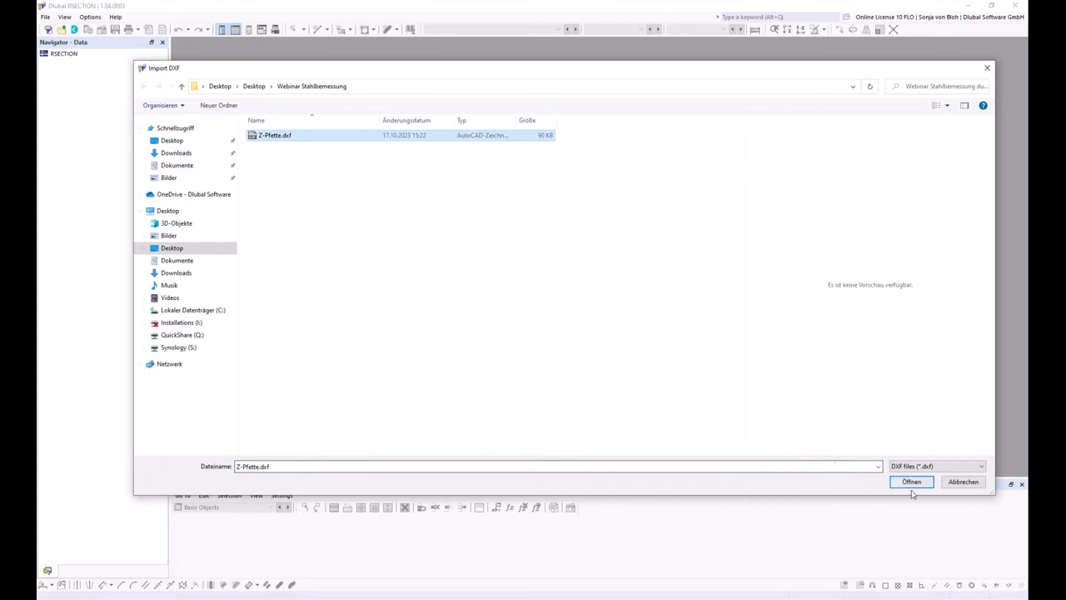
# Import Z-Pfette.dxf with its template lines as element centerlines and set the element thickness to 2 mm
pyautogui.click(909, 482)
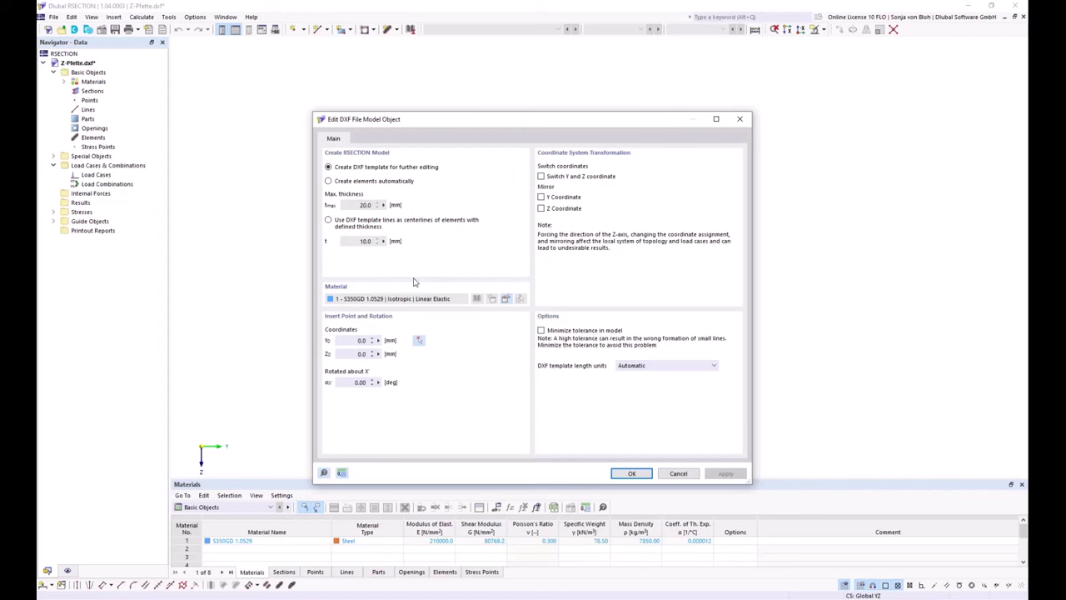
pyautogui.click(328, 220)
pyautogui.doubleClick(356, 242)
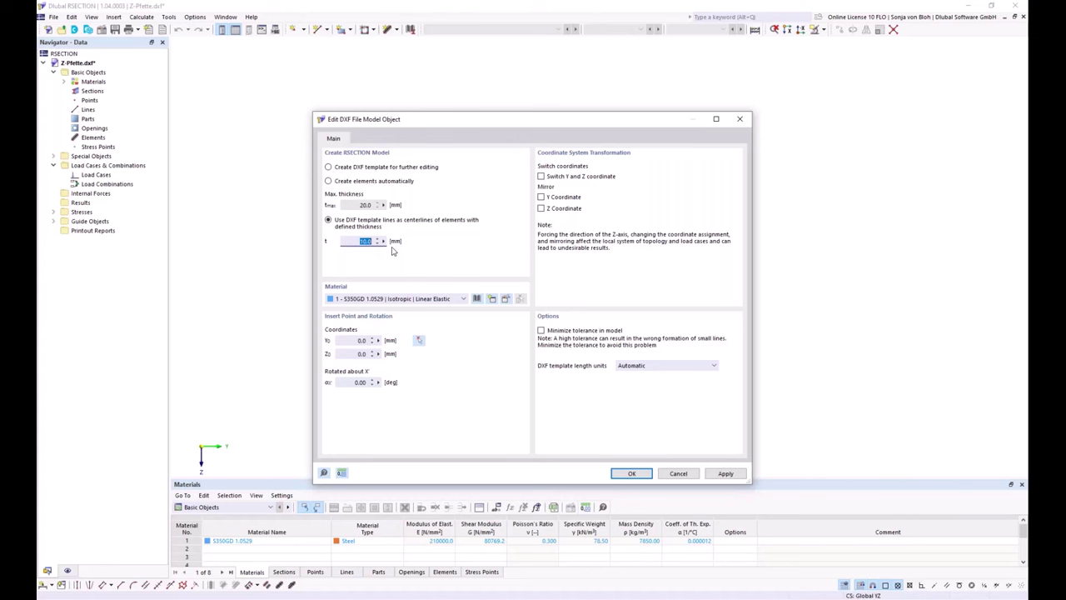
pyautogui.write('2')
# Review the properties of material S350GD 1.0529 and its entry in the material library without changing anything
pyautogui.click(505, 300)
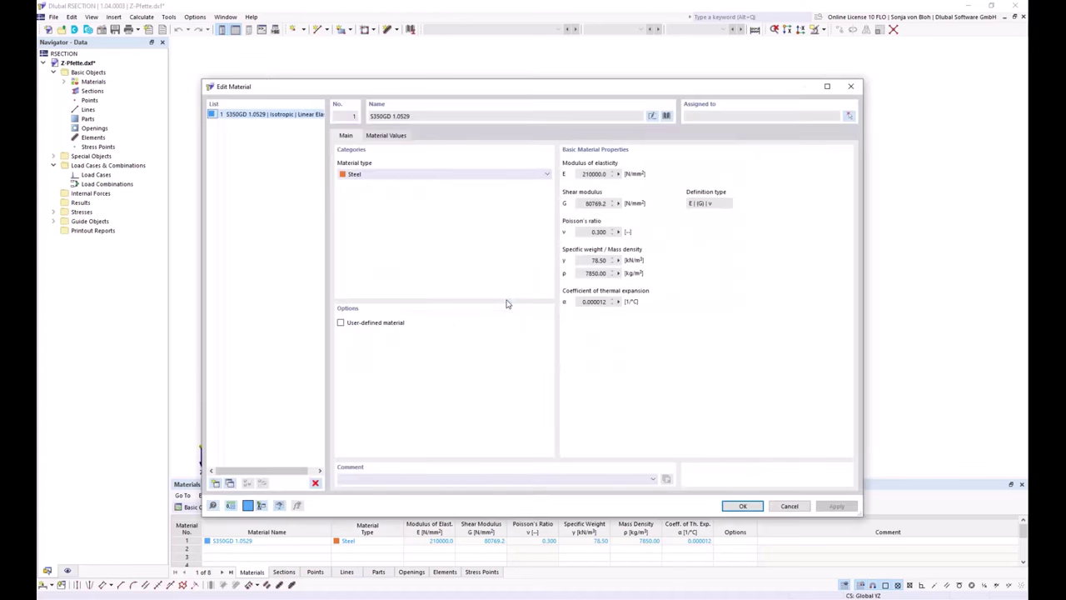
pyautogui.click(668, 115)
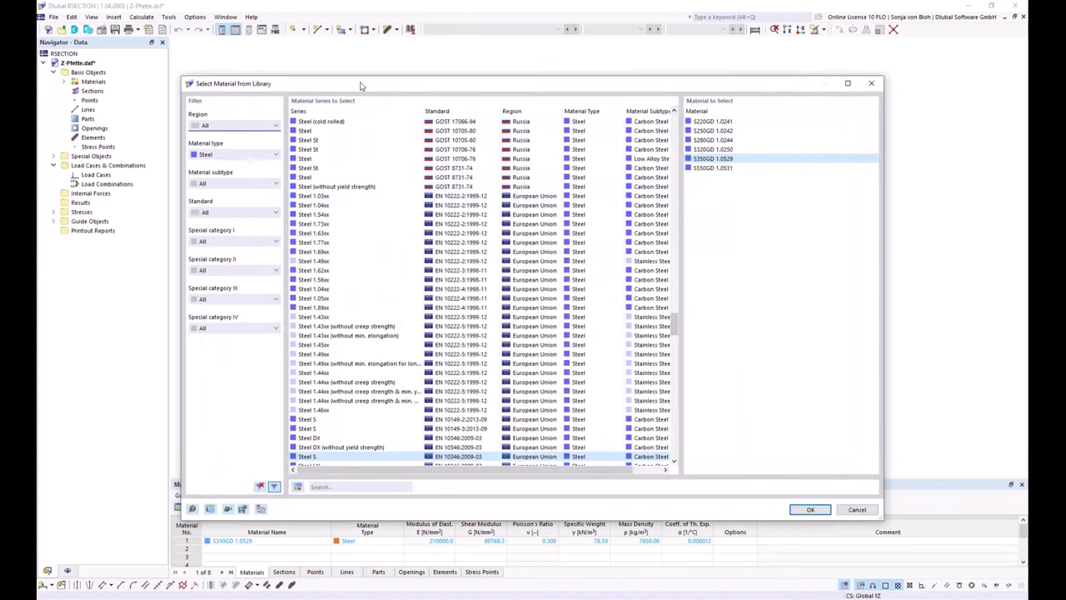
pyautogui.moveTo(385, 83); pyautogui.dragTo(299, 99)
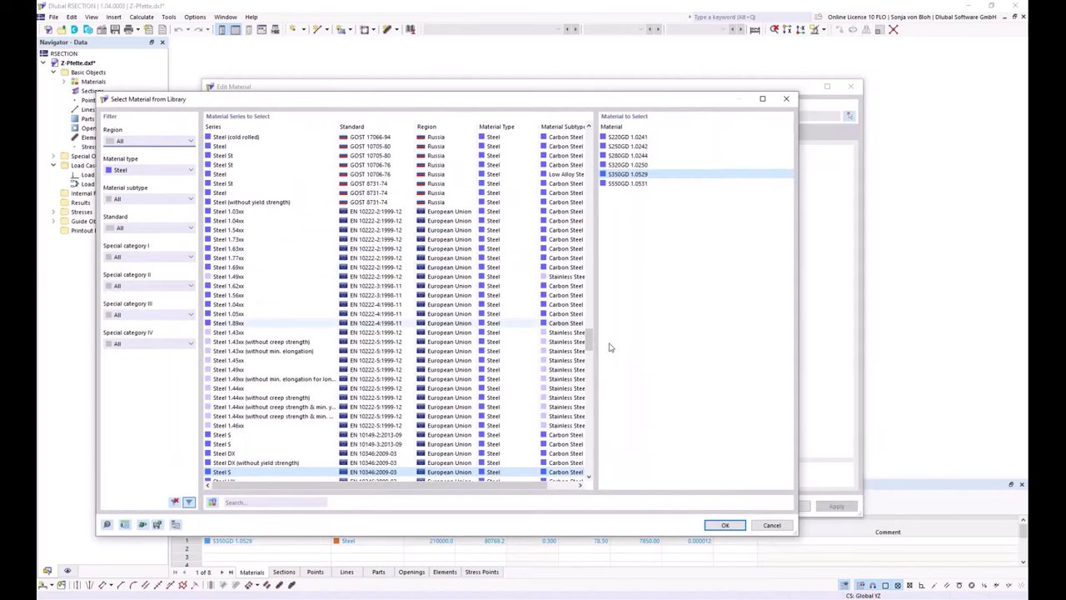
pyautogui.click(767, 526)
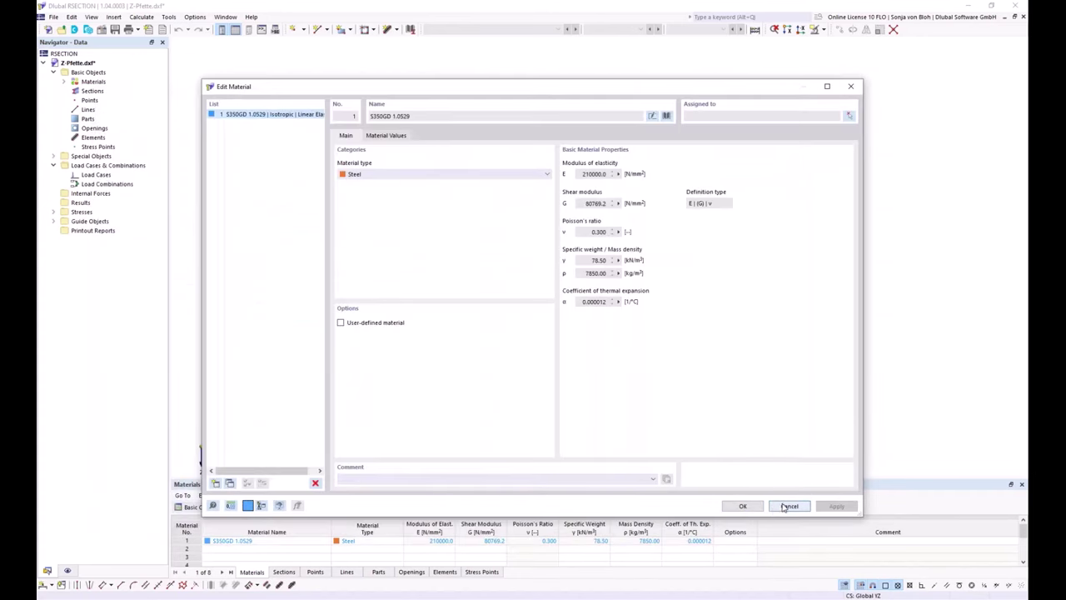
pyautogui.click(780, 508)
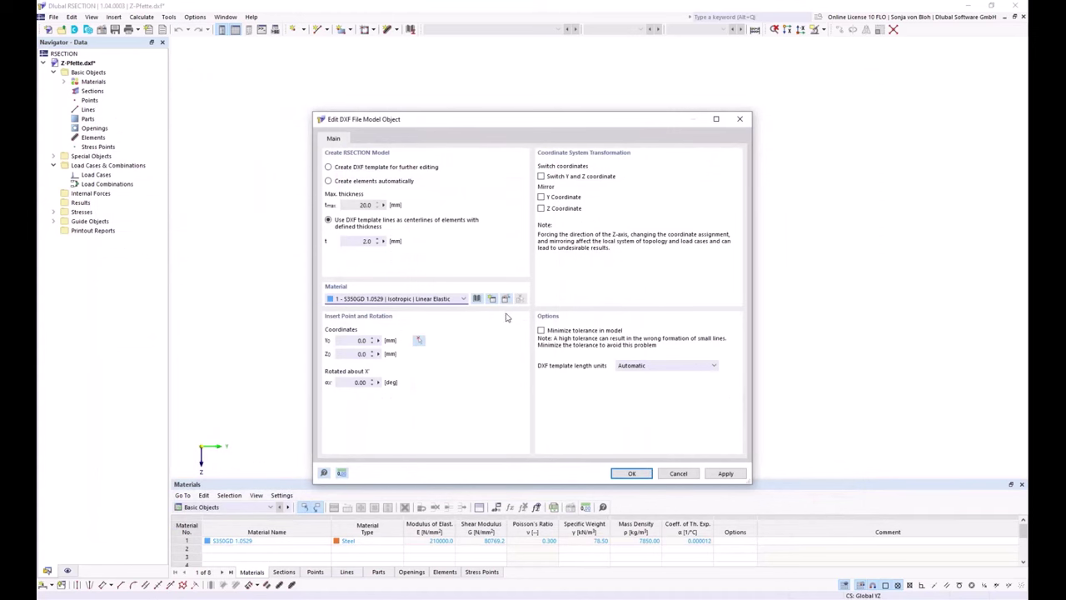
# Complete the DXF import with these settings and dismiss the import log
pyautogui.click(632, 474)
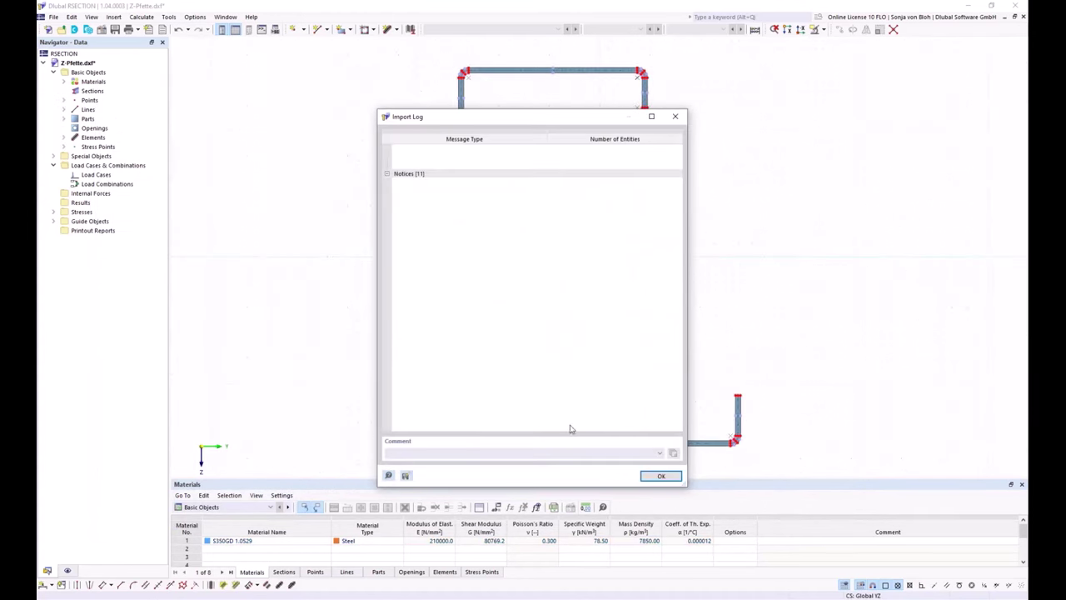
pyautogui.click(659, 476)
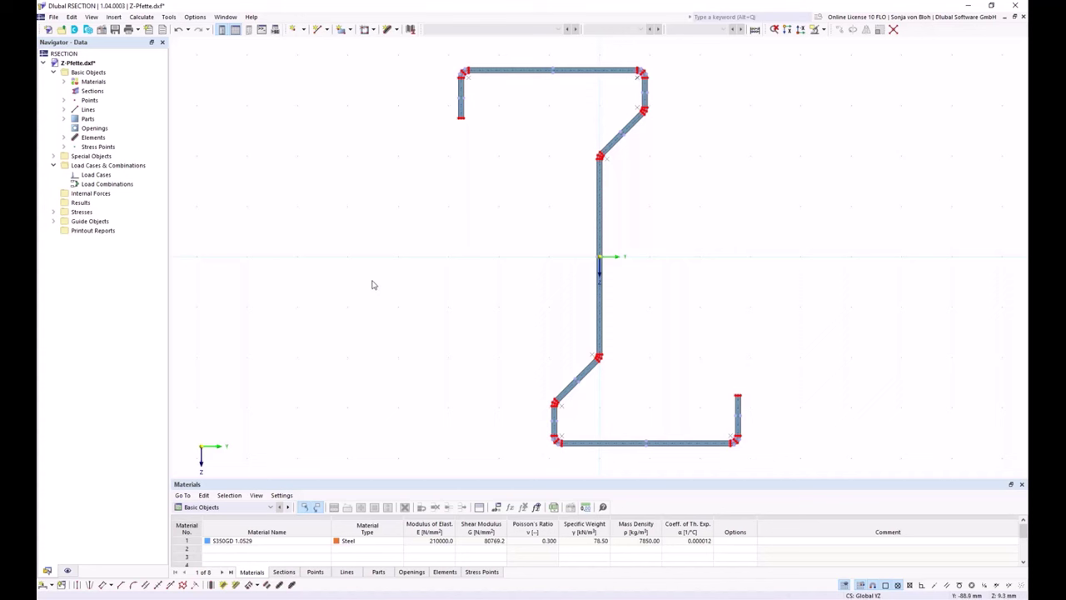
# Examine the imported part and the first three arc elements, locating each one in the section
pyautogui.click(64, 119)
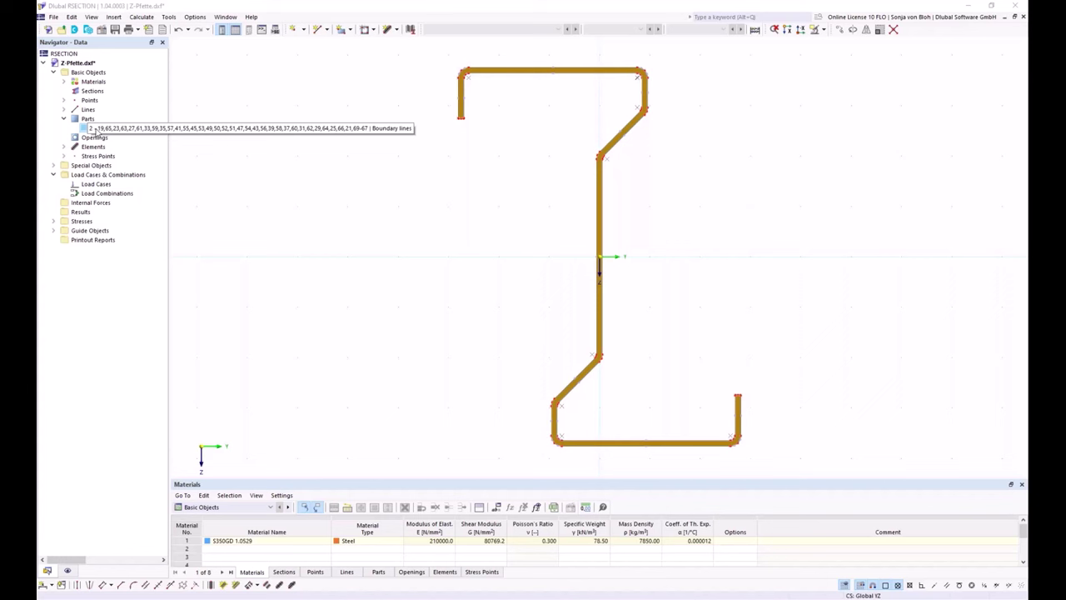
pyautogui.click(97, 129)
pyautogui.click(64, 147)
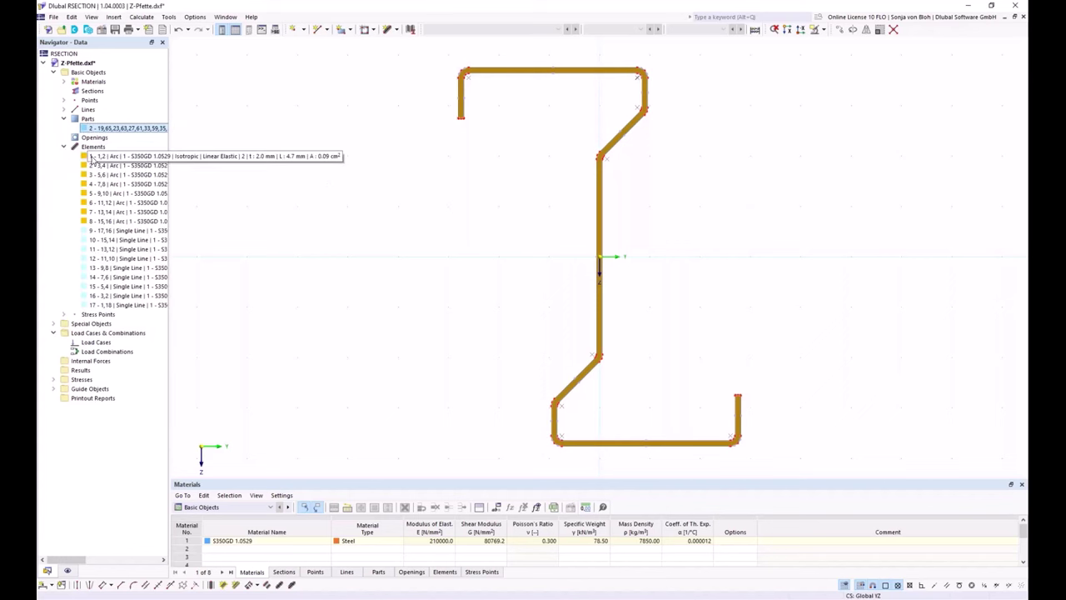
pyautogui.click(100, 156)
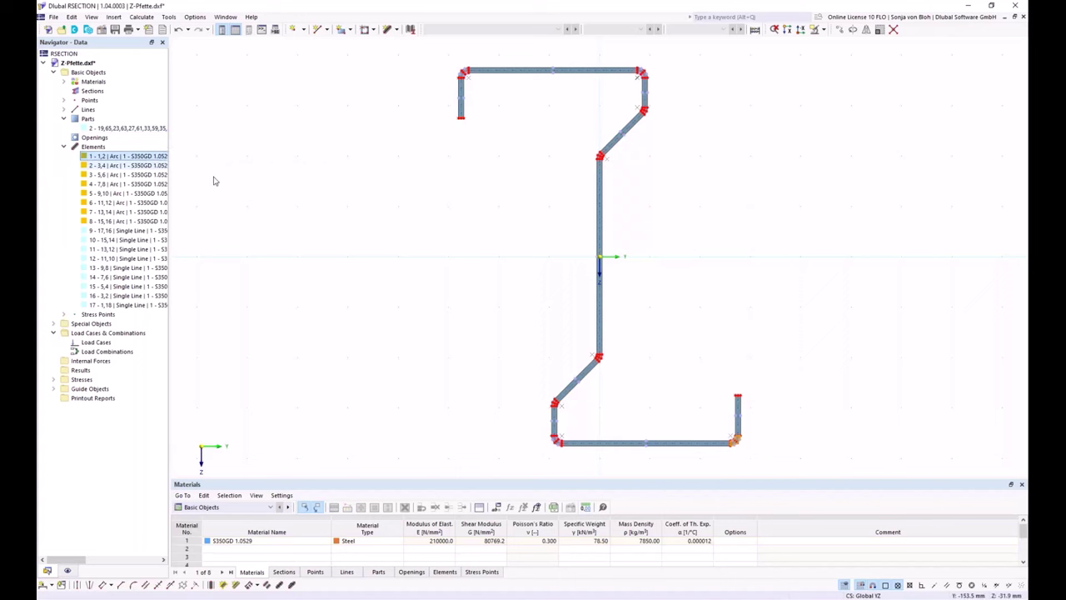
pyautogui.click(92, 167)
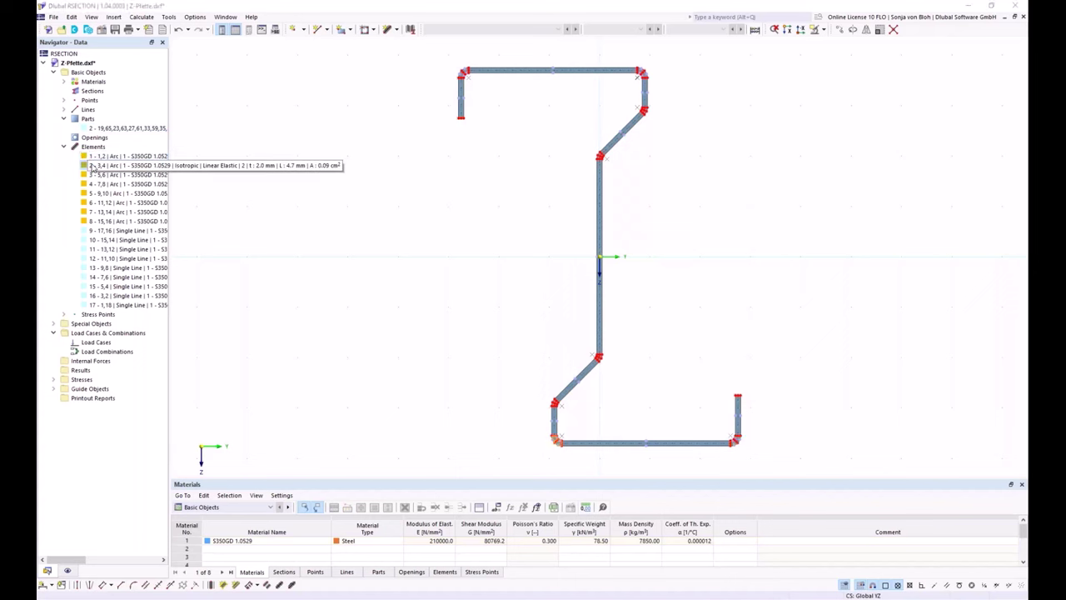
pyautogui.click(101, 176)
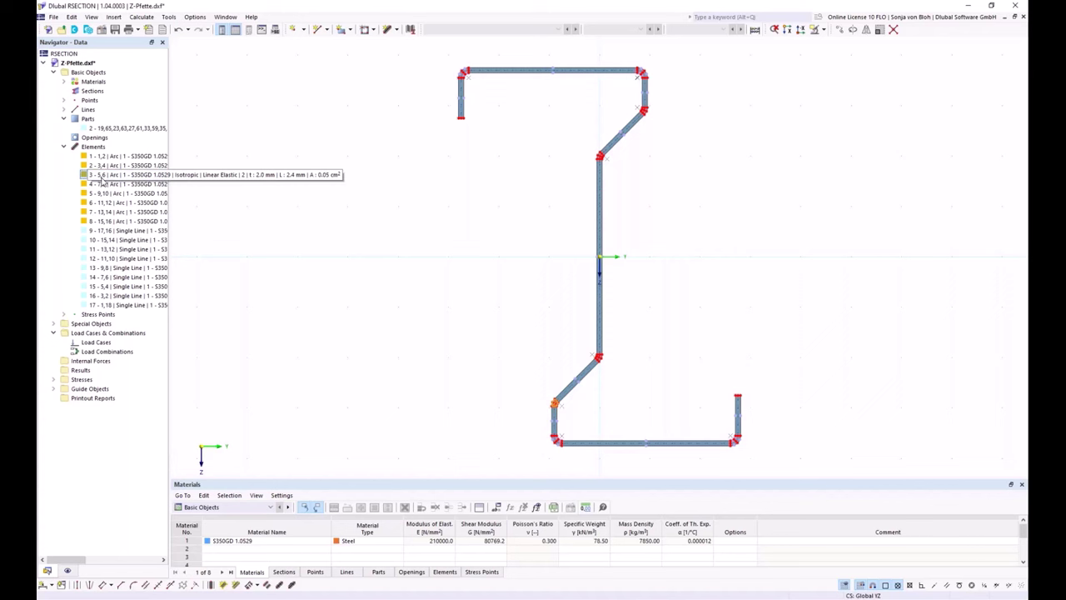
# Set the model's base data to Thin-Walled Analysis and enable the effective section according to EN 1993-1-3 (Cold Formed)
pyautogui.click(88, 74)
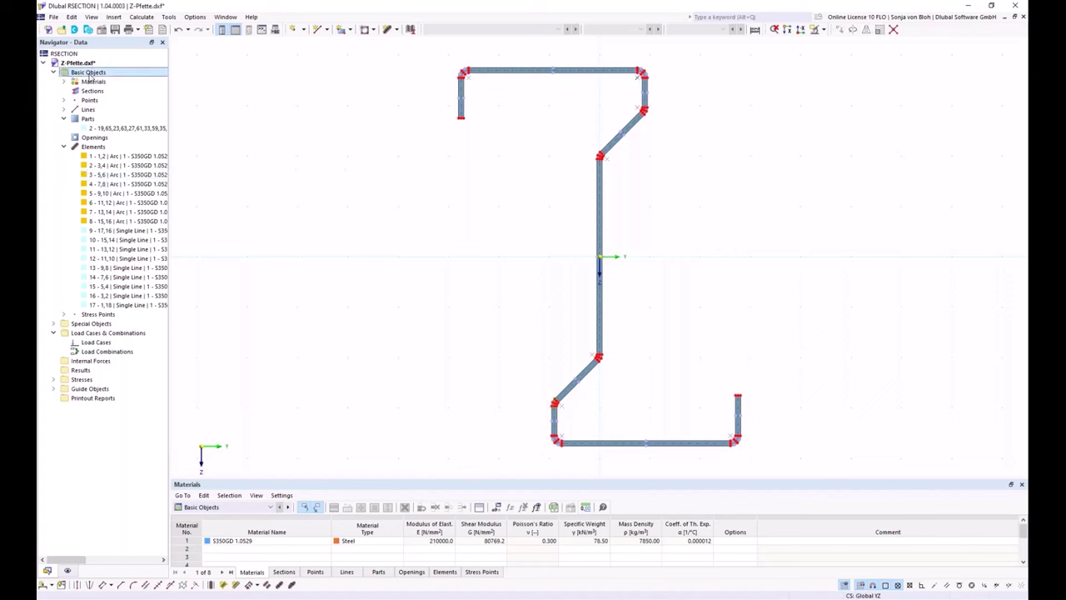
pyautogui.rightClick(90, 77)
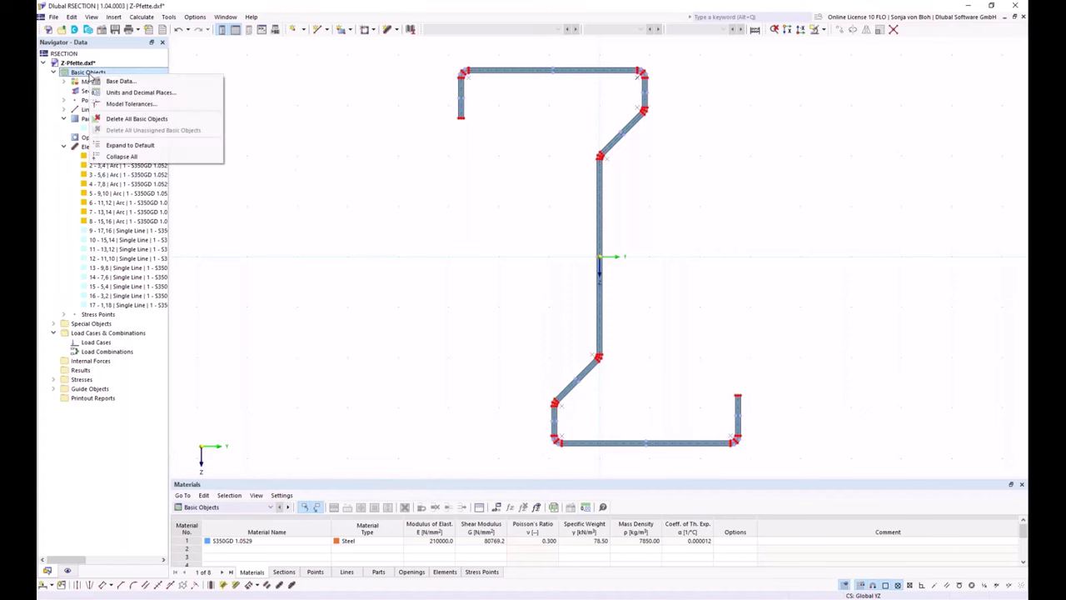
pyautogui.click(110, 83)
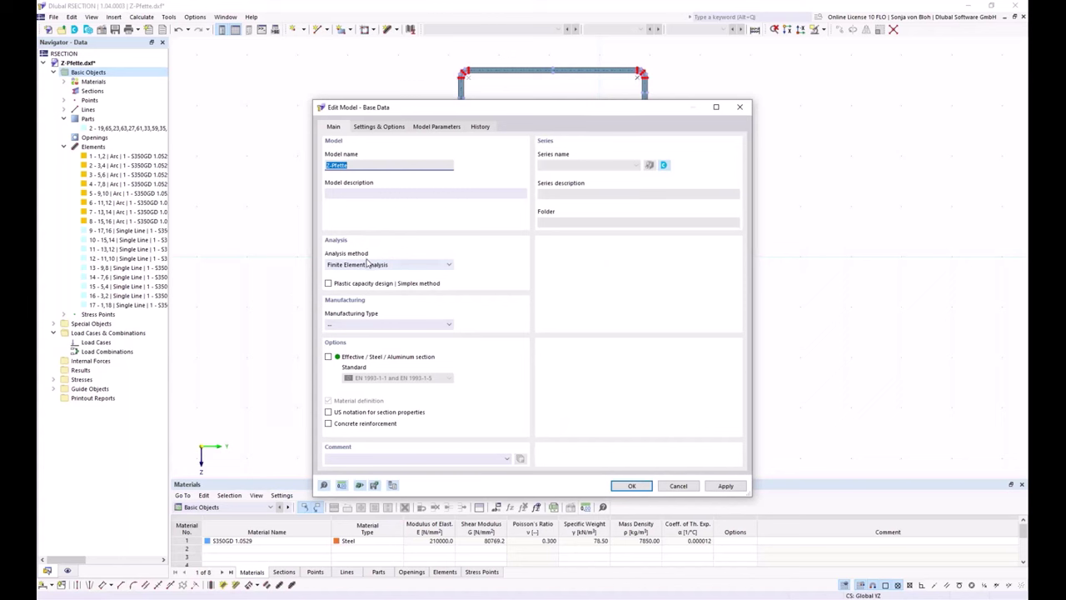
pyautogui.click(440, 265)
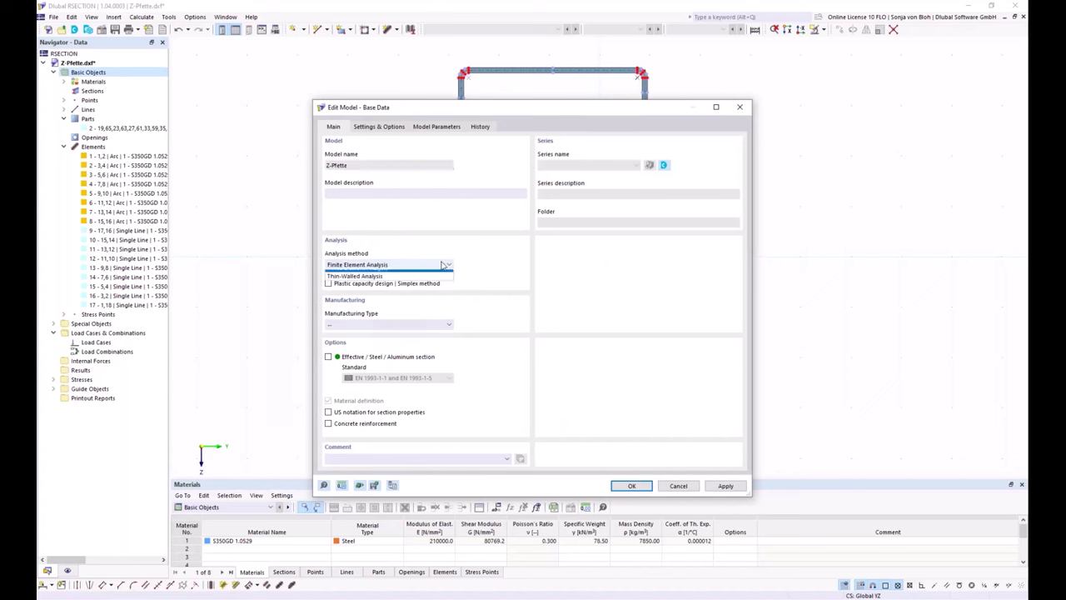
pyautogui.click(368, 282)
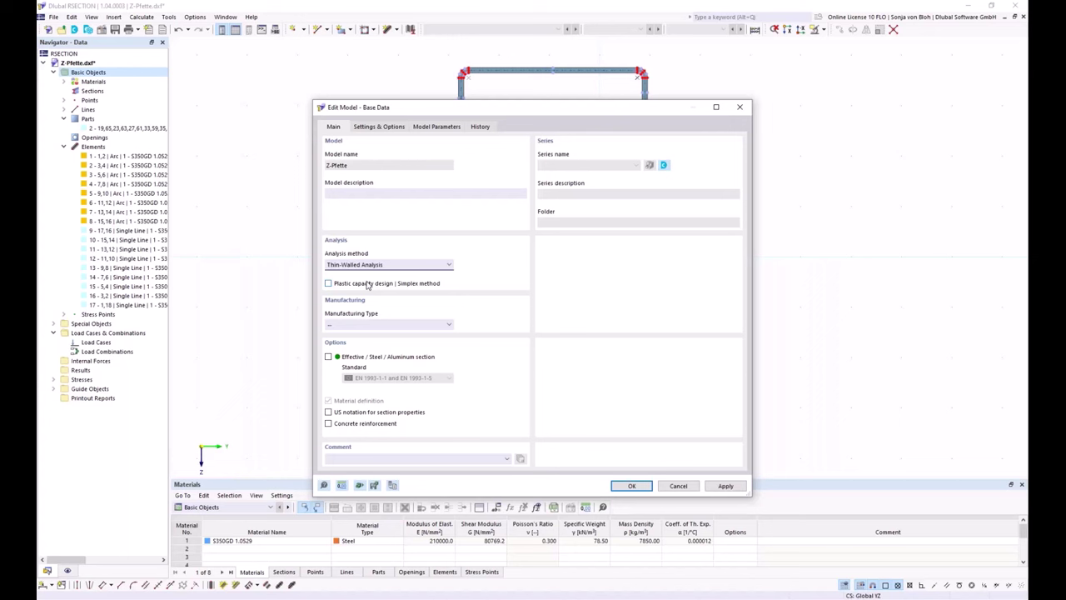
pyautogui.click(328, 357)
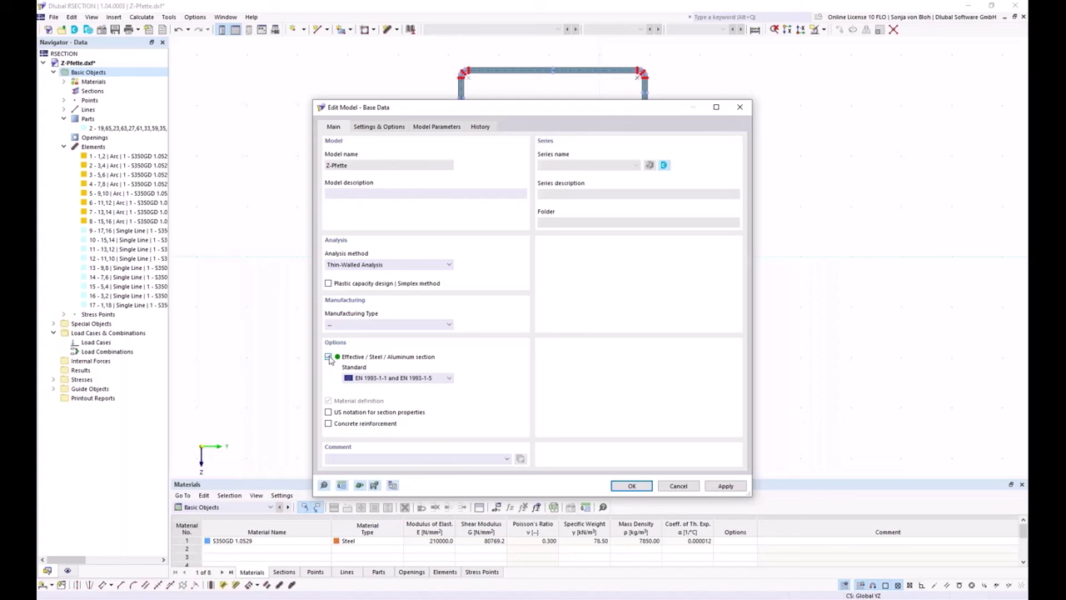
pyautogui.click(449, 378)
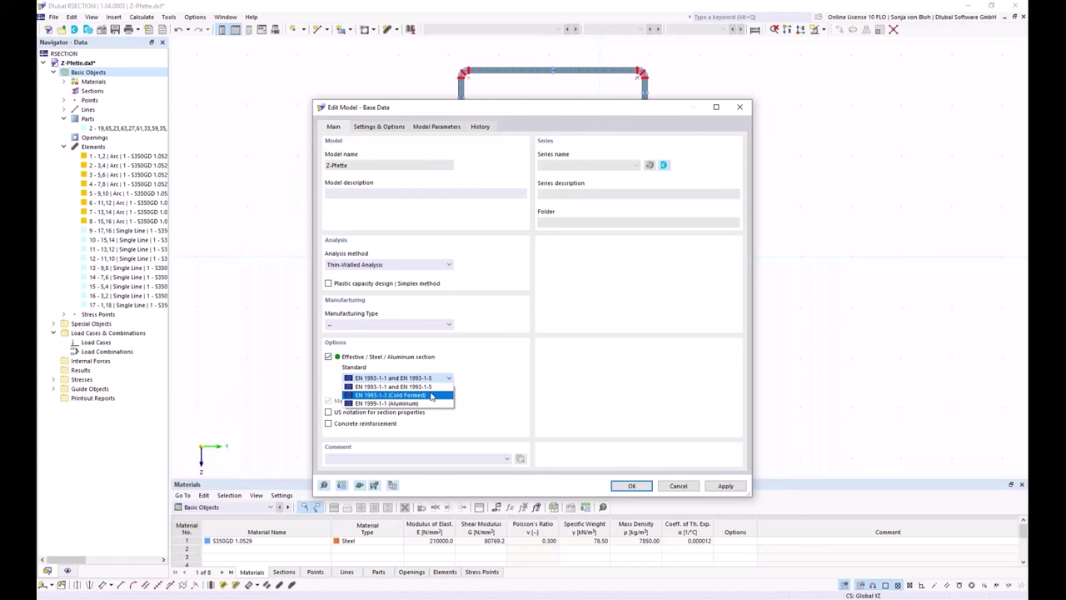
pyautogui.click(431, 395)
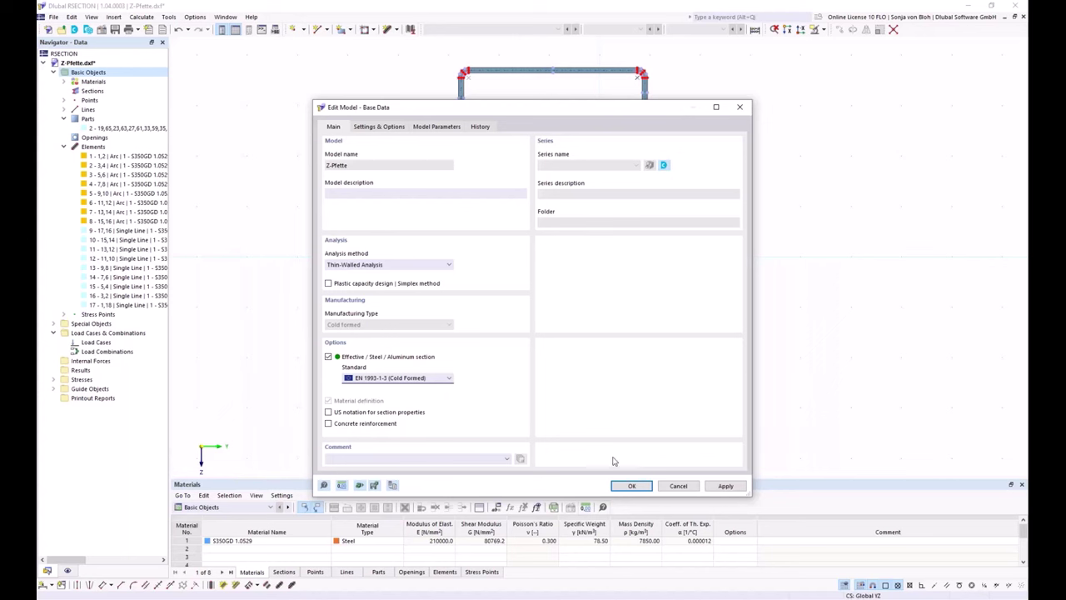
pyautogui.click(629, 487)
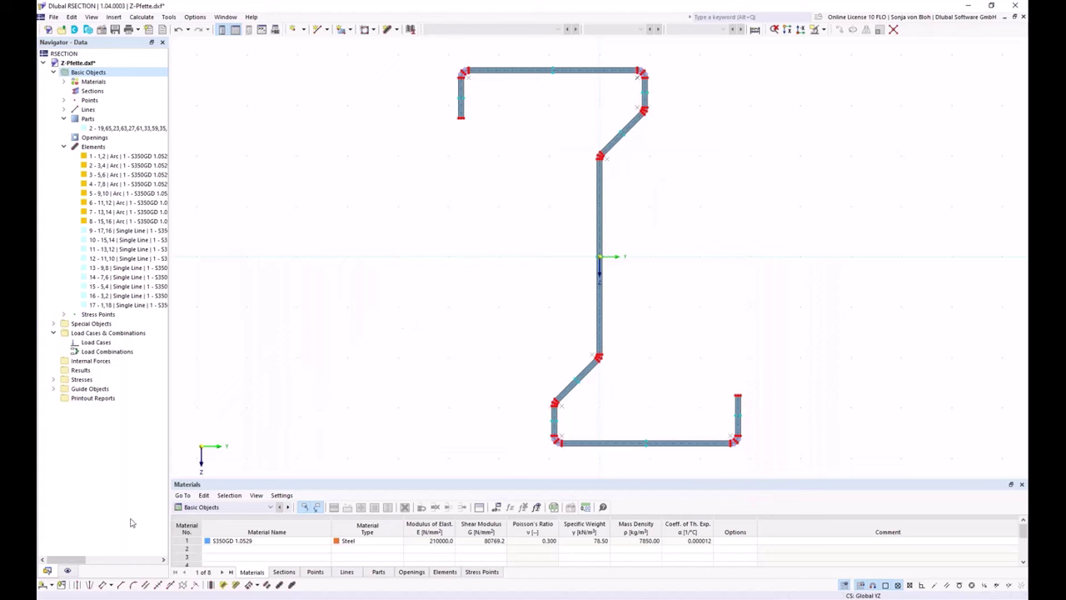
# Add a linear Length dimension across the outer width of the upper flange, offset about 19 mm above it
pyautogui.click(42, 586)
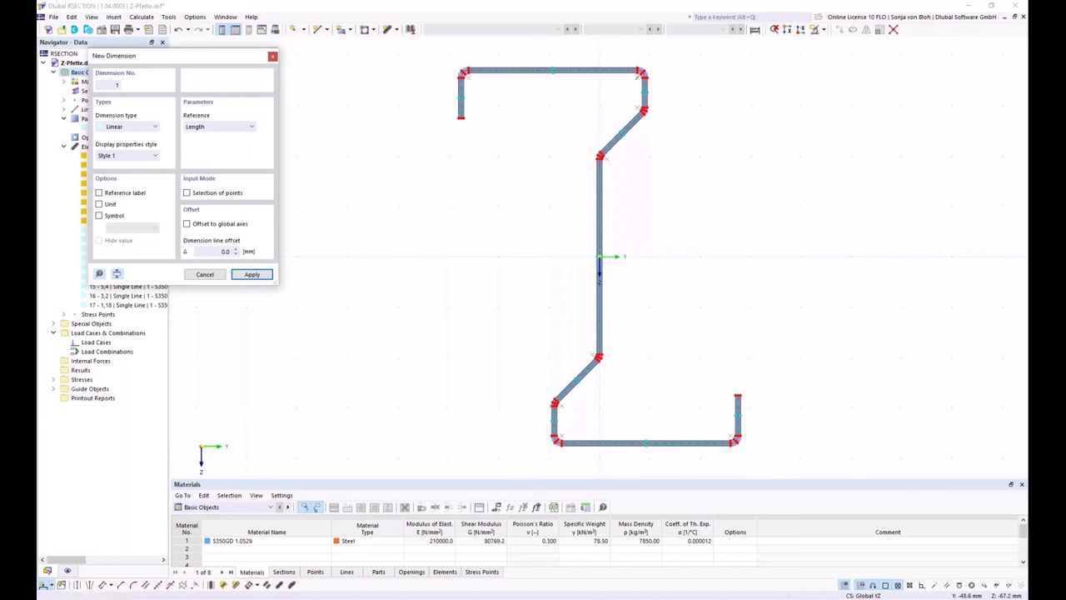
pyautogui.moveTo(464, 72); pyautogui.dragTo(456, 151, button='middle')
pyautogui.scroll(5, 467, 151)
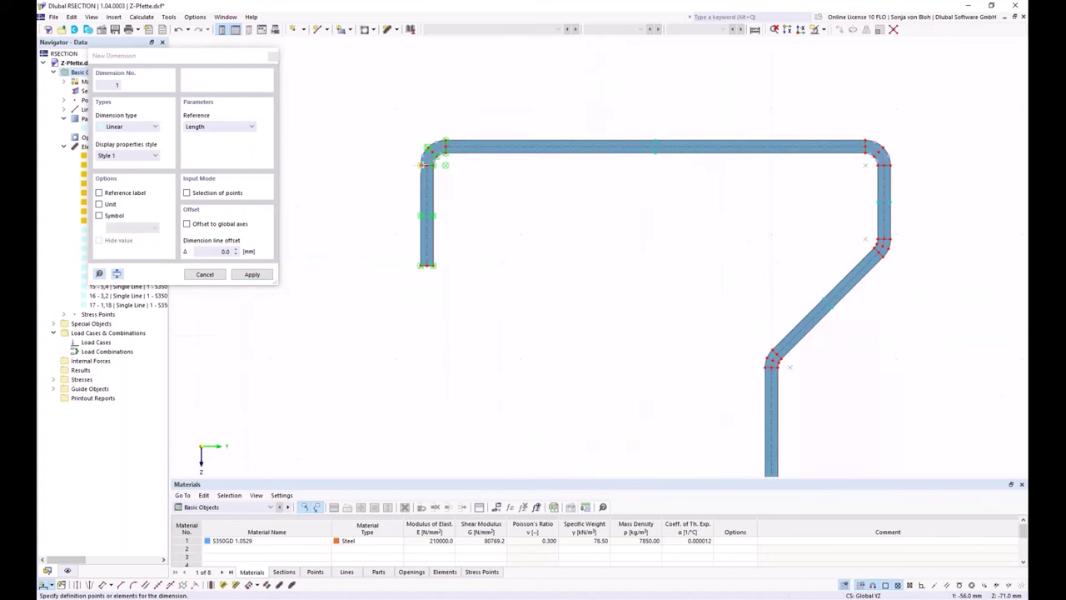
pyautogui.scroll(-4, 409, 165)
pyautogui.scroll(4, 614, 172)
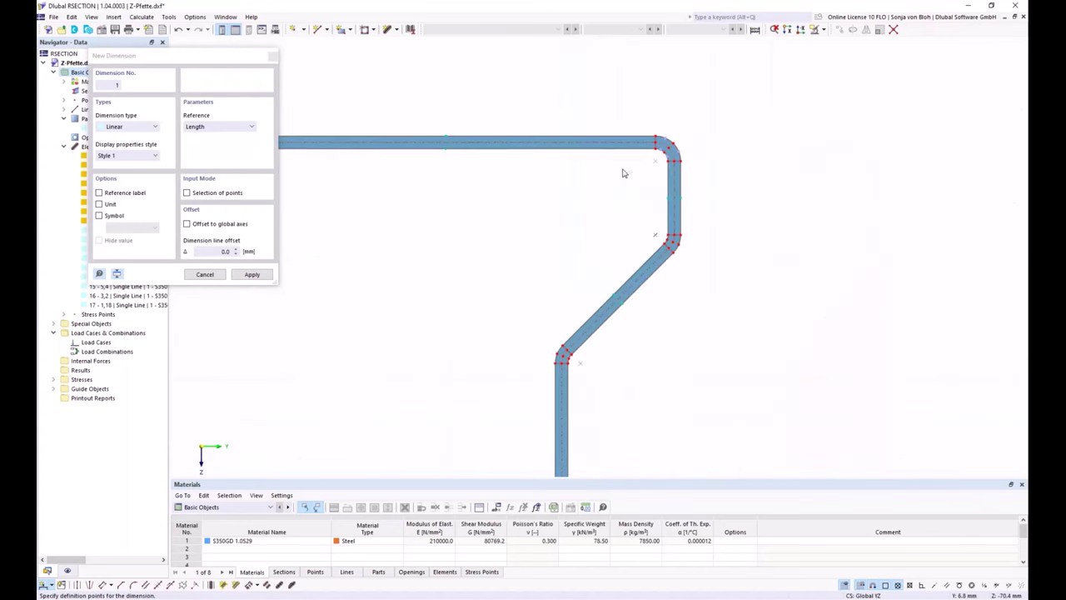
pyautogui.scroll(-3, 712, 179)
pyautogui.click(679, 162)
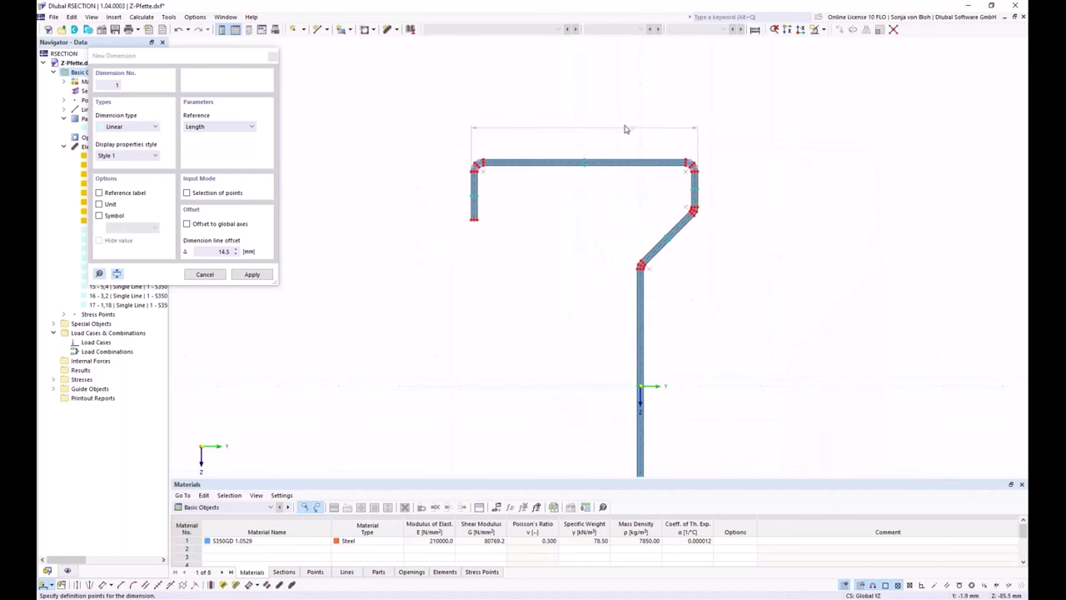
pyautogui.click(617, 119)
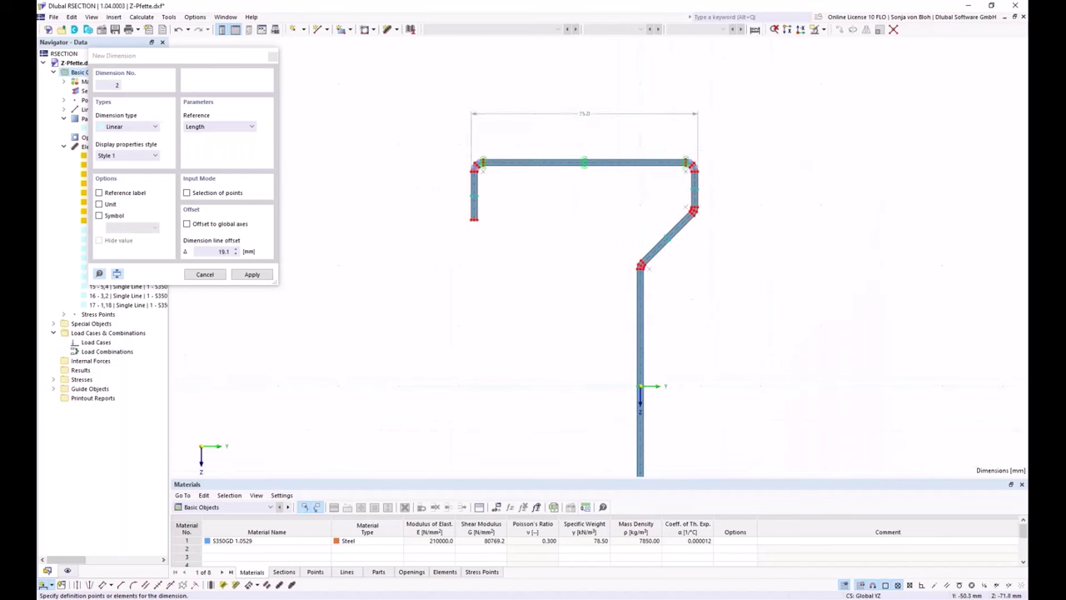
# Dimension the height of the upper flange's lip as a Projection in Z, with the dimension line about 9 mm outside it
pyautogui.scroll(2, 489, 164)
pyautogui.scroll(2, 489, 164)
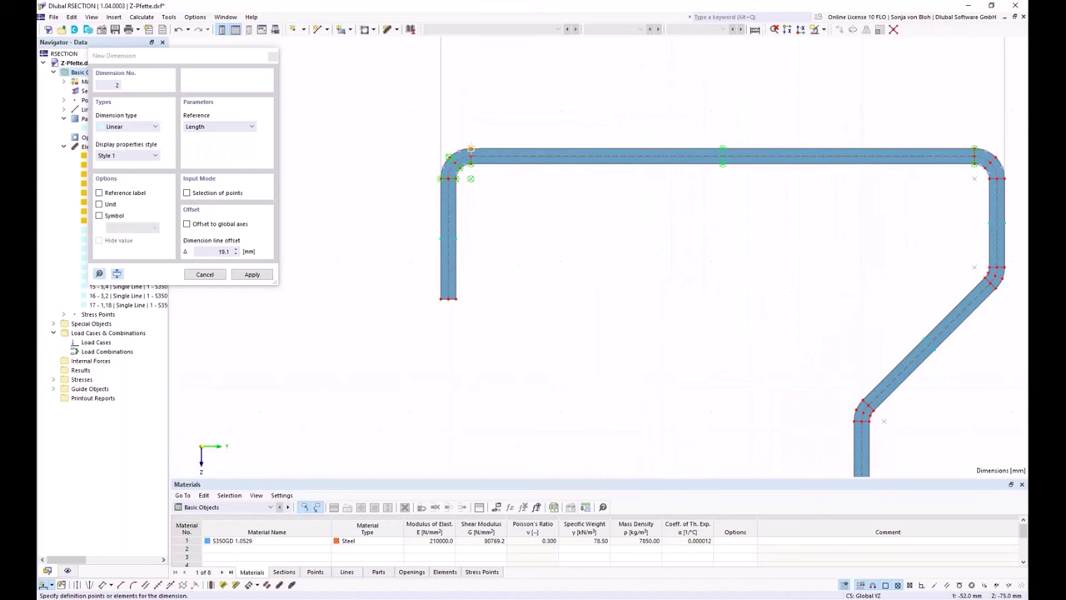
pyautogui.click(471, 151)
pyautogui.click(244, 127)
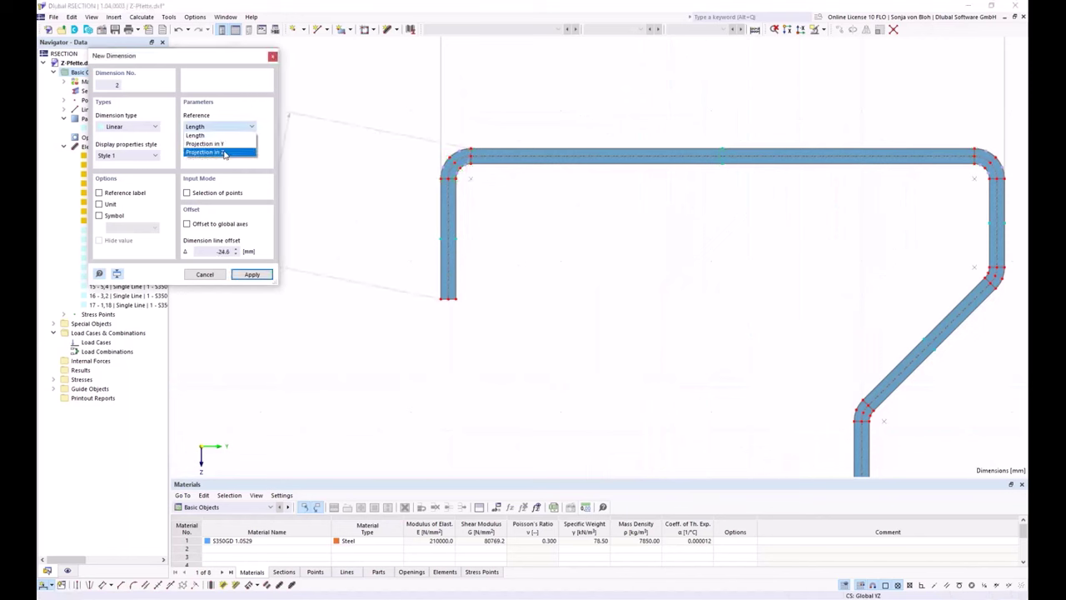
pyautogui.click(223, 155)
pyautogui.click(372, 215)
# Dimension the overall section height from upper to lower flange as a Projection in Z, with a line offset of about 56 mm
pyautogui.scroll(-2, 371, 217)
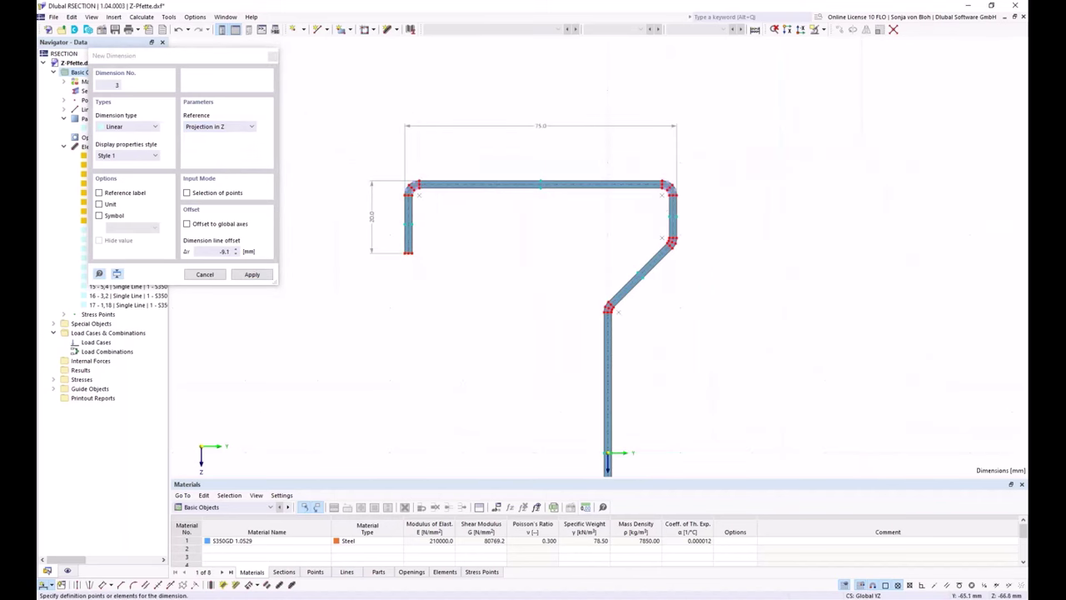
pyautogui.scroll(2, 665, 199)
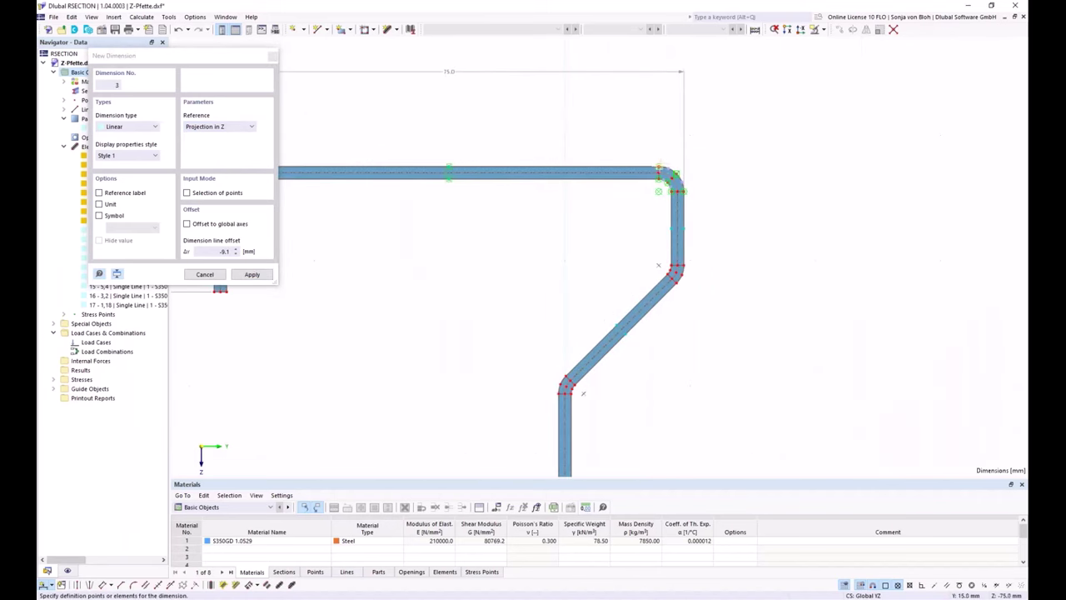
pyautogui.click(658, 170)
pyautogui.scroll(-5, 621, 200)
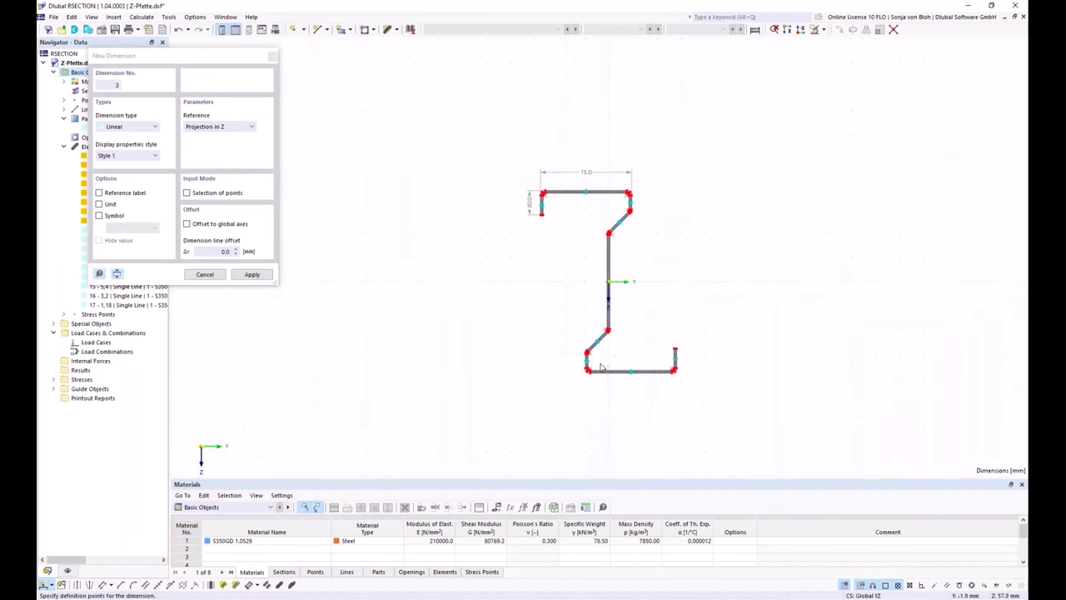
pyautogui.scroll(3, 602, 368)
pyautogui.click(571, 382)
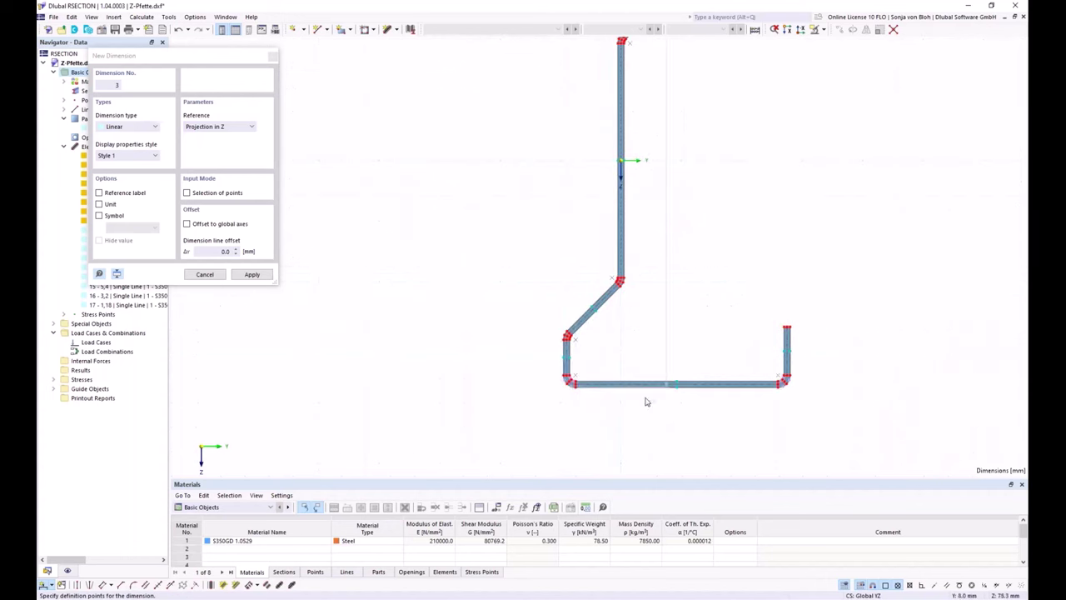
pyautogui.scroll(-3, 643, 402)
pyautogui.click(659, 334)
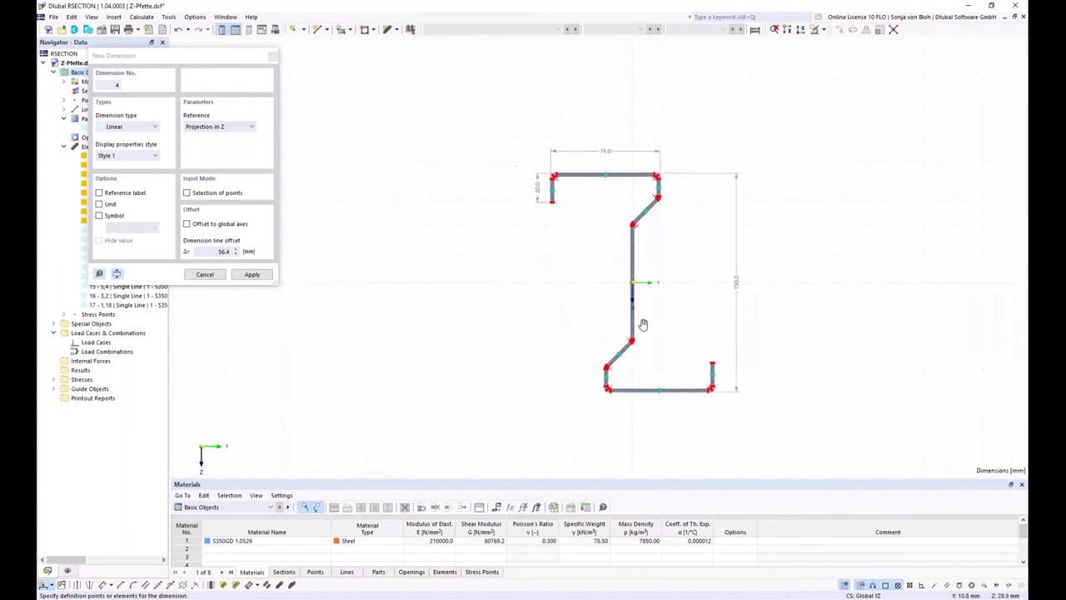
# Finish dimensioning the section and run Calculate All on the model
pyautogui.moveTo(643, 326); pyautogui.dragTo(511, 295, button='middle')
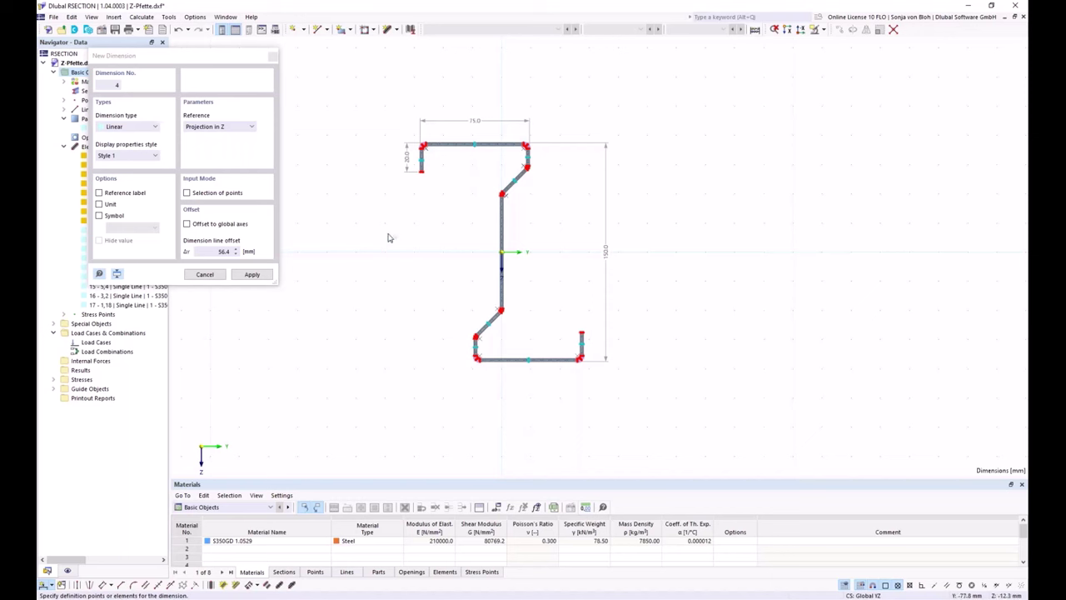
pyautogui.press('Escape')
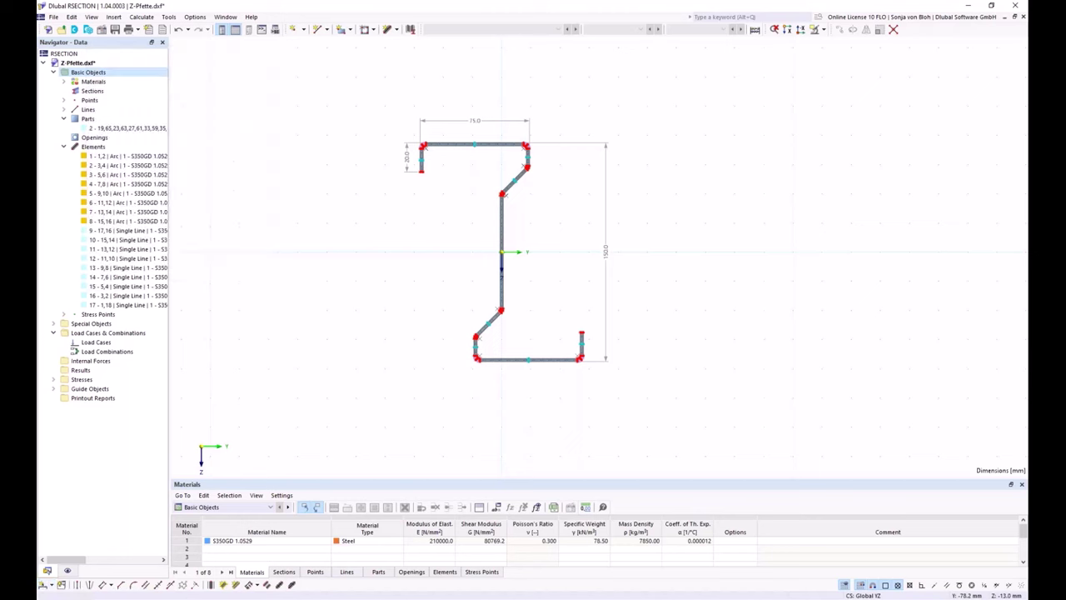
pyautogui.click(142, 18)
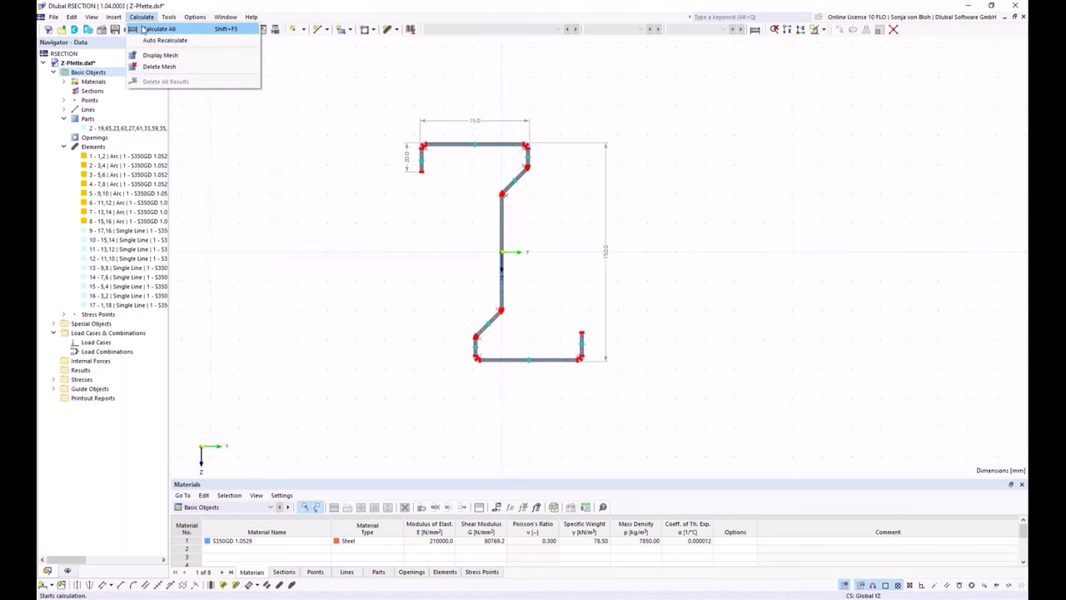
pyautogui.click(145, 30)
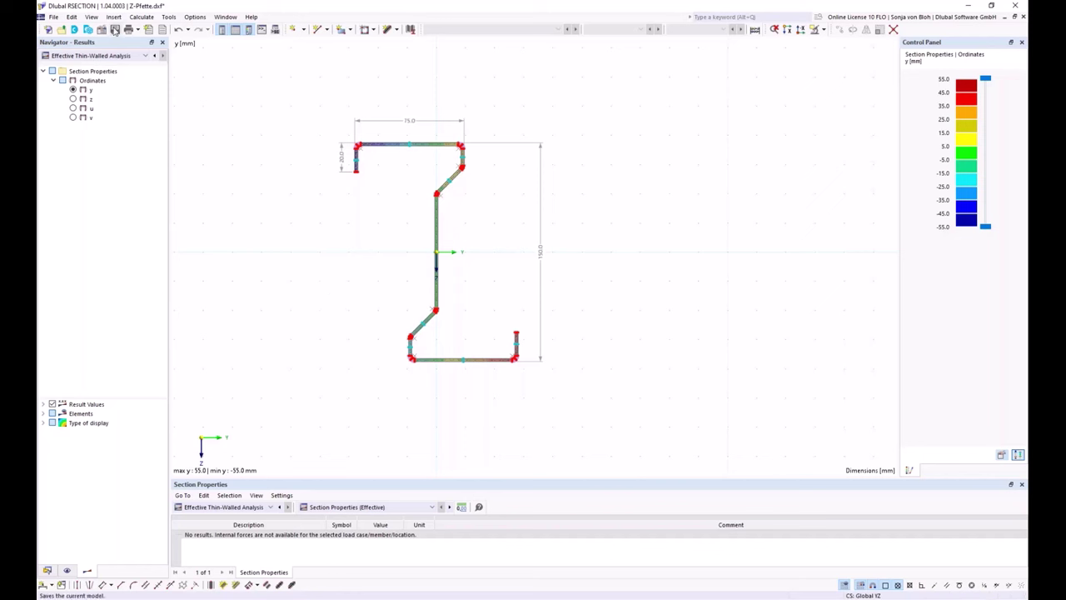
# Save the section model with its results as the RSECTION file Z-Pfette in the Webinar Stahlbemessung folder
pyautogui.click(114, 30)
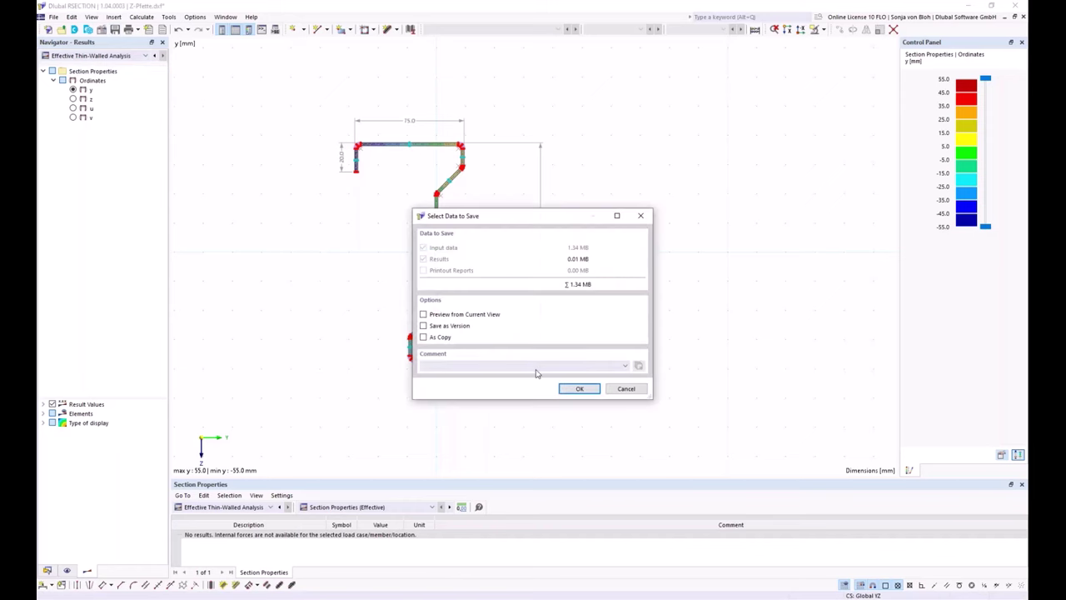
pyautogui.click(568, 389)
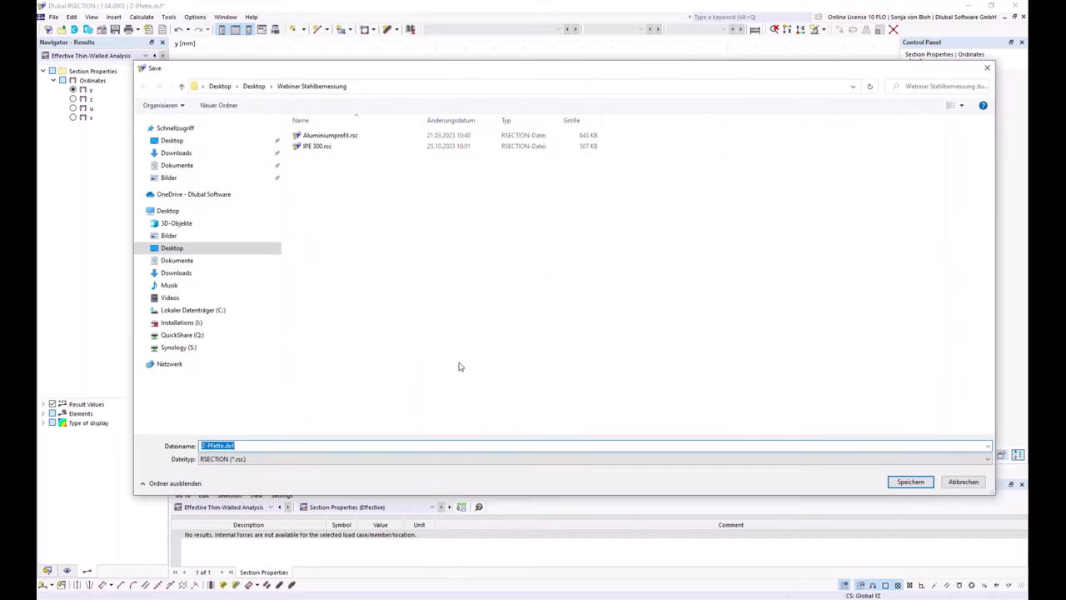
pyautogui.click(279, 446)
pyautogui.press('BackSpace')
pyautogui.press('BackSpace')
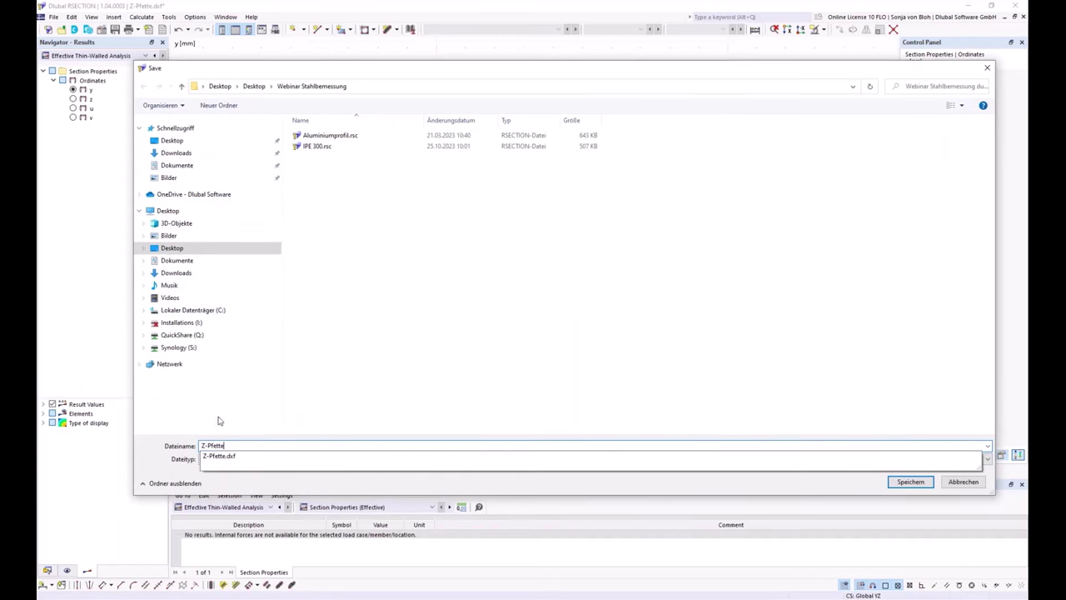
pyautogui.click(155, 460)
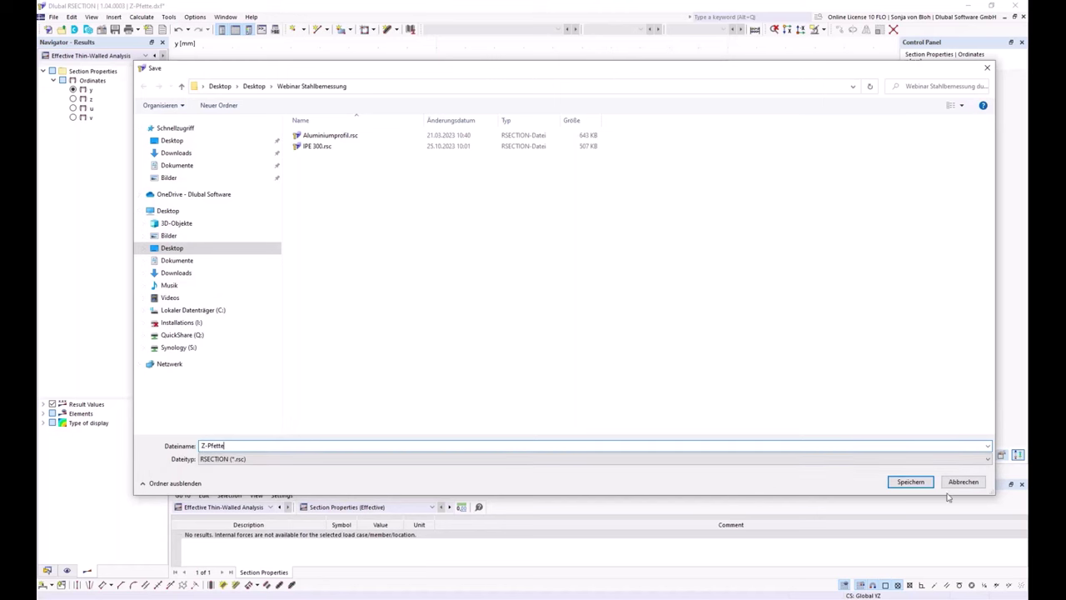
pyautogui.click(908, 482)
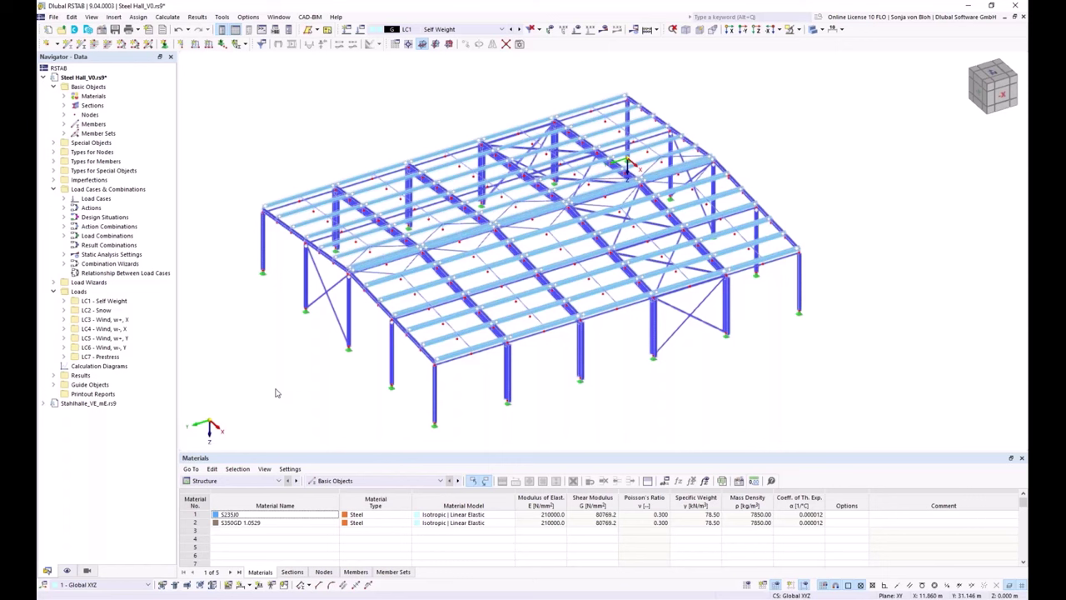
# Switch to the Steel Hall_V0 model in RSTAB, open section 4 (CFZ 225x75x20x4.5) for editing and choose to import a section from RSECTION
pyautogui.click(62, 106)
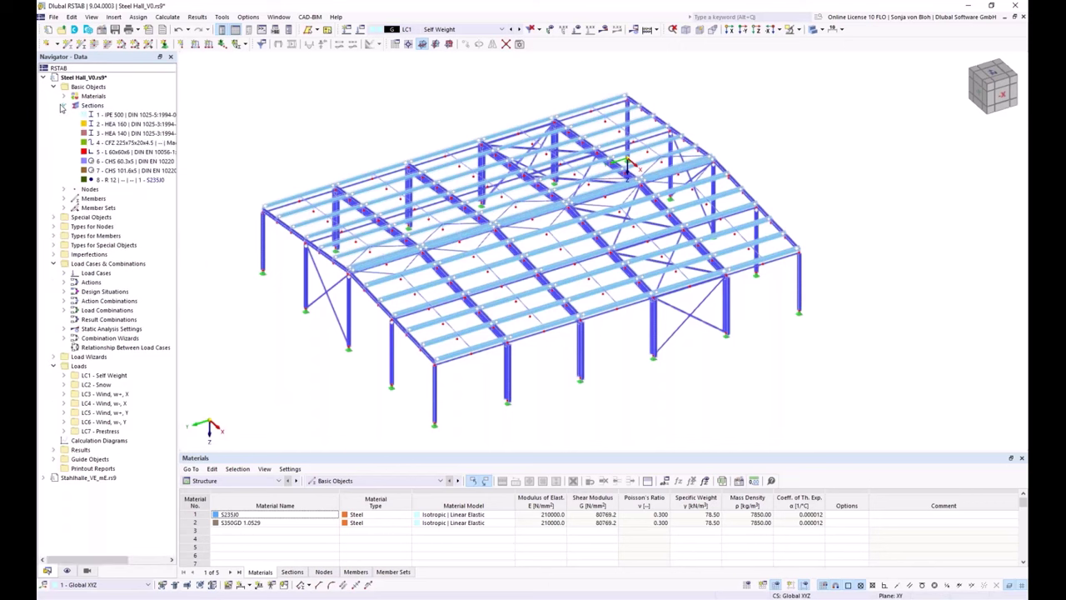
pyautogui.click(88, 143)
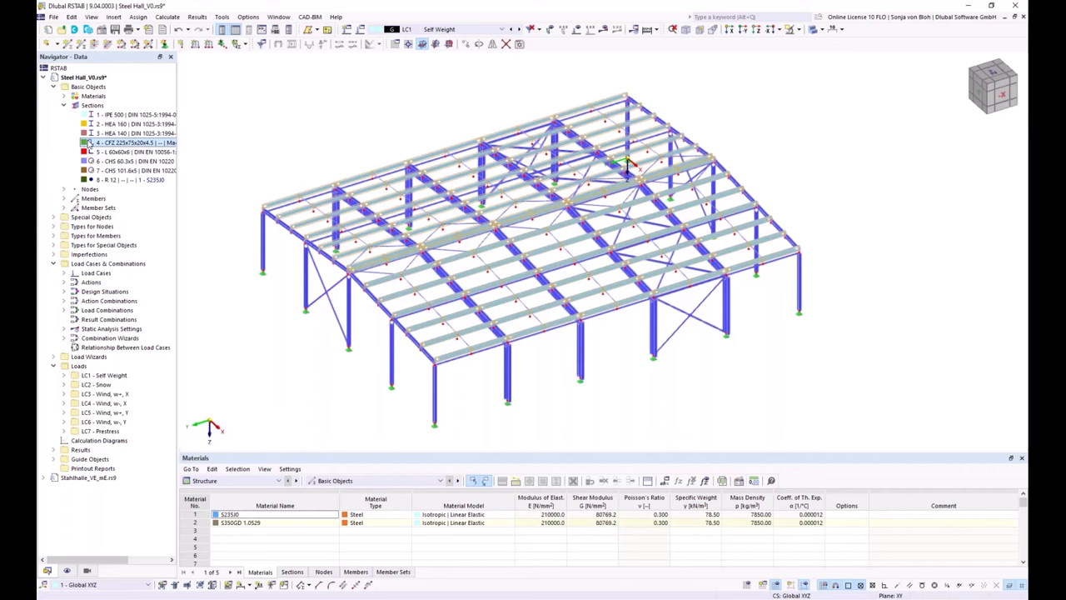
pyautogui.doubleClick(89, 143)
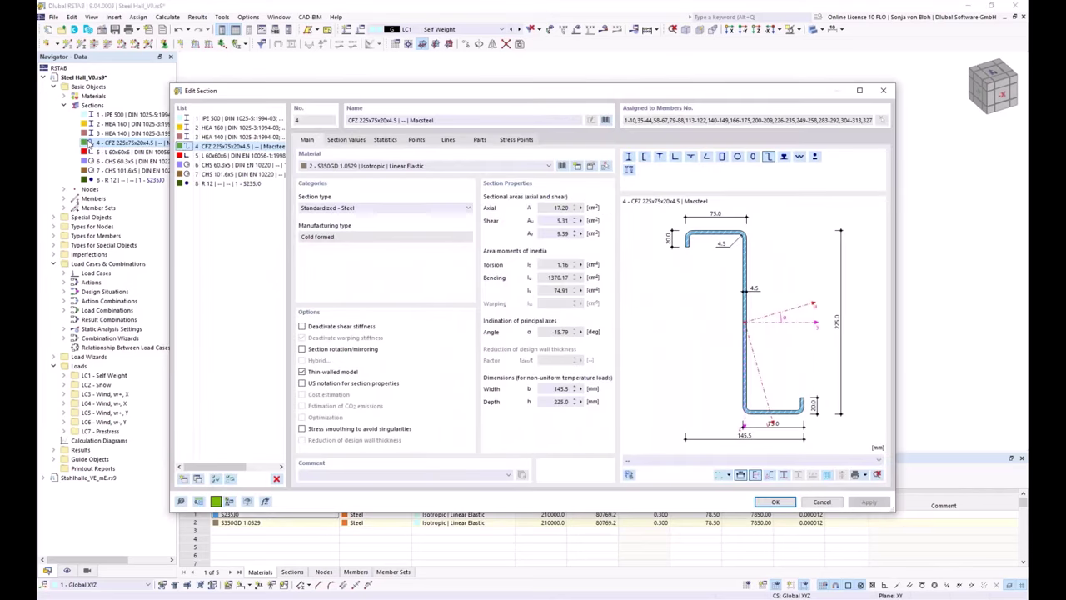
pyautogui.click(606, 120)
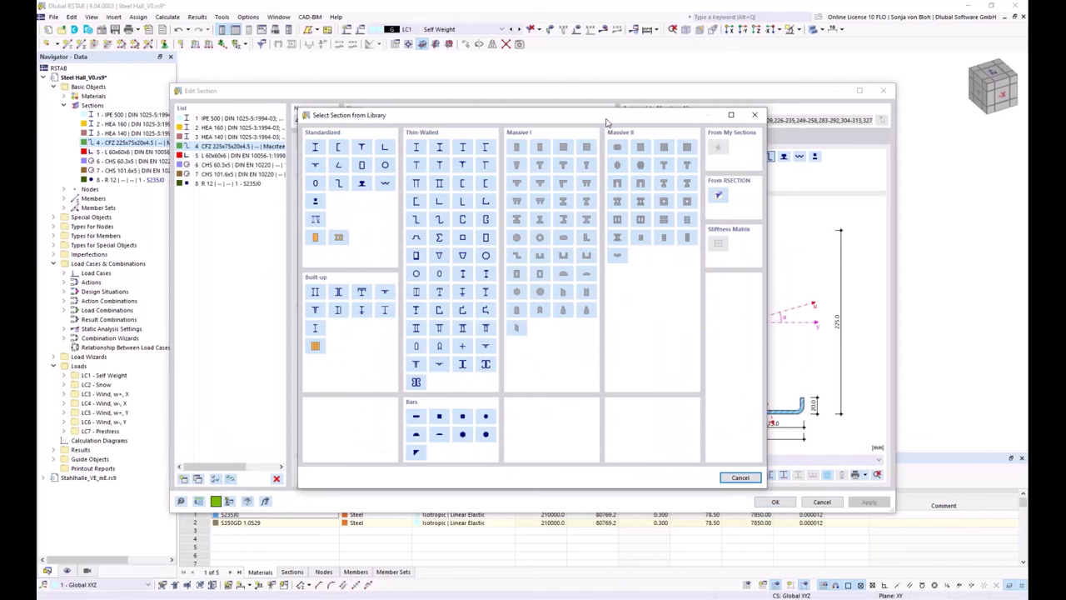
pyautogui.click(718, 196)
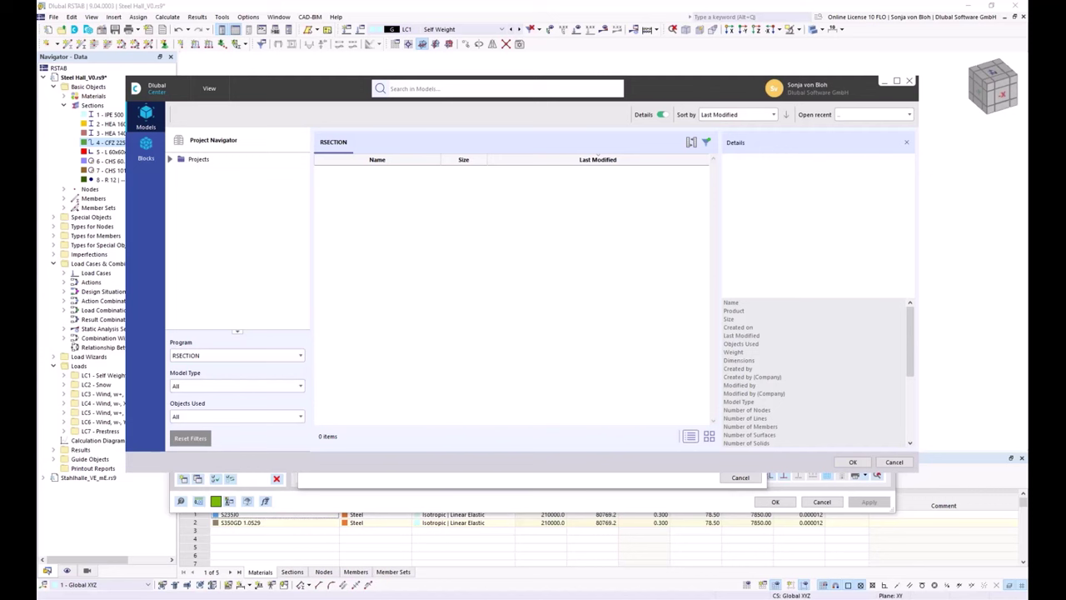
# Add the desktop folder Webinar Stahlbemessung as an existing project in the Dlubal Center, keeping its folder name
pyautogui.rightClick(192, 161)
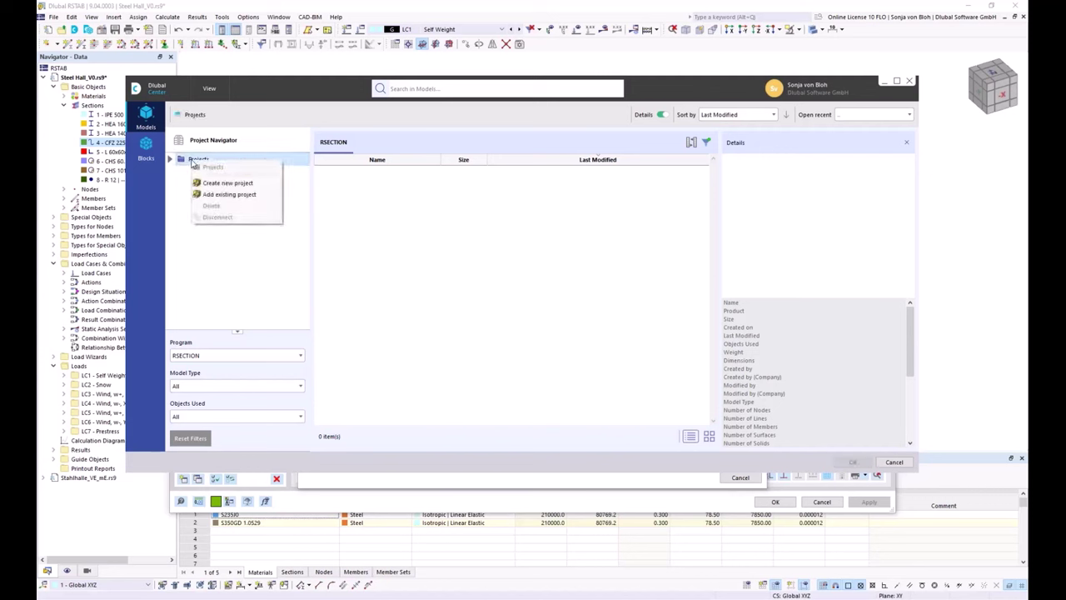
pyautogui.click(228, 196)
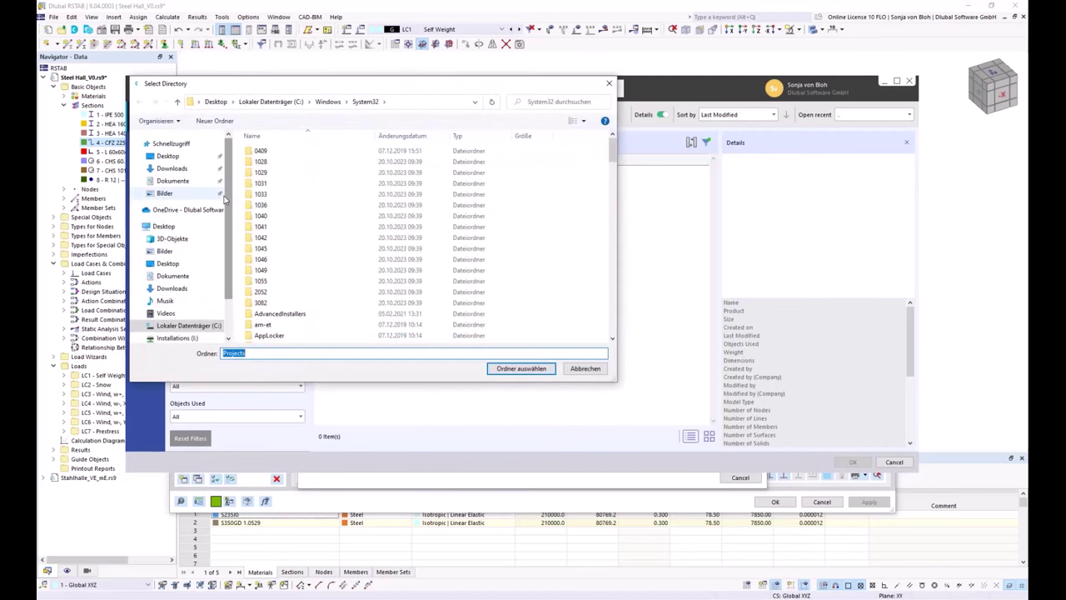
pyautogui.click(168, 157)
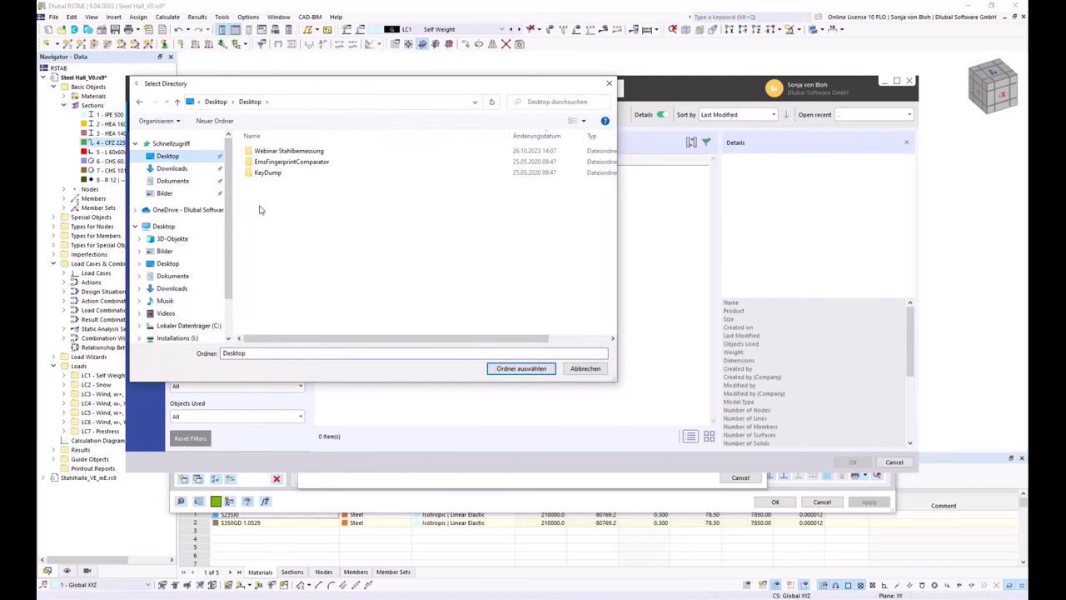
pyautogui.click(270, 154)
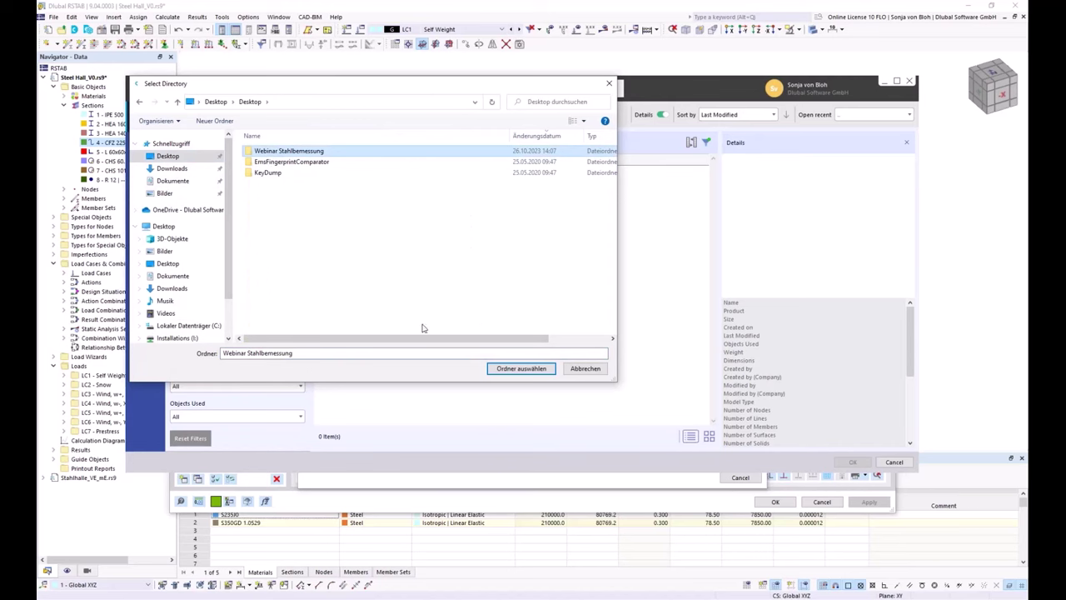
pyautogui.click(521, 369)
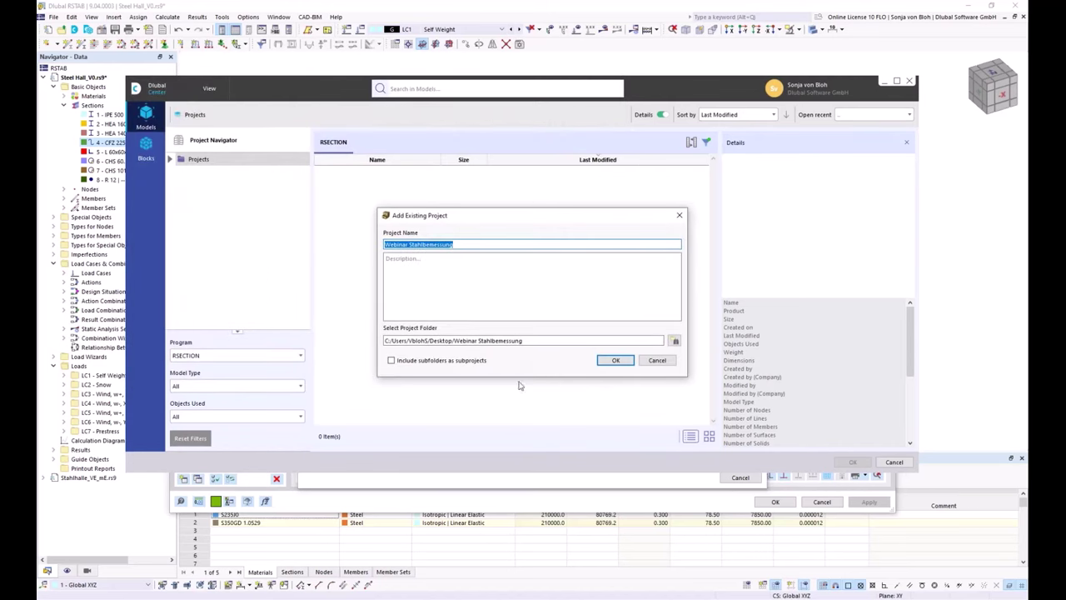
pyautogui.click(615, 361)
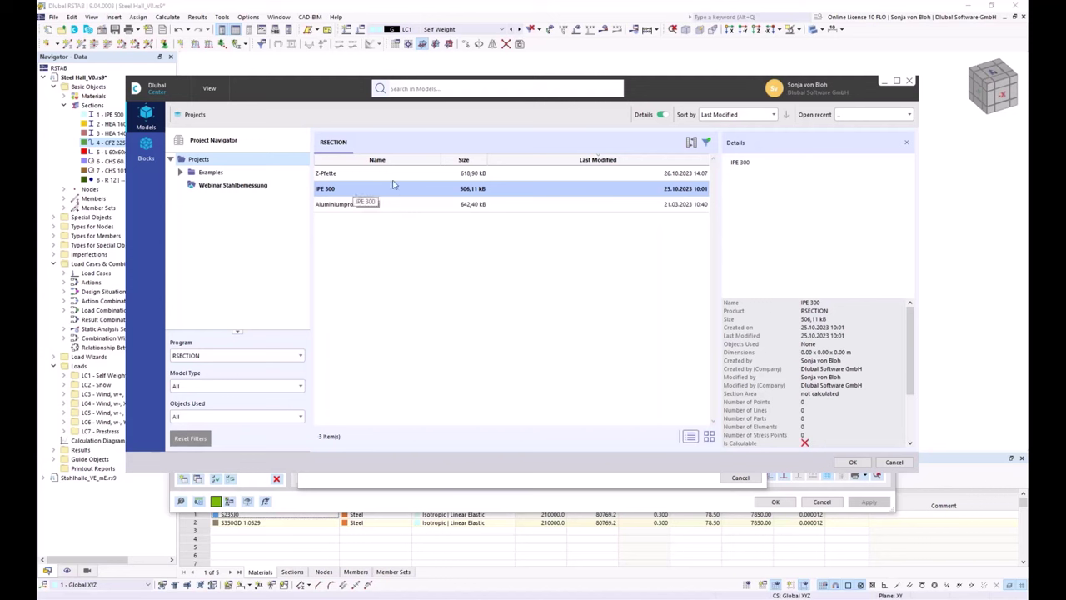
# Import the RSECTION model Z-Pfette as the new cross-section for section 4 and apply it to the assigned members
pyautogui.click(364, 174)
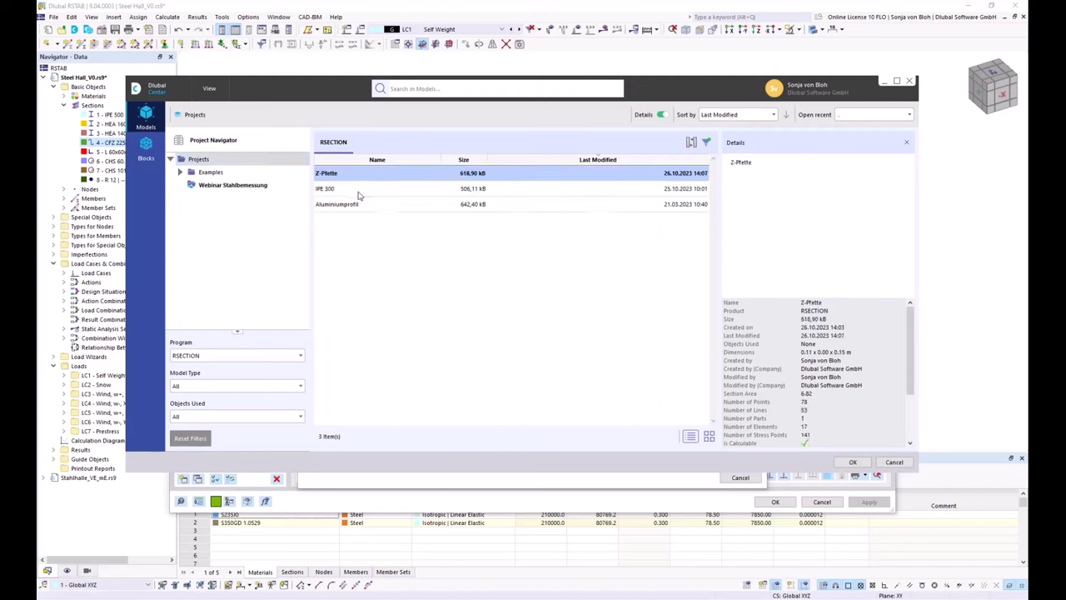
pyautogui.keyDown('ctrl'); pyautogui.click(358, 191); pyautogui.keyUp('ctrl')
pyautogui.keyDown('ctrl'); pyautogui.click(377, 205); pyautogui.keyUp('ctrl')
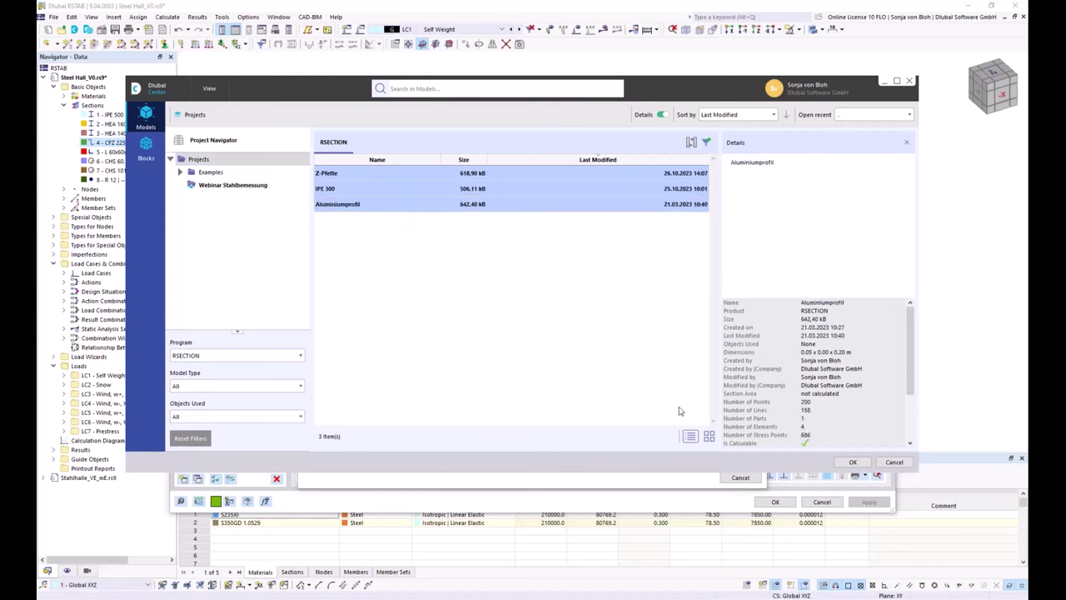
pyautogui.click(348, 175)
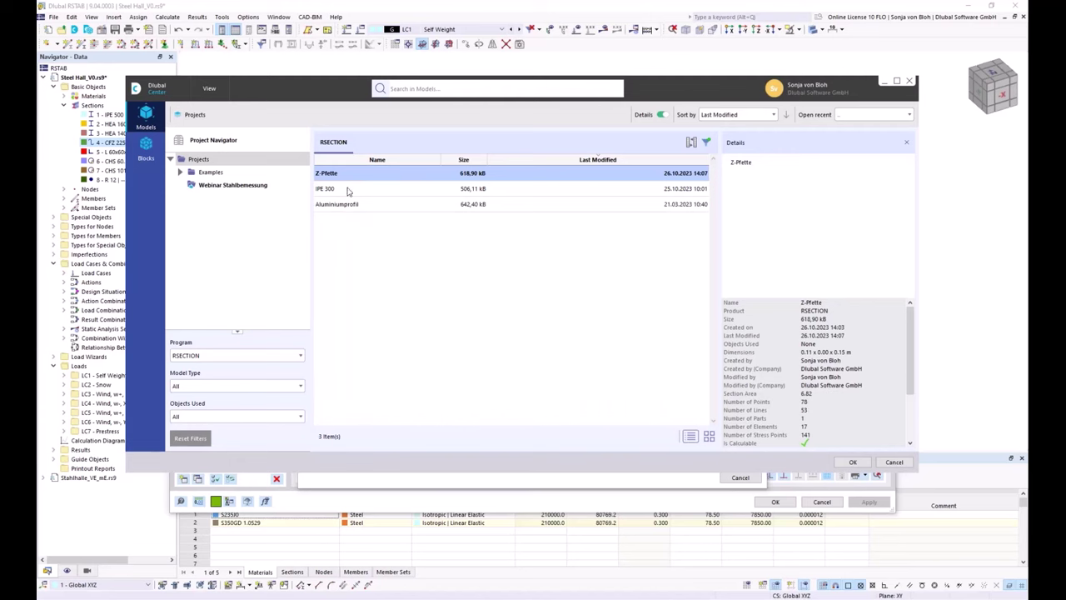
pyautogui.click(853, 462)
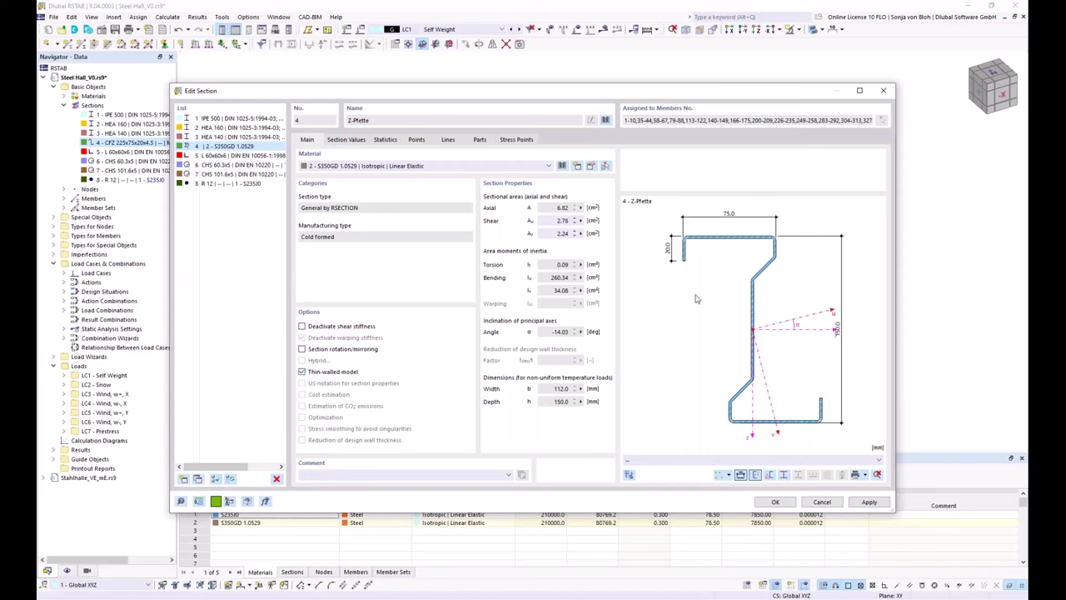
pyautogui.scroll(1, 738, 314)
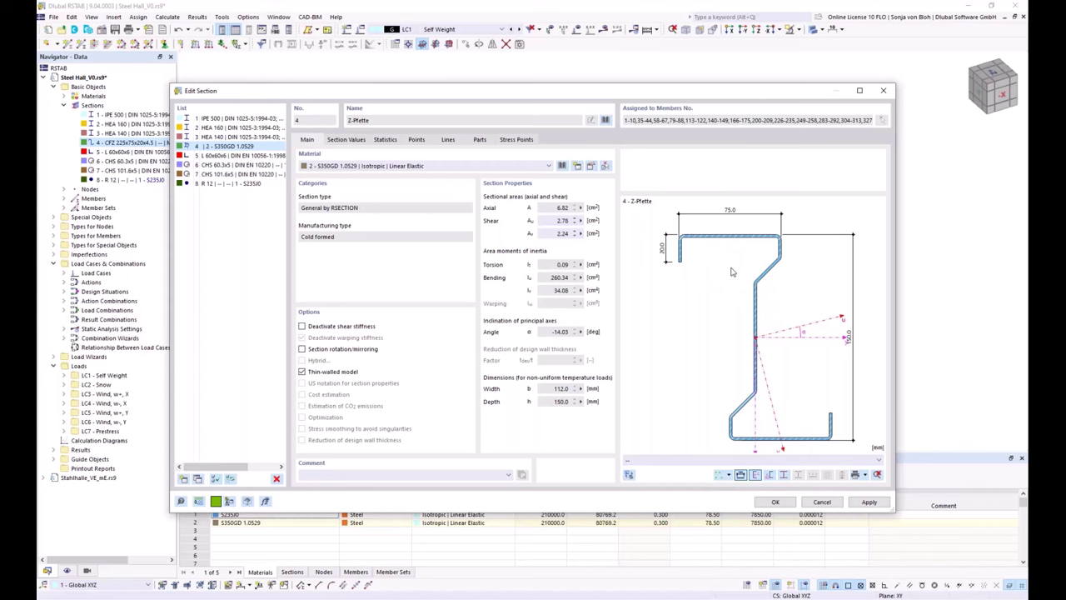
pyautogui.click(765, 503)
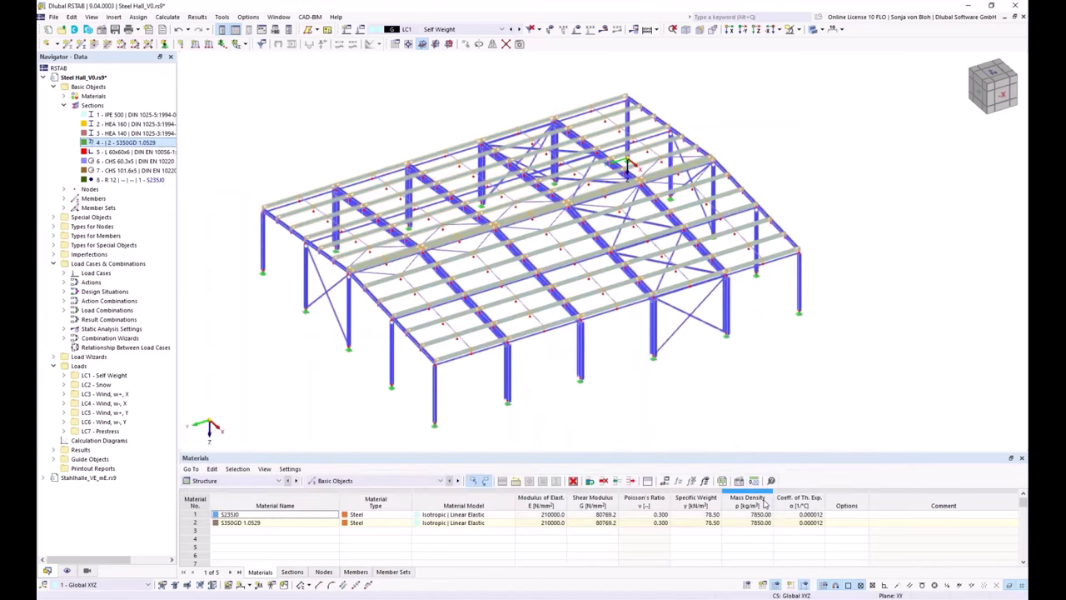
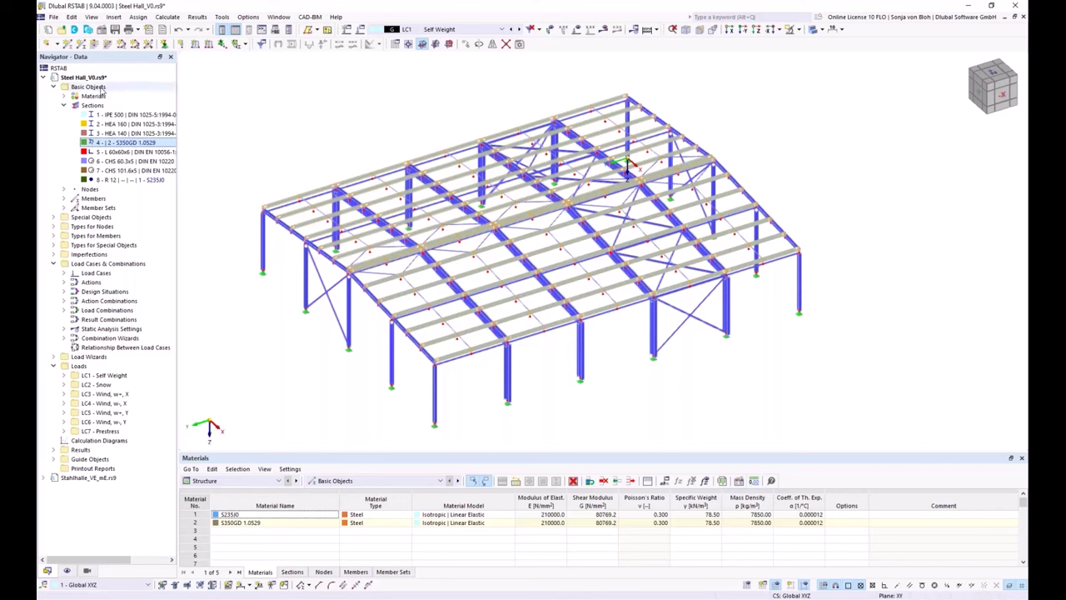
# Activate the Torsional Warping (7 DOF) analysis add-on in the steel hall model's base data
pyautogui.rightClick(101, 88)
pyautogui.click(125, 97)
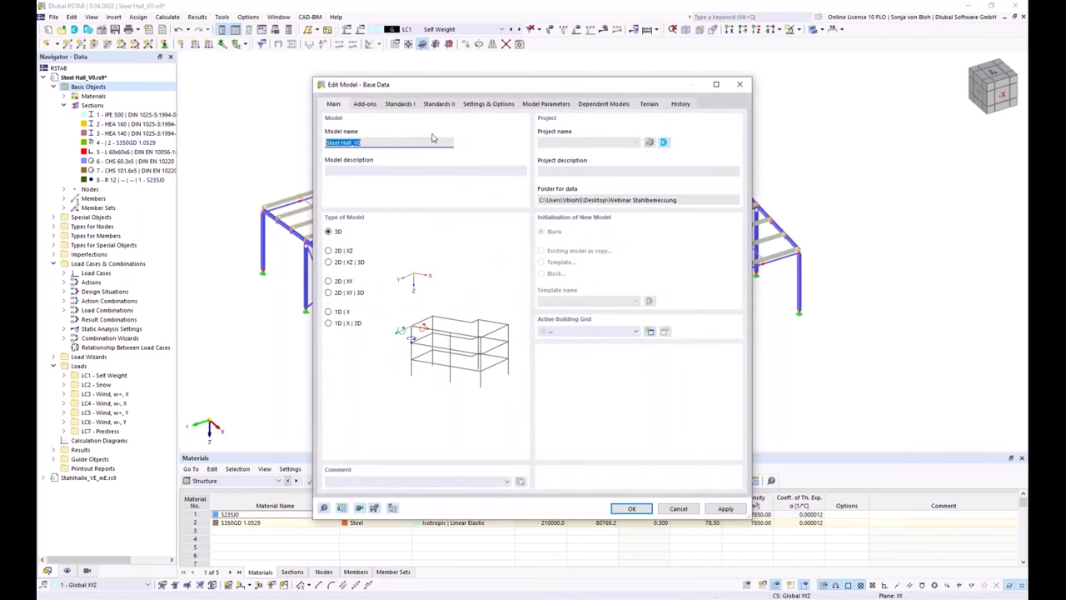
pyautogui.click(367, 104)
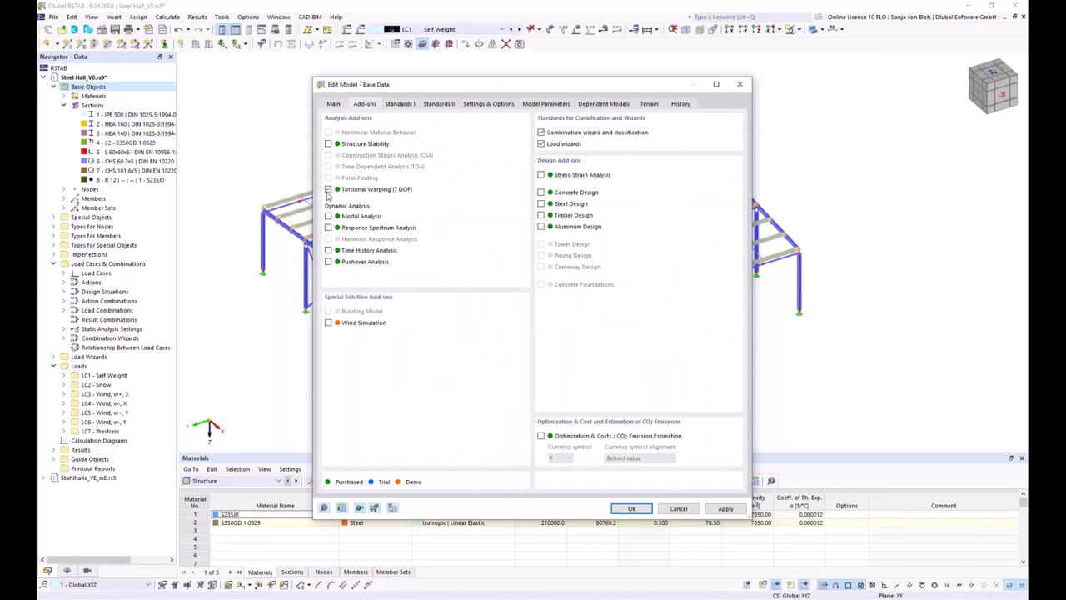
pyautogui.click(328, 190)
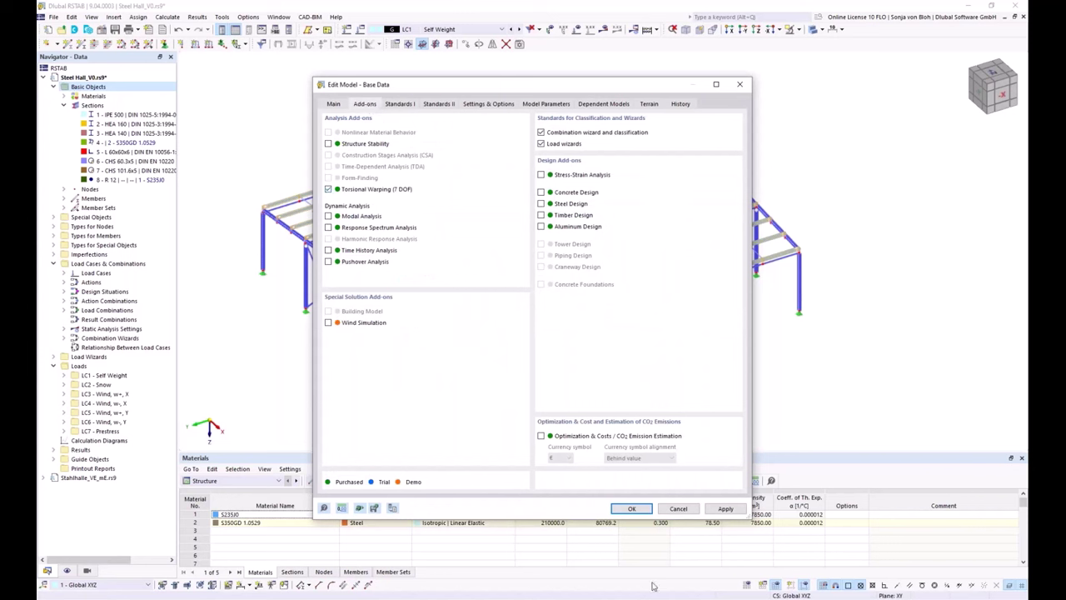
pyautogui.click(626, 511)
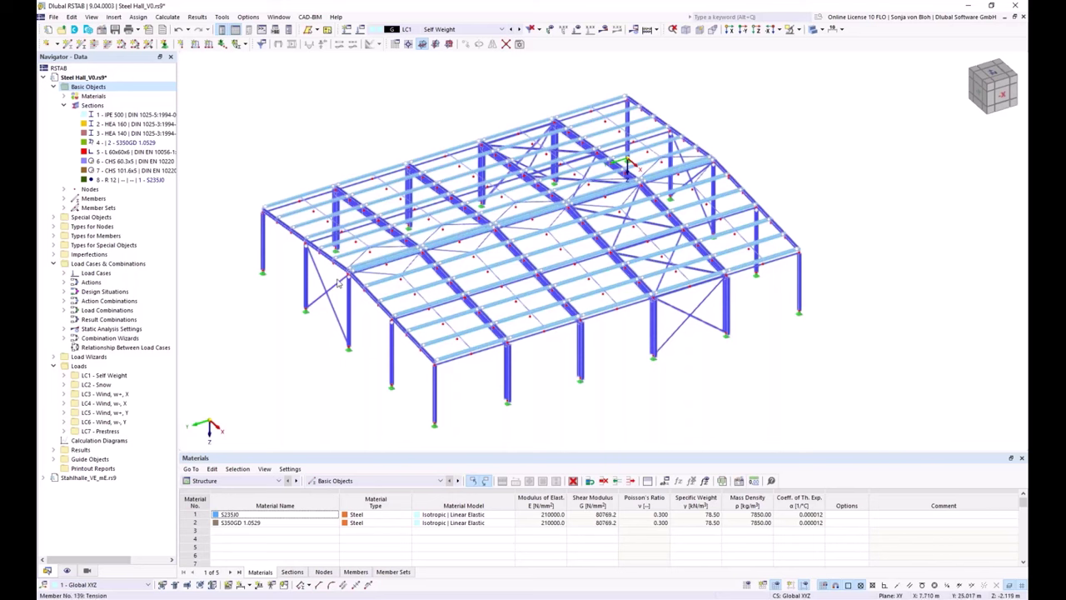
# Inspect the roof purlins up close, and change the hall's display from solid members to a wireframe line model
pyautogui.keyDown('ctrl'); pyautogui.moveTo(364, 214); pyautogui.dragTo(347, 242, button='middle'); pyautogui.keyUp('ctrl')
pyautogui.scroll(3, 348, 241)
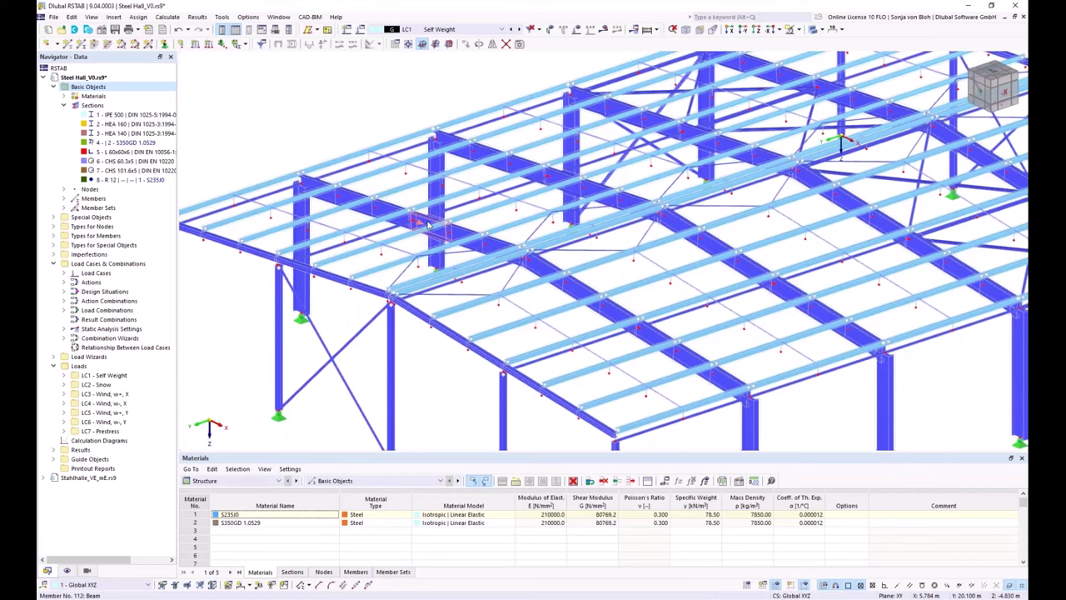
pyautogui.scroll(-5, 428, 225)
pyautogui.keyDown('ctrl'); pyautogui.moveTo(427, 225); pyautogui.dragTo(654, 120, button='middle'); pyautogui.keyUp('ctrl')
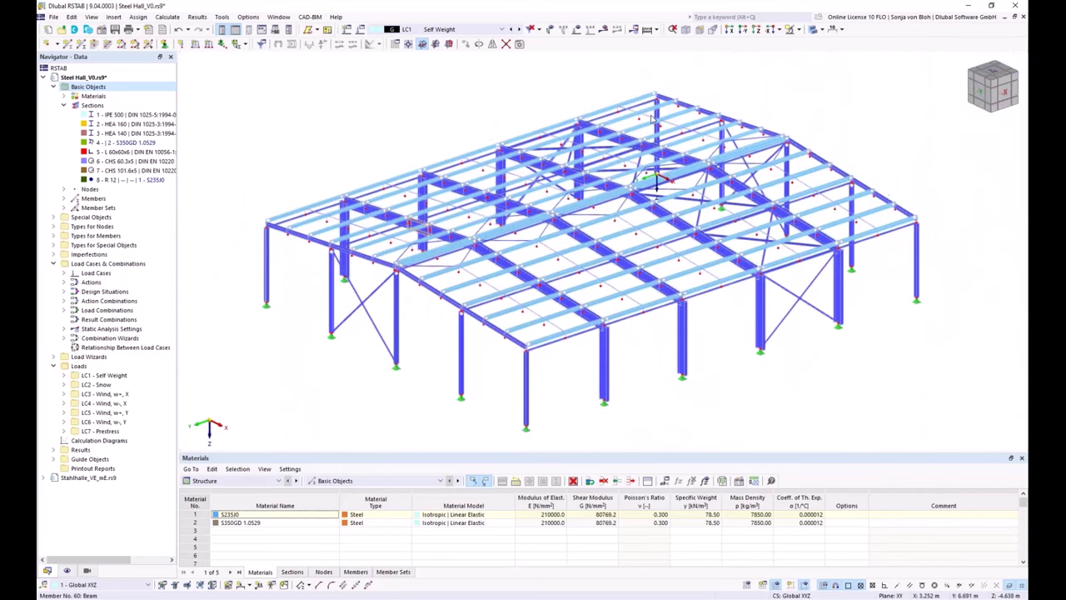
pyautogui.click(798, 29)
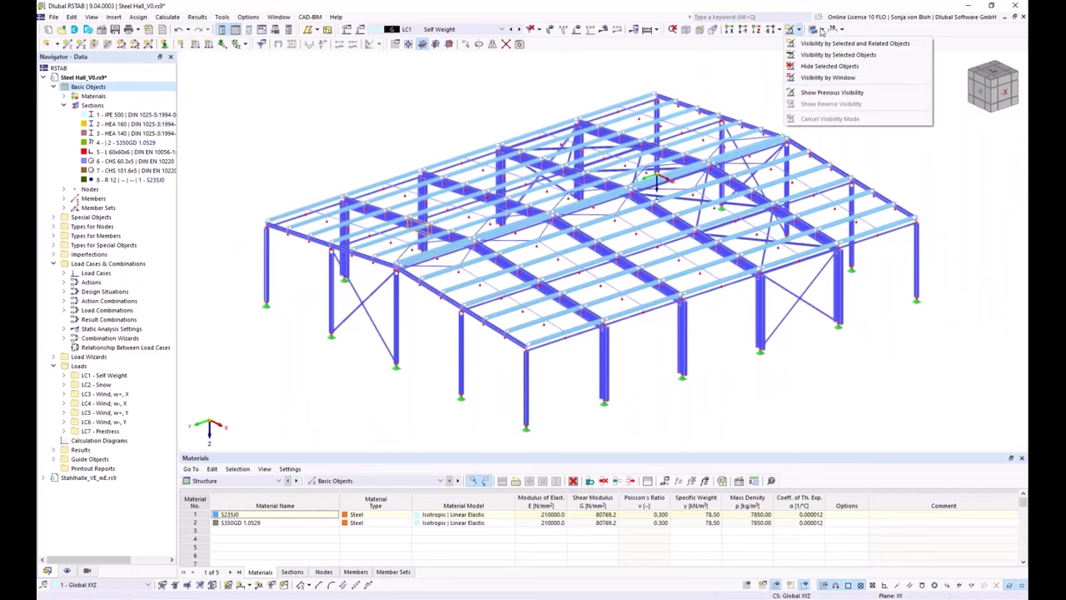
pyautogui.click(822, 31)
pyautogui.click(821, 42)
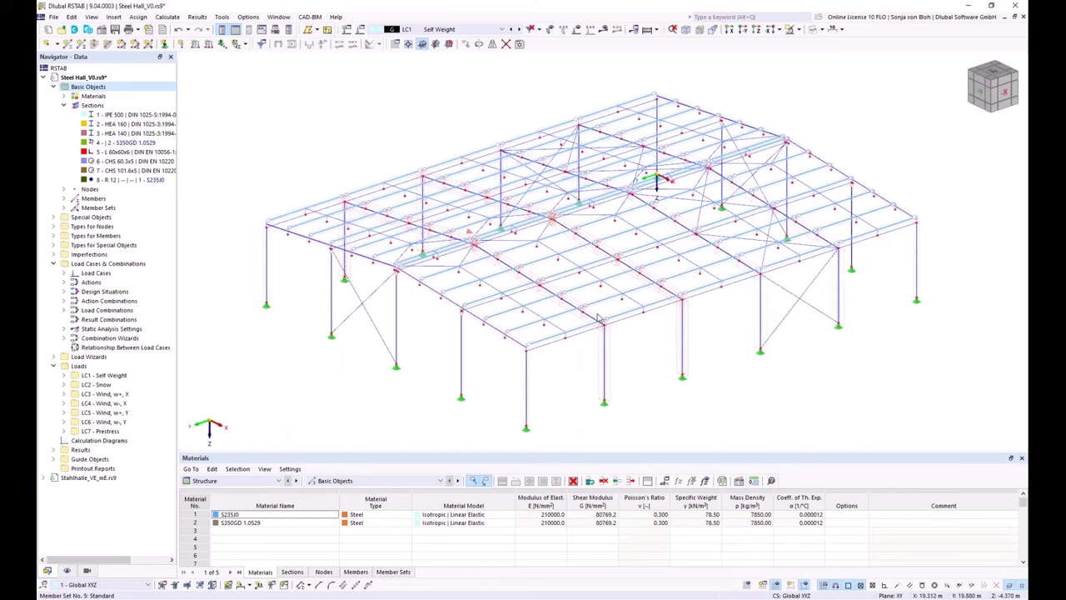
# Review the member set options for discontinuous torsional warping, supports and transverse stiffeners, and inspect the purlins near the eave corner
pyautogui.doubleClick(352, 280)
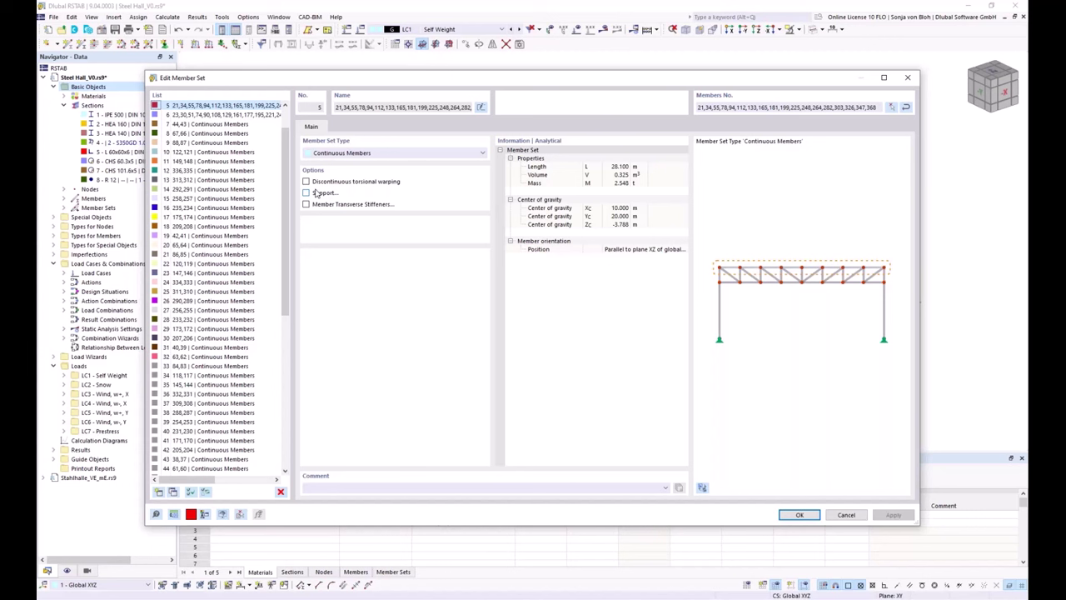
pyautogui.click(843, 515)
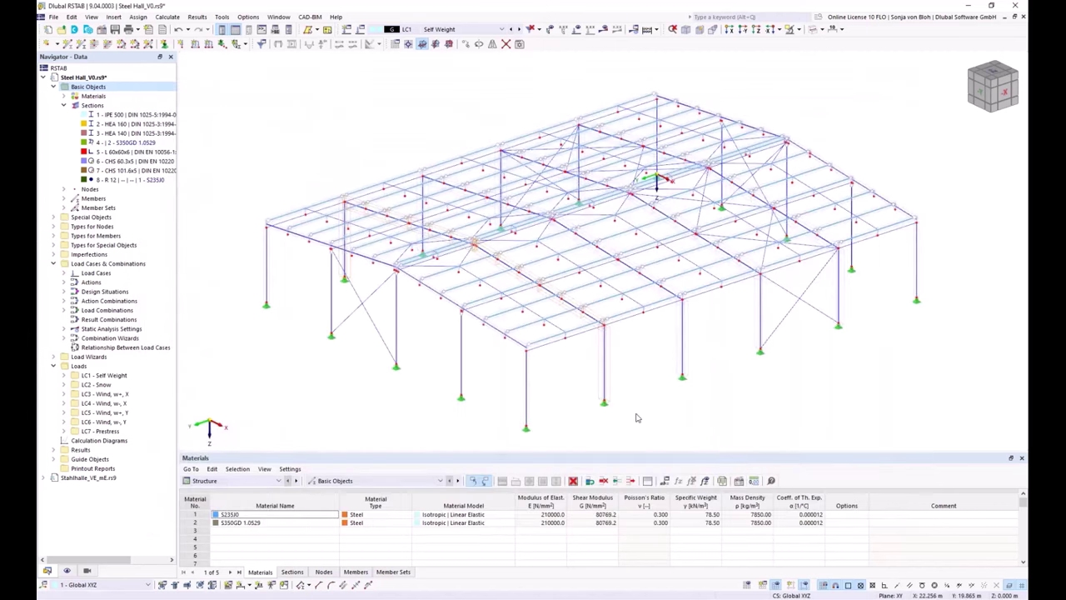
pyautogui.scroll(5, 585, 337)
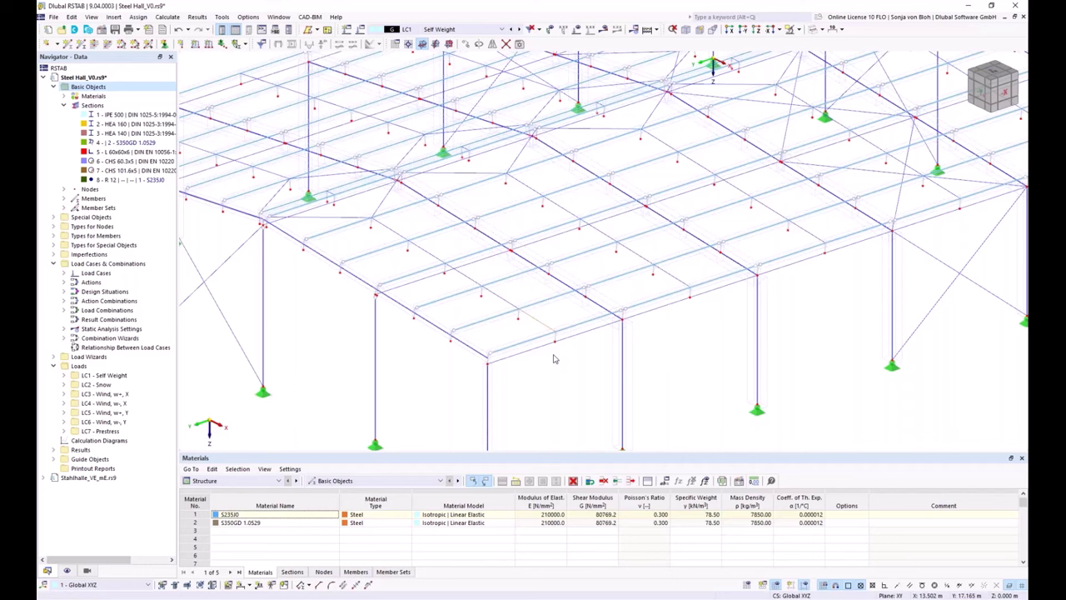
pyautogui.scroll(3, 560, 344)
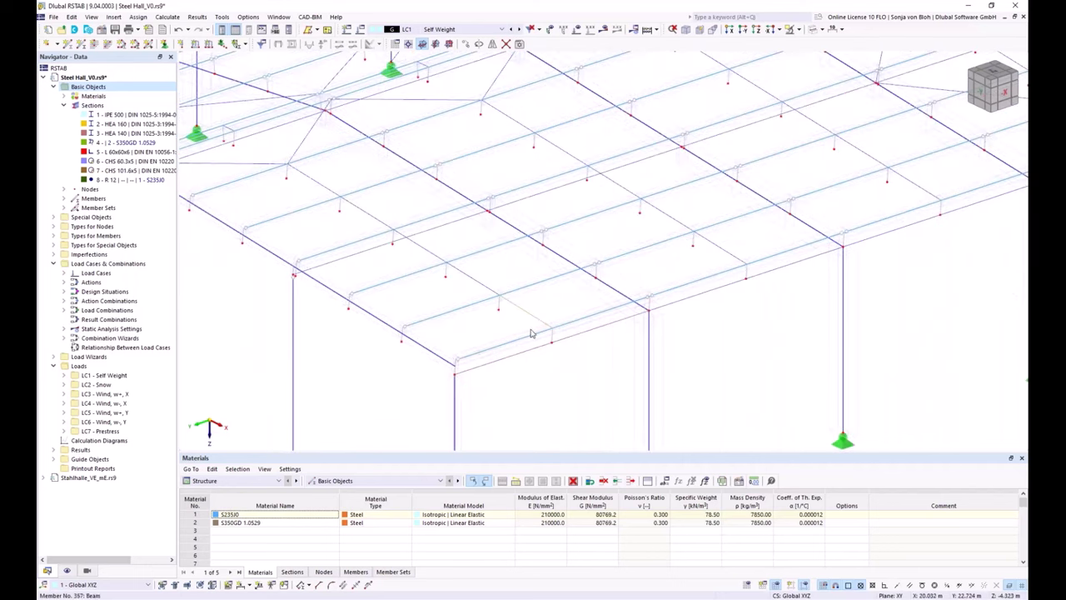
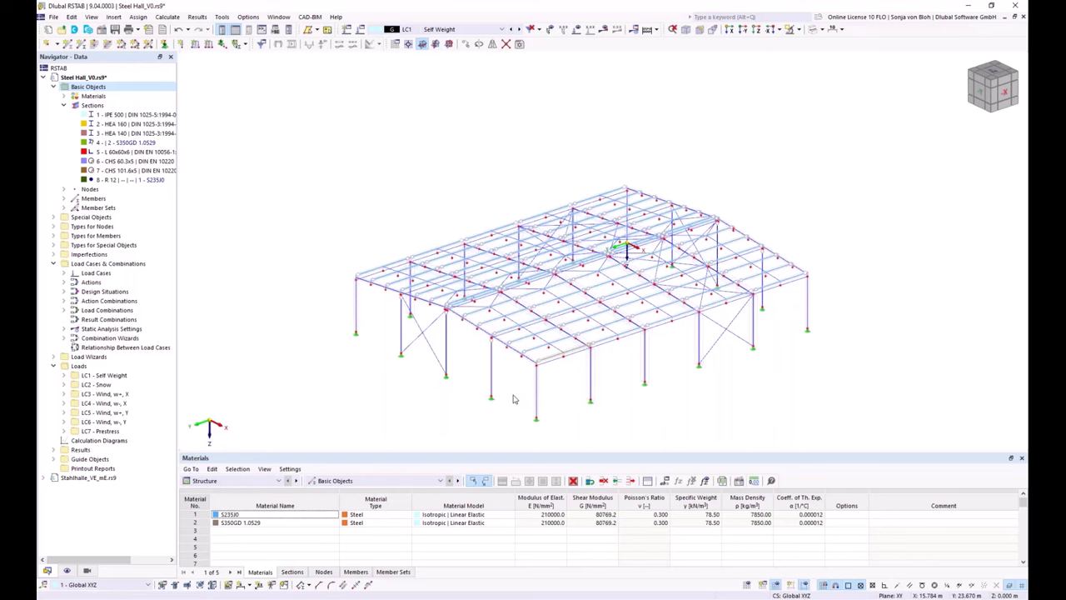
# Review the eccentricity assigned to a tension member between the roof purlins, including its type choices and transverse offset settings
pyautogui.scroll(5, 514, 399)
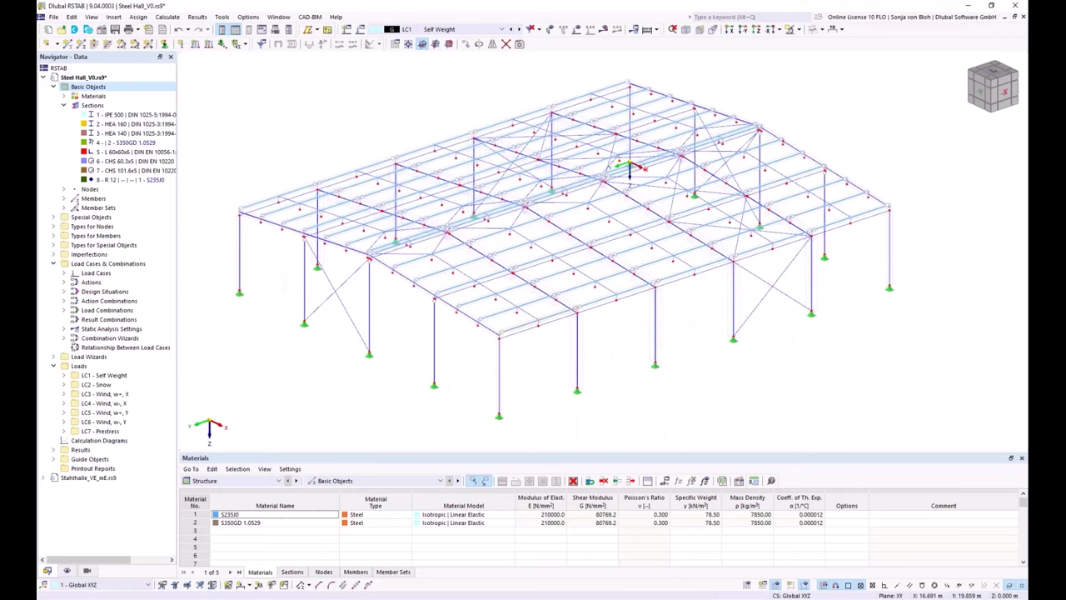
pyautogui.doubleClick(526, 316)
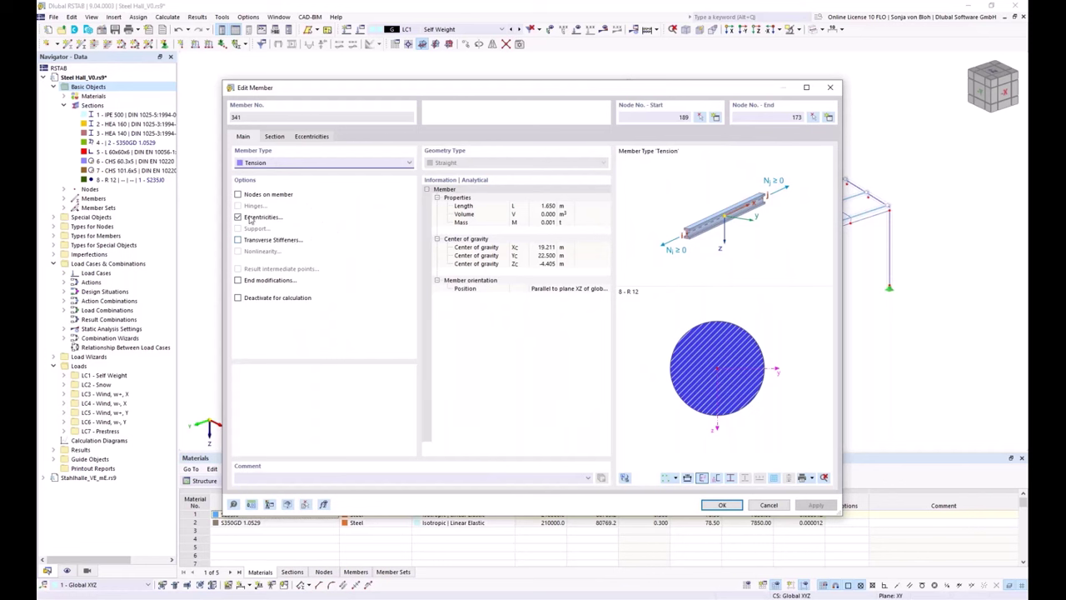
pyautogui.click(308, 137)
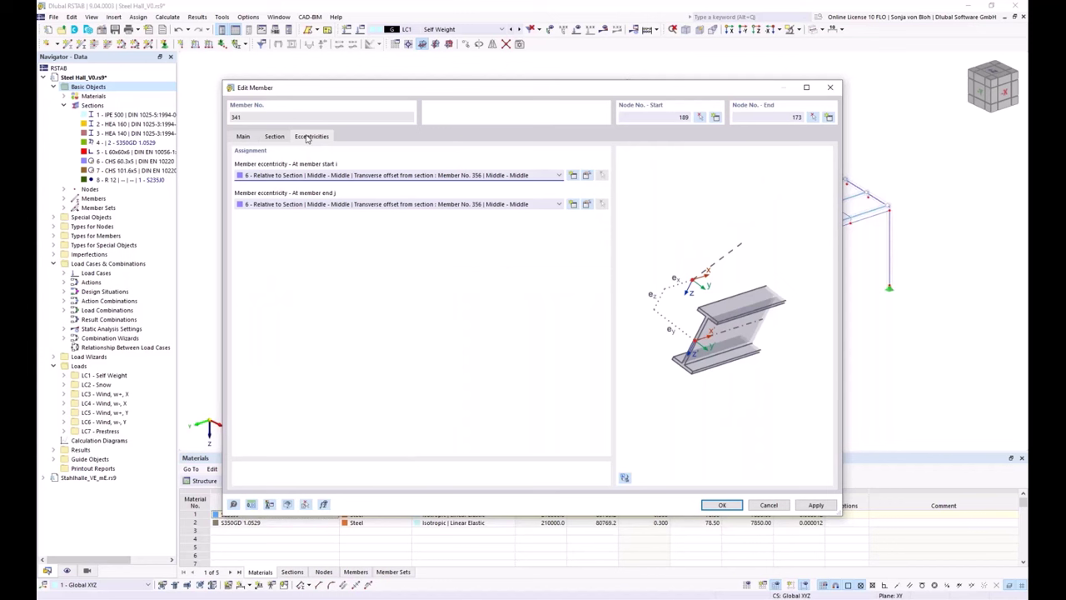
pyautogui.click(587, 175)
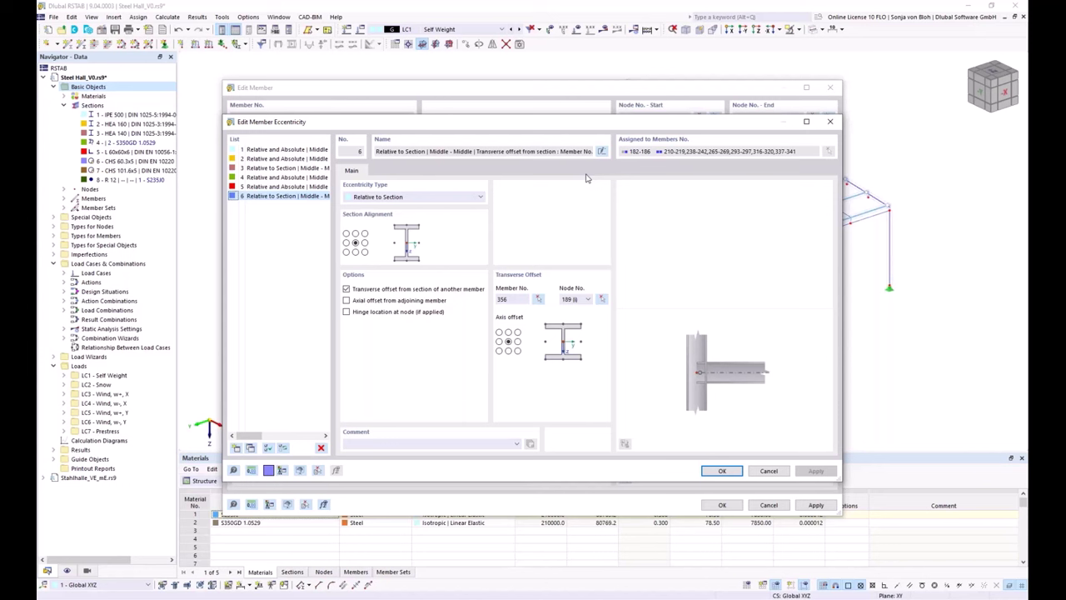
pyautogui.click(484, 198)
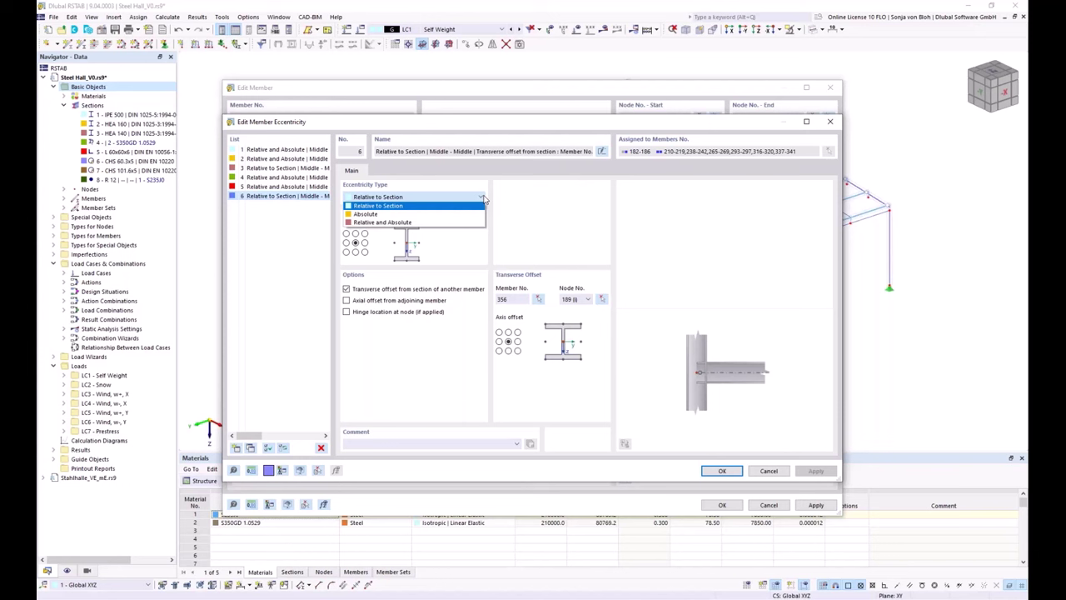
pyautogui.click(484, 198)
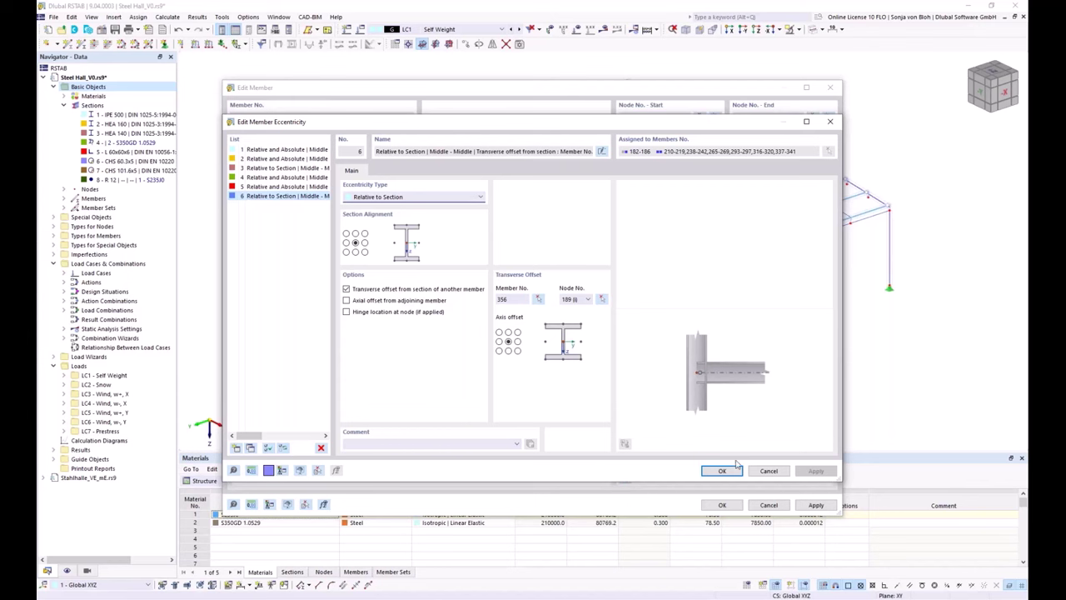
pyautogui.click(769, 470)
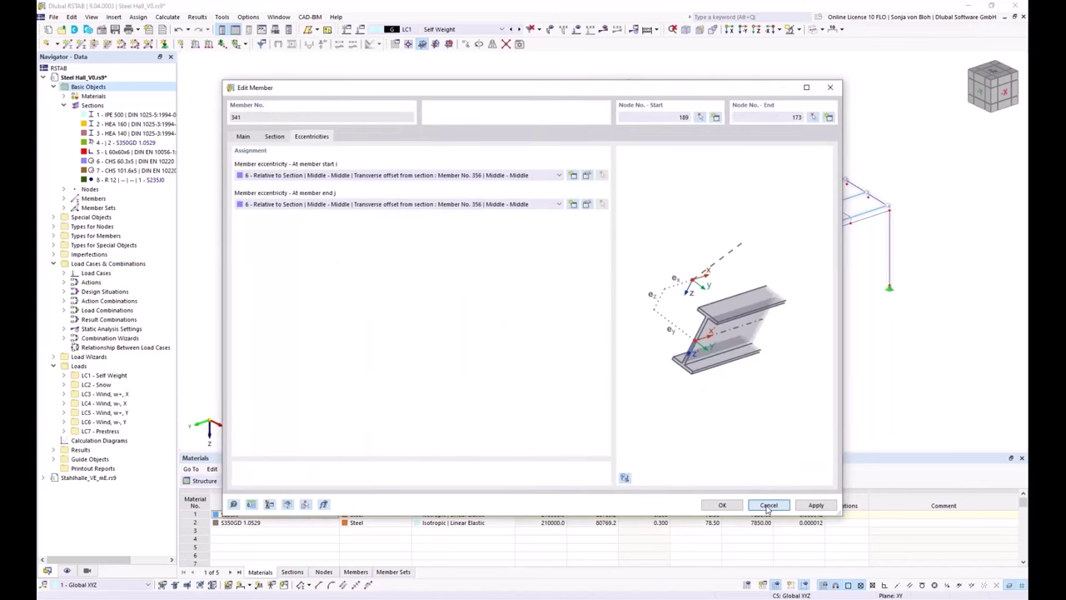
pyautogui.click(769, 506)
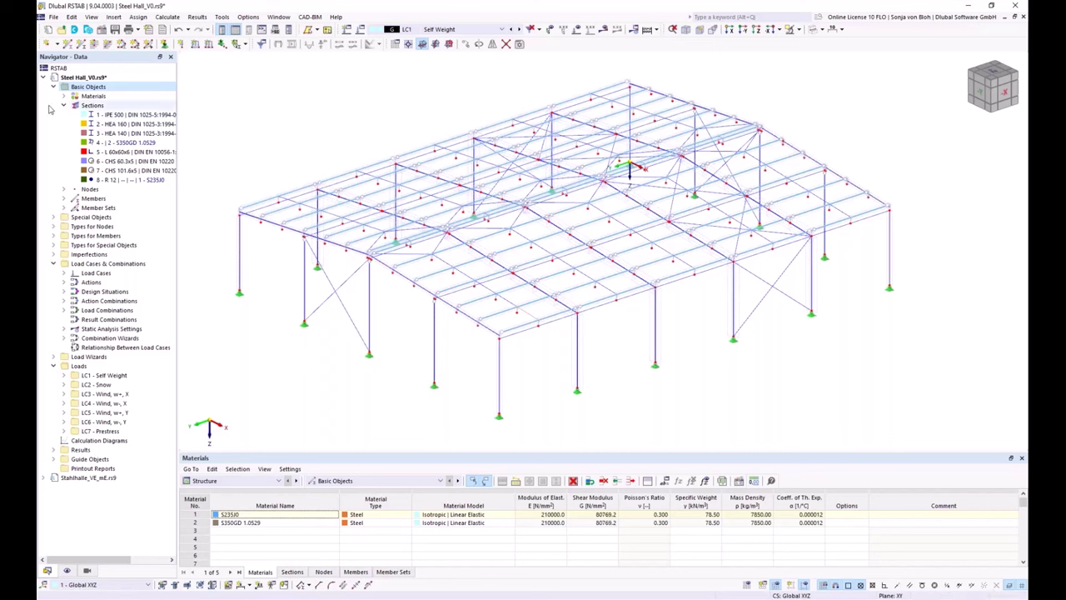
# Create a new member shear panel with the definition type Trapezoidal sheeting
pyautogui.click(54, 236)
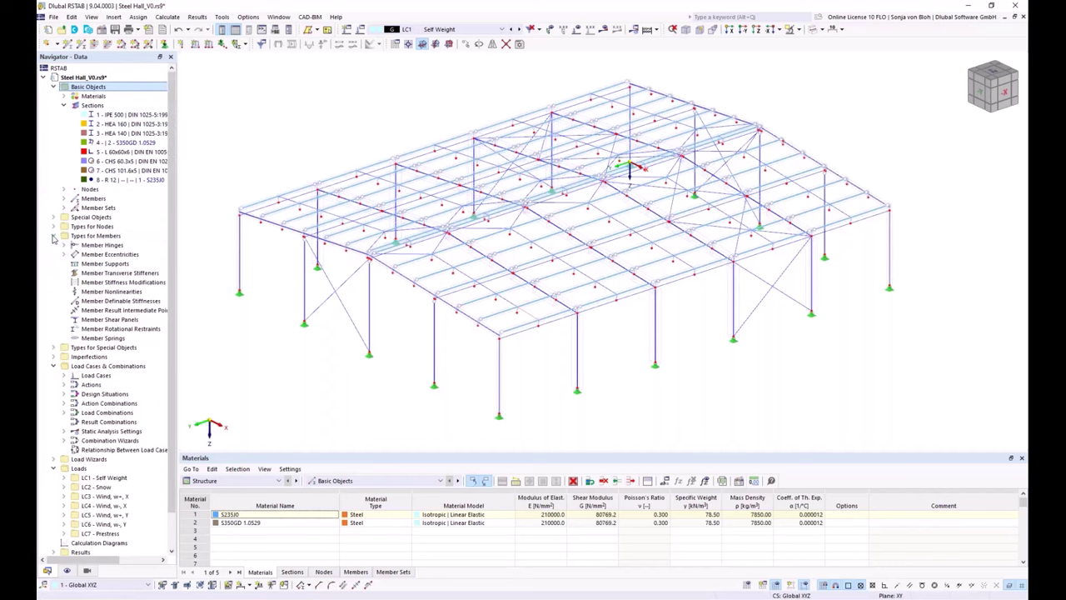
pyautogui.rightClick(98, 323)
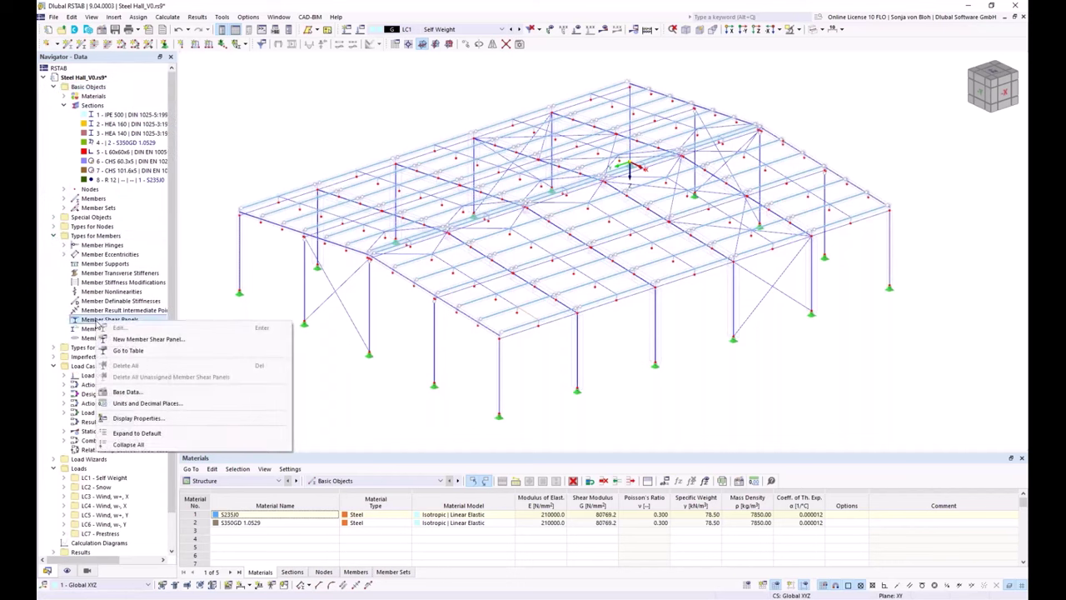
pyautogui.click(122, 338)
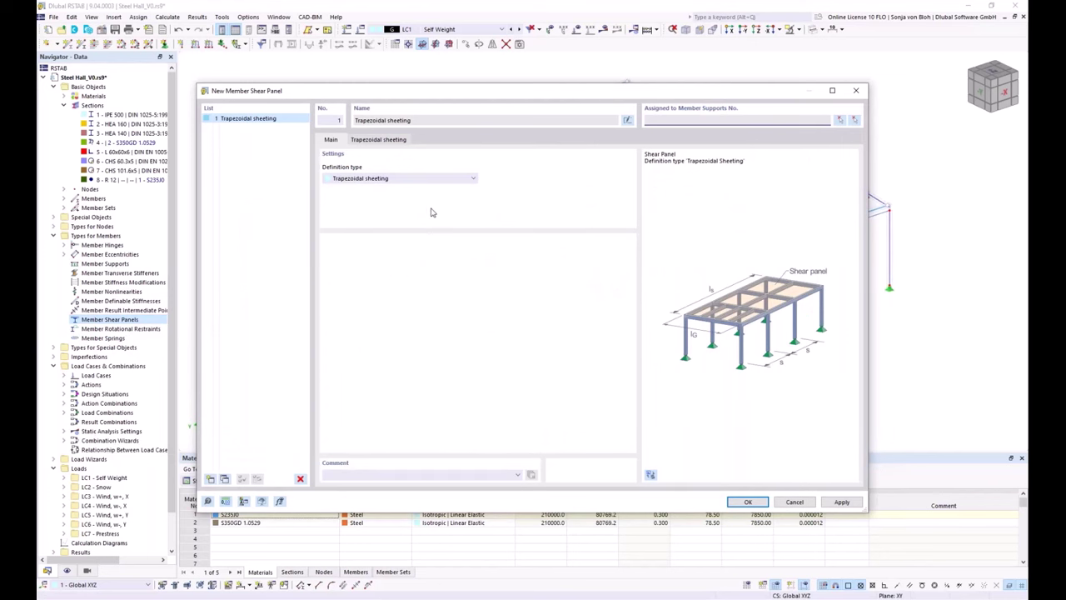
pyautogui.click(472, 180)
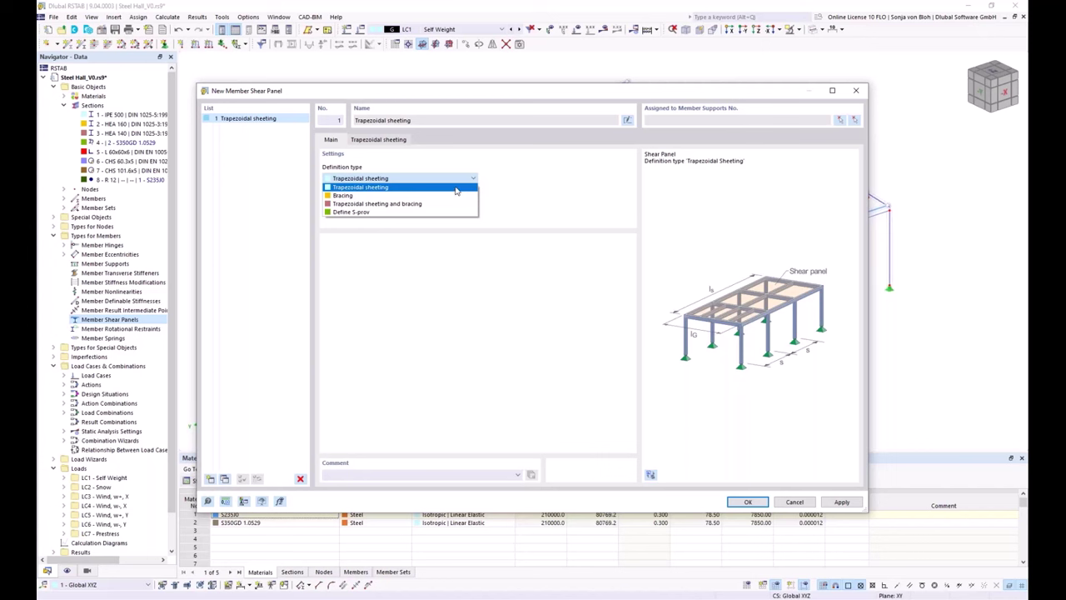
pyautogui.click(456, 188)
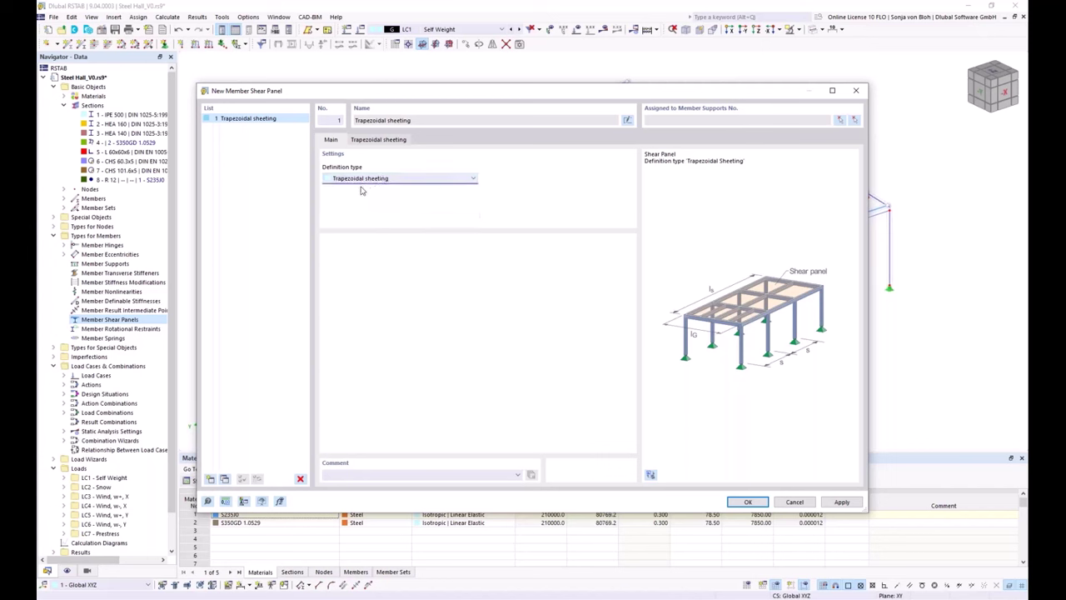
# Assign the Hoesch (+) T50.1 - 0.75 sheeting to the shear panel, with the fastening arrangement set to Every Rib
pyautogui.click(388, 143)
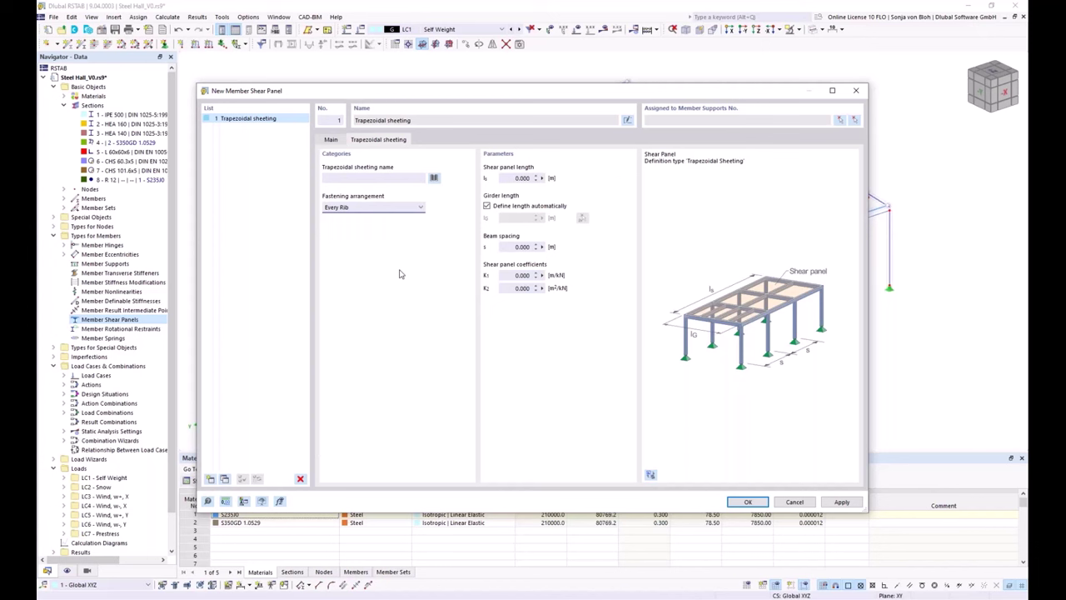
pyautogui.click(434, 179)
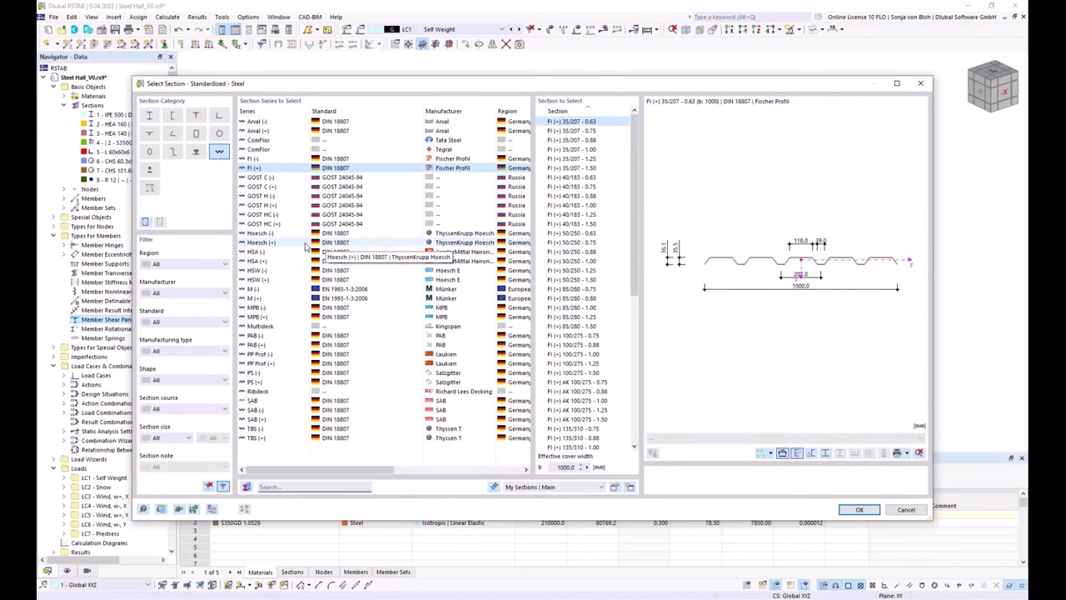
pyautogui.click(306, 242)
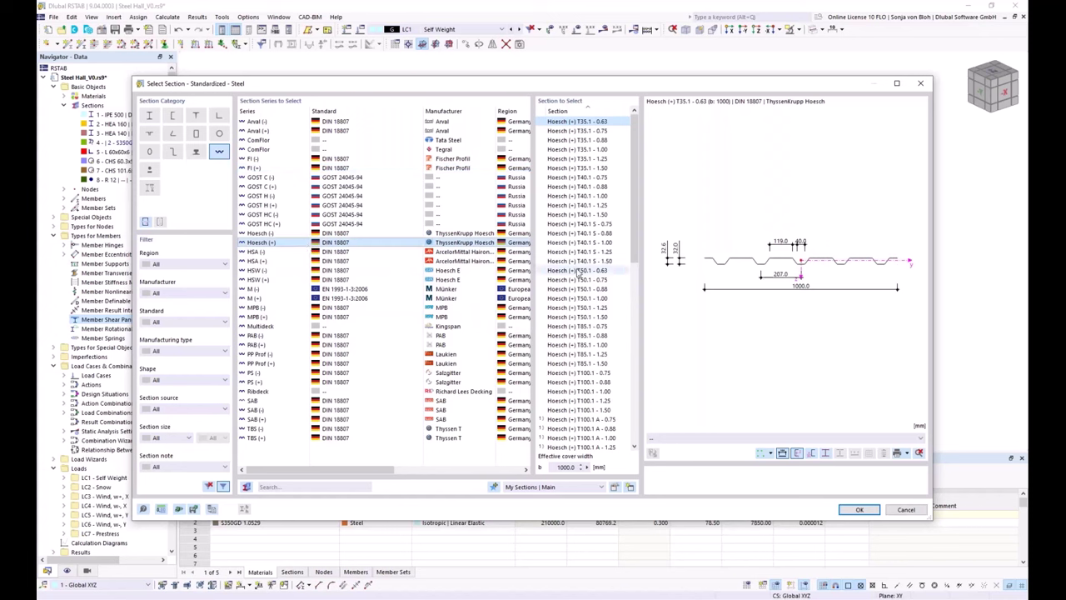
pyautogui.click(581, 270)
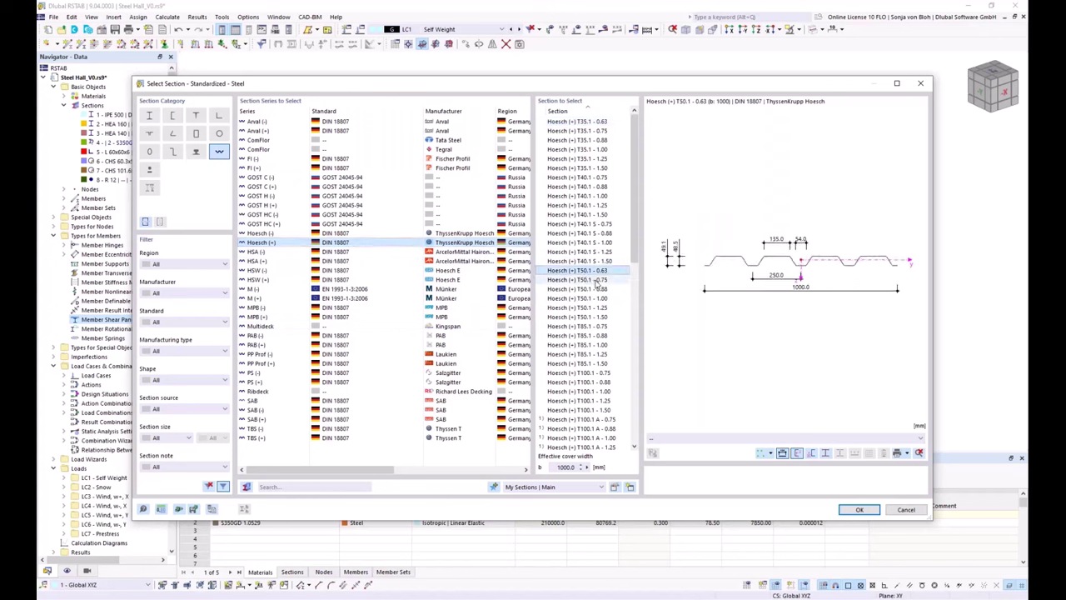
pyautogui.click(596, 280)
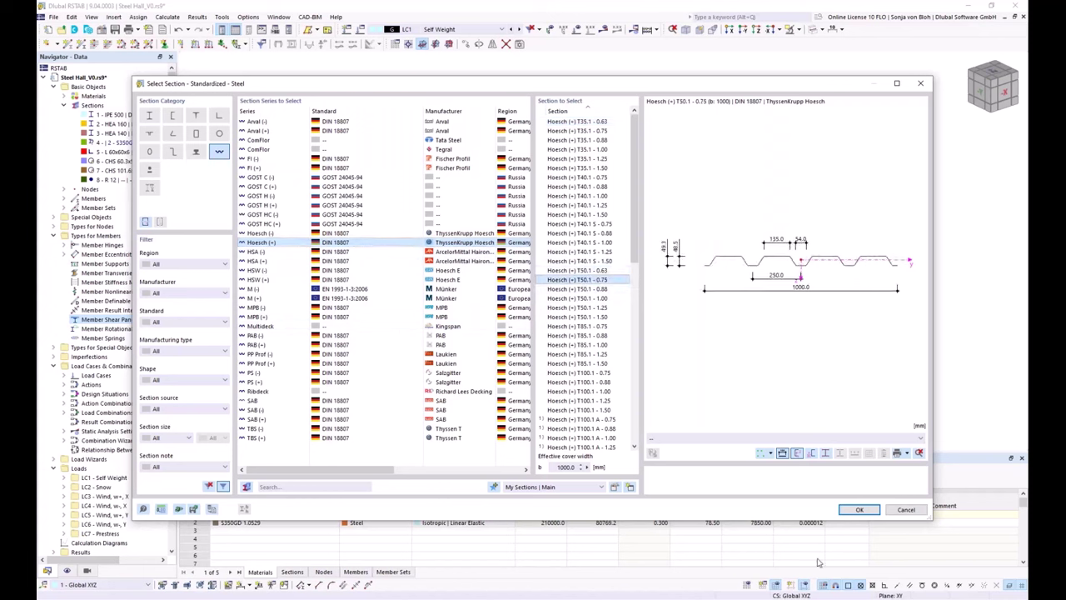
pyautogui.click(848, 511)
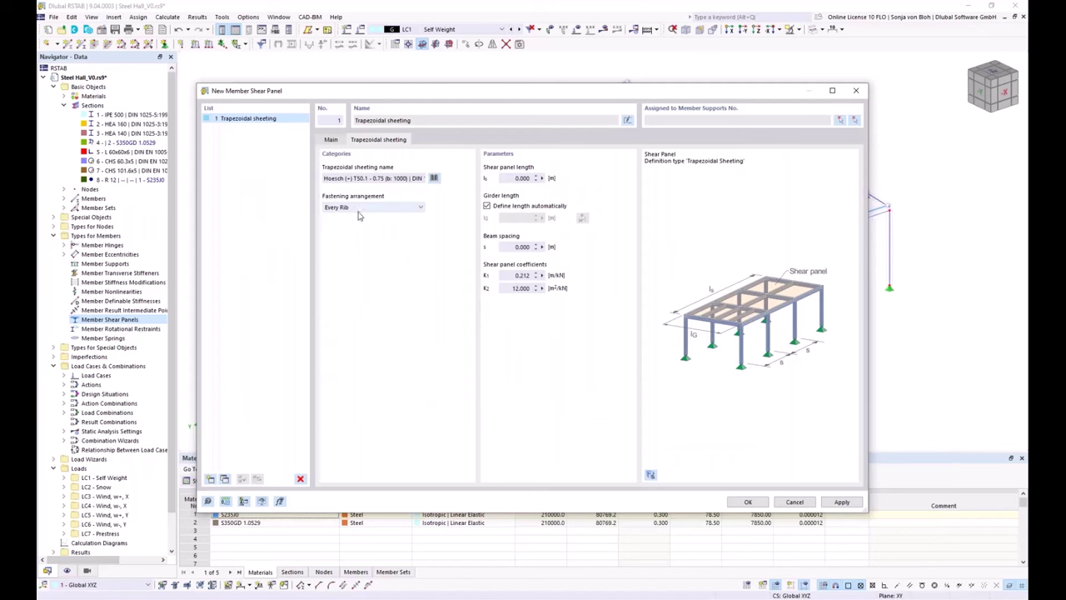
pyautogui.click(419, 215)
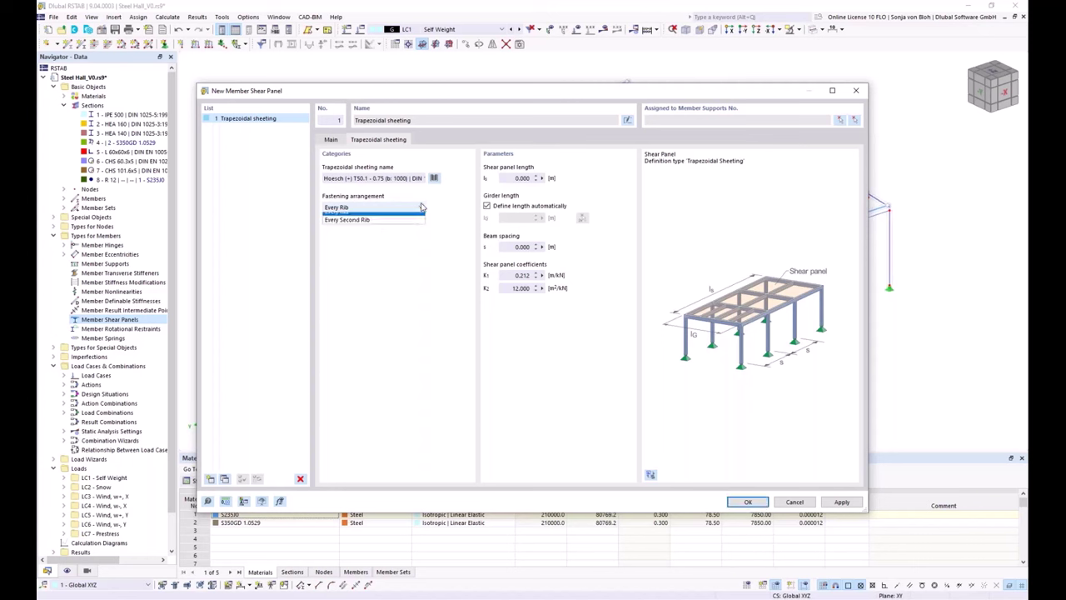
pyautogui.click(412, 214)
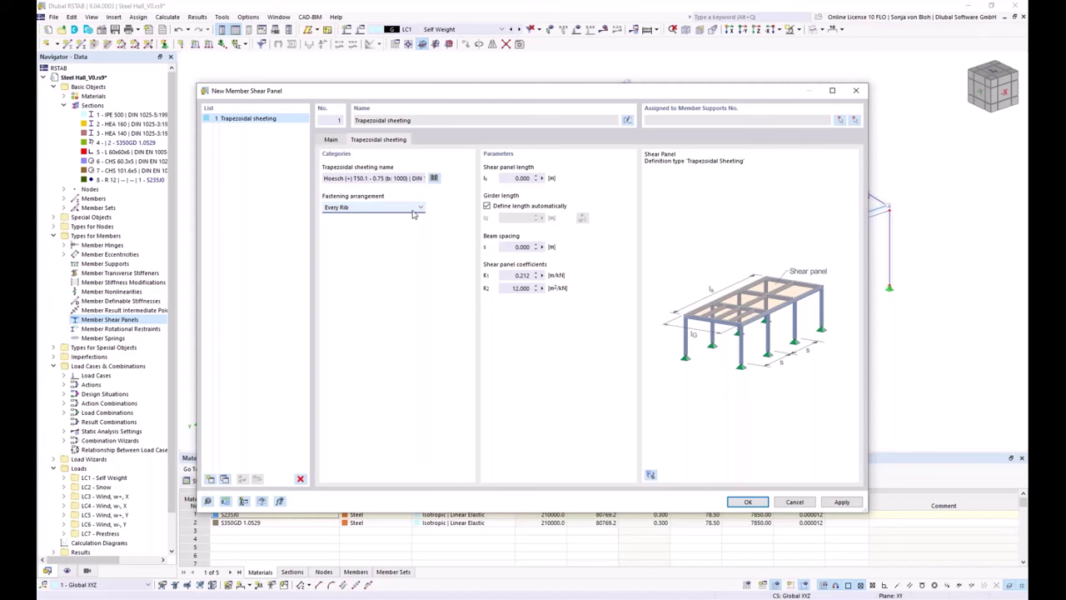
# Set the shear panel length to 10.050 m by measuring the roof slope between ridge and eave in the model
pyautogui.click(542, 178)
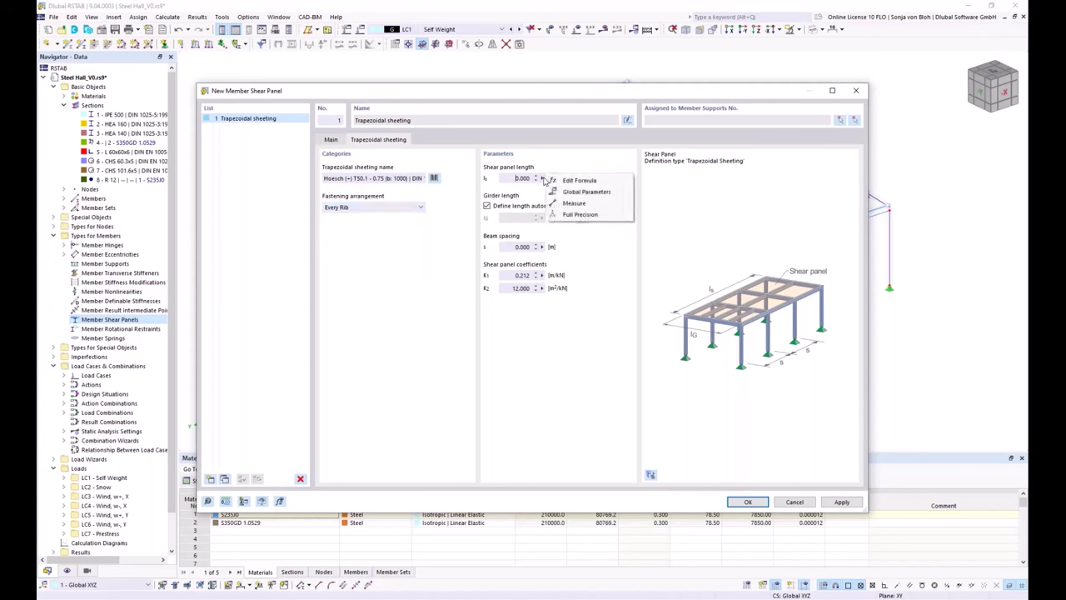
pyautogui.click(573, 203)
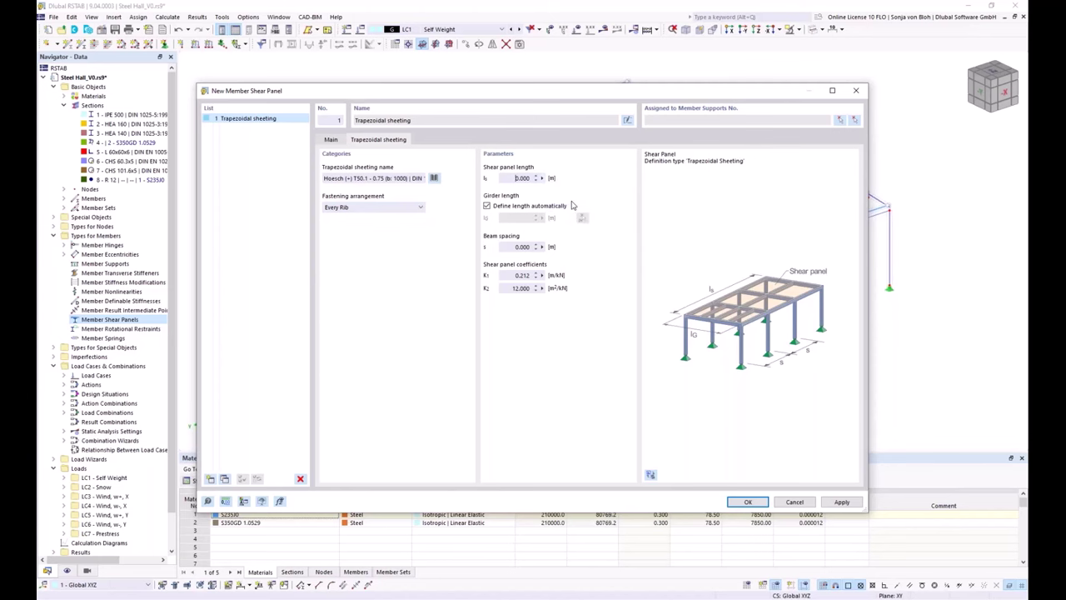
pyautogui.scroll(3, 377, 286)
pyautogui.scroll(5, 377, 285)
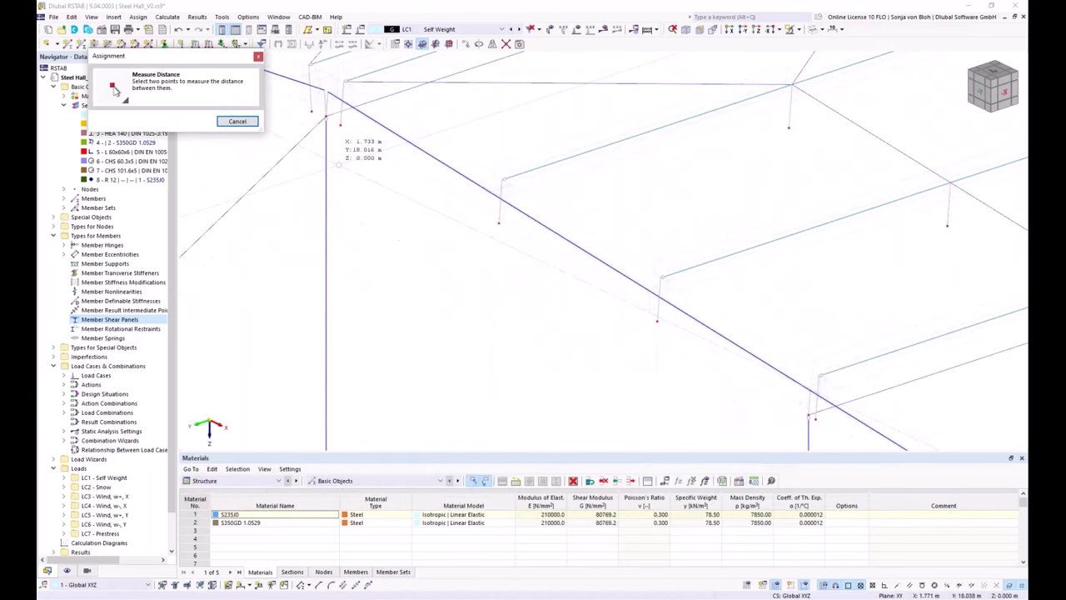
pyautogui.scroll(-5, 340, 179)
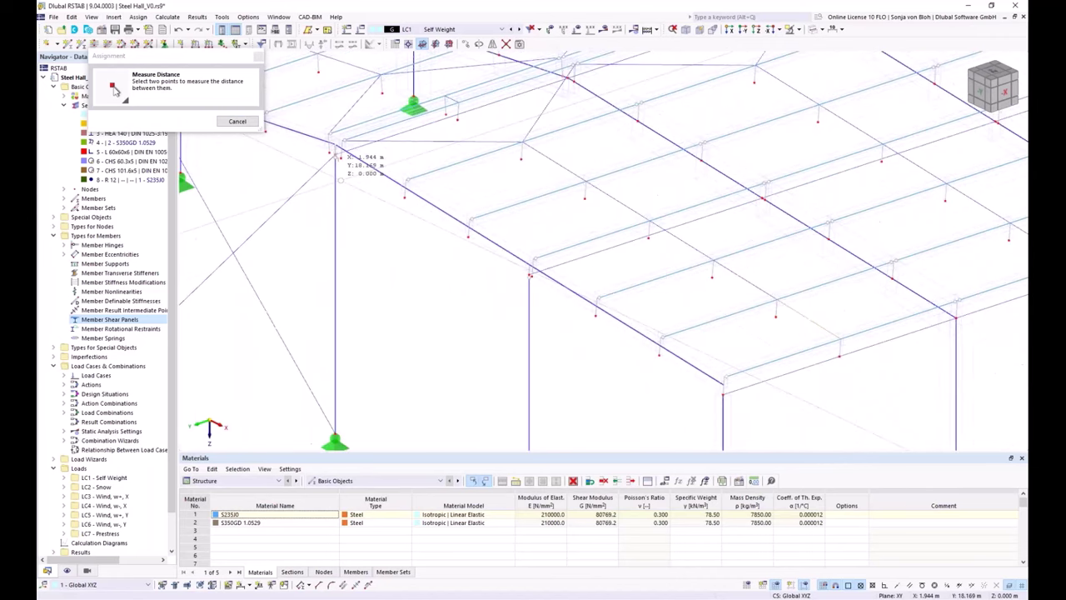
pyautogui.scroll(2, 613, 346)
pyautogui.click(608, 324)
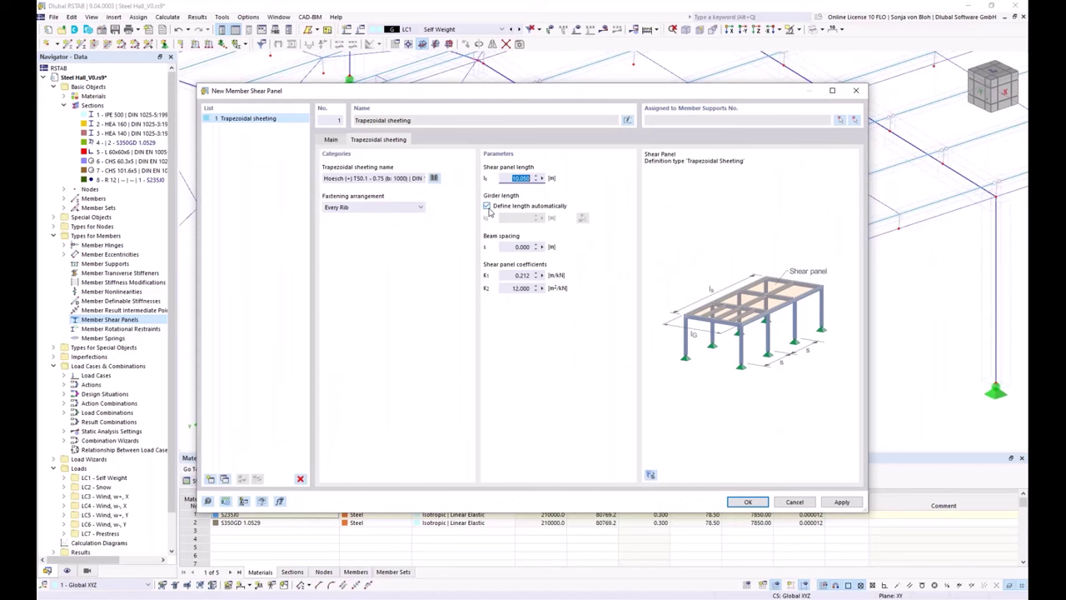
# Set the shear panel's beam spacing to 1.650 m by measuring between neighbouring purlin nodes at the eave
pyautogui.click(542, 247)
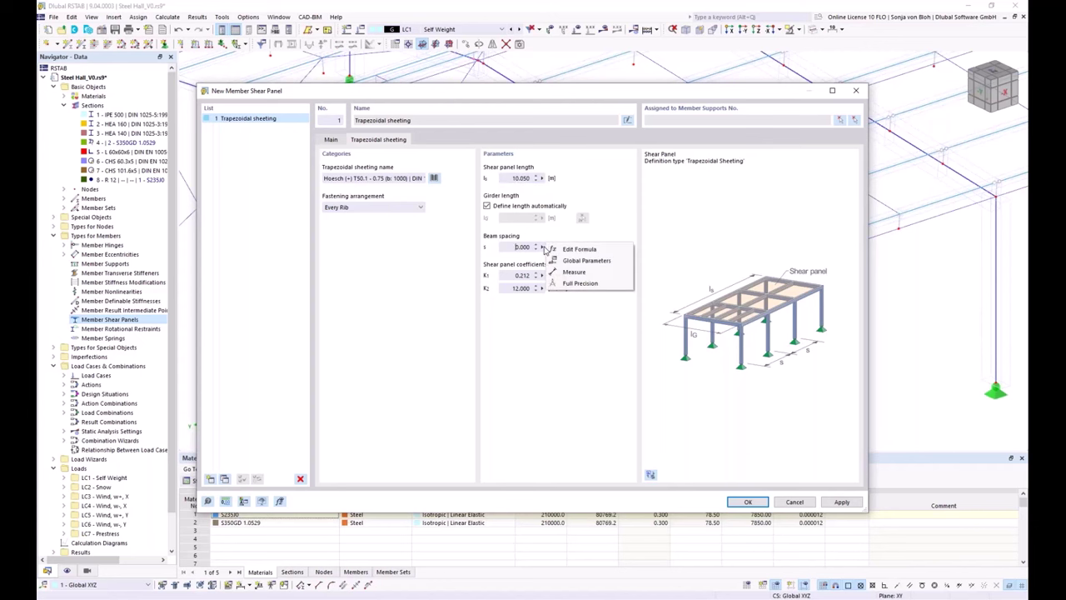
pyautogui.click(584, 275)
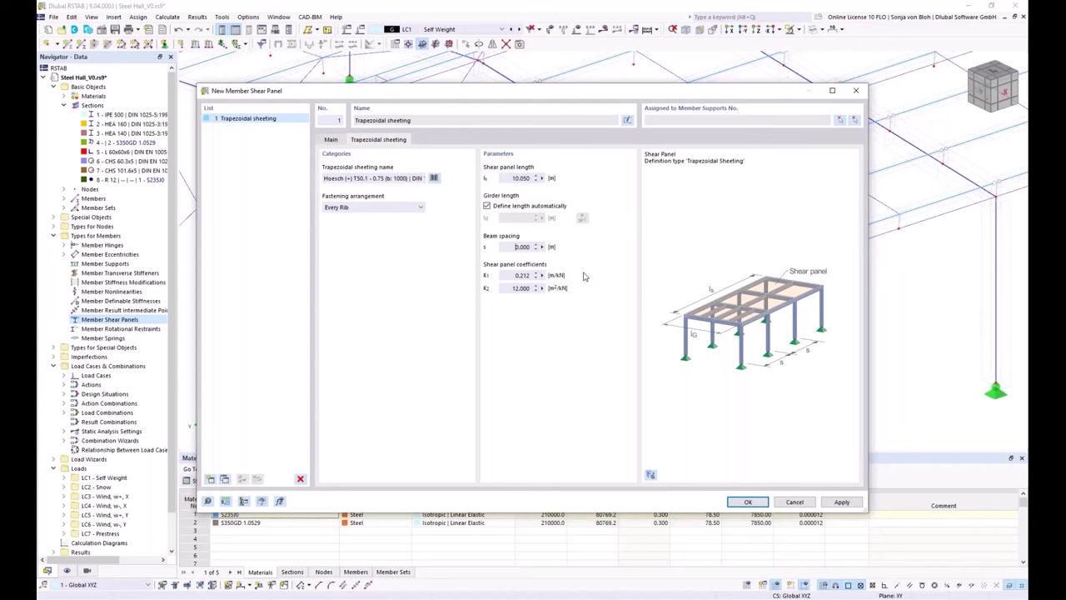
pyautogui.scroll(3, 562, 287)
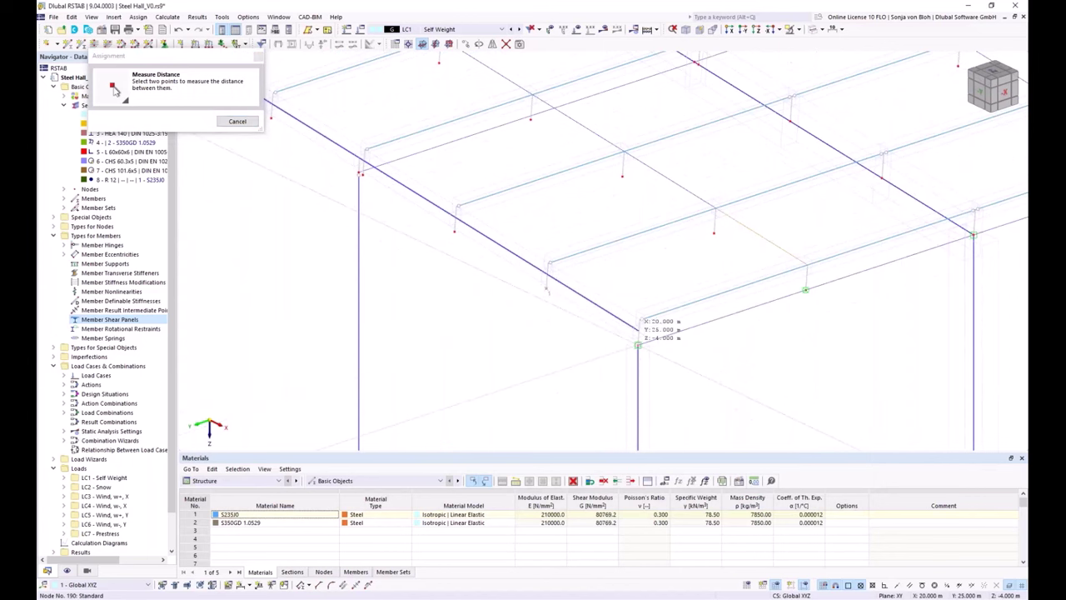
pyautogui.click(638, 343)
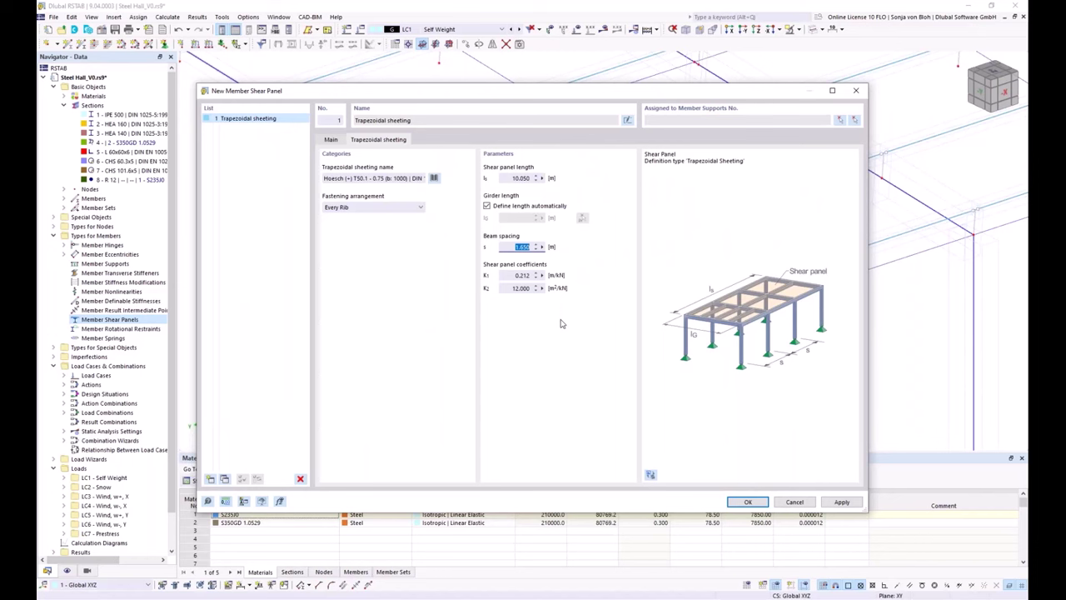
# Save the trapezoidal sheeting shear panel and create a new member rotational restraint
pyautogui.click(749, 502)
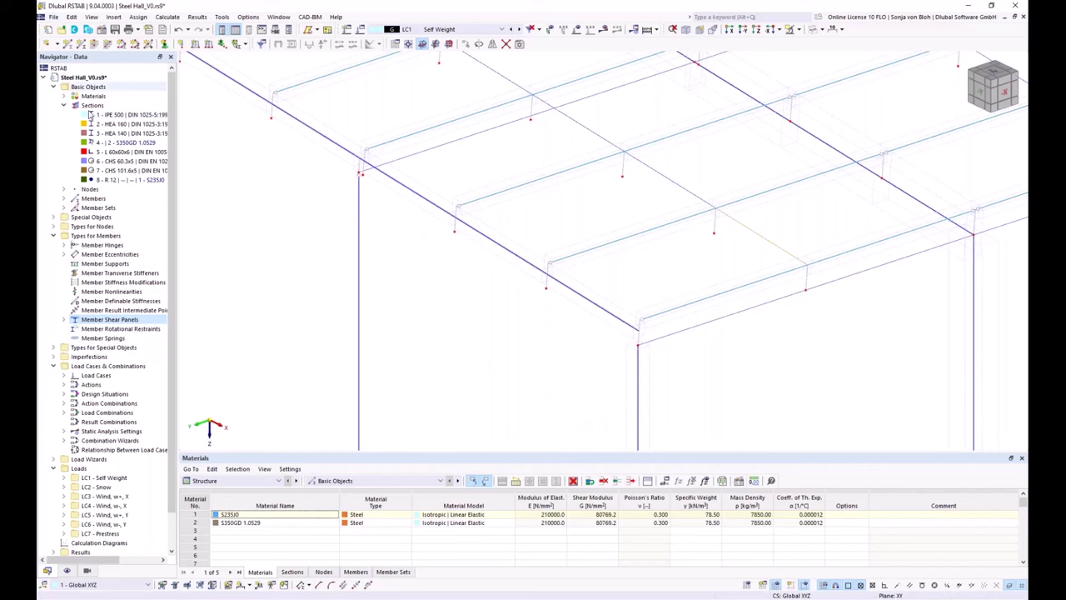
pyautogui.scroll(-1, 108, 308)
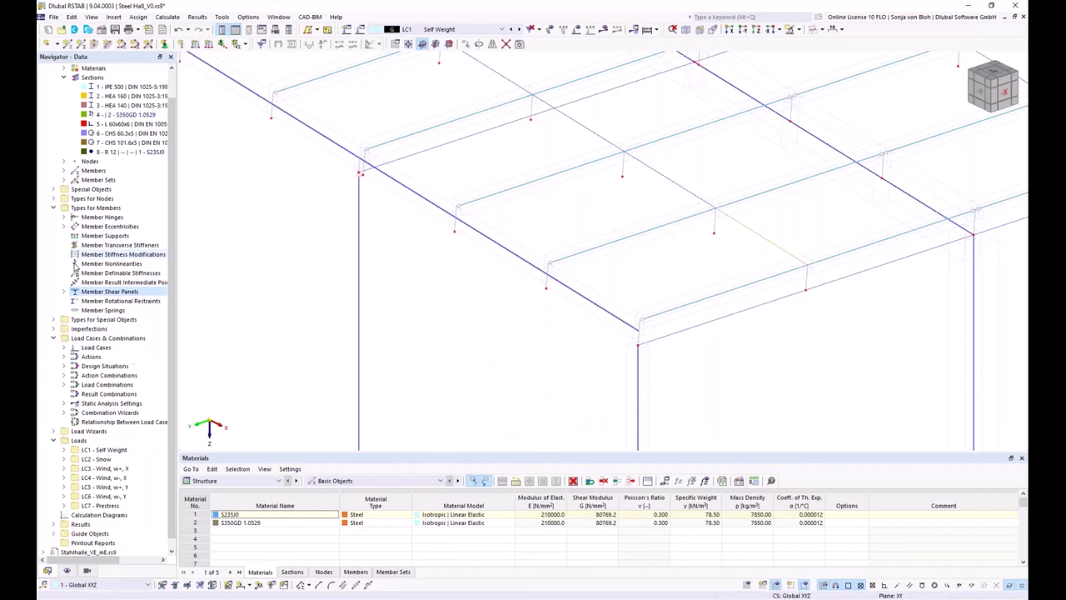
pyautogui.rightClick(107, 301)
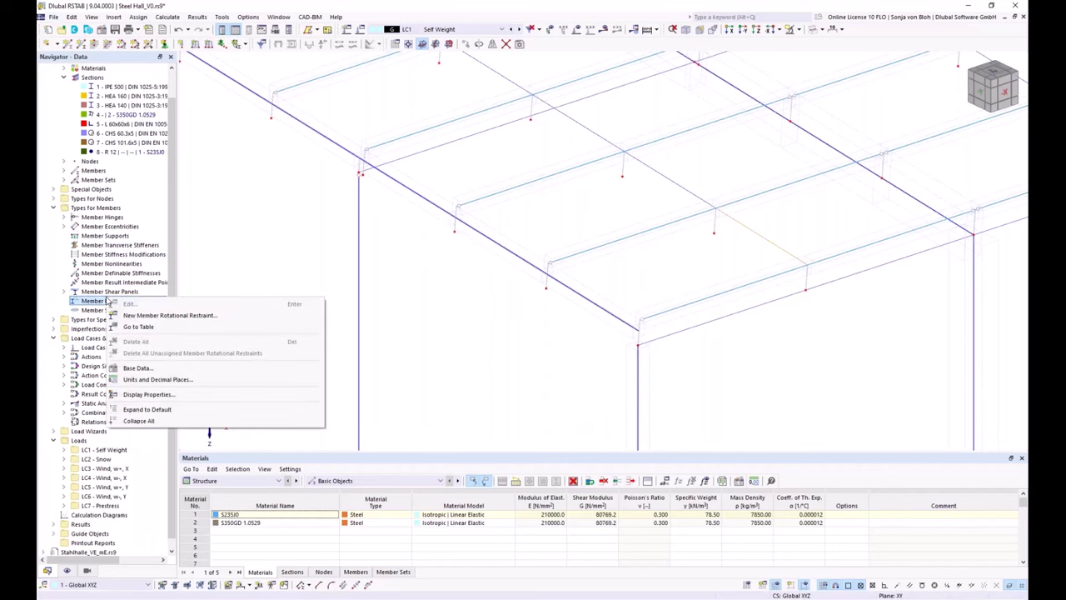
pyautogui.click(171, 316)
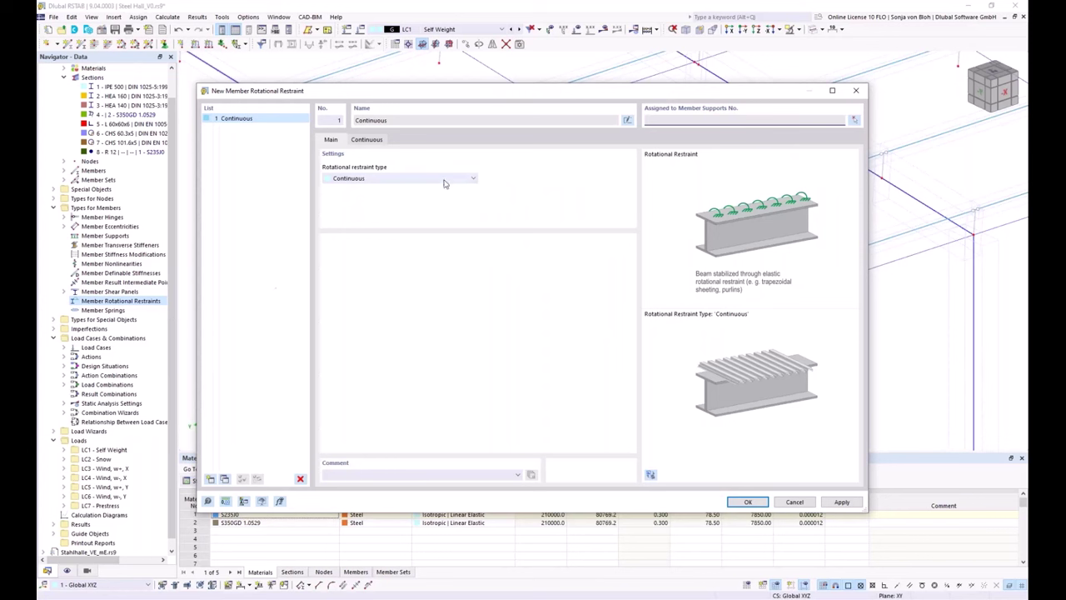
pyautogui.click(474, 179)
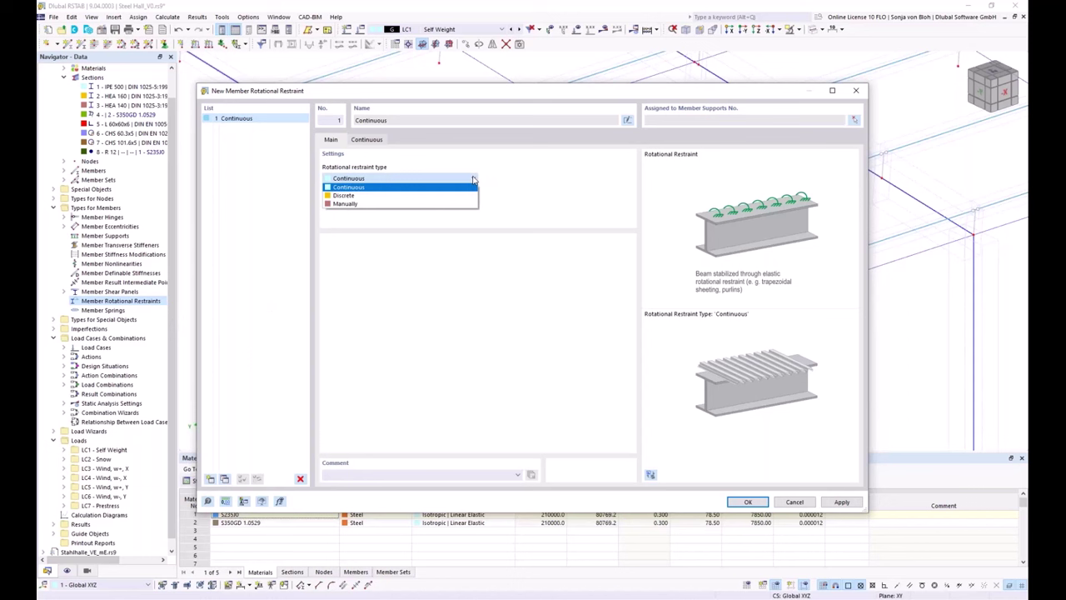
pyautogui.click(356, 190)
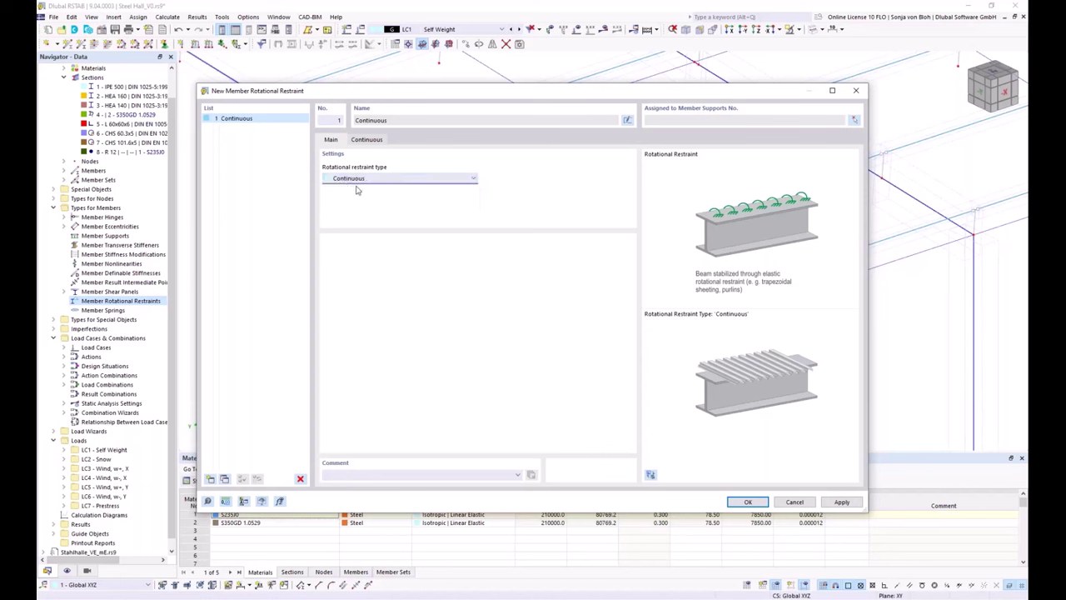
pyautogui.click(368, 140)
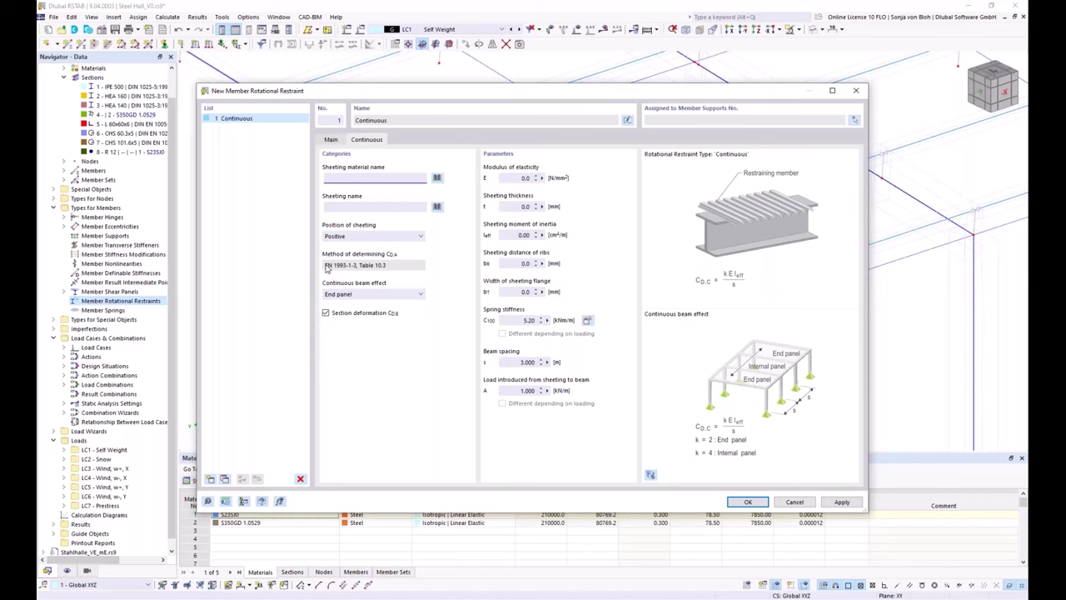
# Set the rotational restraint type to Manually, with a total rotational spring stiffness of 1.07 kNm/m, and save it
pyautogui.click(330, 140)
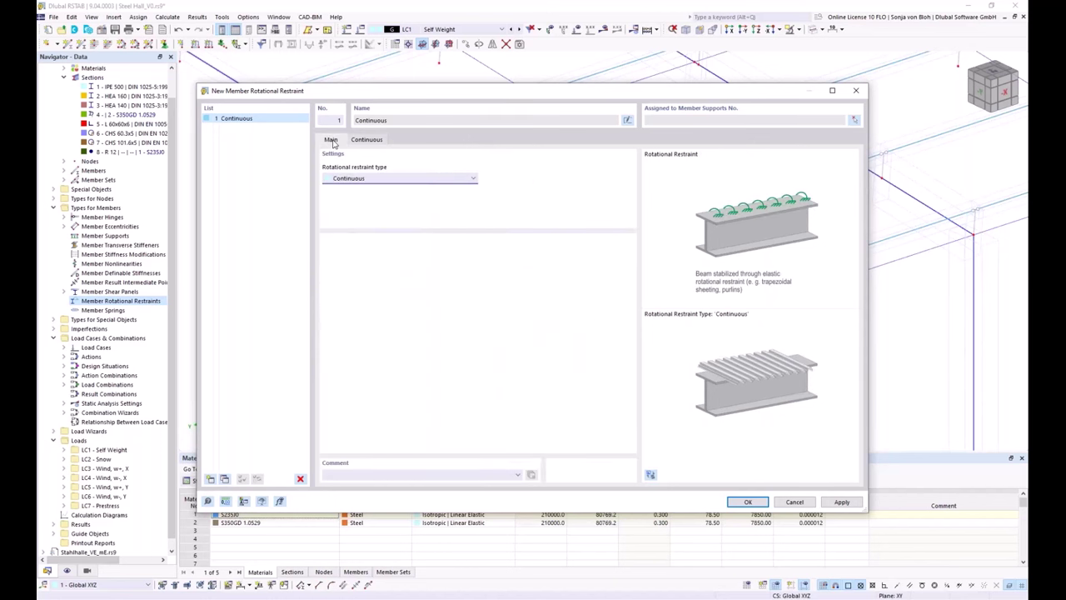
pyautogui.click(413, 179)
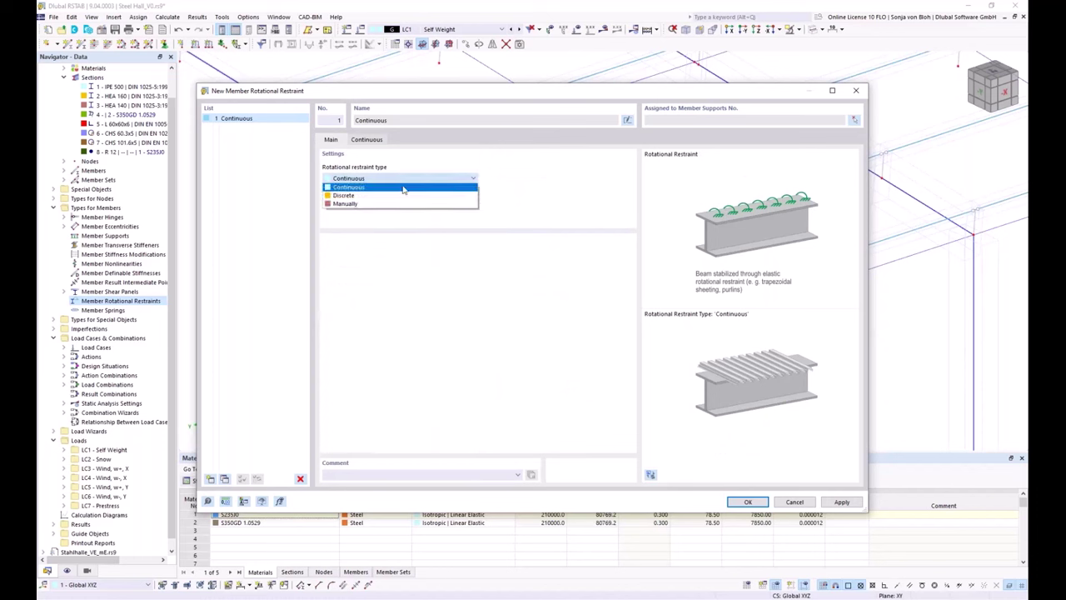
pyautogui.click(344, 204)
pyautogui.click(365, 143)
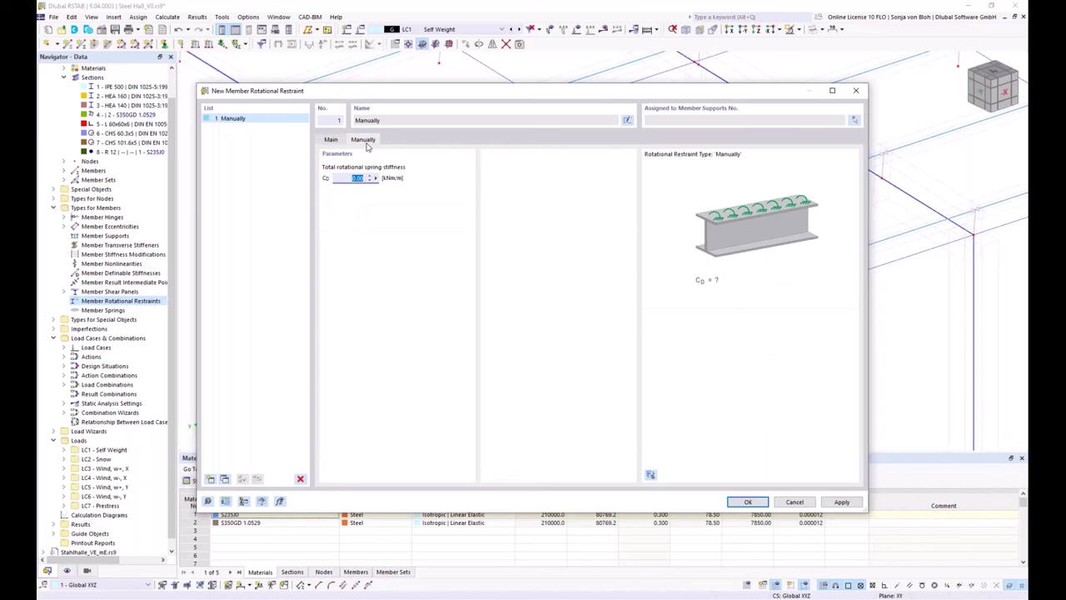
pyautogui.write('1.07')
pyautogui.click(747, 503)
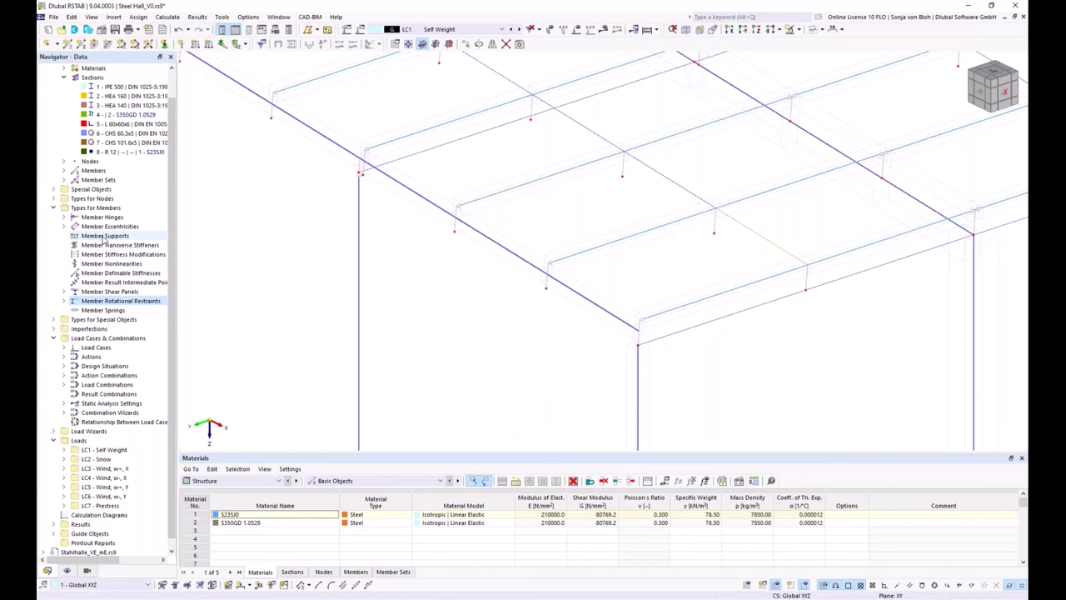
# Create a new member support with the stiffness options Shear panel in y and Rotational restraint about x
pyautogui.rightClick(105, 238)
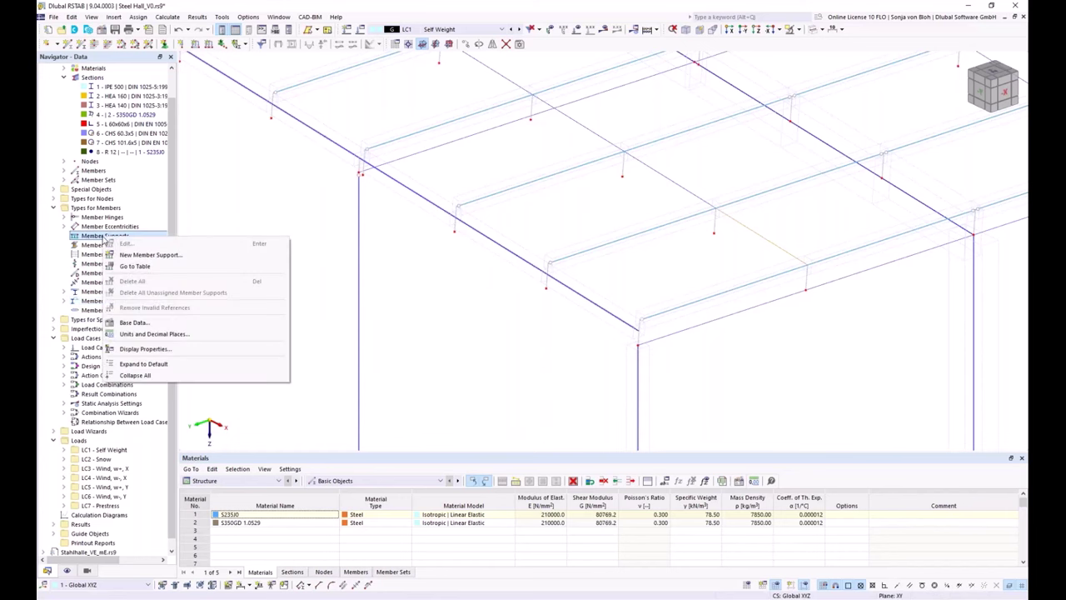
pyautogui.click(122, 256)
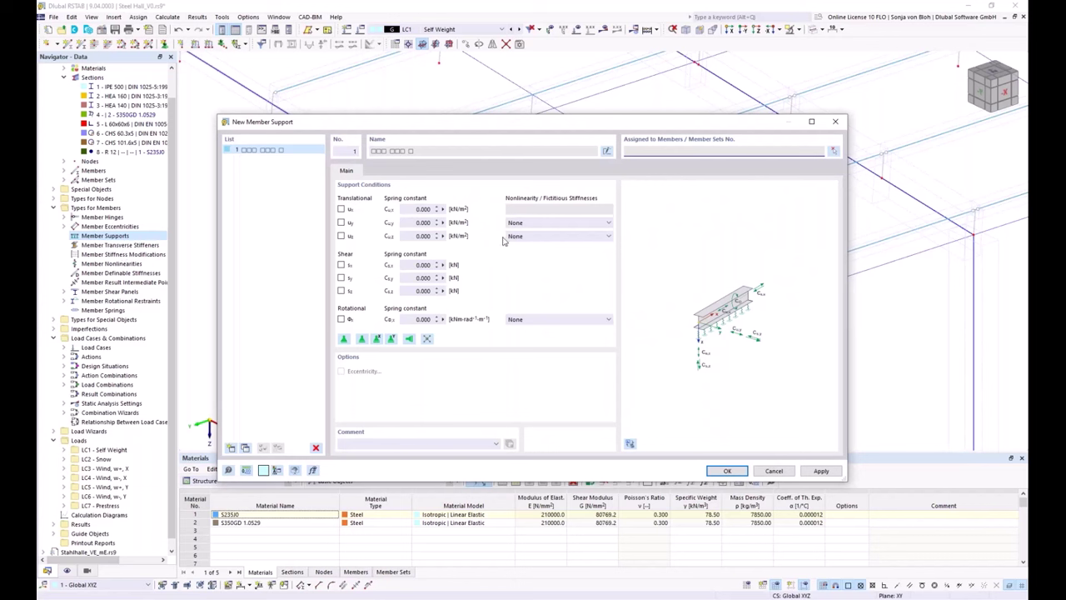
pyautogui.click(609, 223)
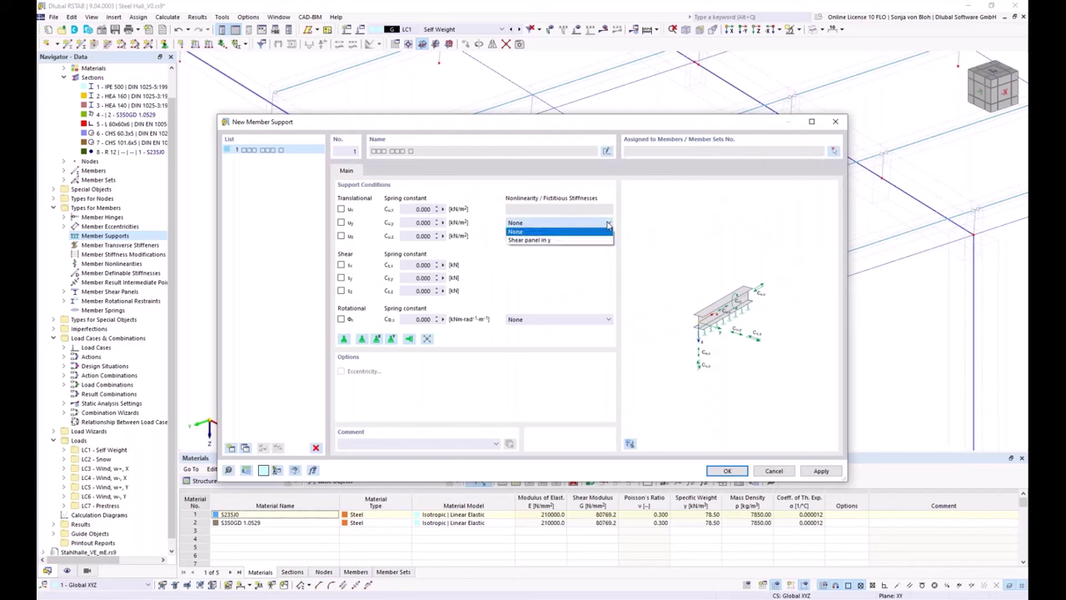
pyautogui.click(564, 241)
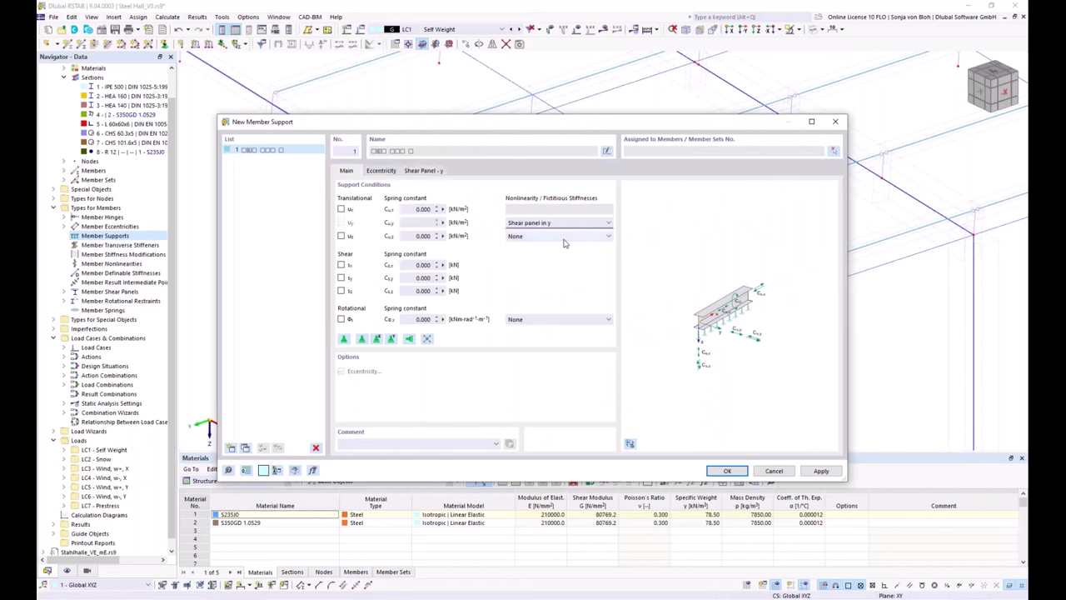
pyautogui.click(585, 321)
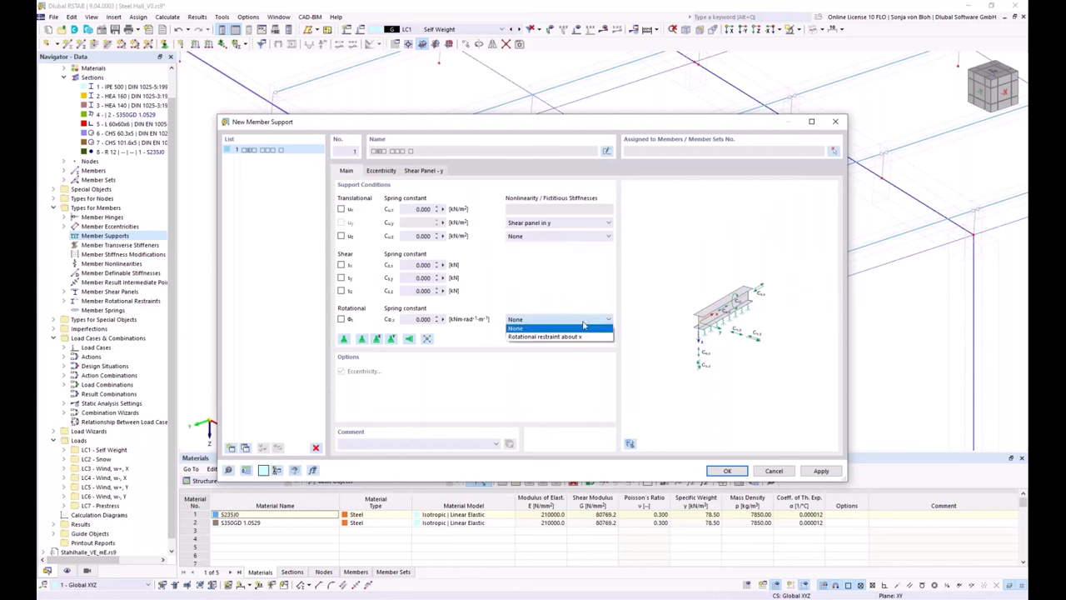
pyautogui.click(571, 336)
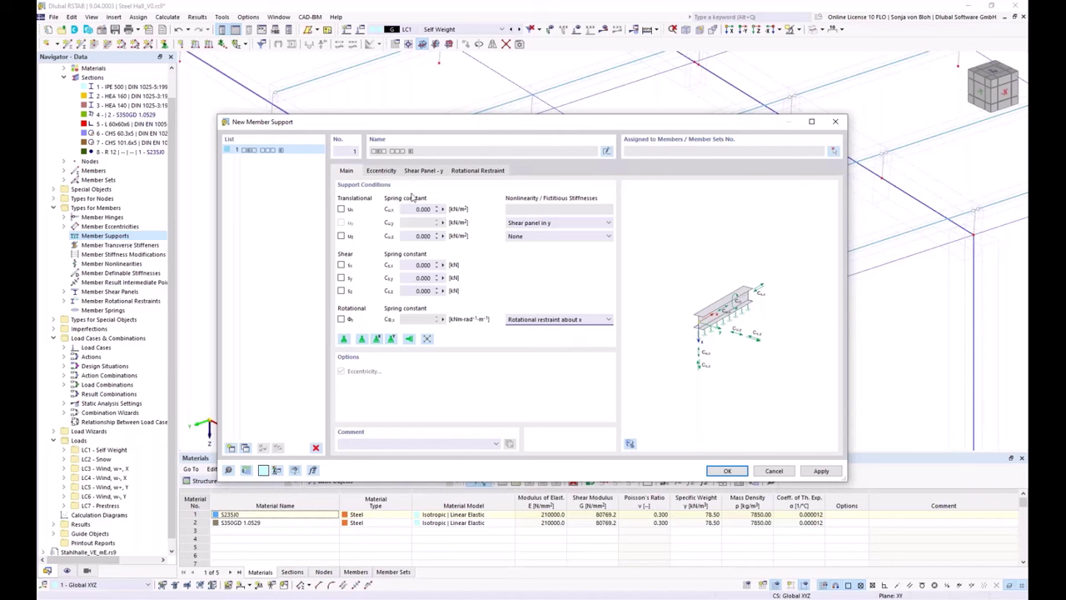
# Place the support's eccentricity reference at the top center of the section and assign the trapezoidal sheeting shear panel to it
pyautogui.click(380, 171)
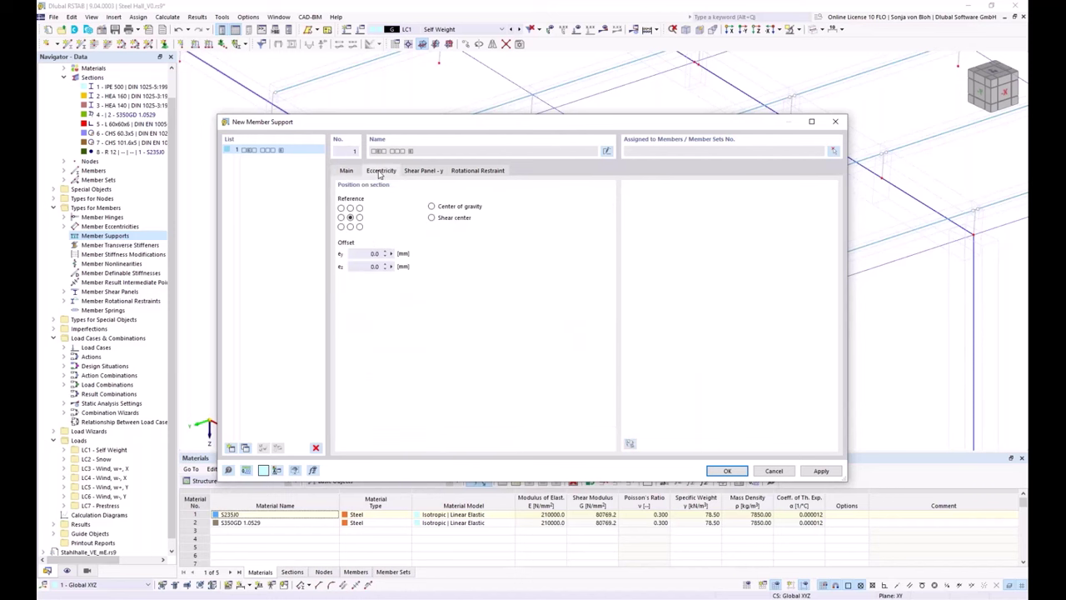
pyautogui.click(350, 208)
pyautogui.click(430, 172)
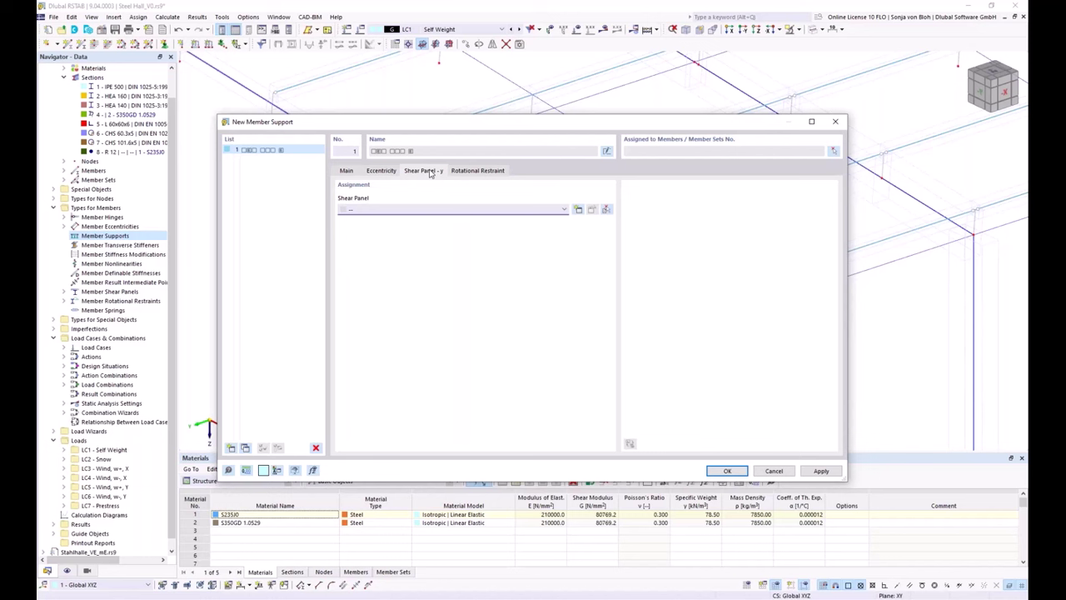
pyautogui.click(526, 211)
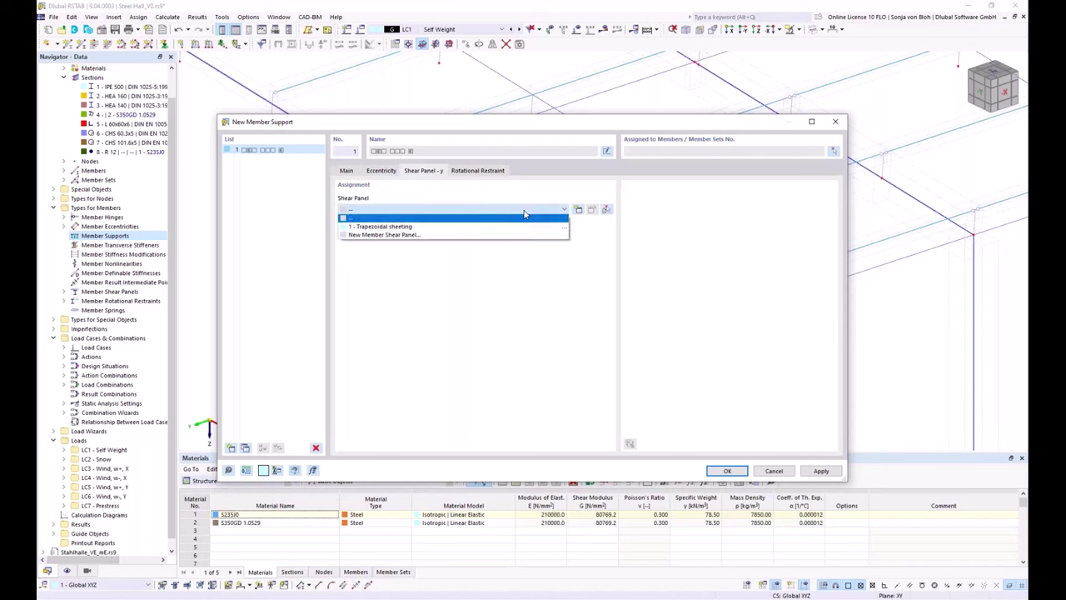
pyautogui.click(503, 227)
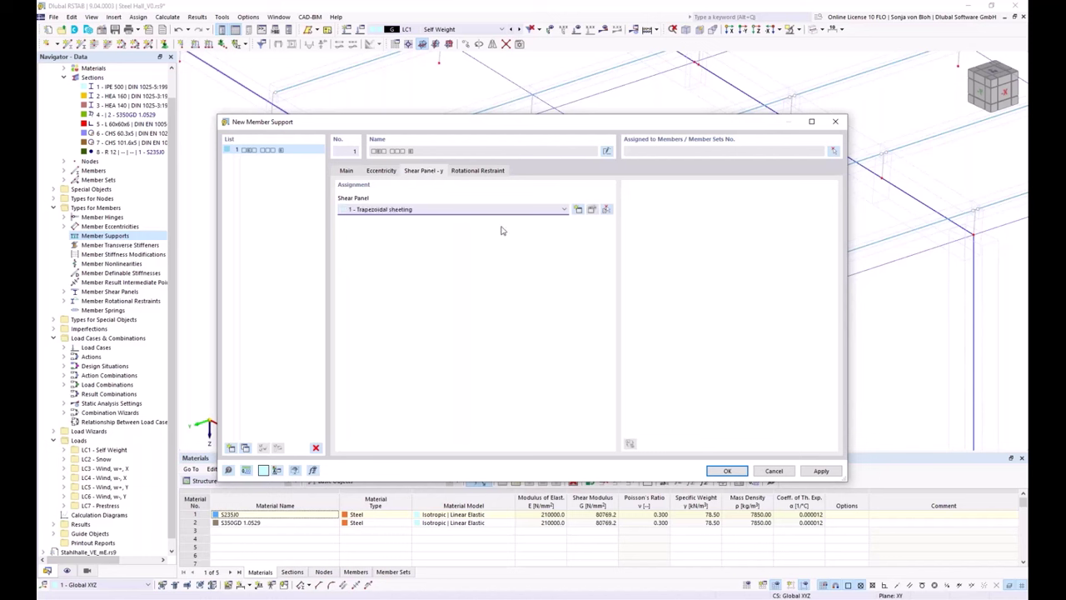
# Assign the manually defined rotational restraint to the member support
pyautogui.click(482, 172)
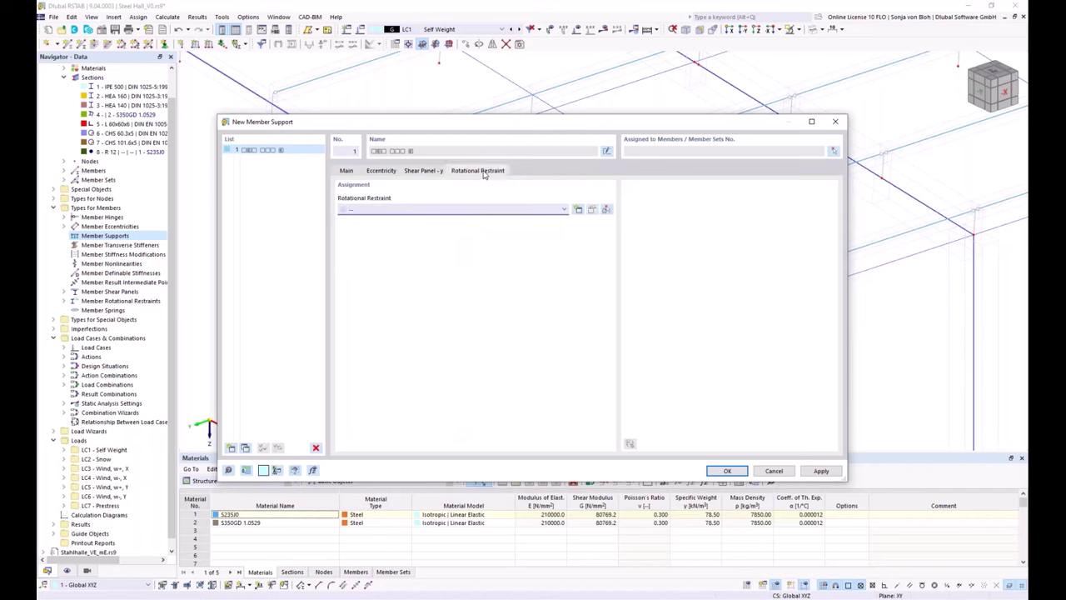
pyautogui.click(527, 210)
pyautogui.click(390, 227)
# Start picking members for the support and limit the visibility to members with section 4, S350GD 1.0529
pyautogui.click(835, 155)
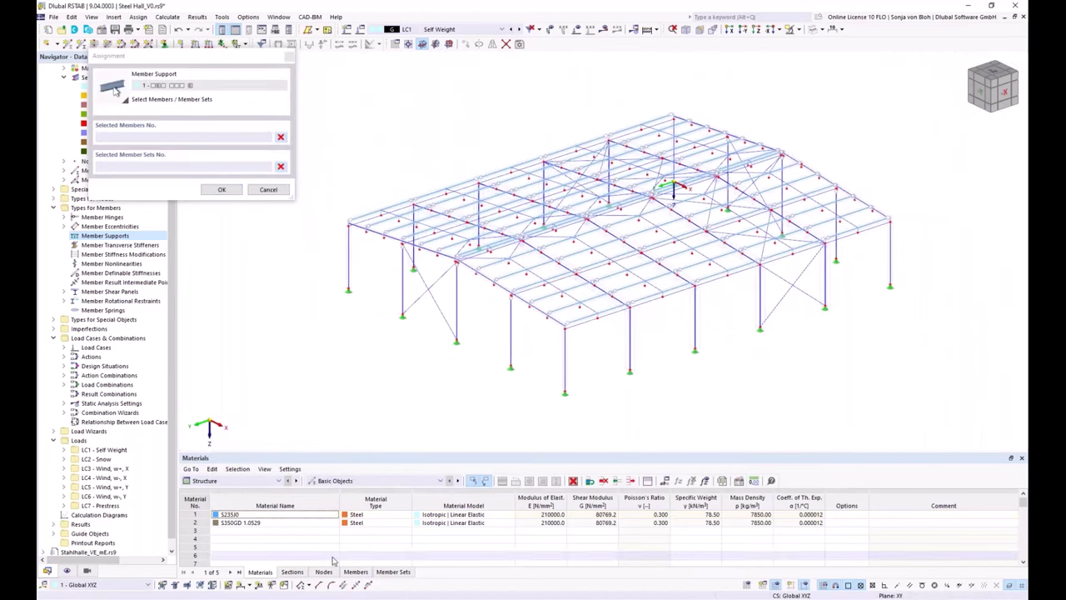
pyautogui.click(88, 571)
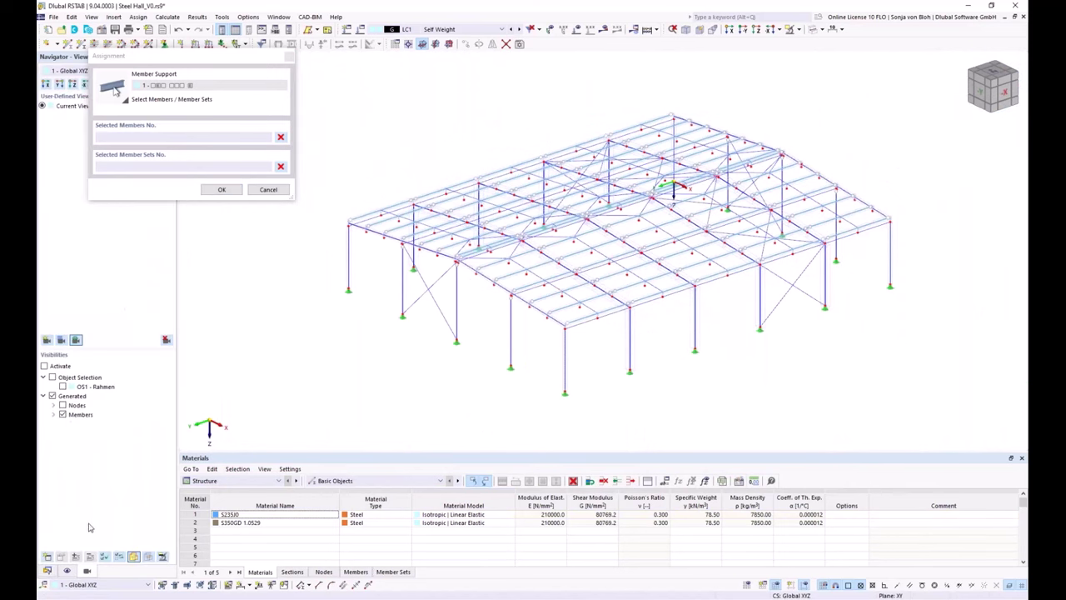
pyautogui.click(53, 414)
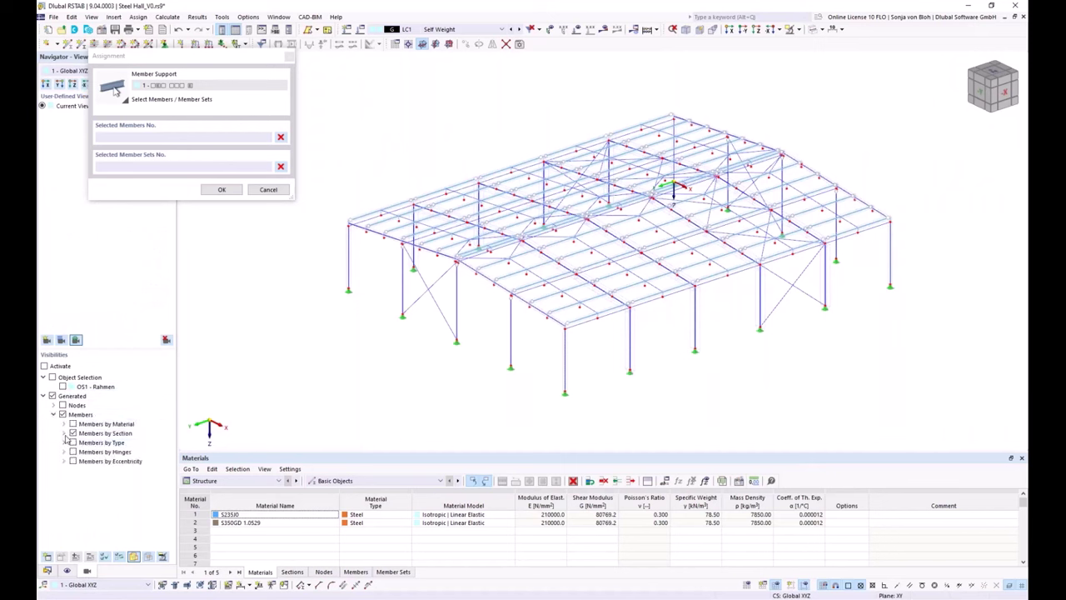
pyautogui.click(63, 434)
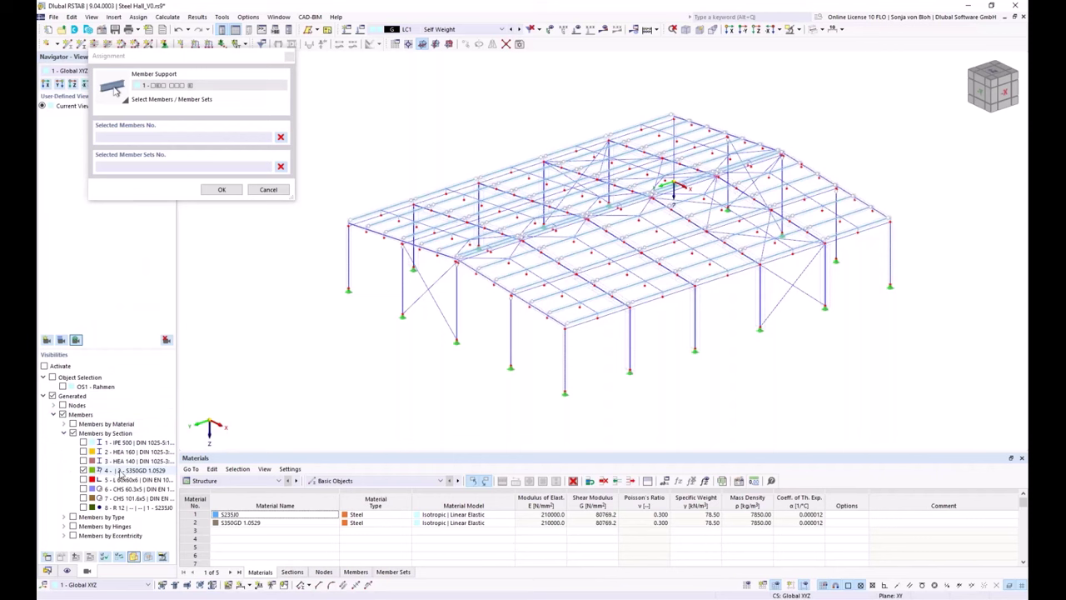
pyautogui.click(45, 365)
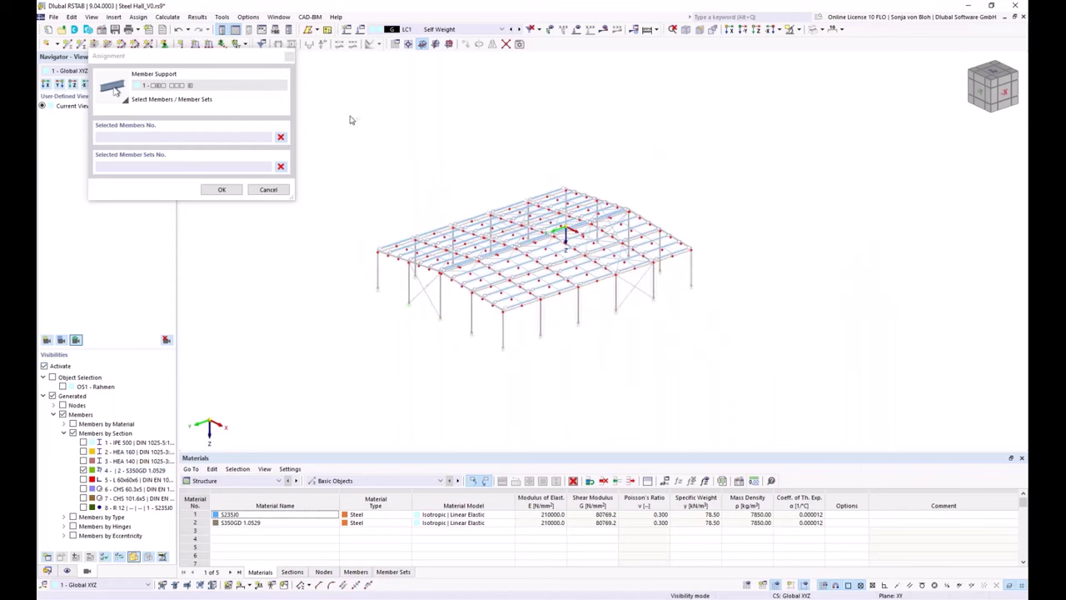
# Assign the support to all visible purlin members, removing the member sets from the selection, and save the support
pyautogui.moveTo(332, 98); pyautogui.dragTo(793, 384)
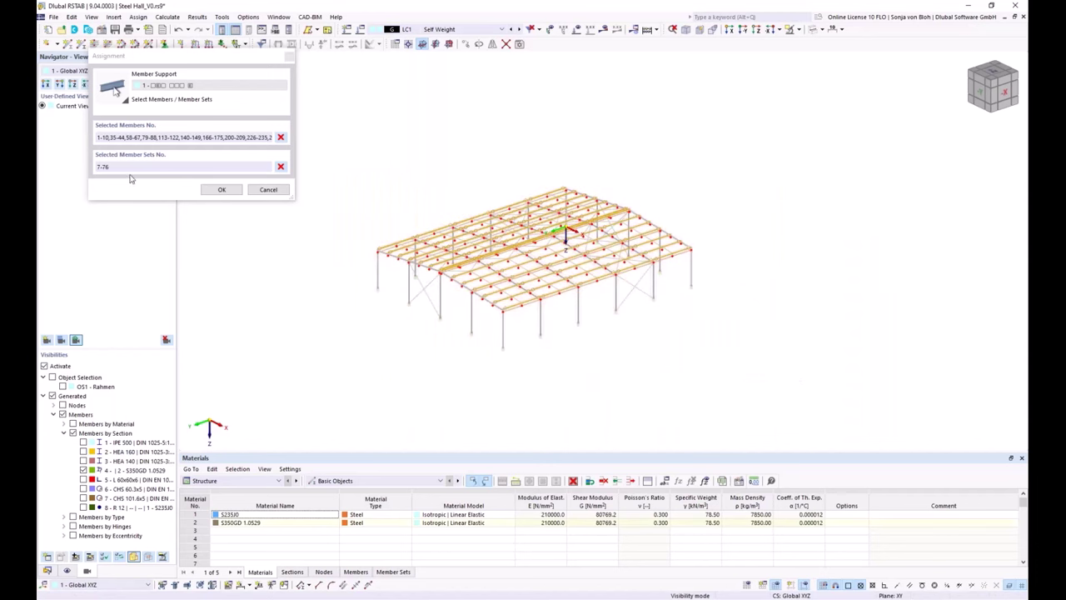
pyautogui.click(130, 166)
pyautogui.press('BackSpace')
pyautogui.press('BackSpace')
pyautogui.press('BackSpace')
pyautogui.press('BackSpace')
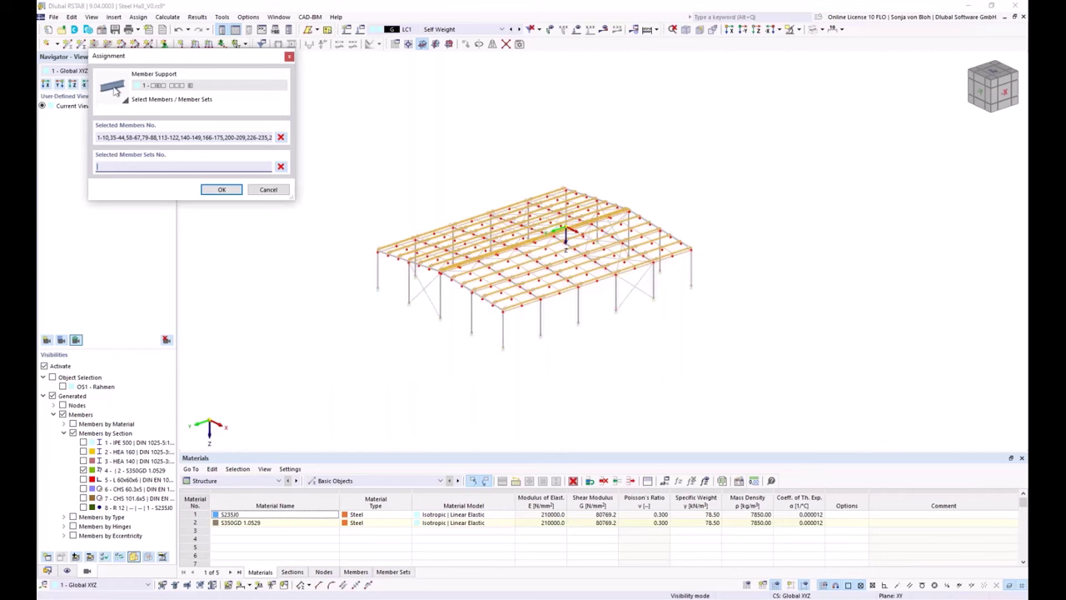
pyautogui.click(222, 189)
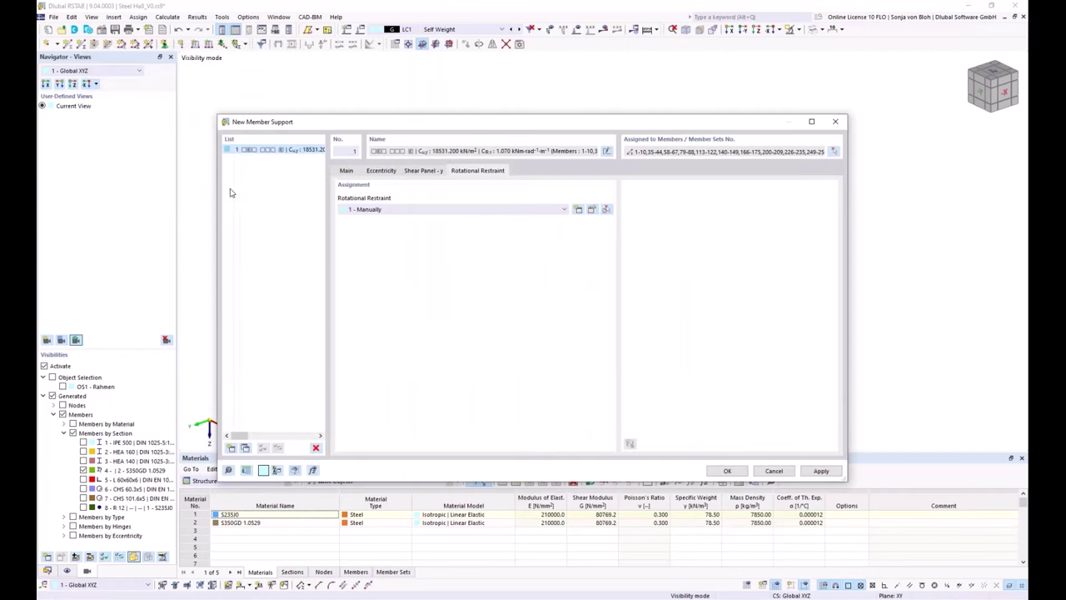
pyautogui.click(727, 470)
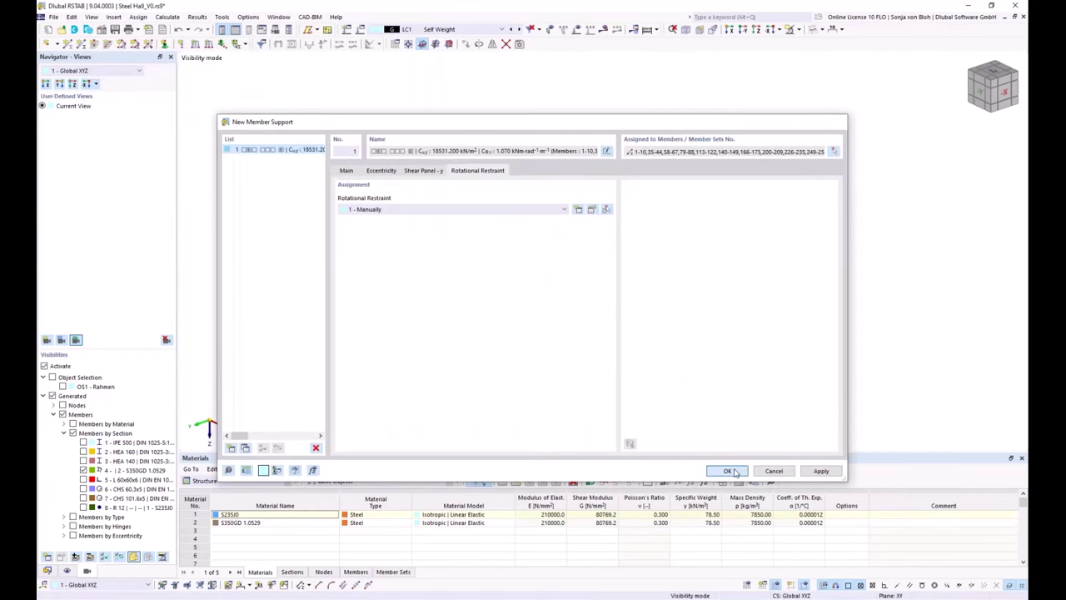
# Turn on the display of member shear panels and member rotational restraints, and cancel the visibility mode to show the whole hall
pyautogui.scroll(3, 465, 363)
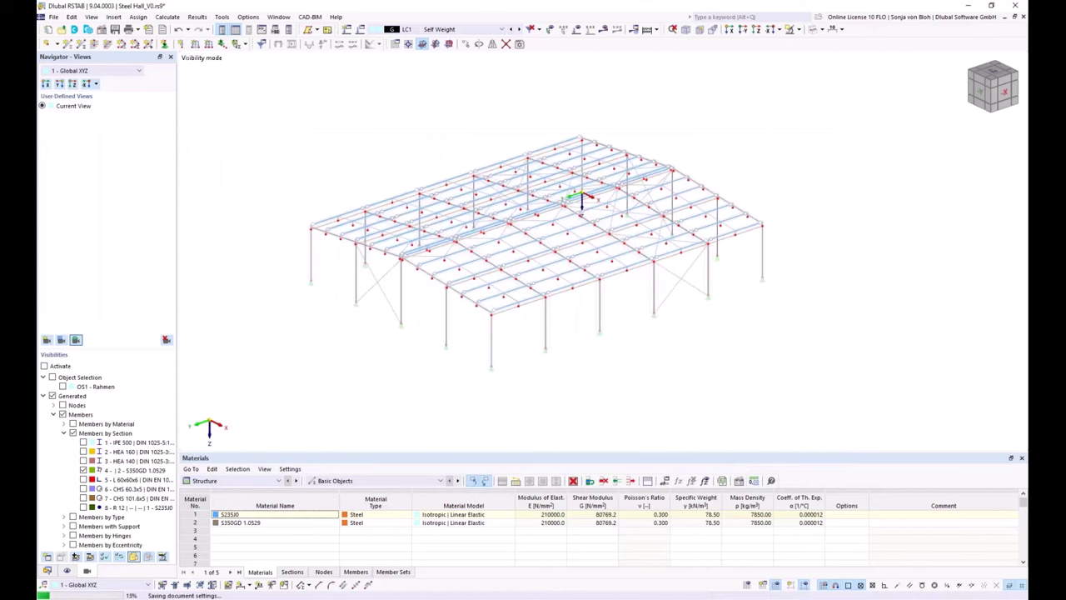
pyautogui.moveTo(447, 375); pyautogui.dragTo(430, 384, button='middle')
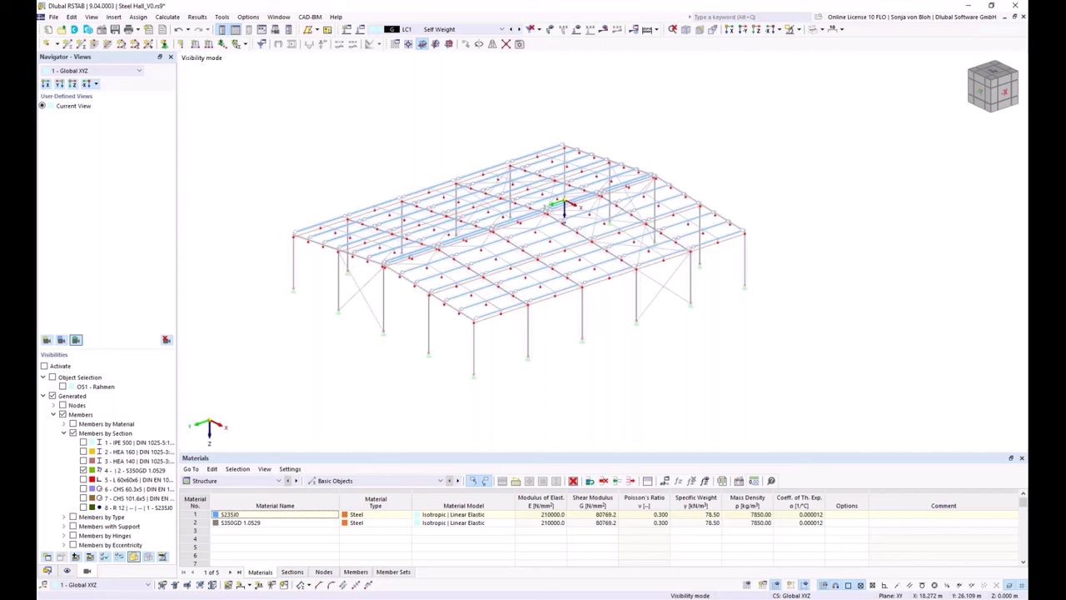
pyautogui.click(67, 571)
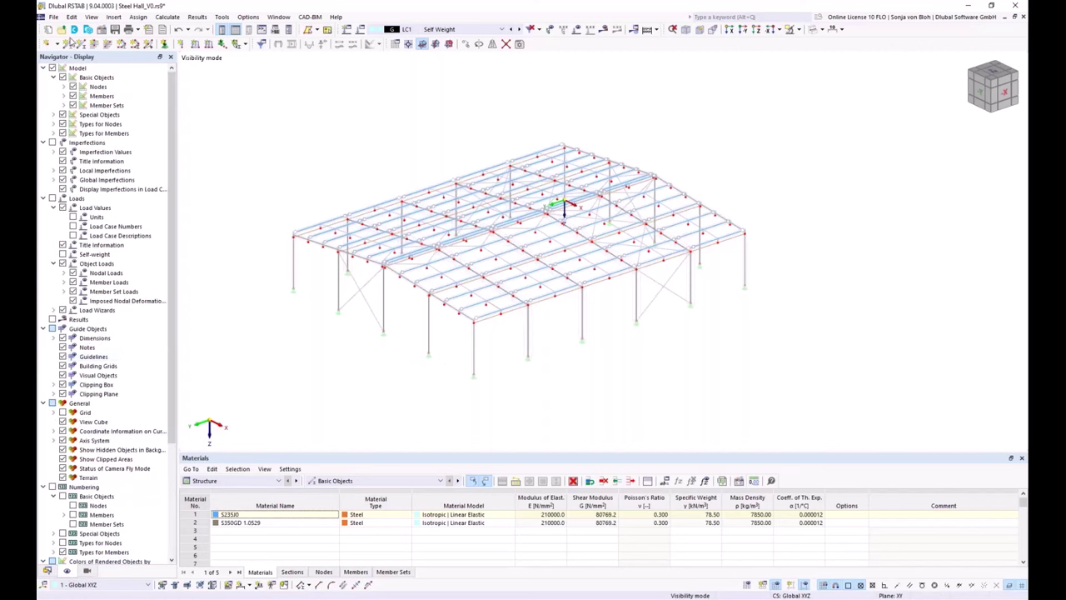
pyautogui.click(53, 133)
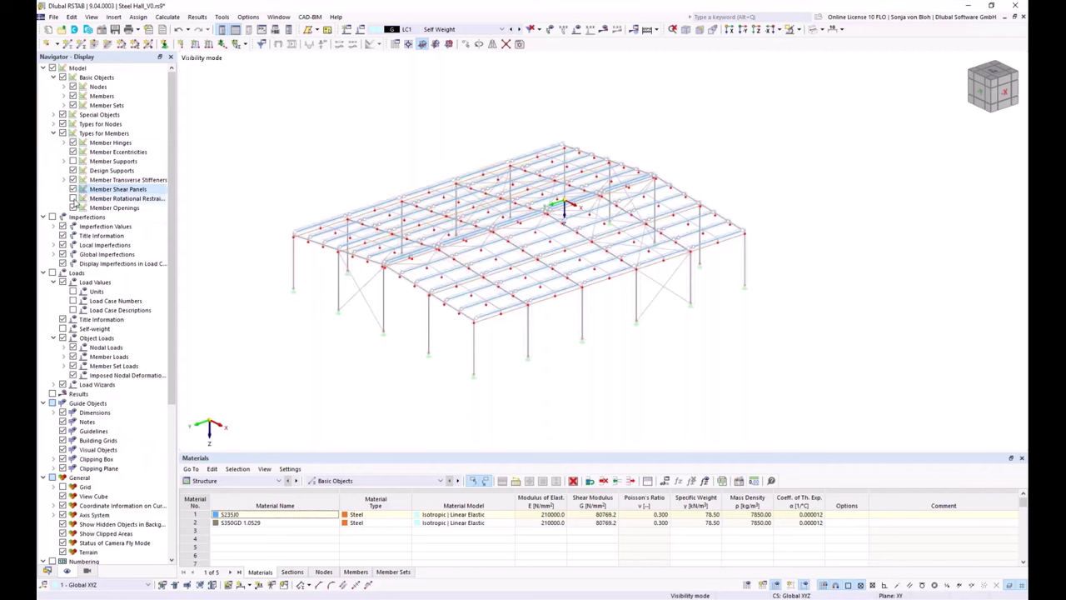
pyautogui.click(74, 200)
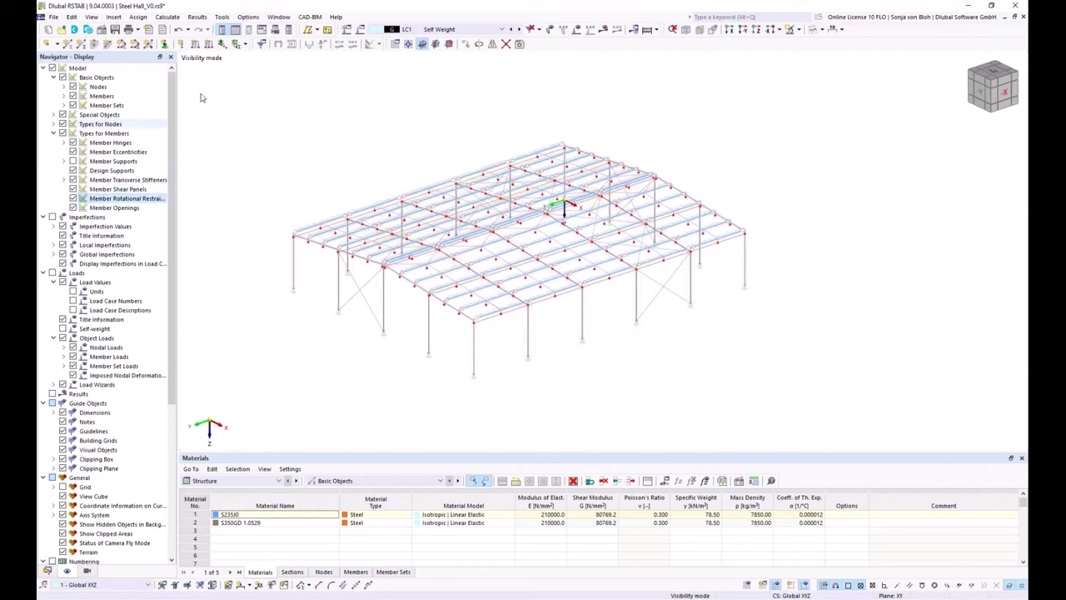
pyautogui.click(797, 29)
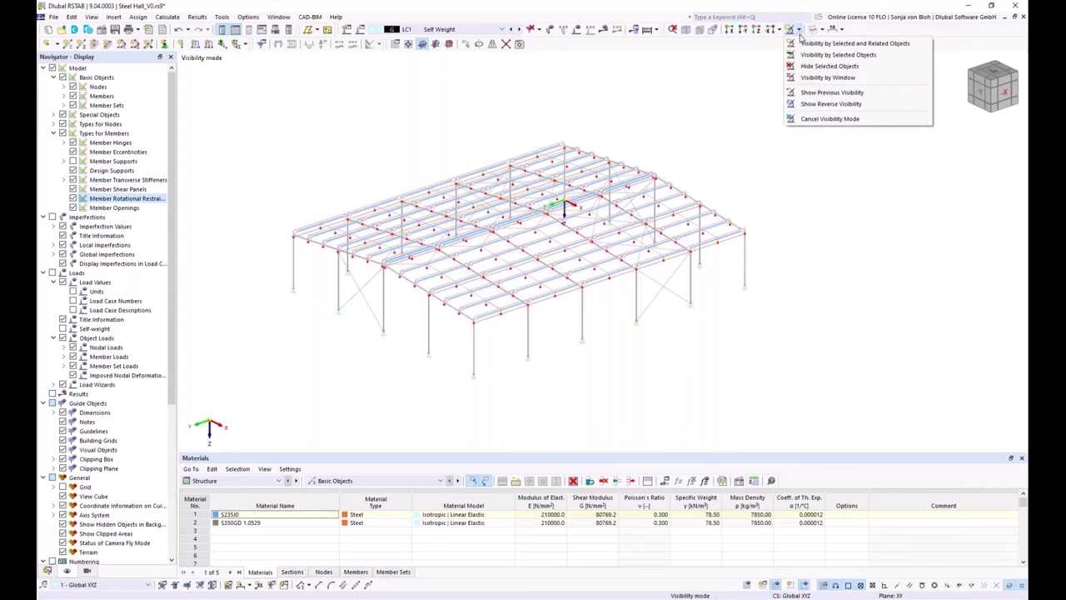
pyautogui.click(830, 118)
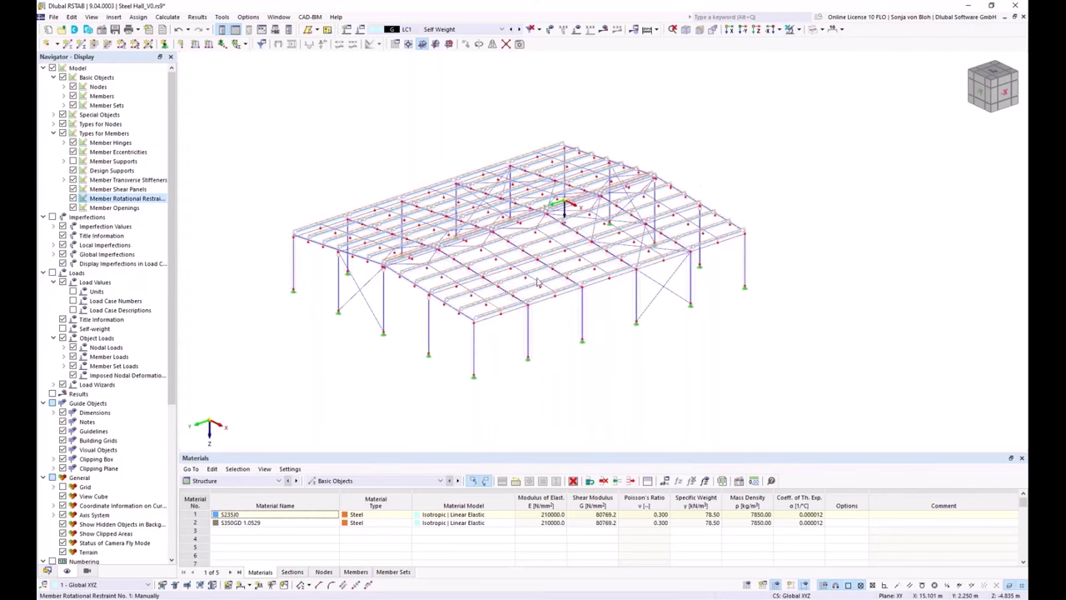
# Examine the shear panel and rotational restraint symbols along the roof purlins, and hide both symbol types
pyautogui.scroll(5, 463, 298)
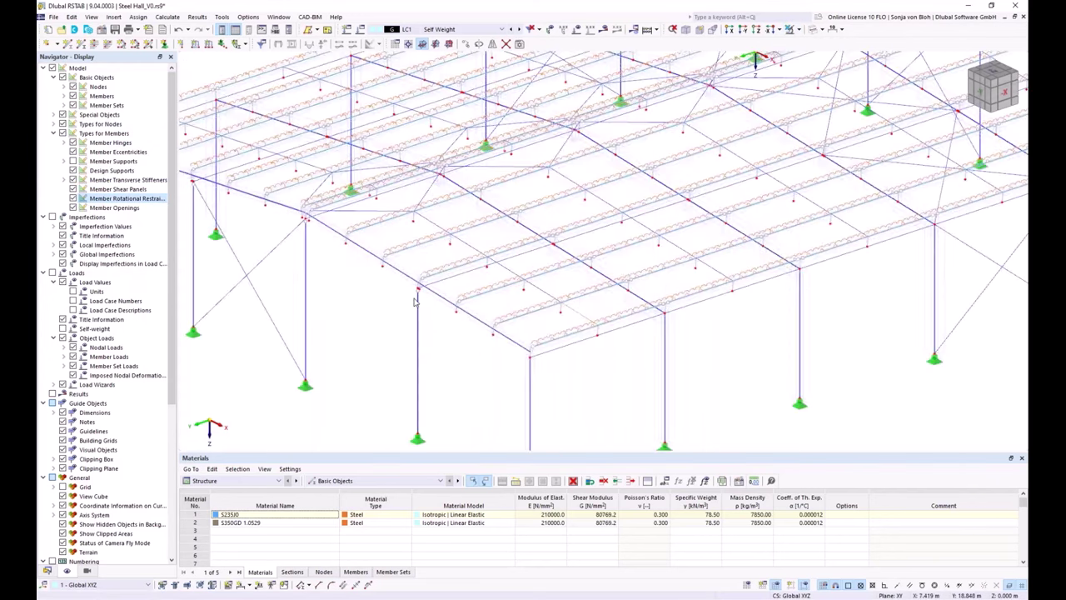
pyautogui.scroll(1, 442, 309)
pyautogui.scroll(2, 464, 298)
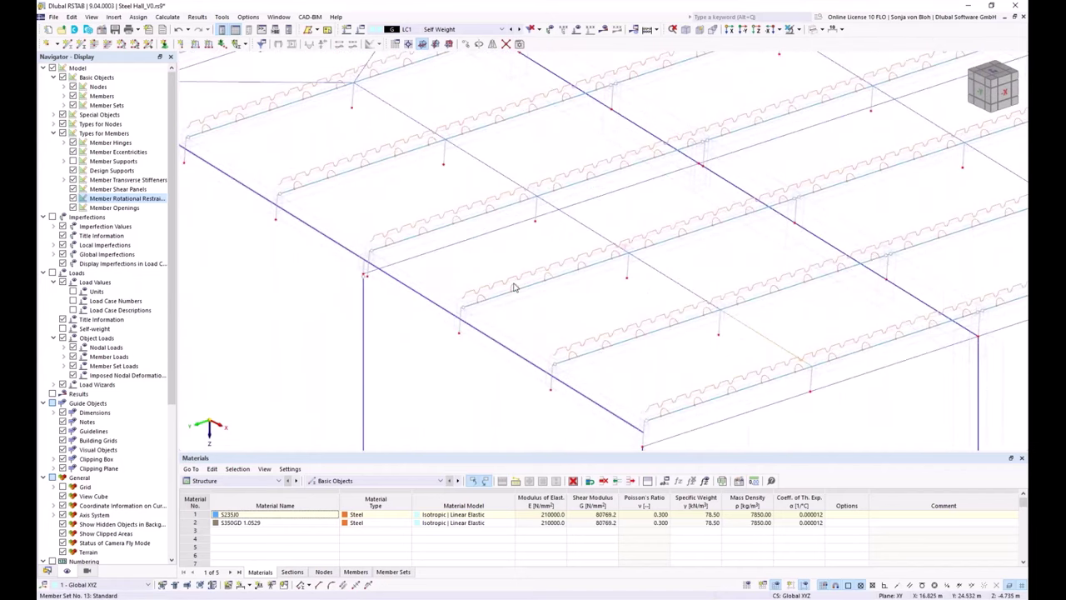
pyautogui.scroll(-1, 517, 279)
pyautogui.scroll(-1, 523, 275)
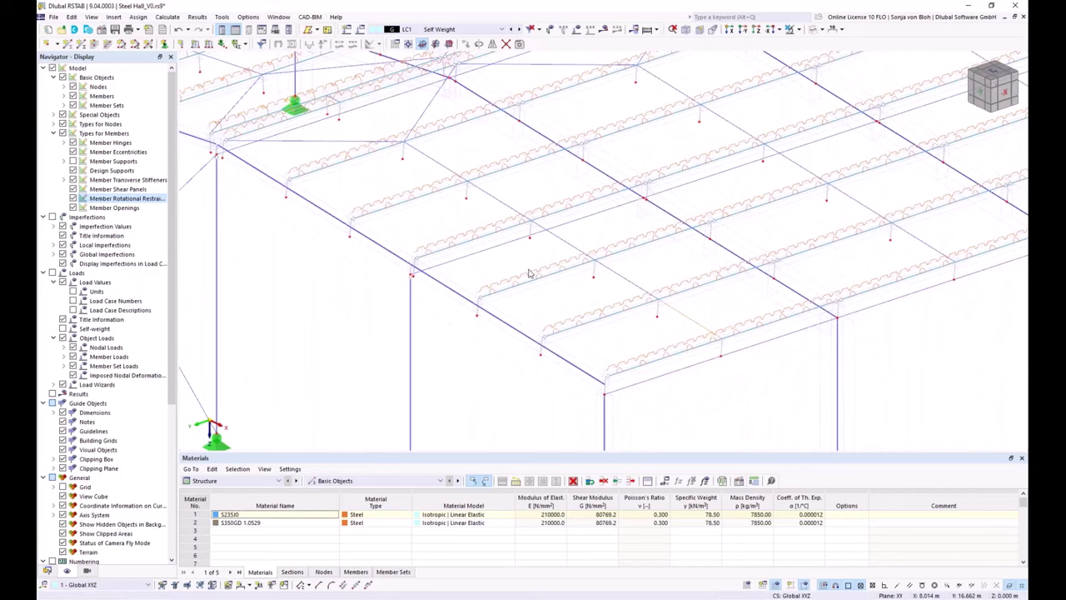
pyautogui.scroll(-5, 520, 284)
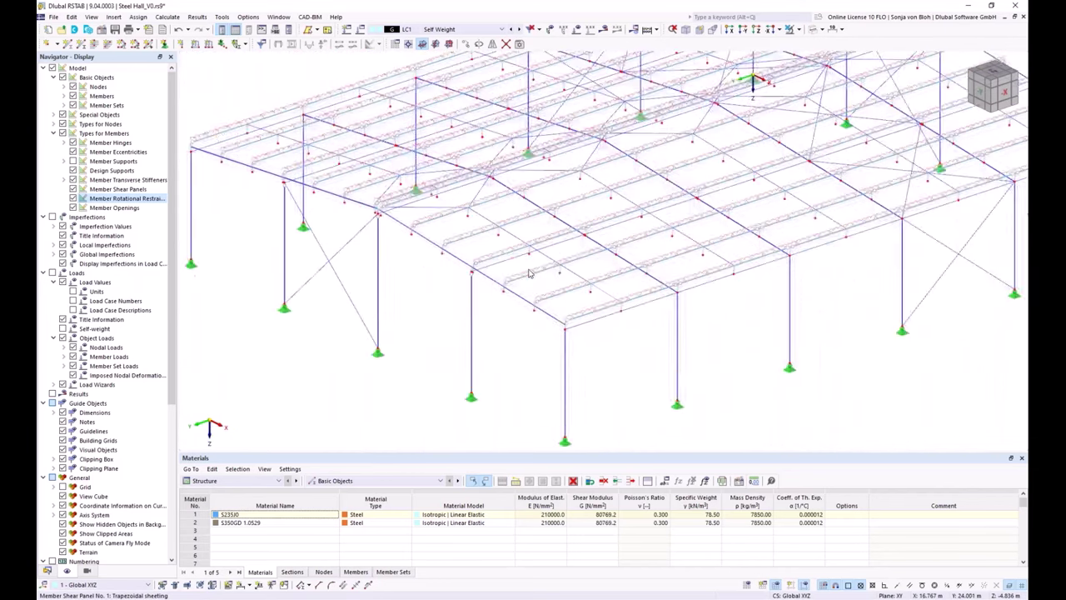
pyautogui.moveTo(505, 304); pyautogui.dragTo(434, 306, button='middle')
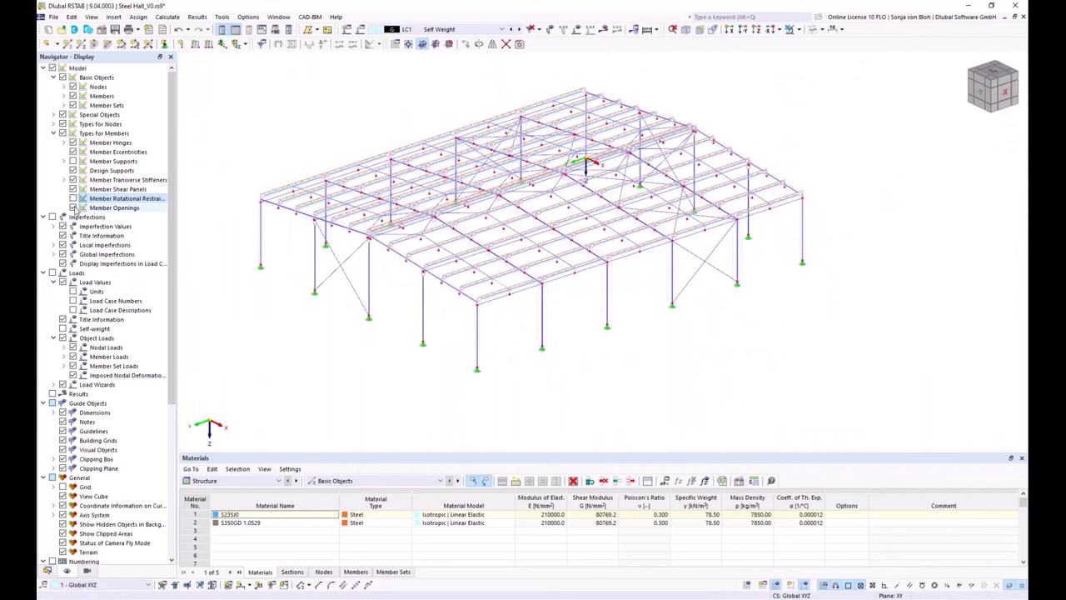
pyautogui.click(73, 189)
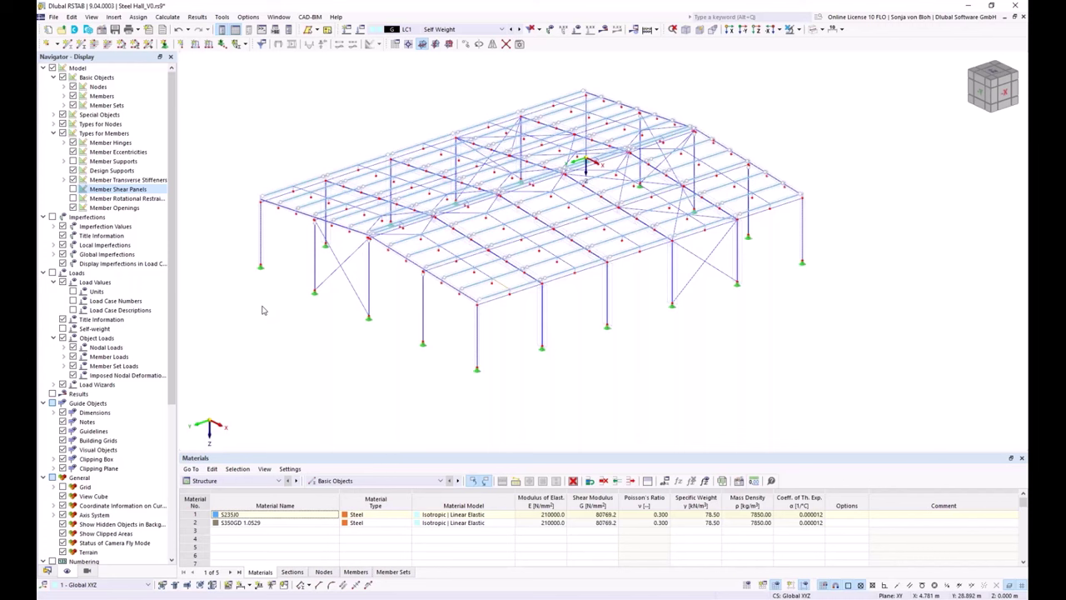
# Create a structure modification named "Consider Shear Panel and Rotational Restraint" under the special objects
pyautogui.click(48, 570)
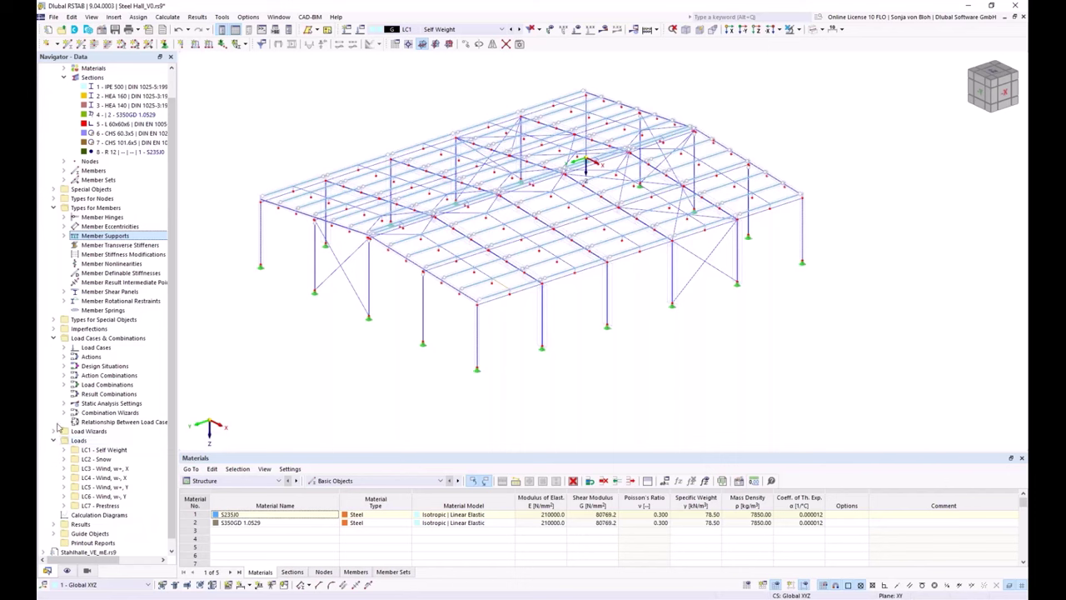
pyautogui.click(53, 189)
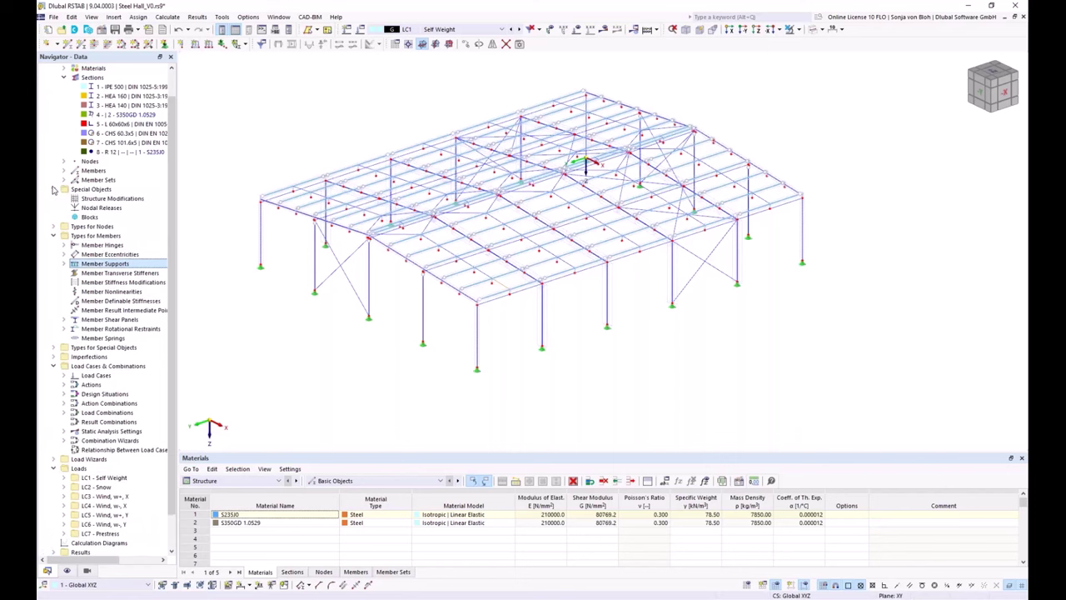
pyautogui.rightClick(106, 200)
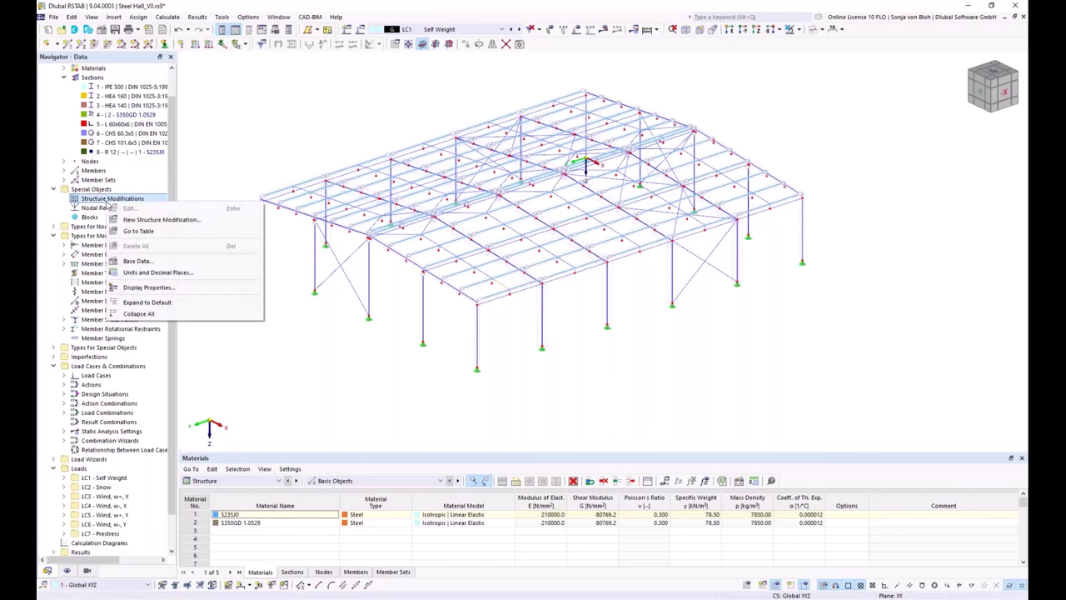
pyautogui.click(146, 219)
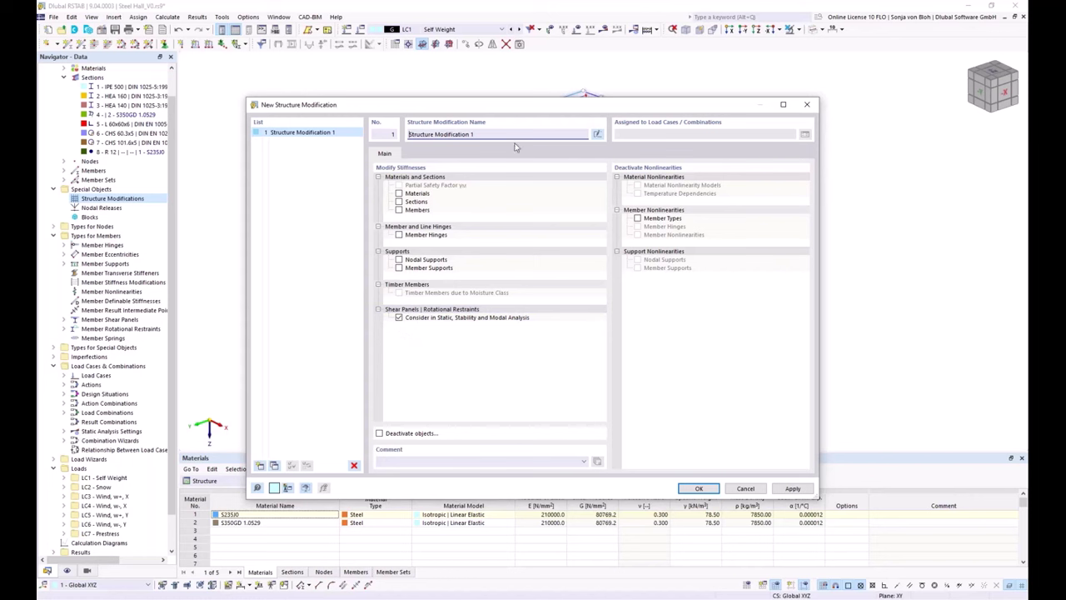
pyautogui.click(489, 132)
pyautogui.hotkey('ctrl', 'a')
pyautogui.press('BackSpace')
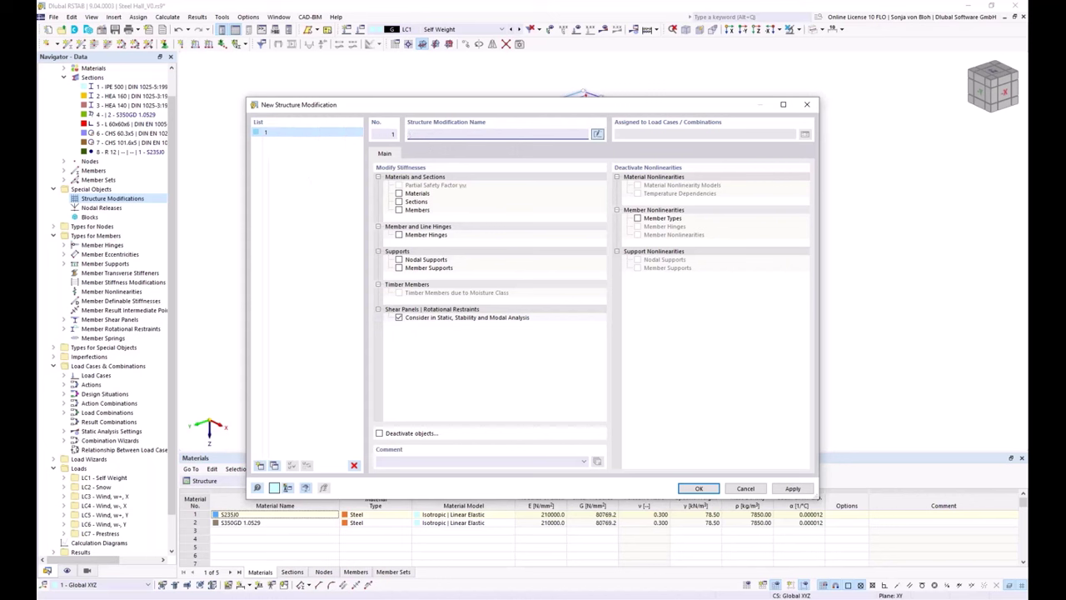
pyautogui.write('Consider Shear Panel and Rota')
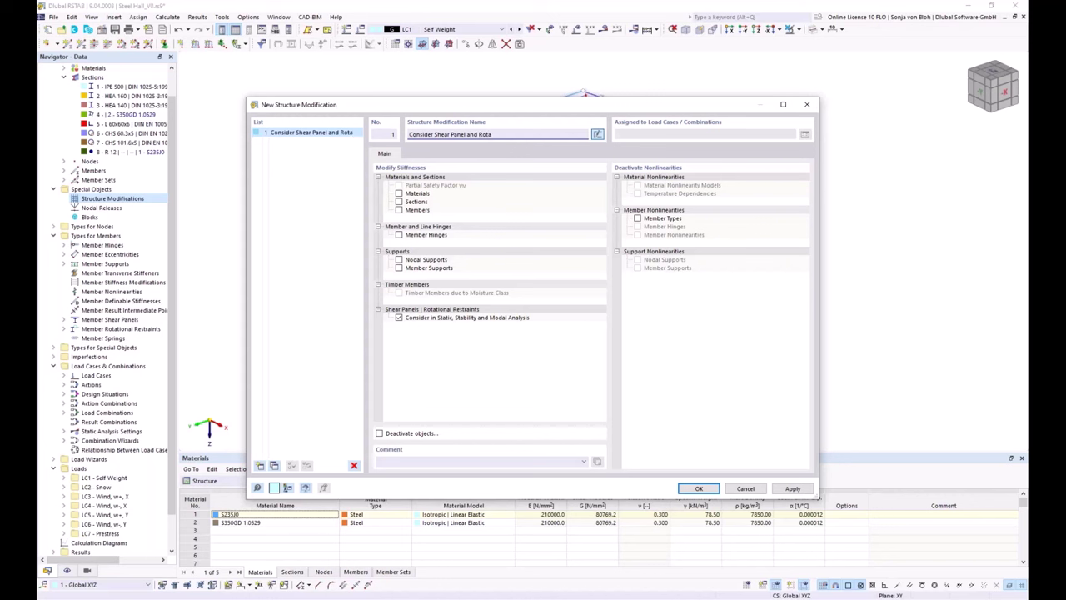
pyautogui.write('tional R')
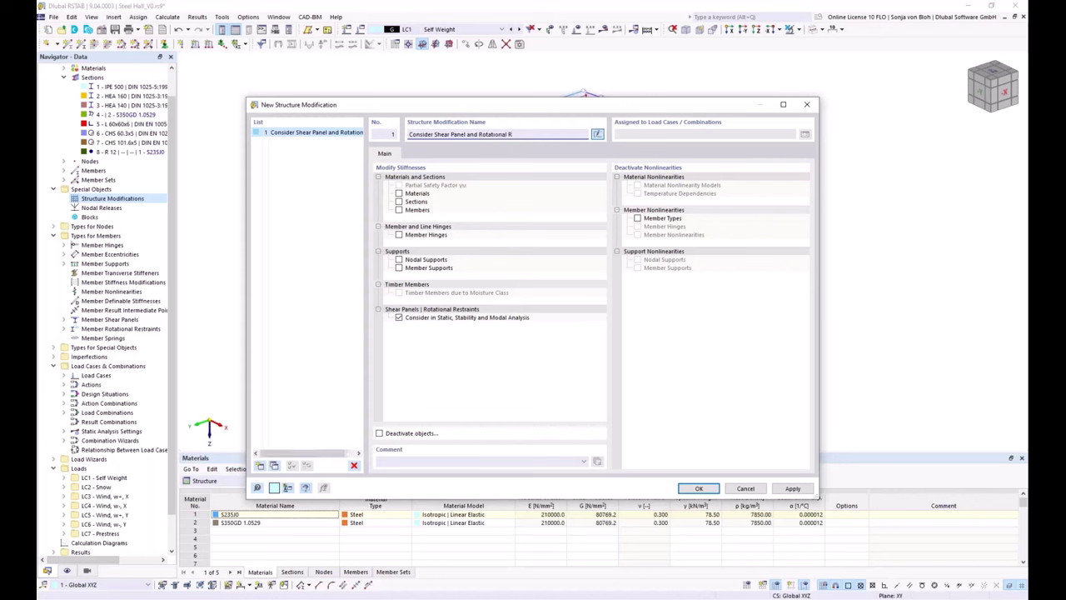
pyautogui.write('estraint')
pyautogui.click(699, 489)
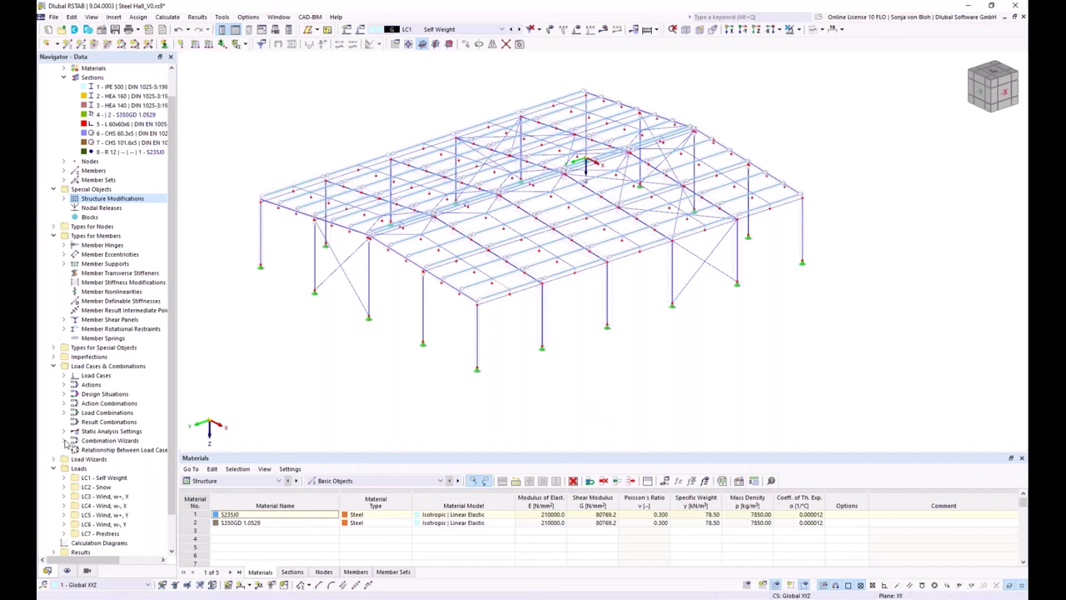
# Apply the structure modification "Consider Shear Panel and Rotational Restraint" to the load combinations in combination wizard 1
pyautogui.click(64, 441)
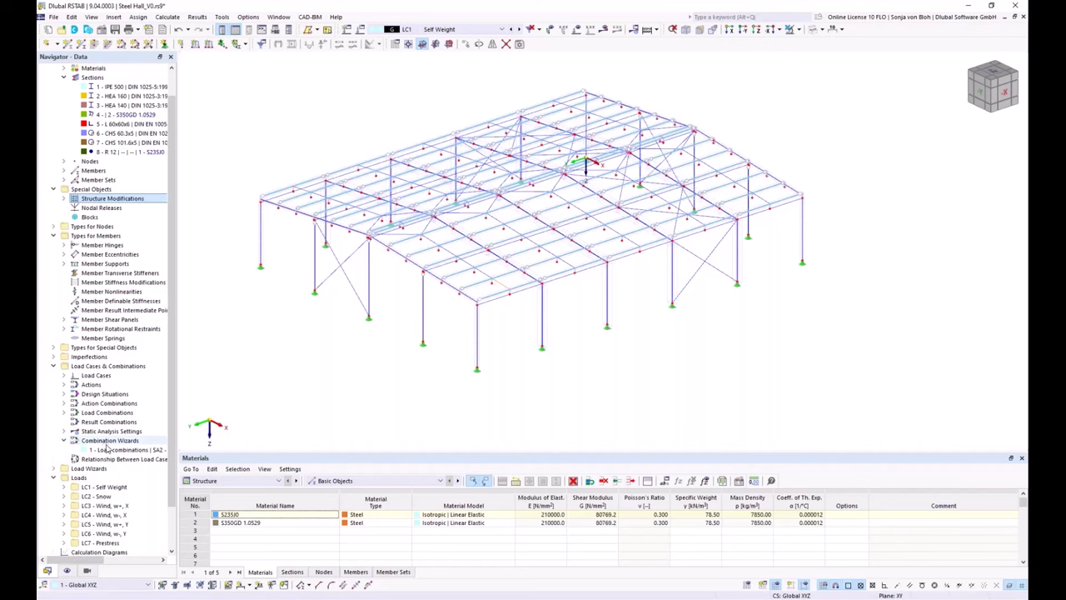
pyautogui.doubleClick(103, 451)
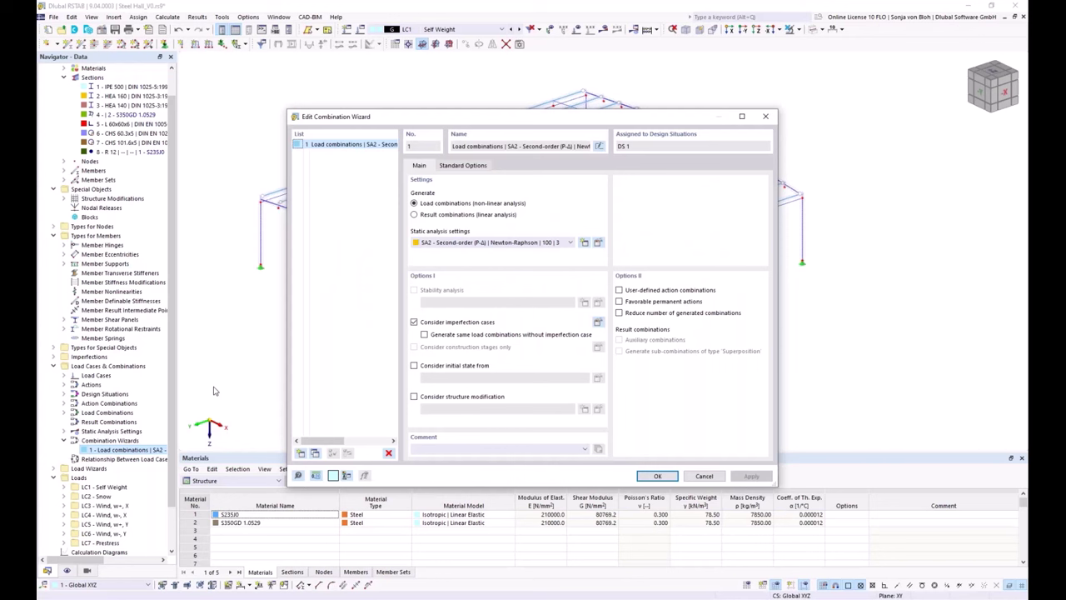
pyautogui.click(414, 397)
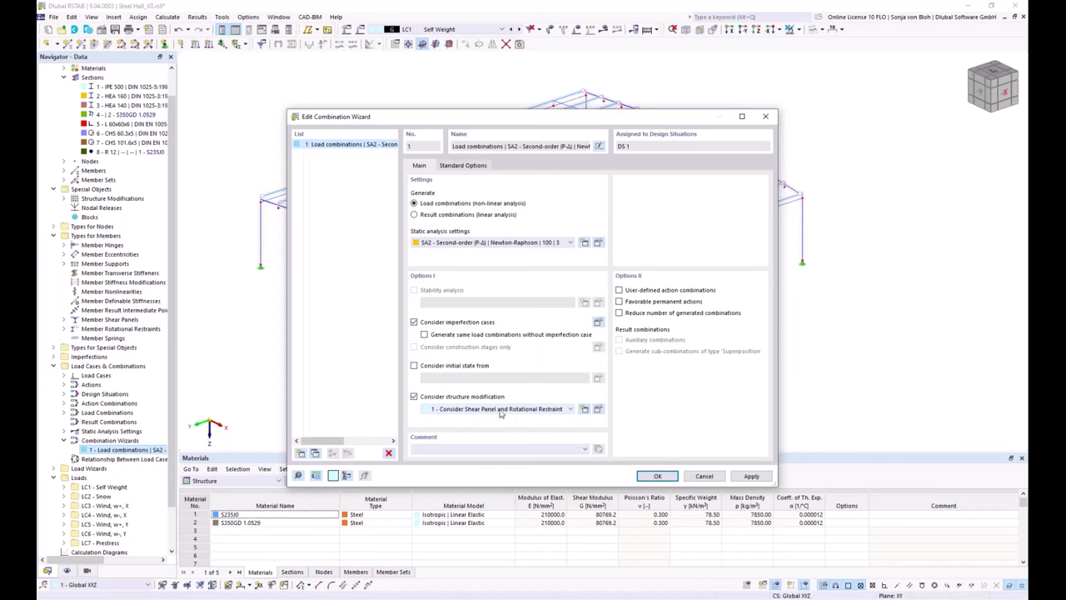
pyautogui.click(659, 476)
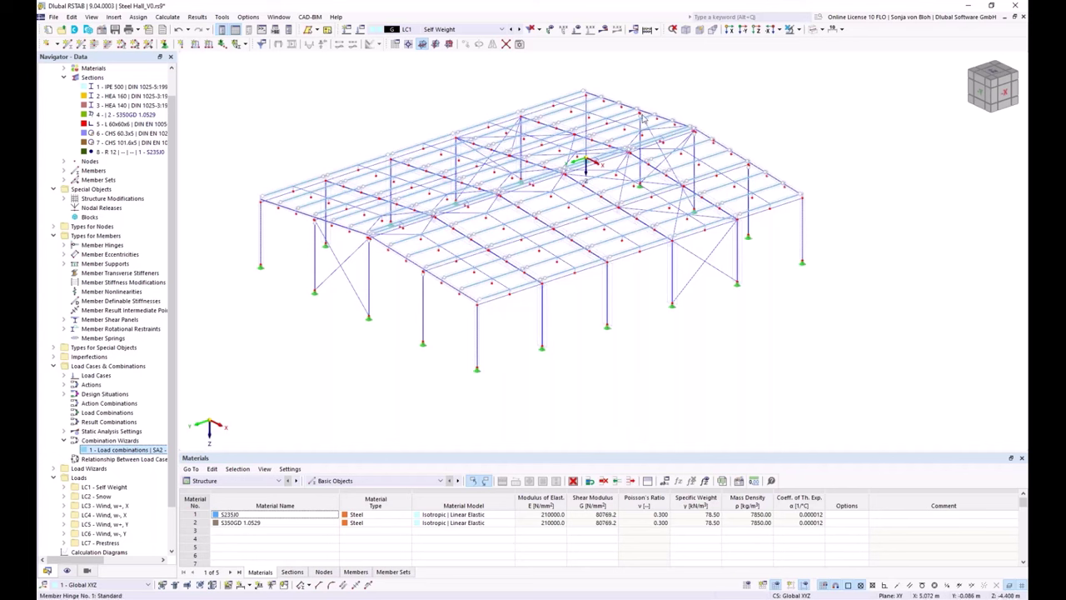
# Show the loads on the model and review the load cases one by one from LC1 Self Weight through LC7 Prestress
pyautogui.click(579, 30)
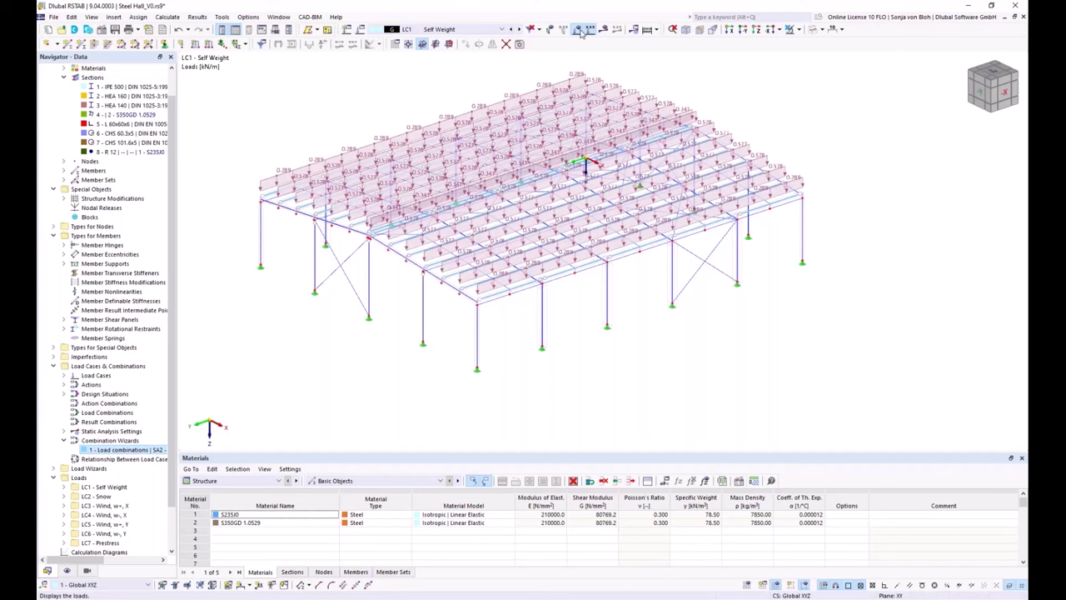
pyautogui.click(520, 29)
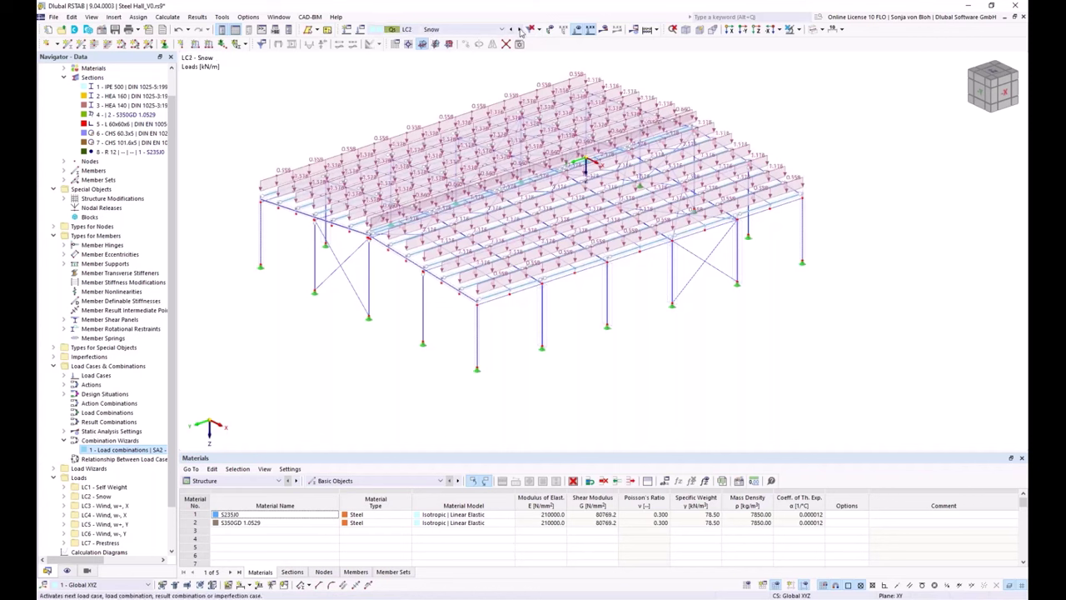
pyautogui.click(798, 29)
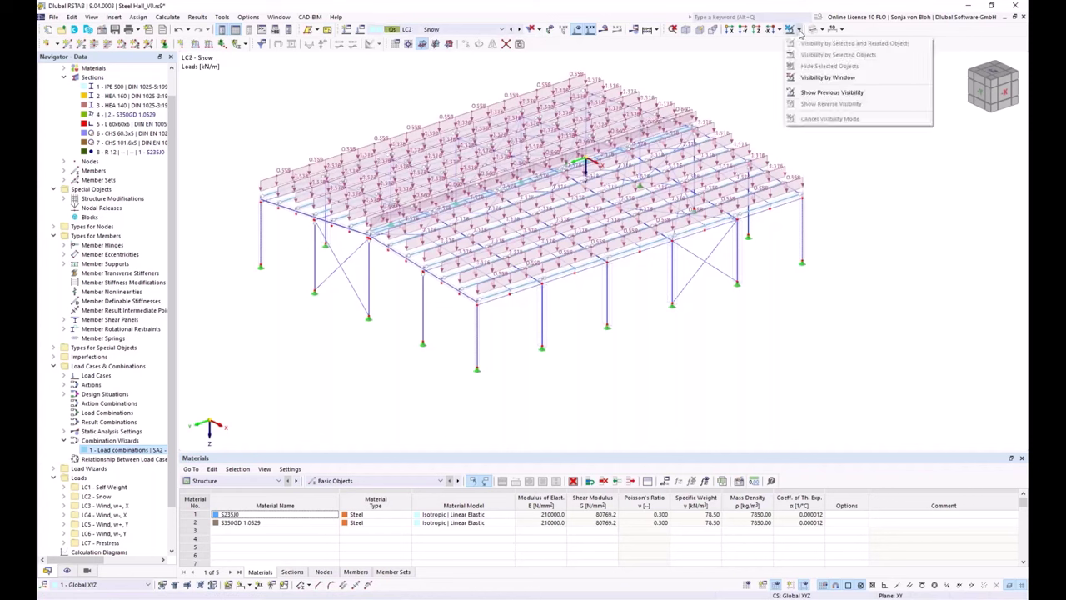
pyautogui.click(803, 79)
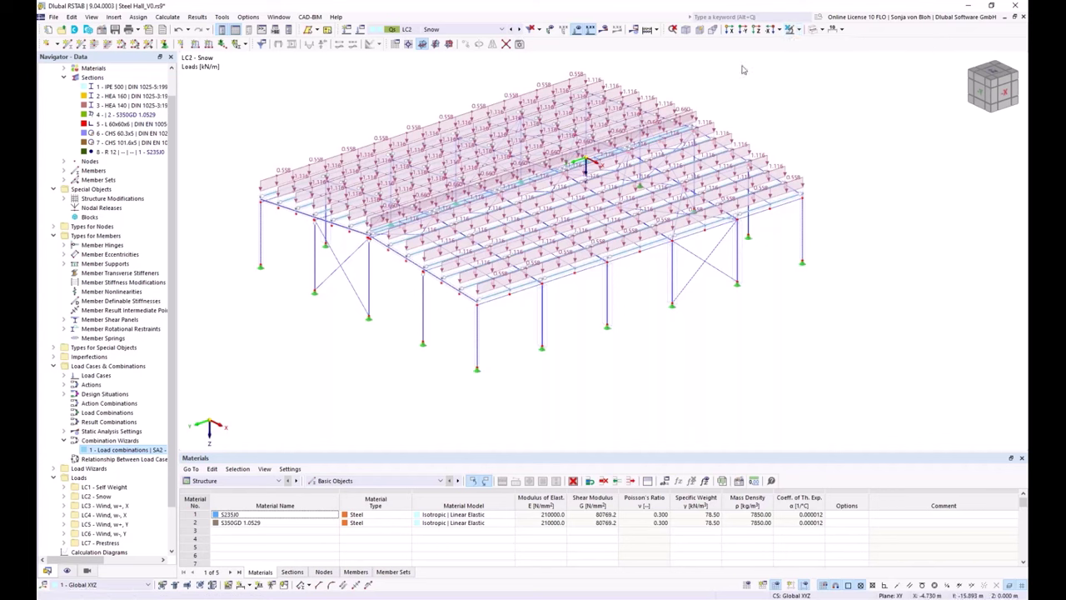
pyautogui.click(520, 30)
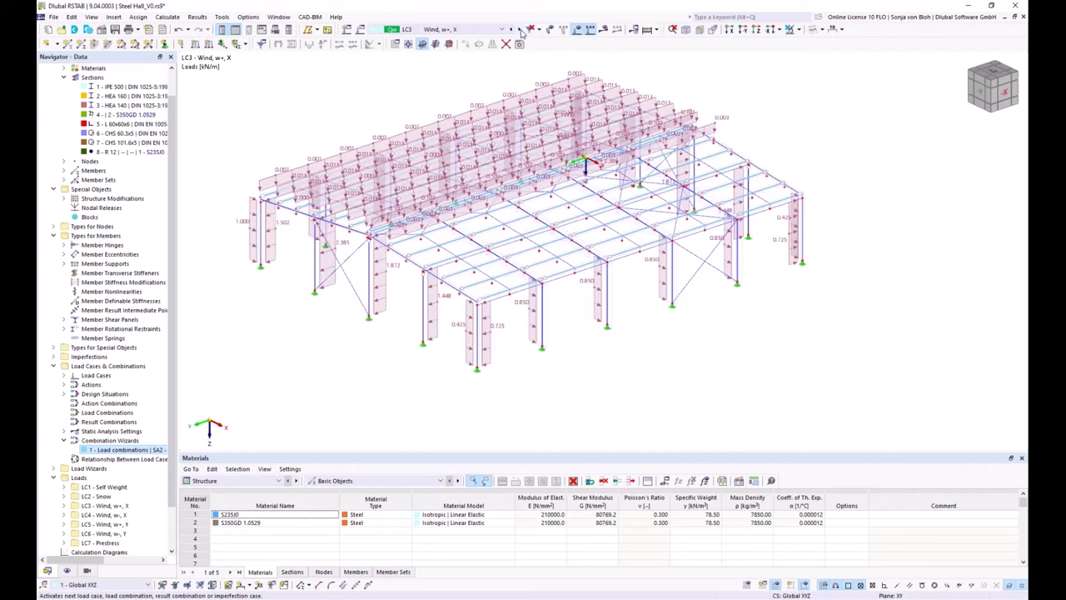
pyautogui.click(521, 30)
pyautogui.click(521, 30)
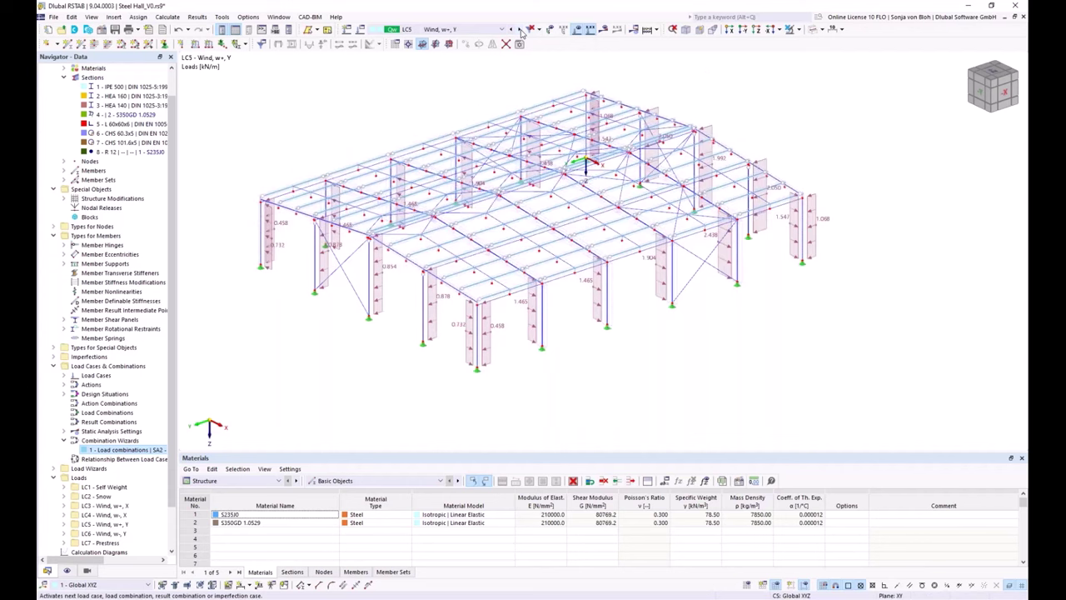
pyautogui.click(521, 30)
pyautogui.click(521, 30)
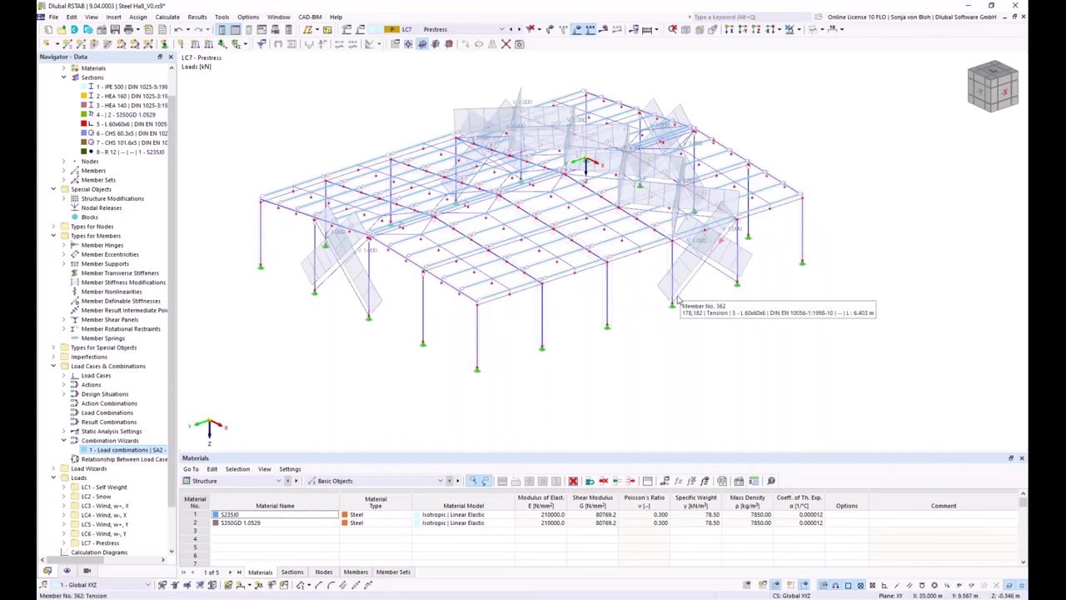
# Return the displayed load case to LC1 Self Weight
pyautogui.click(502, 30)
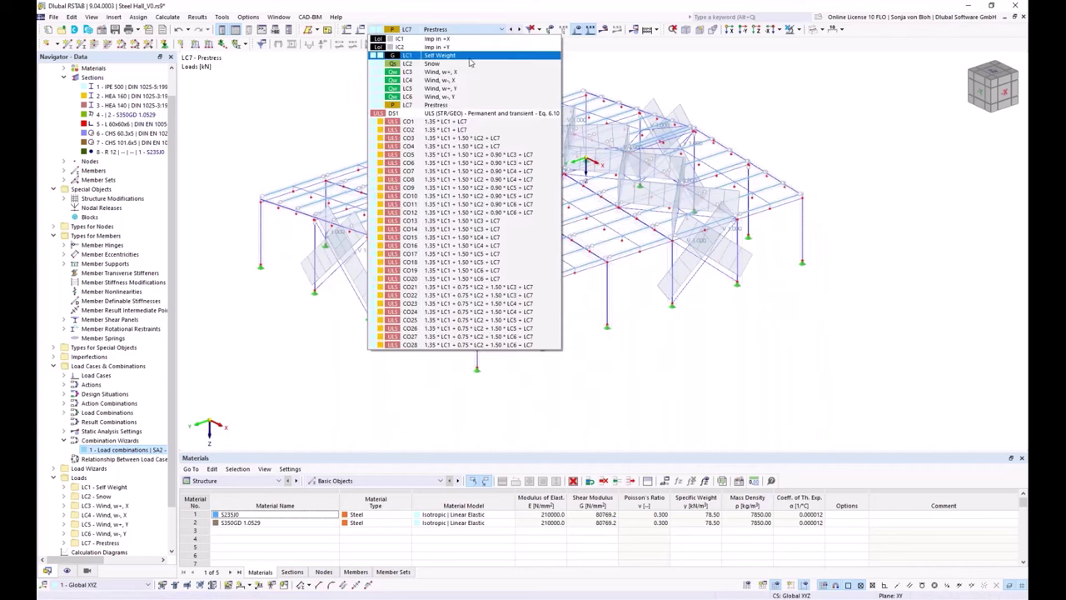
pyautogui.click(435, 55)
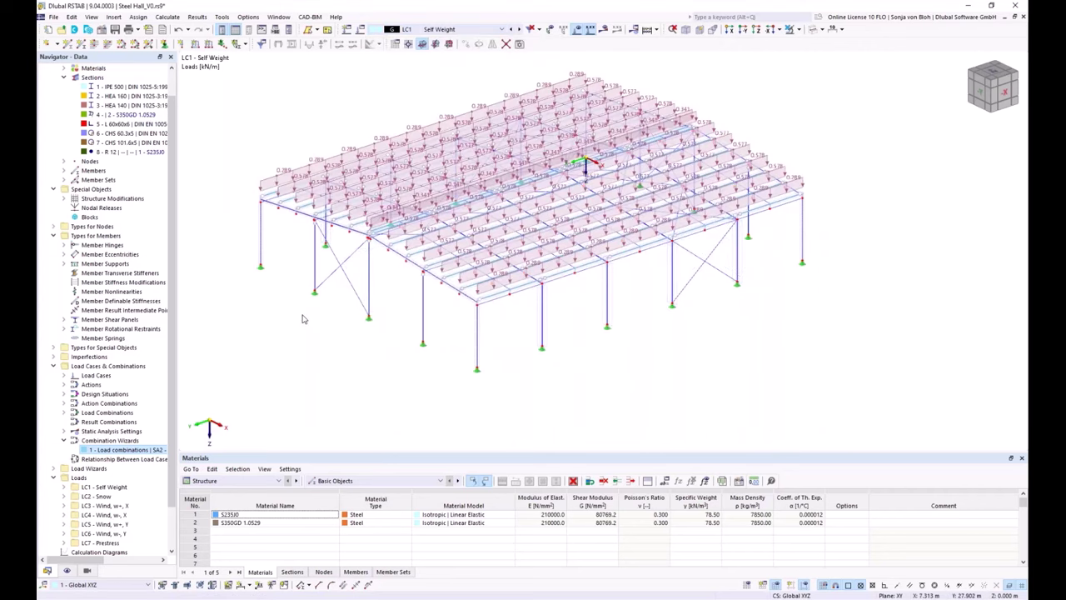
pyautogui.scroll(-3, 308, 317)
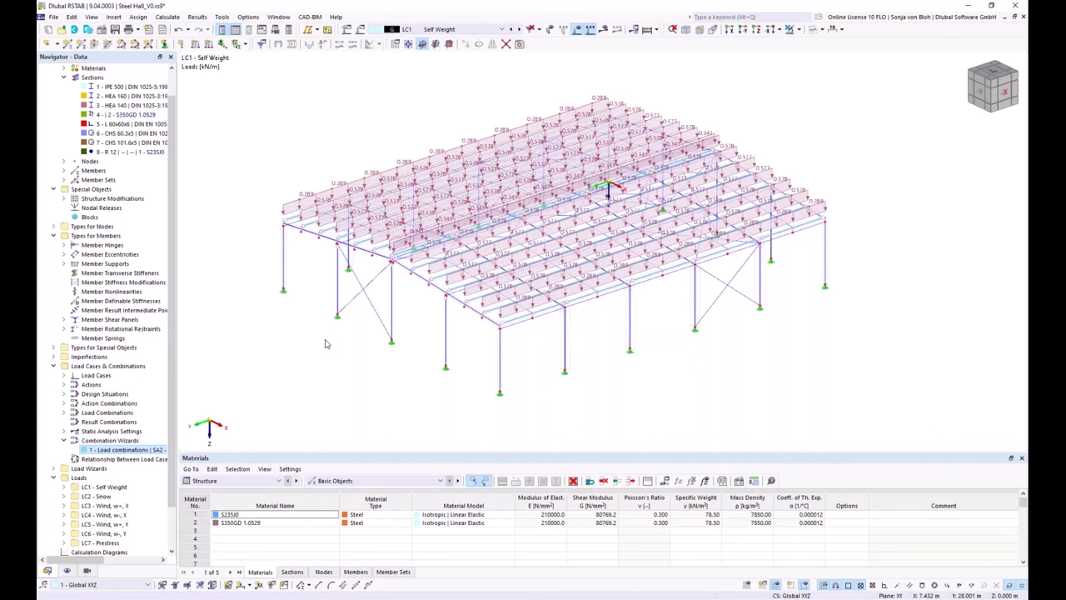
# Inspect the main parameters and force eccentricity settings of a Self Weight member load on the roof, leaving them as they are
pyautogui.doubleClick(295, 181)
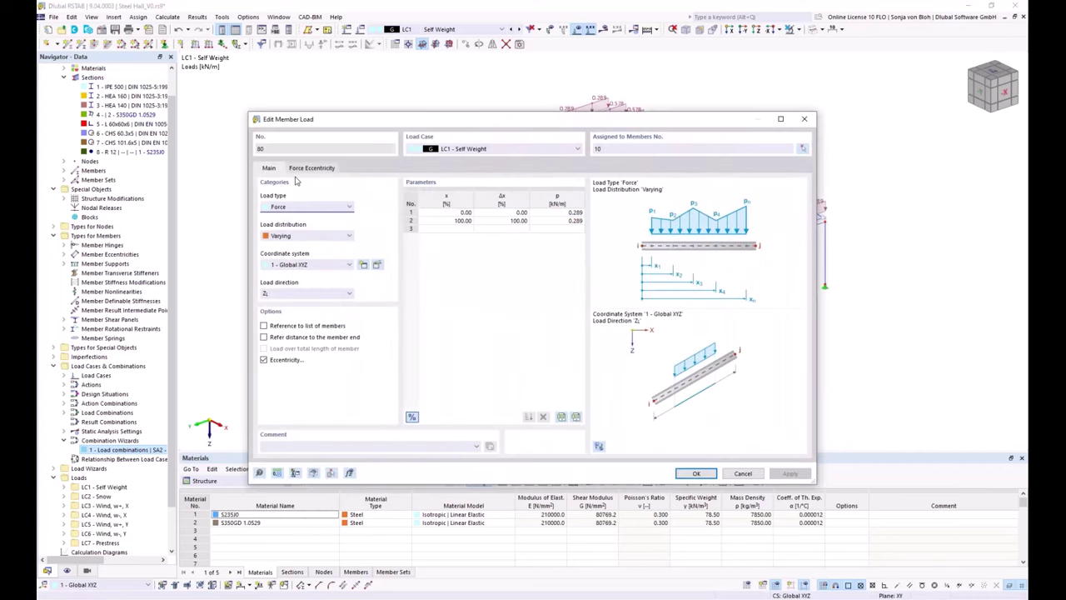
pyautogui.moveTo(293, 121); pyautogui.dragTo(317, 90)
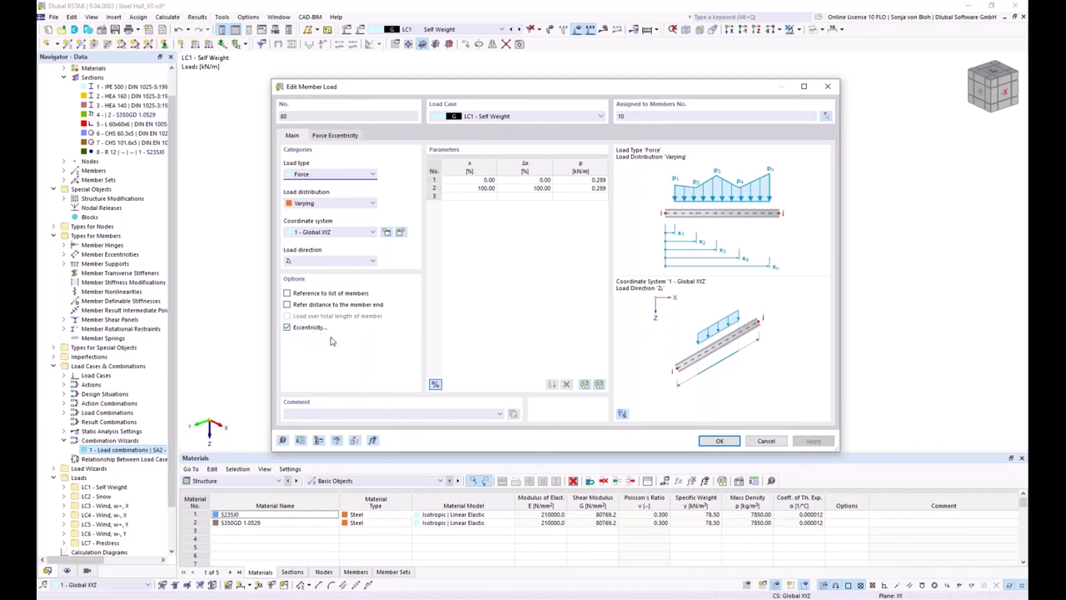
pyautogui.click(338, 136)
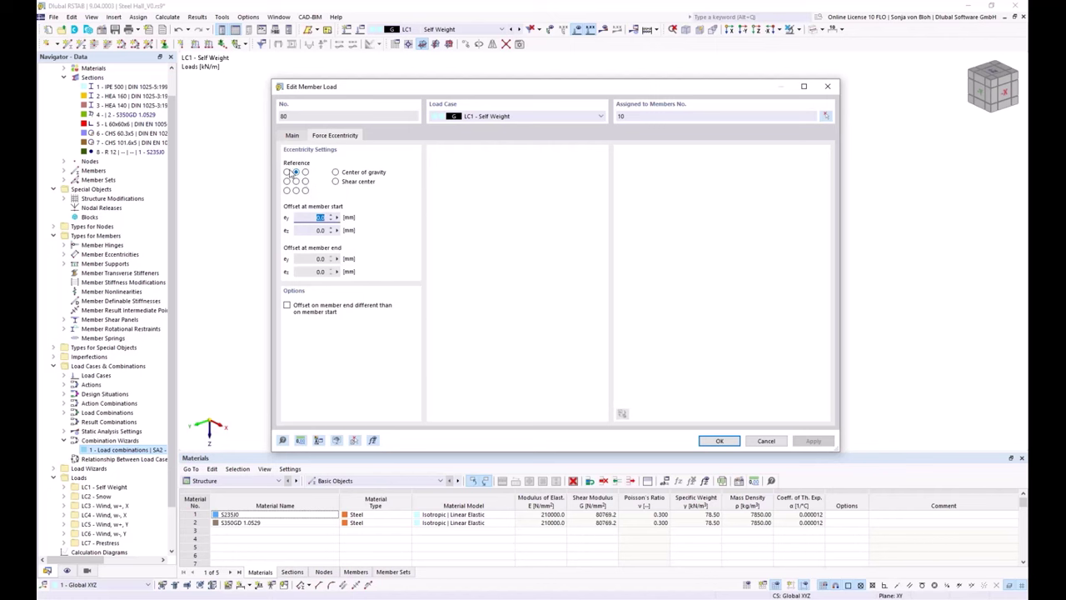
pyautogui.click(767, 441)
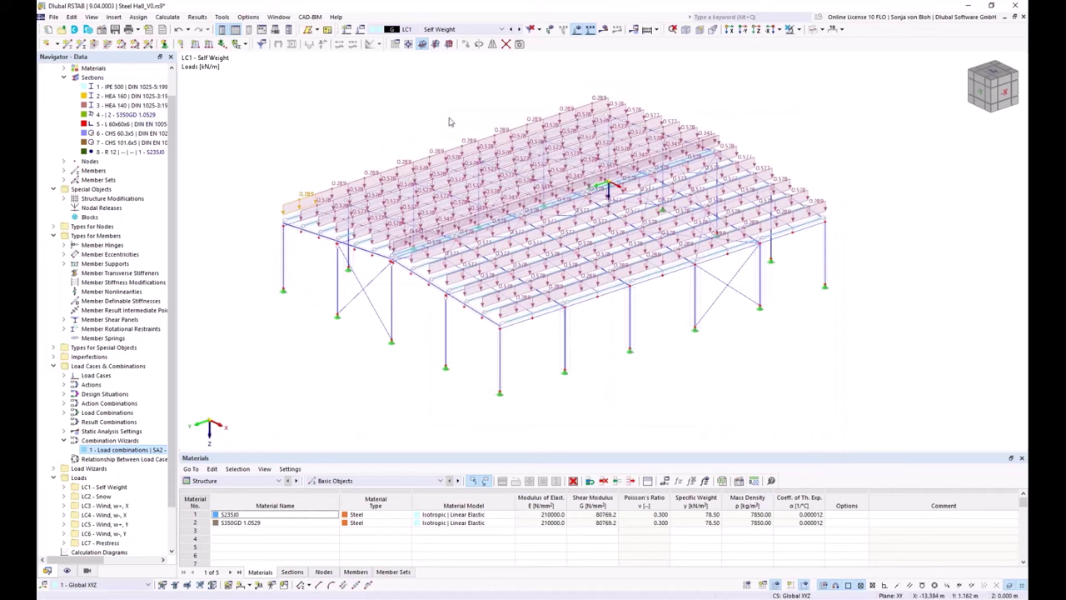
# Display imperfection cases IC1 Imp in +X and IC2 Imp in +Y and examine the initial sways on the columns
pyautogui.click(502, 29)
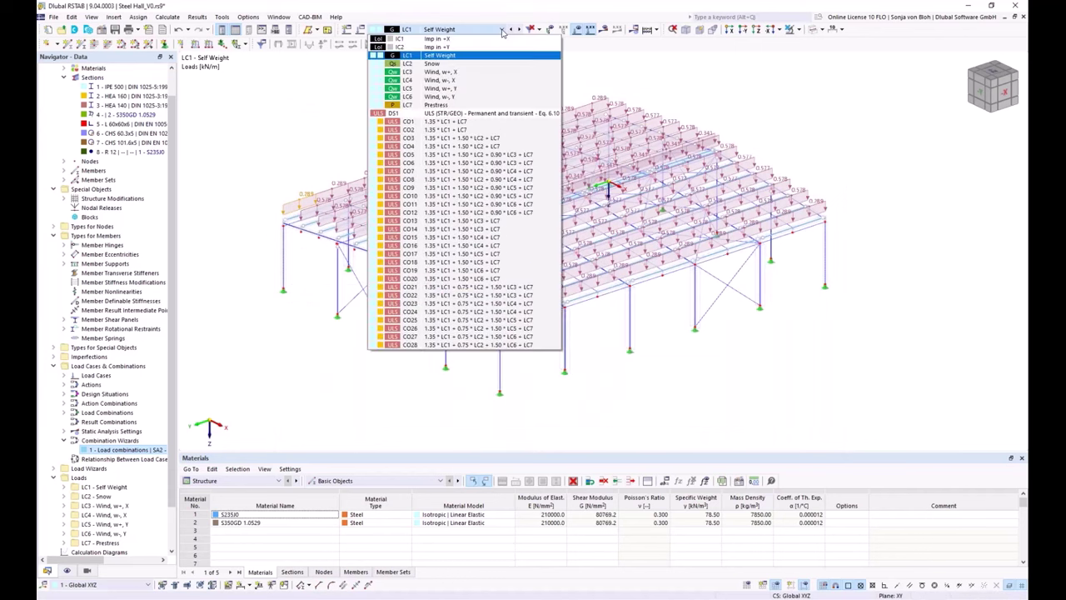
pyautogui.click(480, 44)
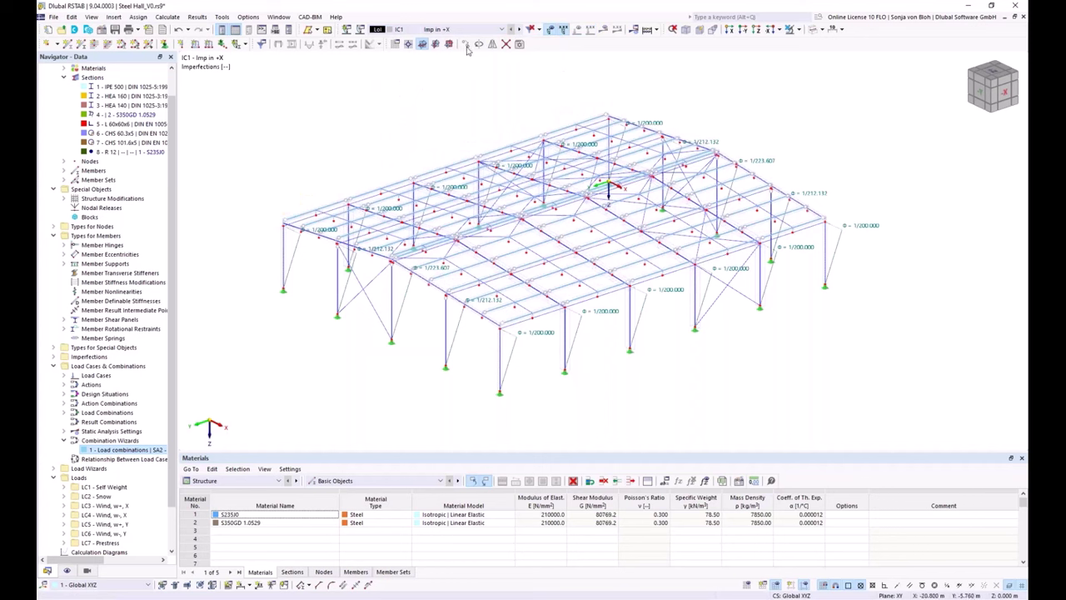
pyautogui.click(503, 30)
pyautogui.click(503, 30)
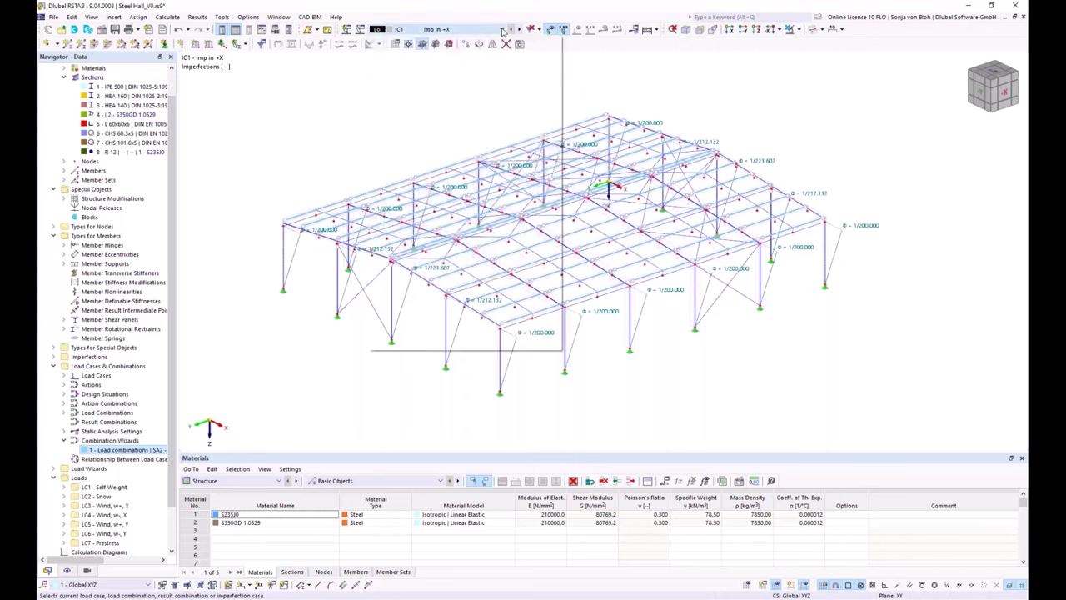
pyautogui.click(503, 30)
pyautogui.click(468, 52)
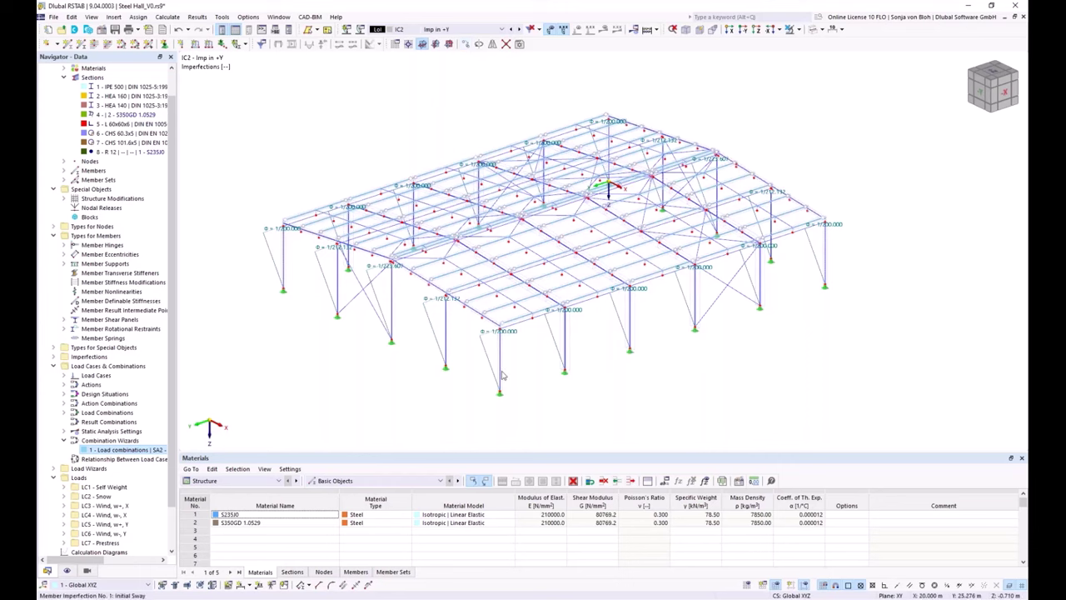
pyautogui.scroll(3, 532, 328)
pyautogui.scroll(4, 532, 328)
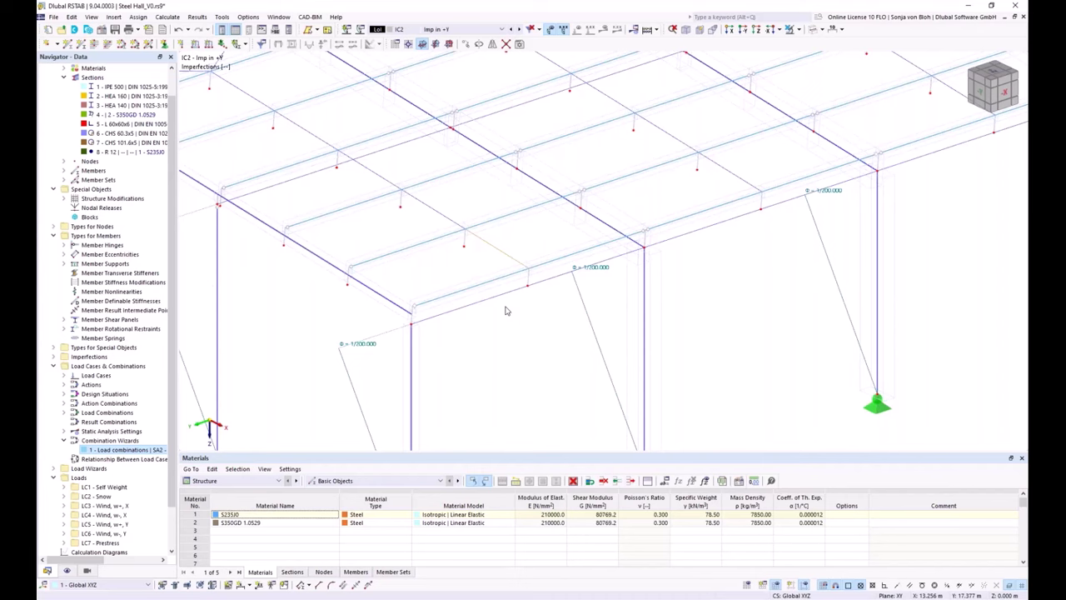
pyautogui.scroll(-5, 504, 311)
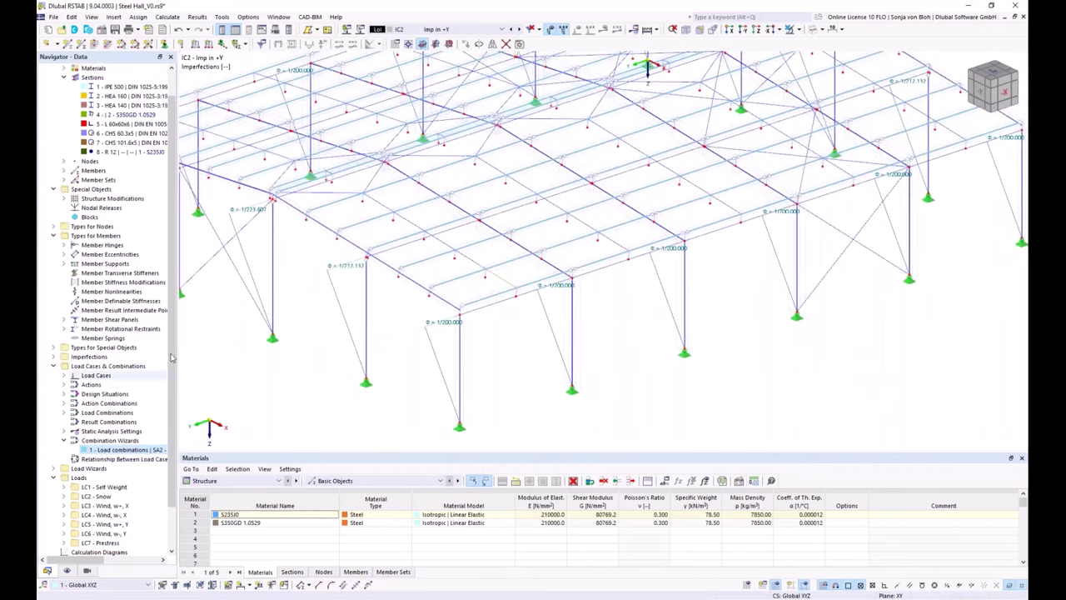
# Activate the Structure Stability add-on in the model's base data
pyautogui.scroll(1, 173, 377)
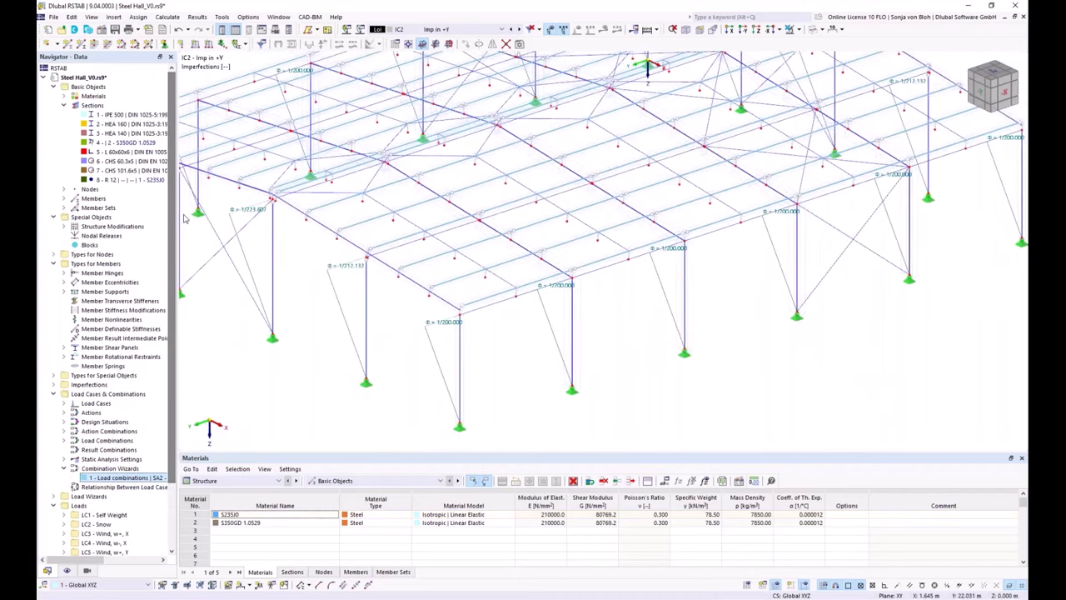
pyautogui.rightClick(94, 86)
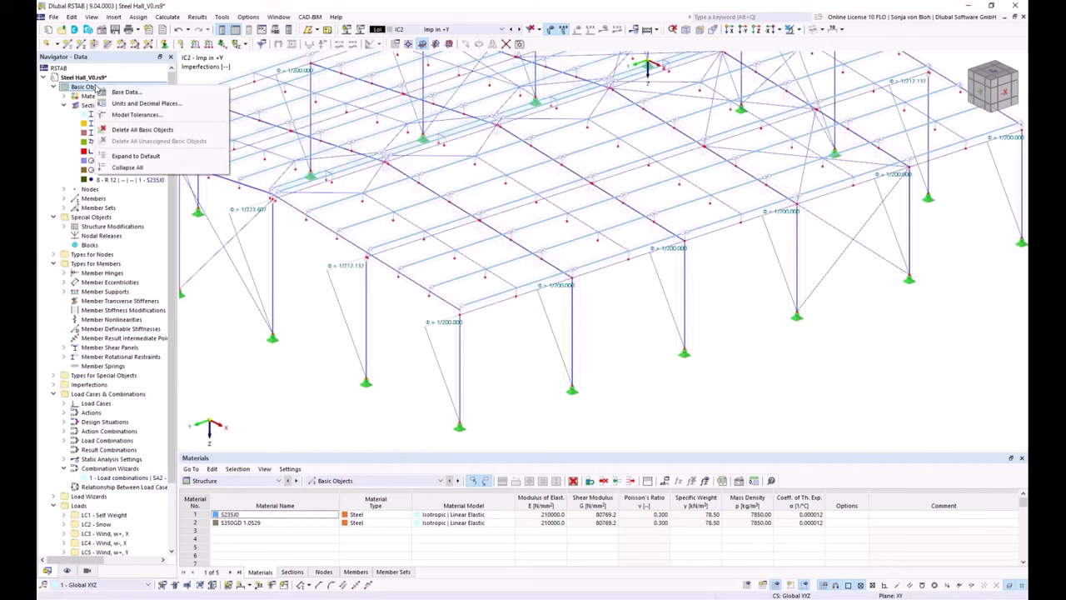
pyautogui.press('Escape')
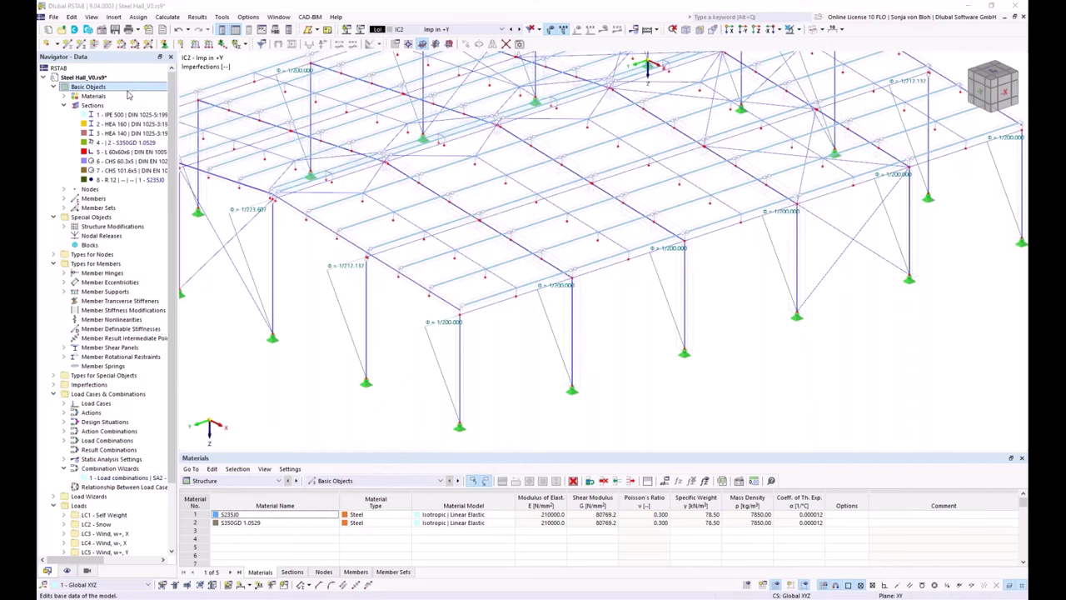
pyautogui.click(367, 103)
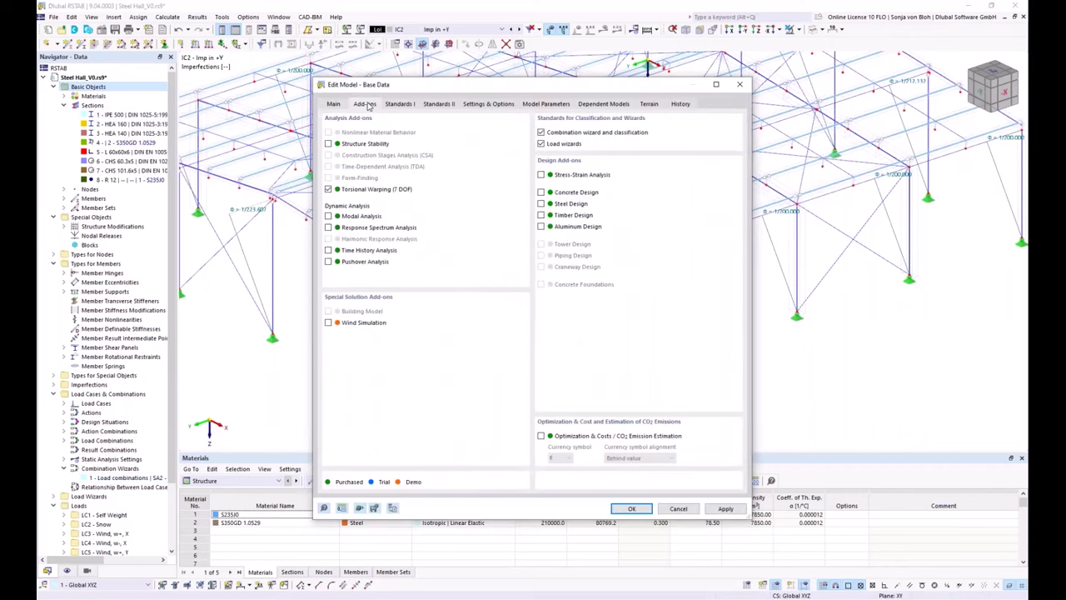
pyautogui.click(329, 143)
pyautogui.click(633, 509)
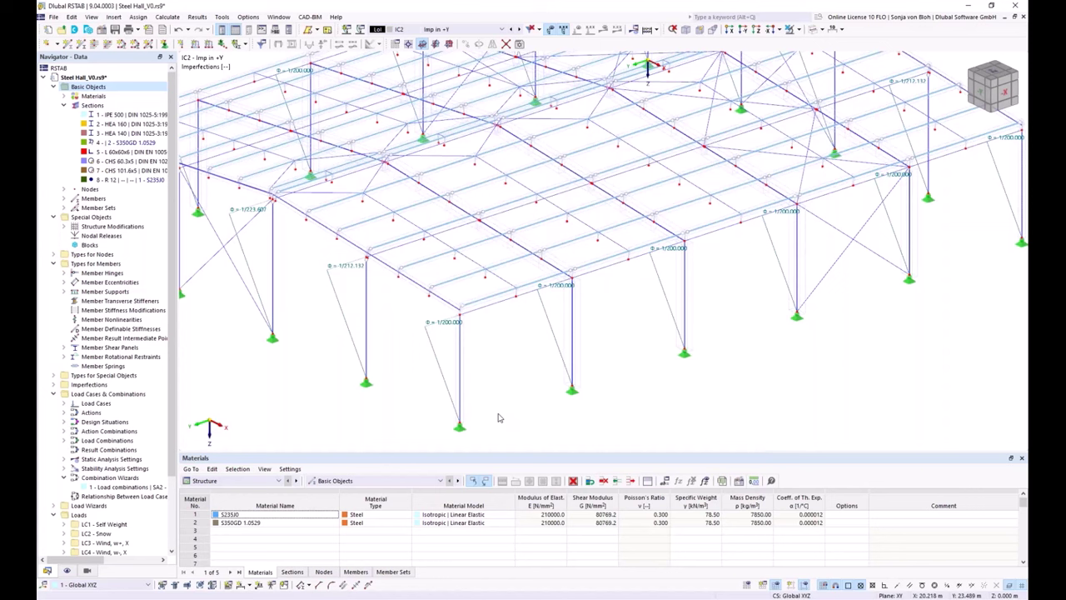
# Set the number of lowest eigenvalues to 25 in stability analysis settings ST1
pyautogui.click(64, 469)
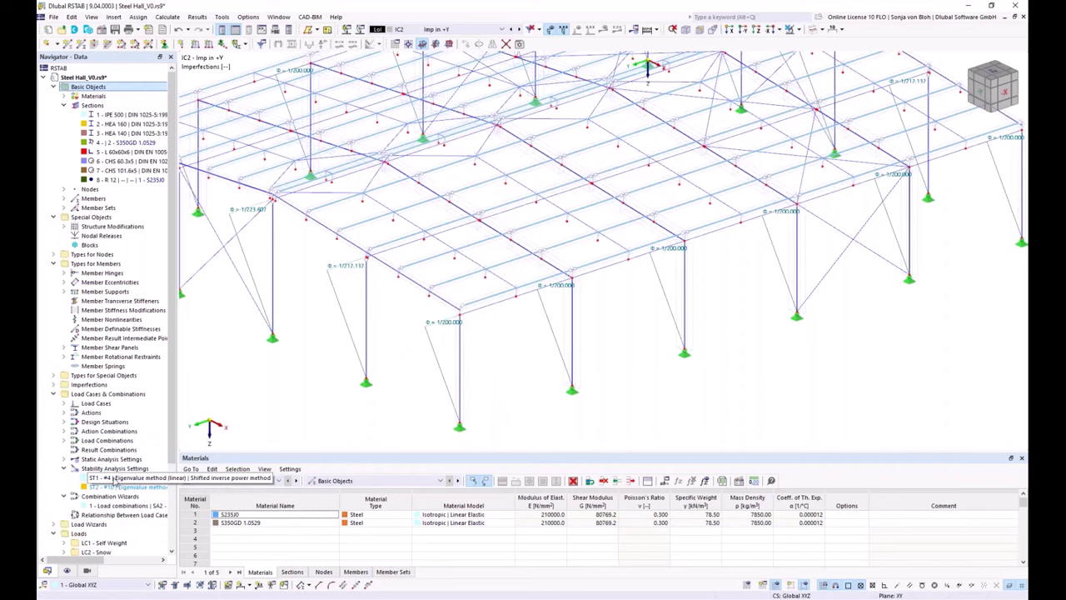
pyautogui.doubleClick(116, 478)
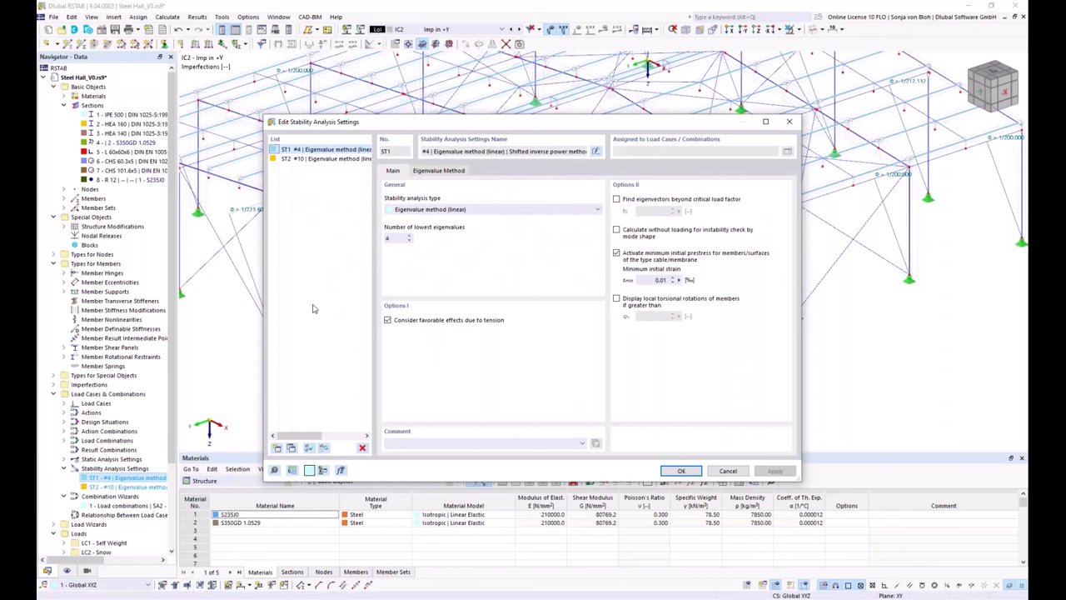
pyautogui.doubleClick(387, 238)
pyautogui.write('25')
pyautogui.click(677, 471)
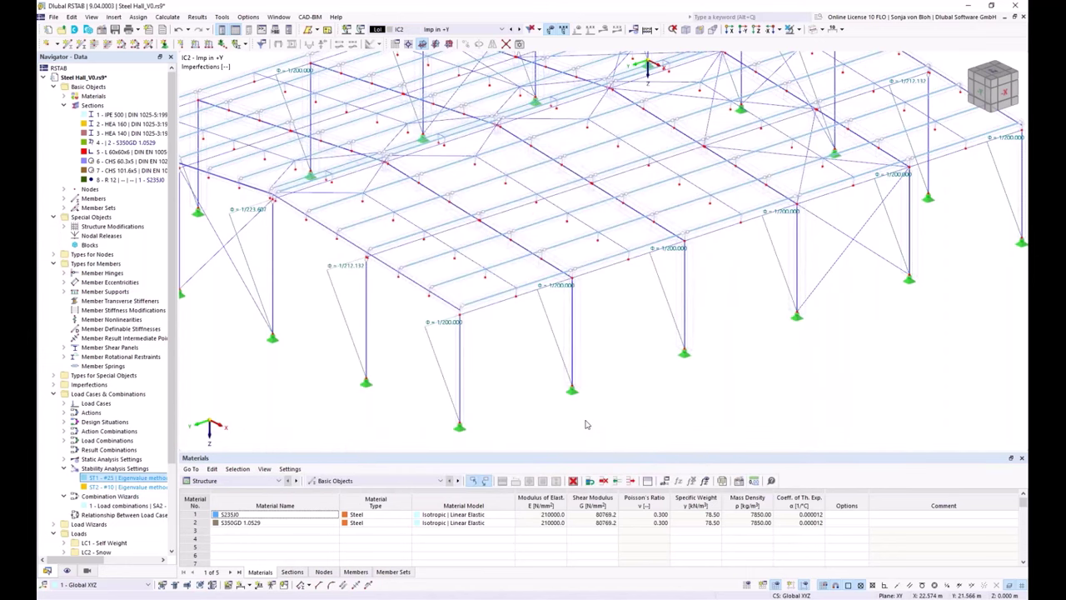
# In combination wizard 1, enable stability analysis with ST1 and choose SA1 - Geometrically linear as the static analysis settings
pyautogui.doubleClick(124, 505)
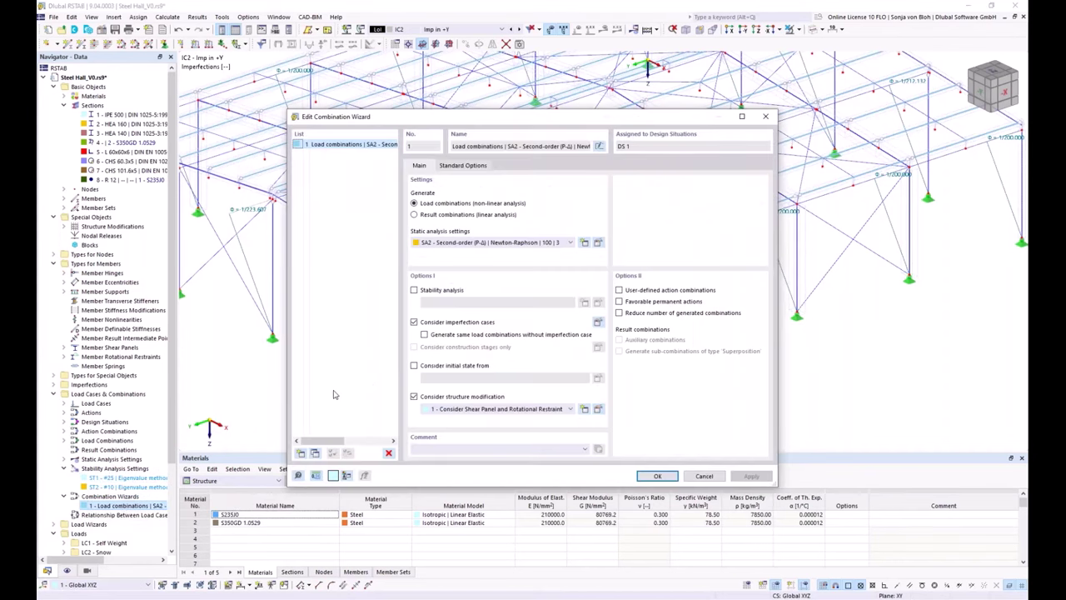
pyautogui.click(414, 290)
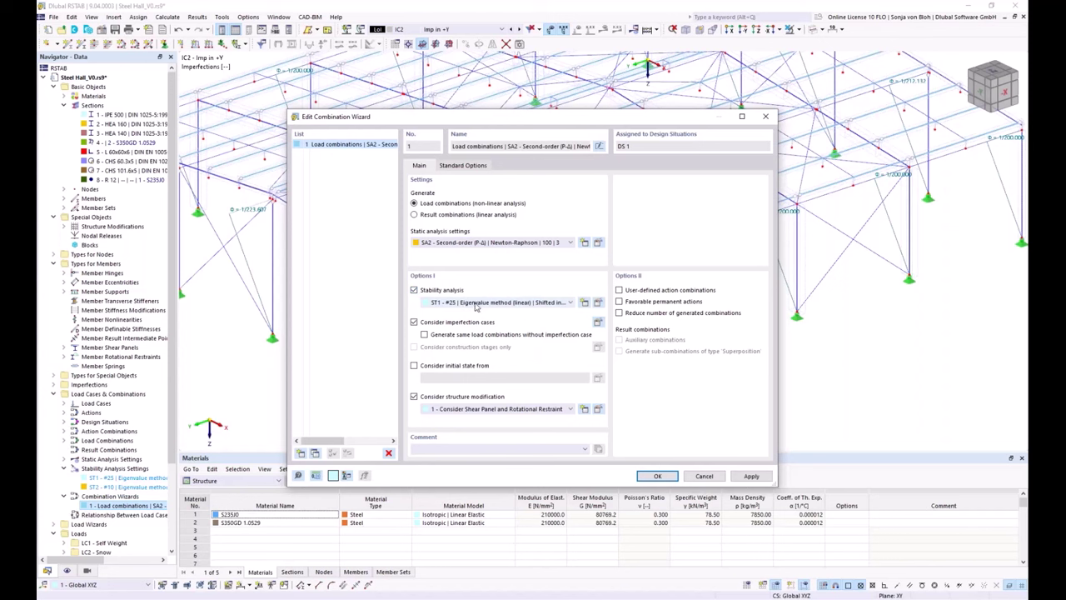
pyautogui.click(445, 243)
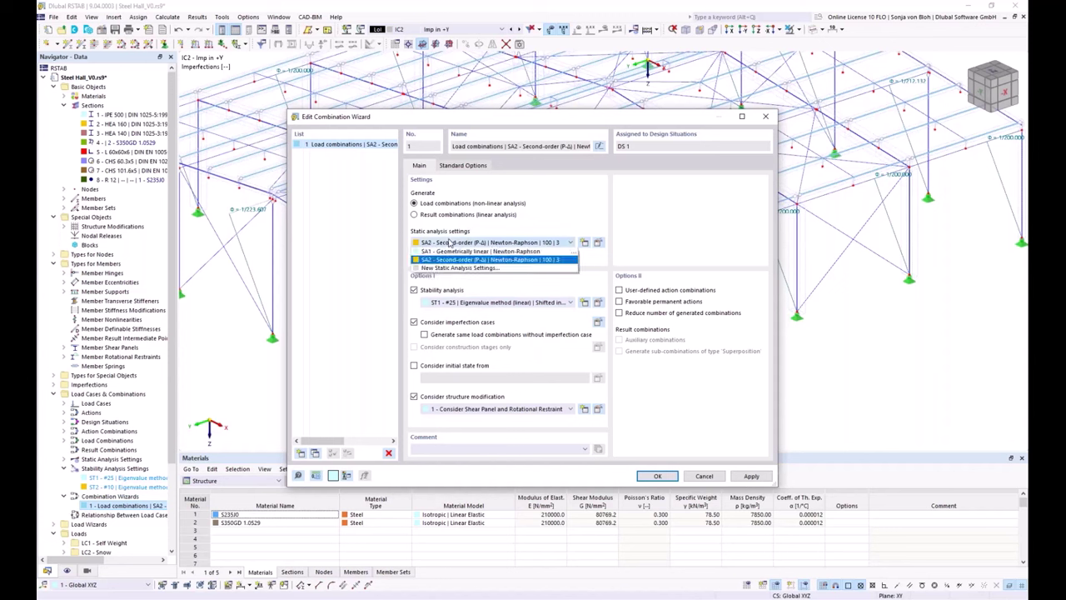
pyautogui.click(444, 252)
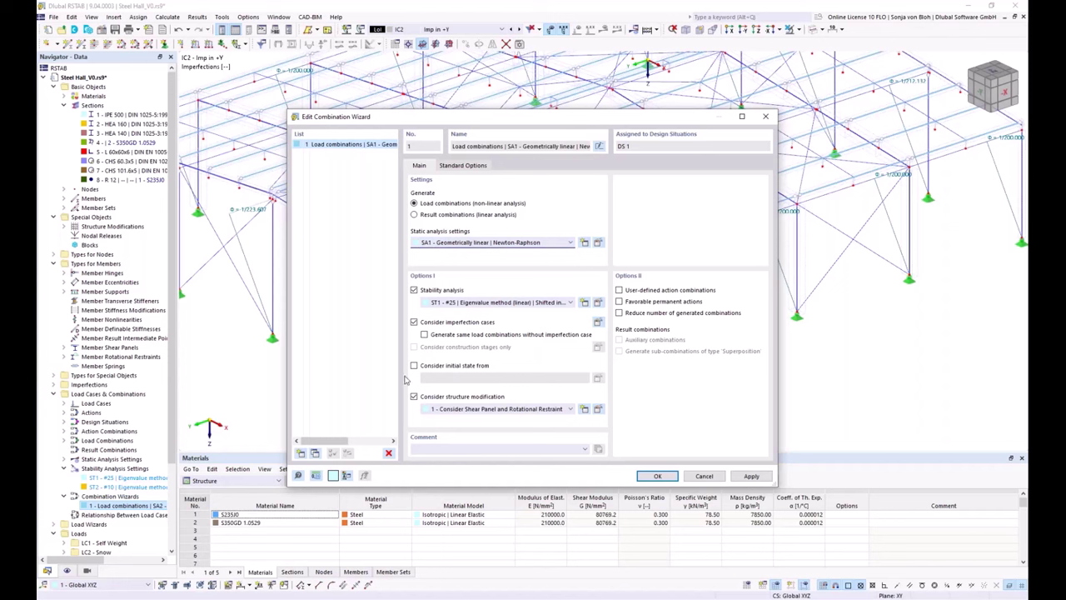
# Replace the automatic name of combination wizard 1 with "Stability" and save its settings
pyautogui.click(599, 145)
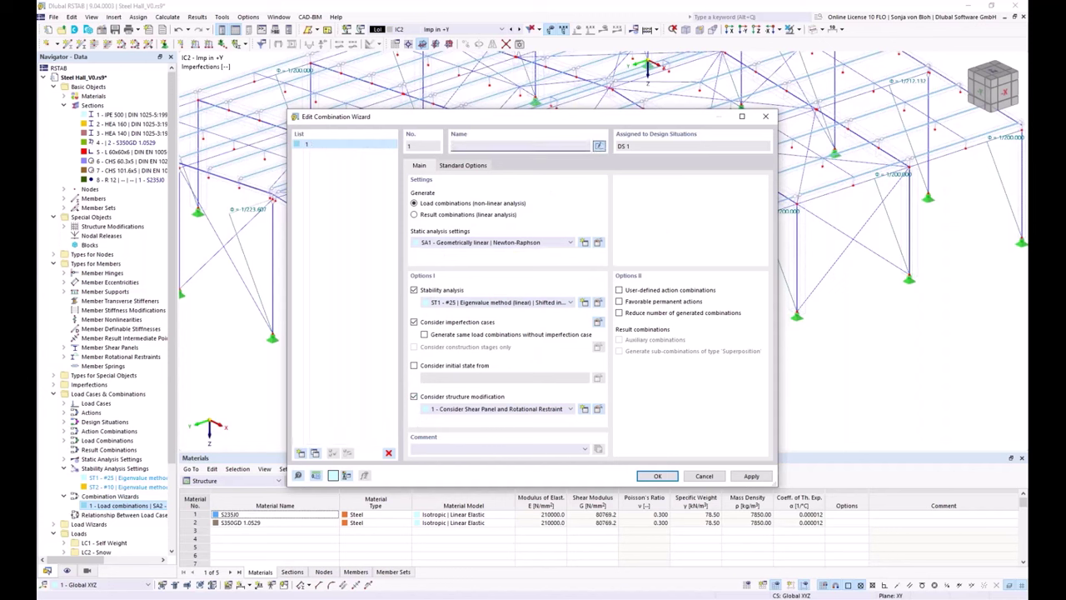
pyautogui.write('Stability')
pyautogui.click(658, 476)
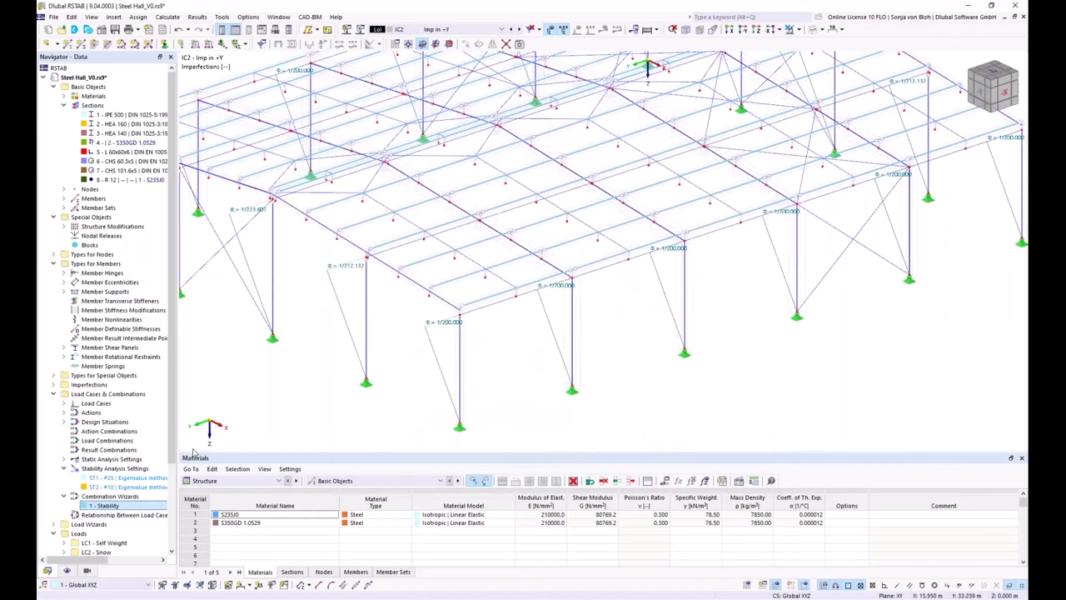
# Check the combination wizard assigned to design situation DS1 and the settings of its generated load combinations
pyautogui.rightClick(118, 422)
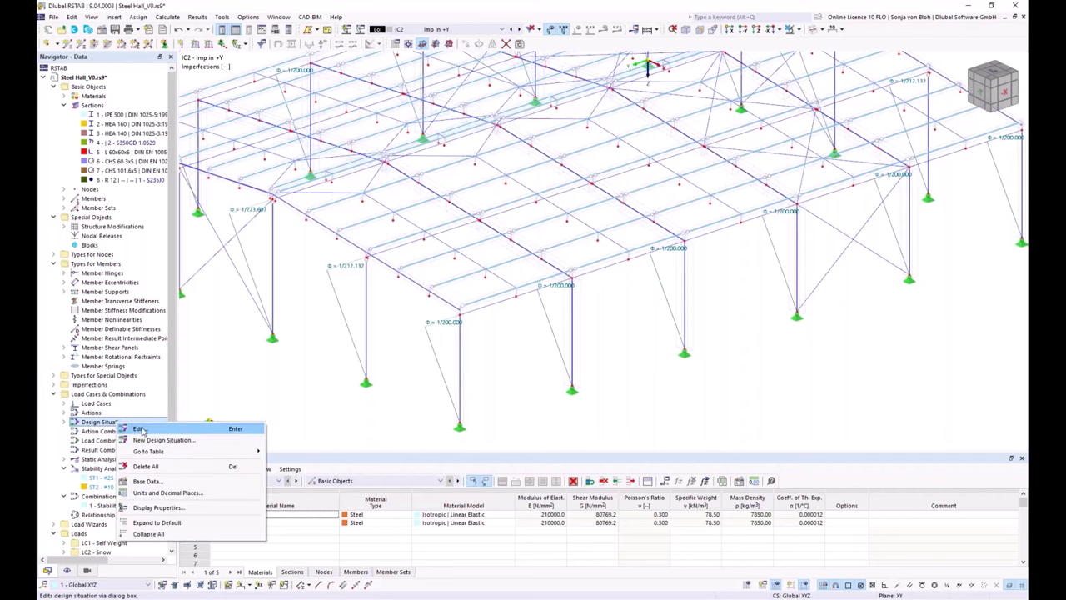
pyautogui.click(140, 429)
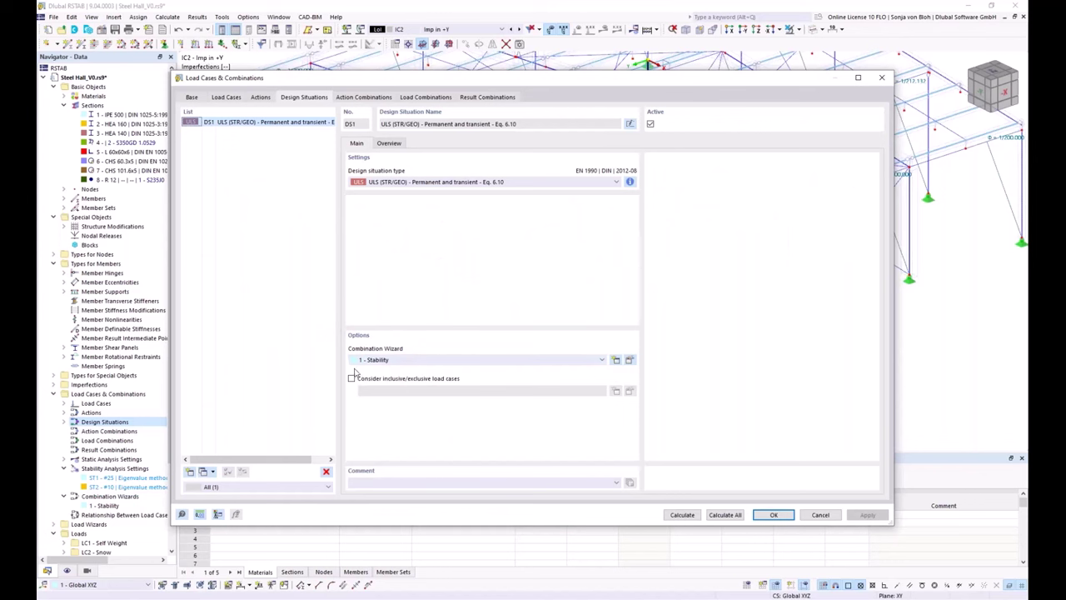
pyautogui.click(434, 99)
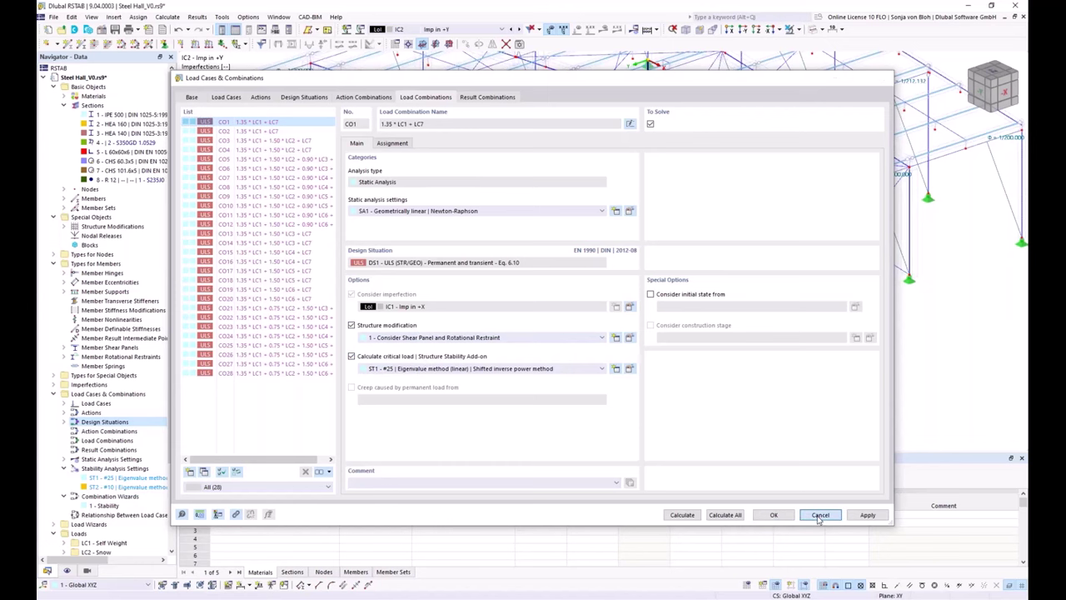
pyautogui.click(820, 515)
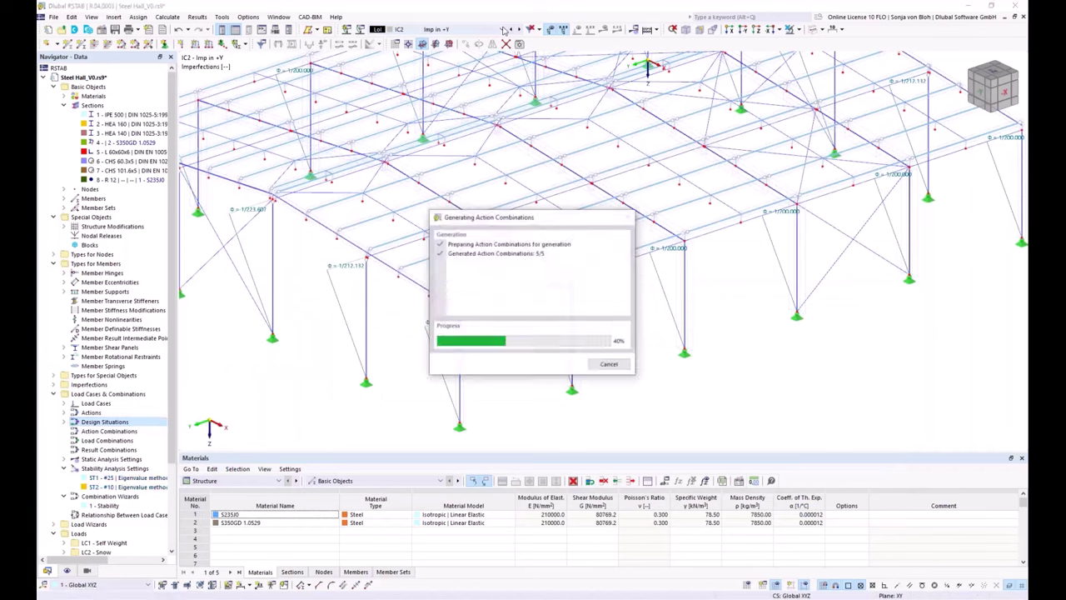
# Calculate the results of design situation DS1, skipping the discontinuous torsional warping plausibility check for all objects
pyautogui.click(441, 29)
pyautogui.click(434, 114)
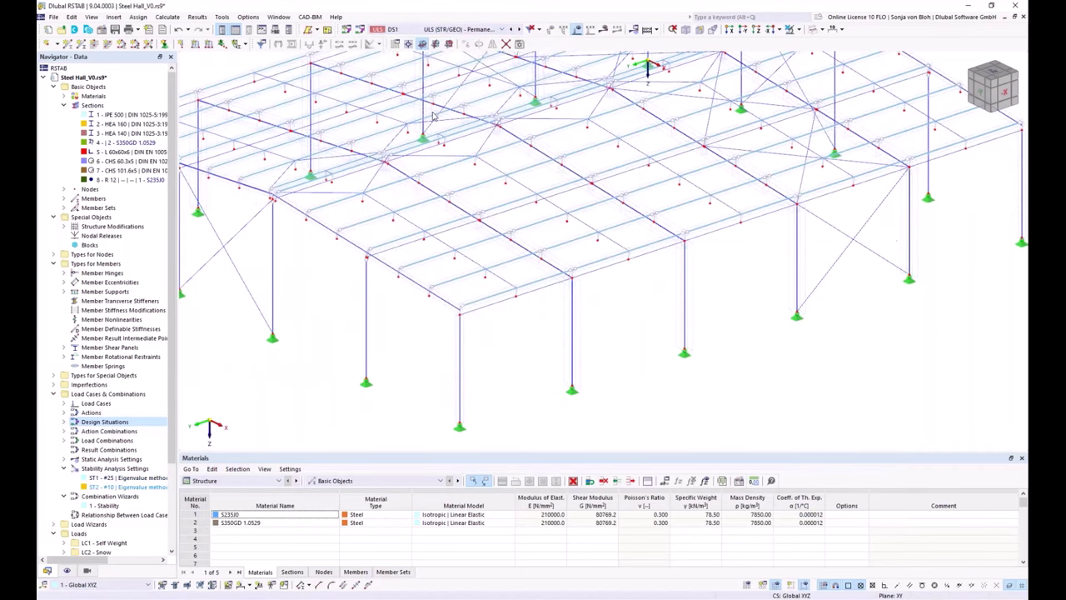
pyautogui.click(604, 29)
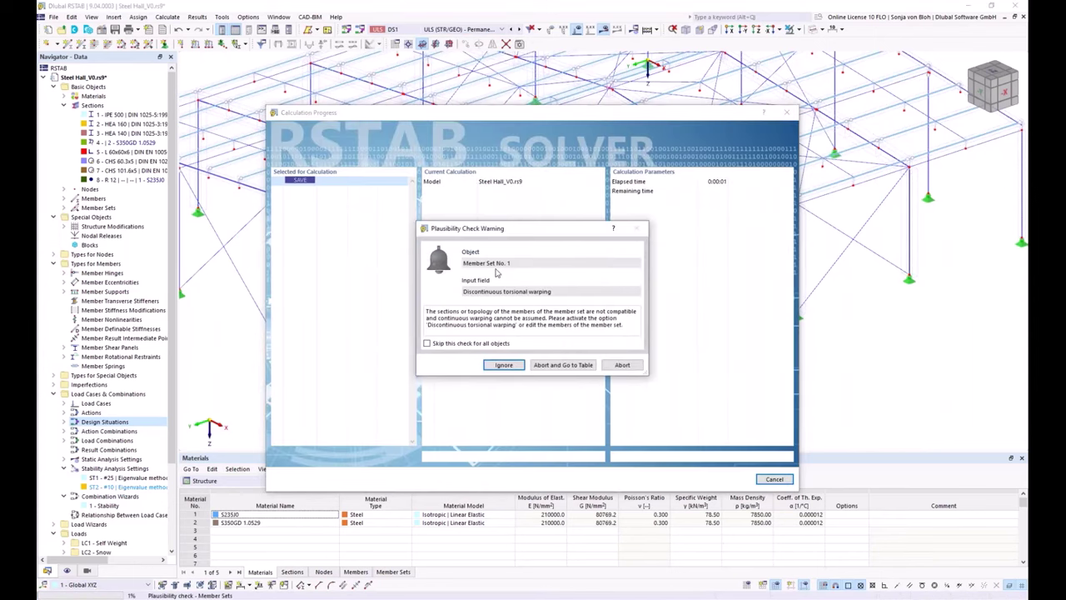
pyautogui.click(435, 345)
pyautogui.click(504, 367)
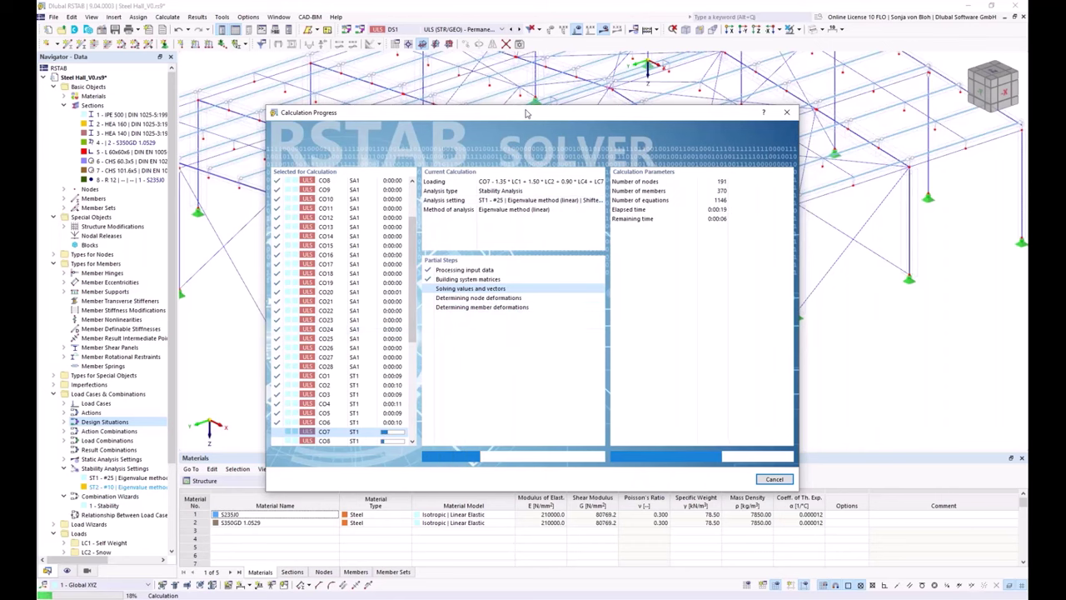
pyautogui.moveTo(525, 116); pyautogui.dragTo(334, 83)
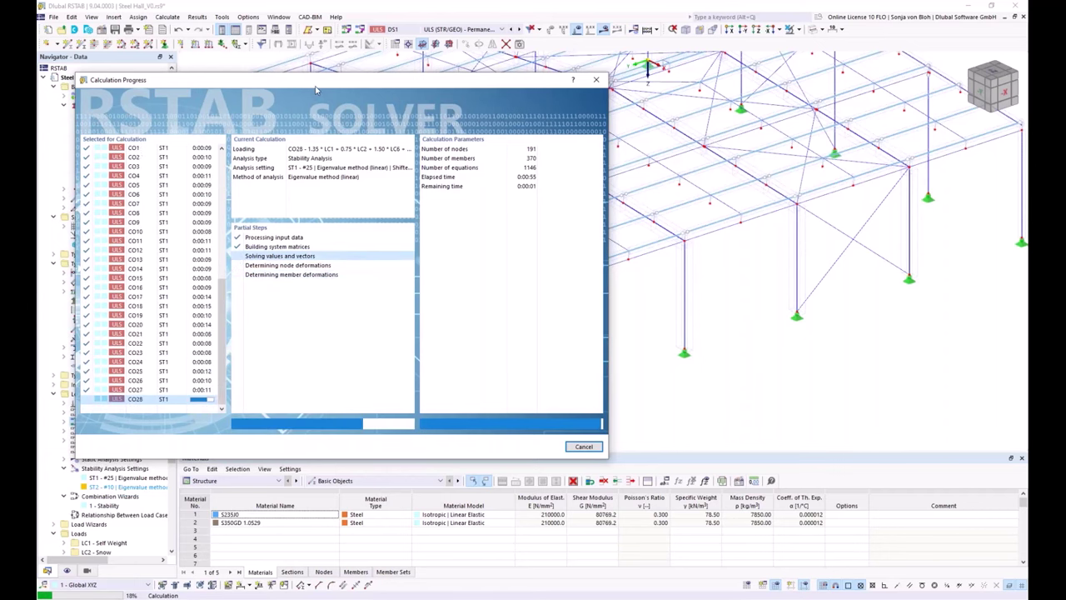
pyautogui.moveTo(316, 89); pyautogui.dragTo(439, 89)
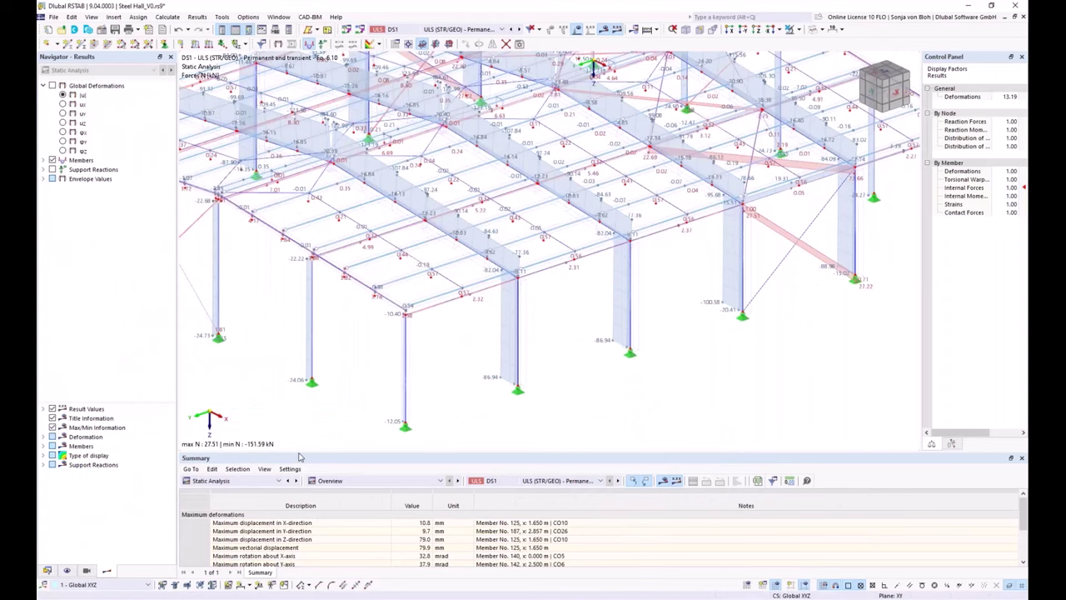
# Enlarge the results summary and check the minimum critical load factor of the stability analysis
pyautogui.moveTo(300, 455); pyautogui.dragTo(331, 331)
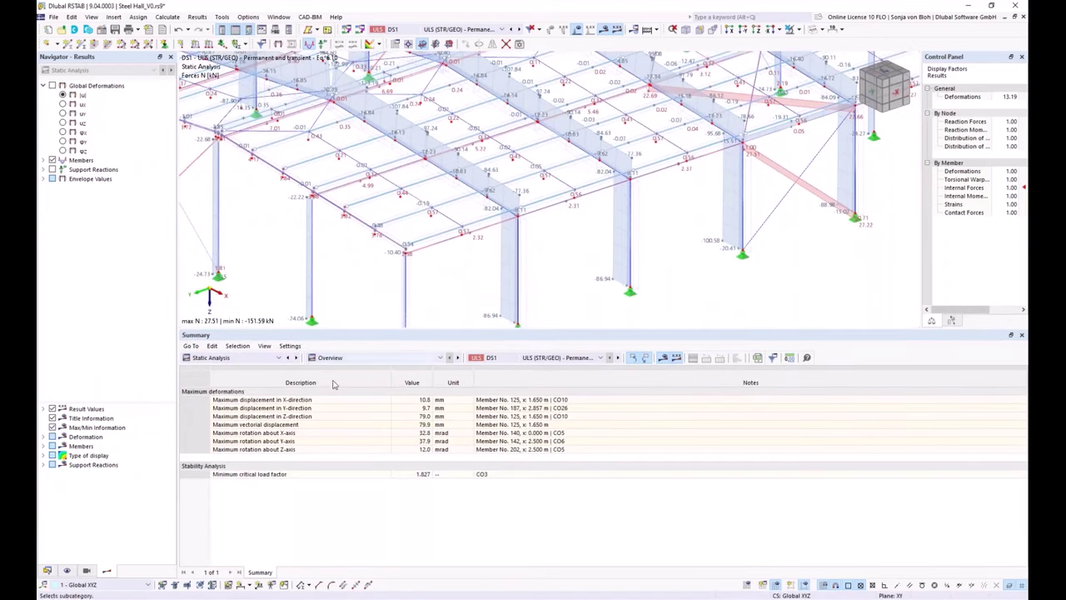
pyautogui.click(306, 477)
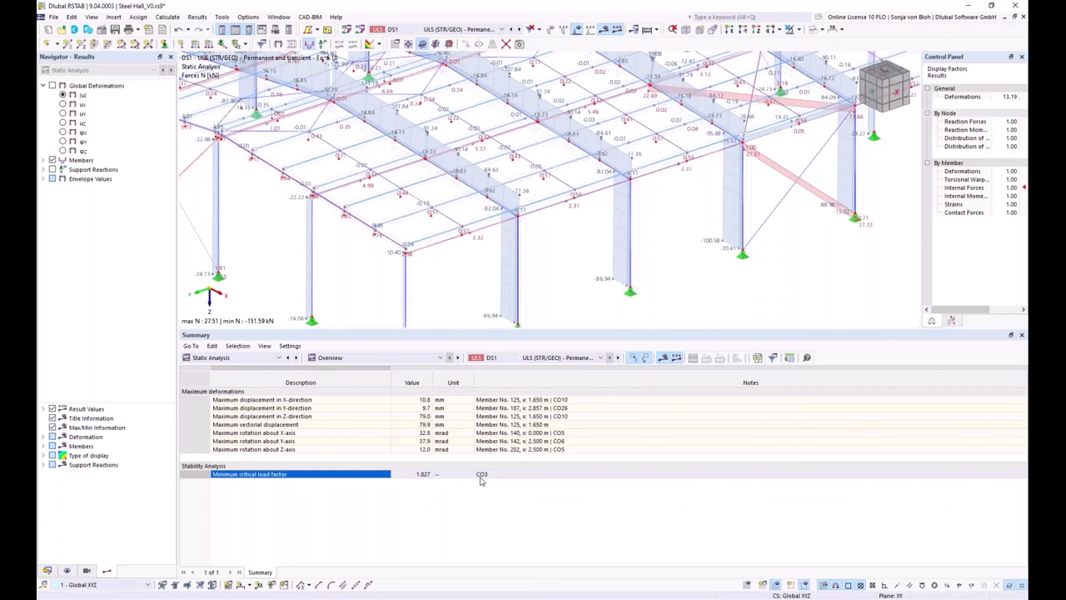
# Display the stability analysis critical load factors of load combination CO3
pyautogui.click(280, 358)
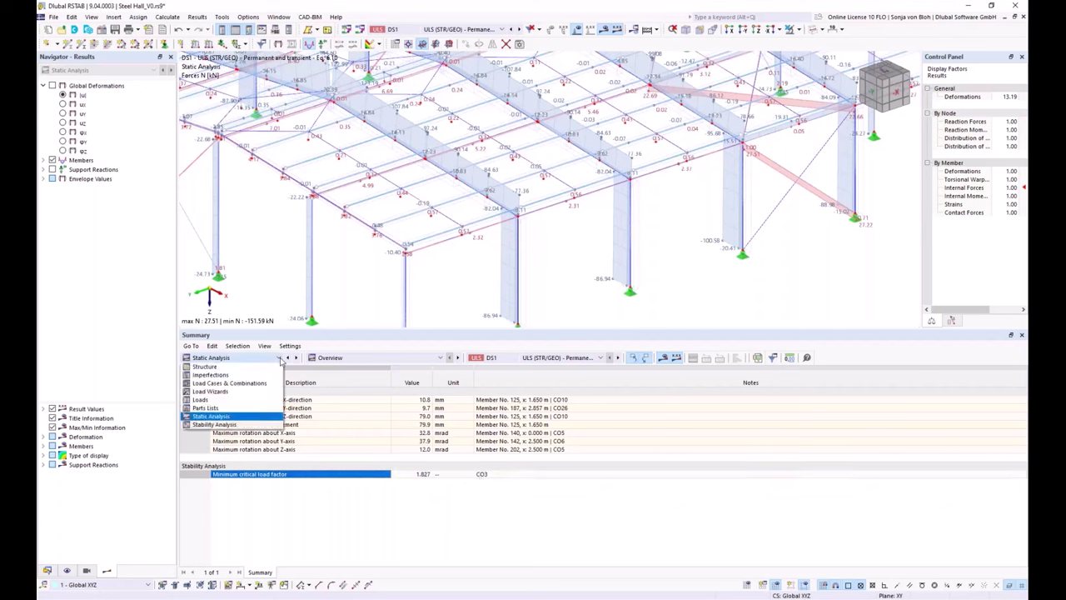
pyautogui.click(238, 430)
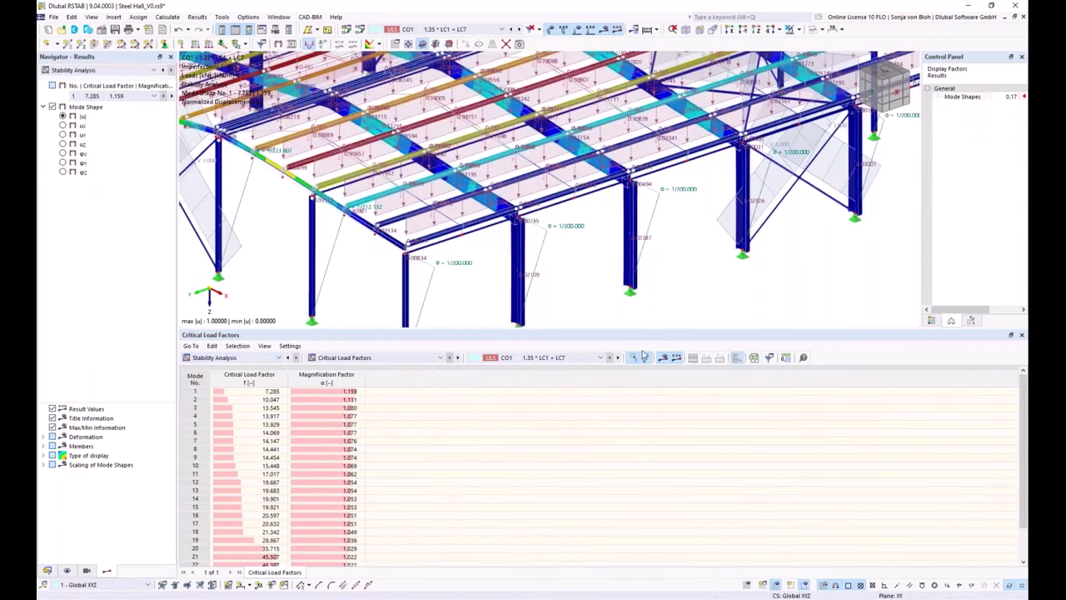
pyautogui.click(601, 357)
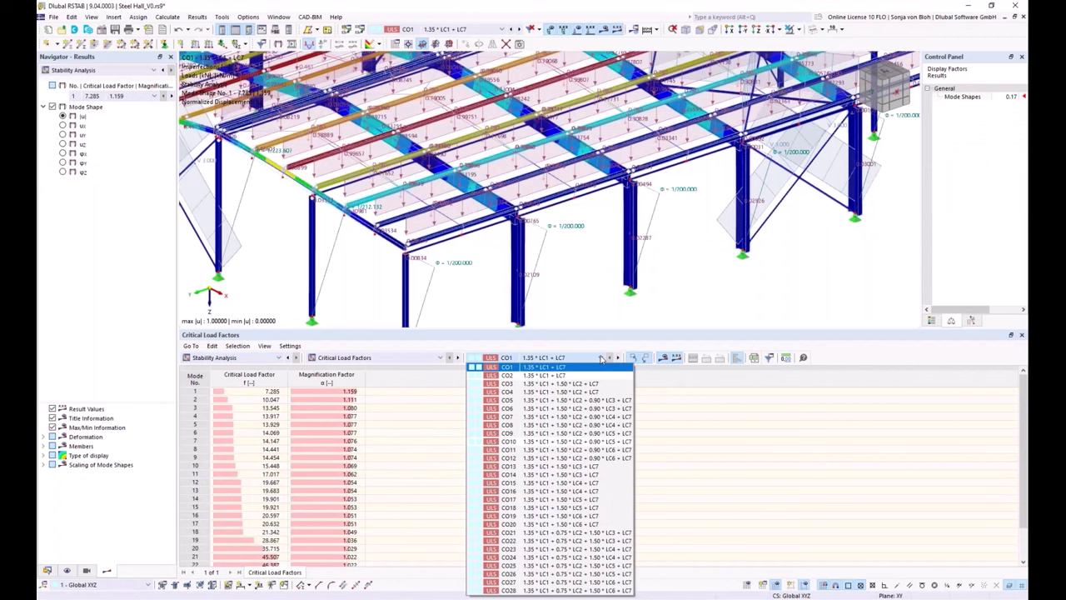
pyautogui.click(515, 385)
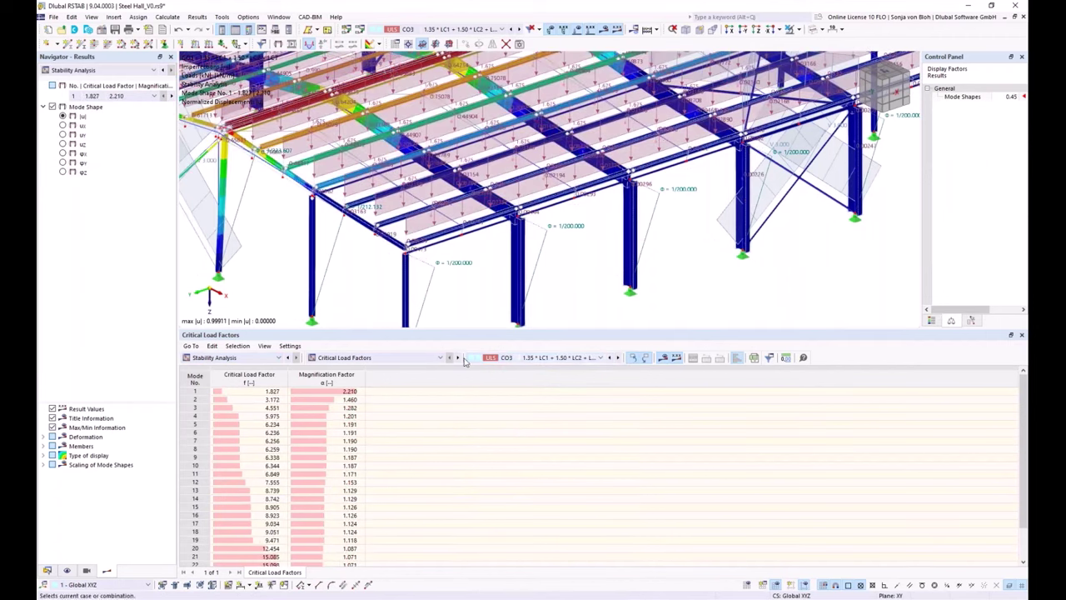
# Hide the imperfections and loads in the model view and examine mode shape 1 of CO3 on the whole hall
pyautogui.moveTo(469, 334); pyautogui.dragTo(475, 446)
pyautogui.scroll(-6, 495, 353)
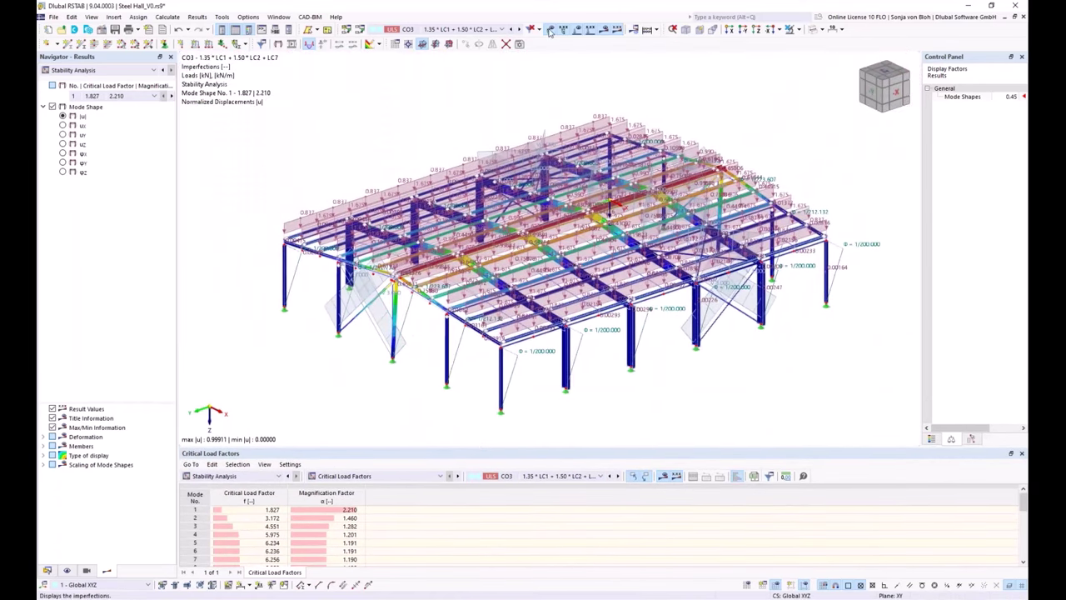
pyautogui.click(550, 31)
pyautogui.click(576, 30)
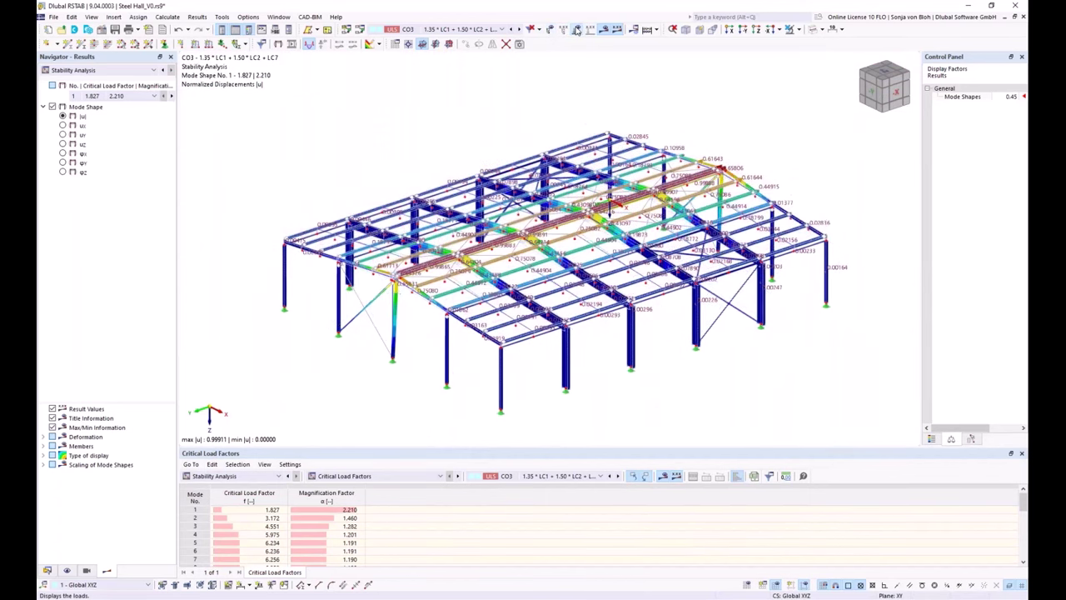
pyautogui.moveTo(627, 305); pyautogui.dragTo(610, 288, button='middle')
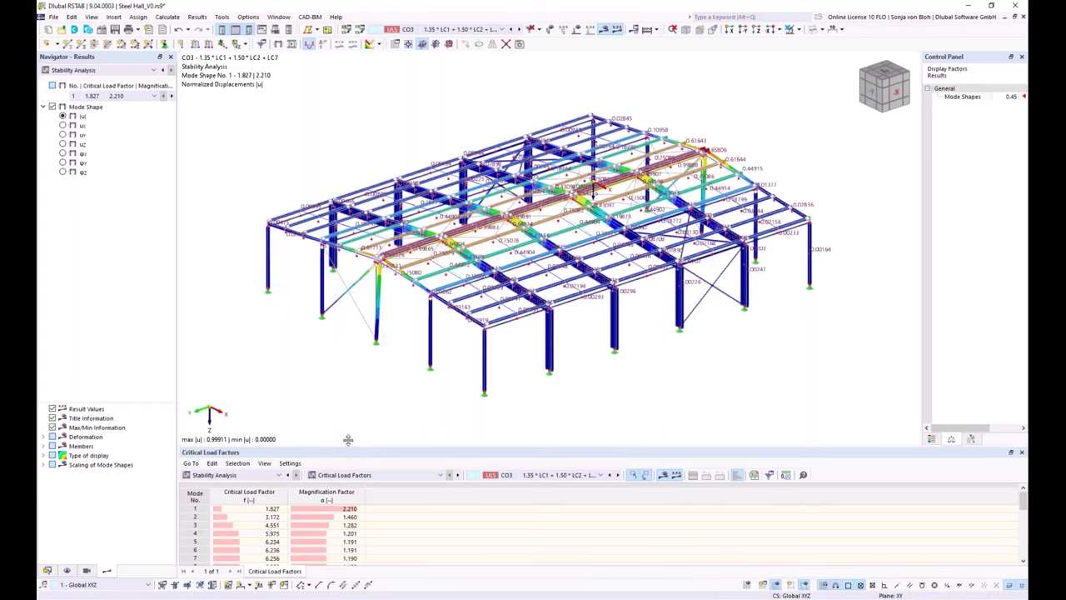
pyautogui.moveTo(346, 448); pyautogui.dragTo(351, 382)
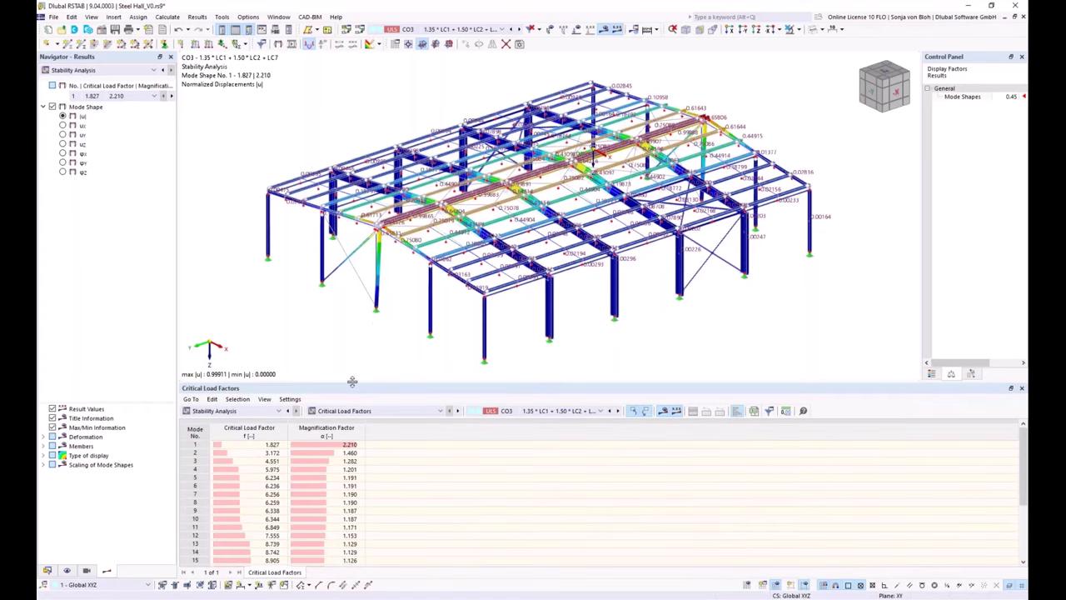
# Show the effective lengths and critical loads by member and enable filtering of that table's rows according to criteria
pyautogui.click(440, 411)
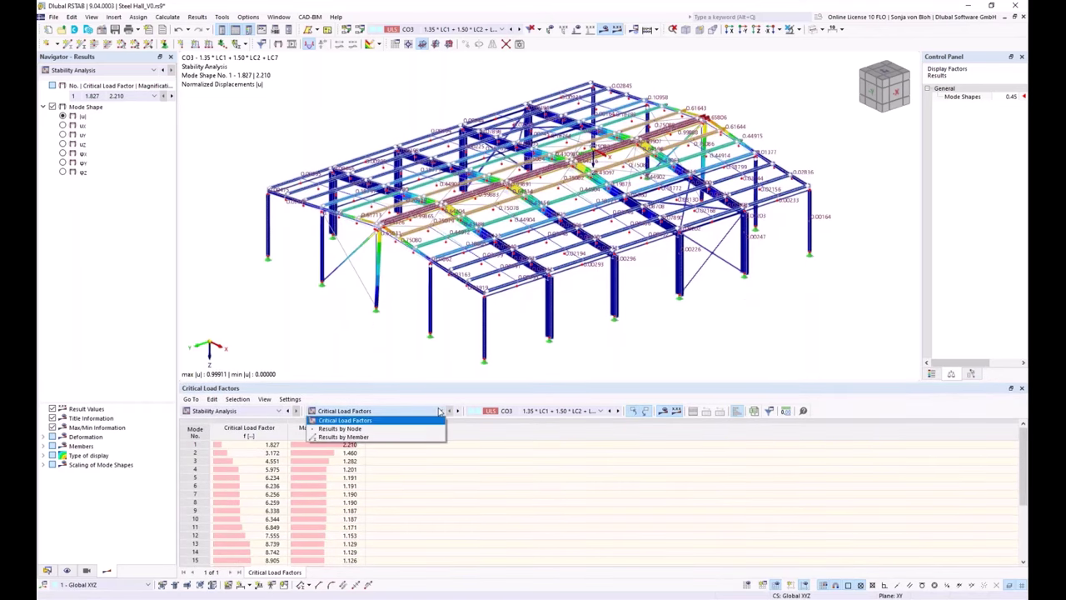
pyautogui.click(338, 437)
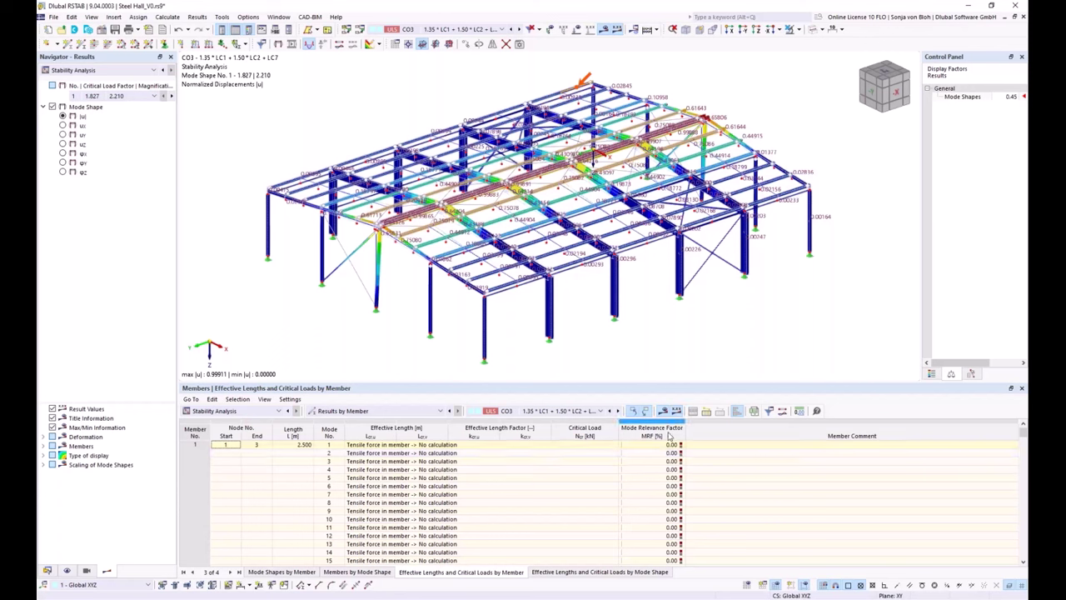
pyautogui.click(770, 413)
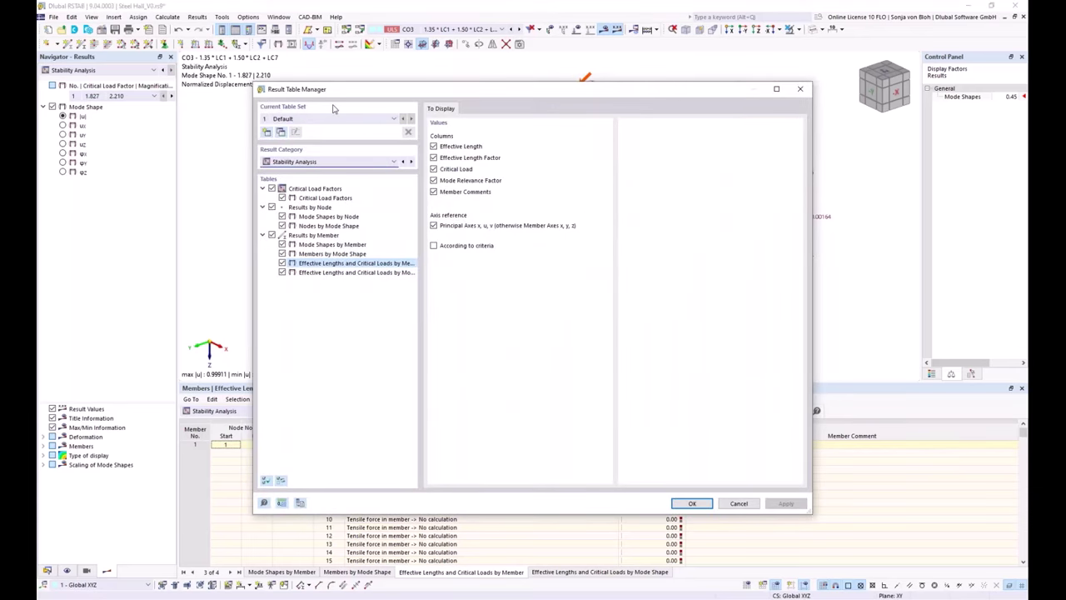
pyautogui.click(434, 245)
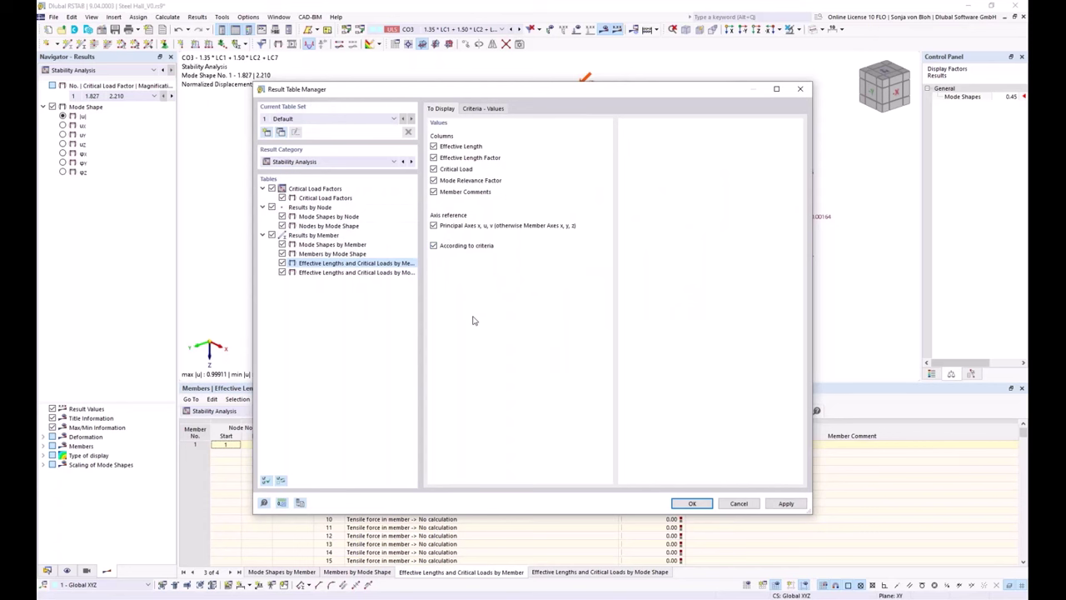
pyautogui.click(492, 110)
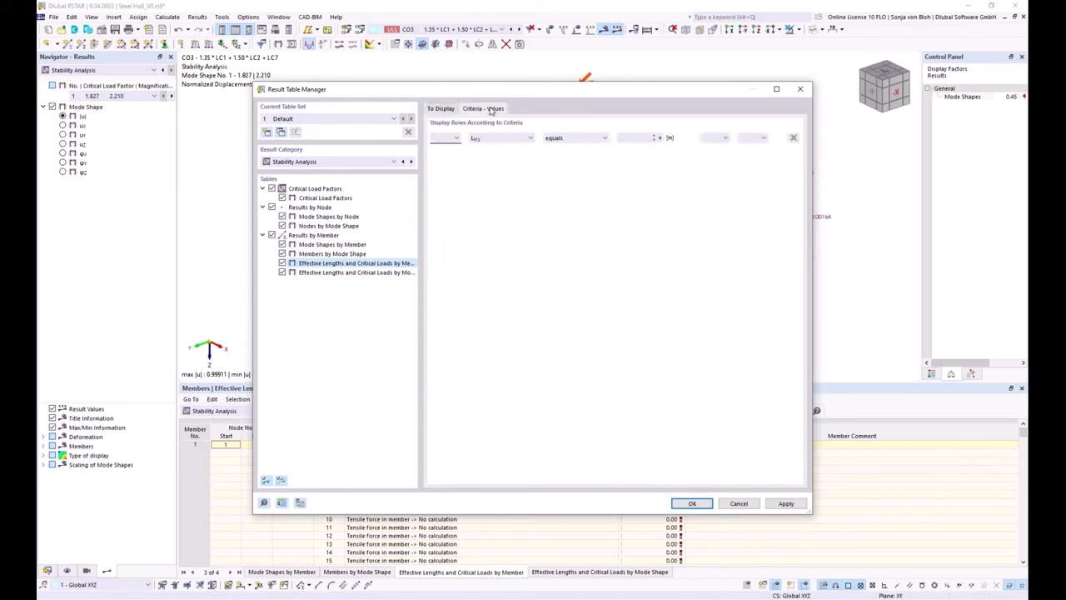
# Restrict the effective lengths table to rows whose mode relevance factor (MRF) is greater than a limit value
pyautogui.click(532, 138)
pyautogui.click(484, 188)
pyautogui.click(588, 139)
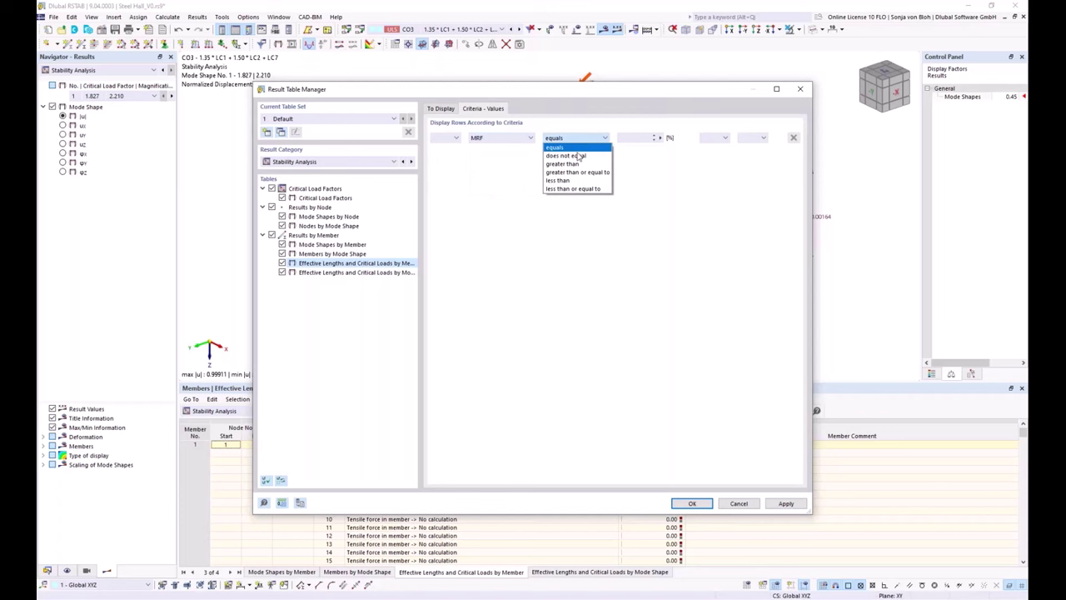
pyautogui.click(576, 165)
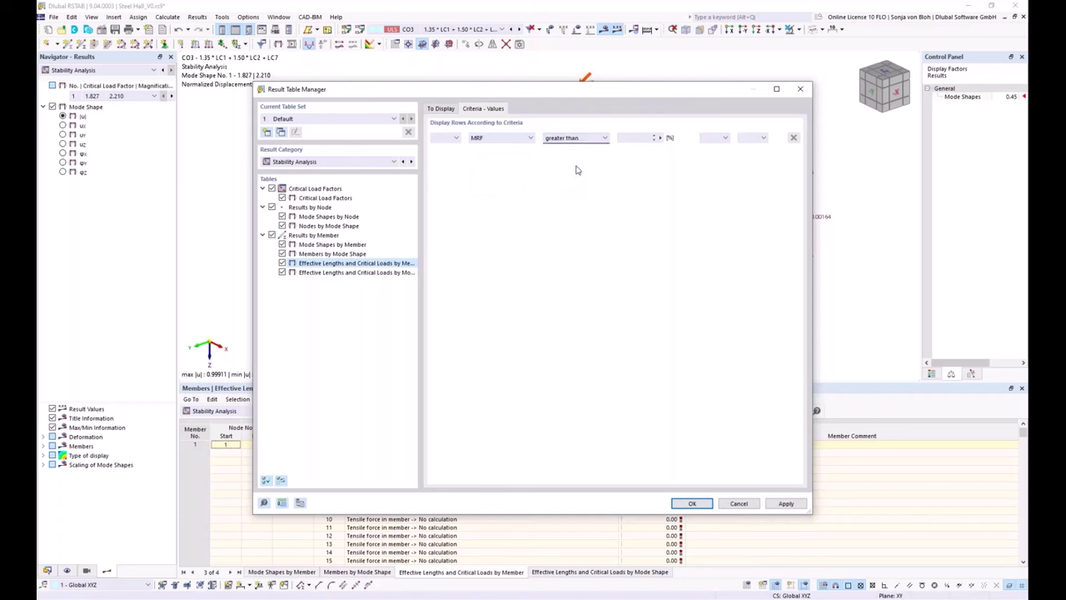
pyautogui.click(631, 138)
pyautogui.click(691, 504)
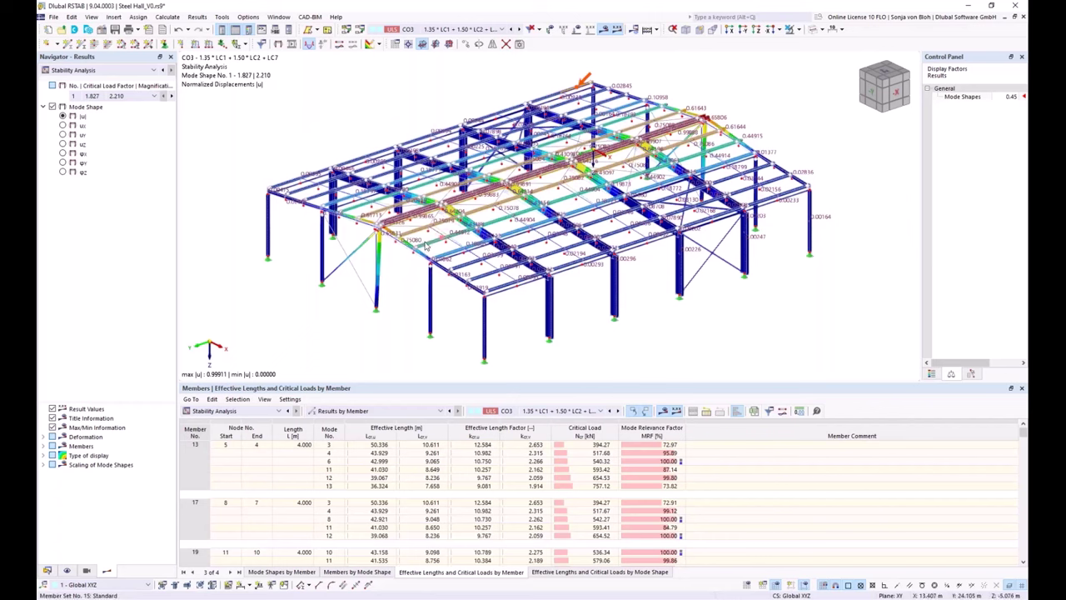
# Find the results of purlin member 258 and examine its mode shape 21 in the model
pyautogui.click(427, 247)
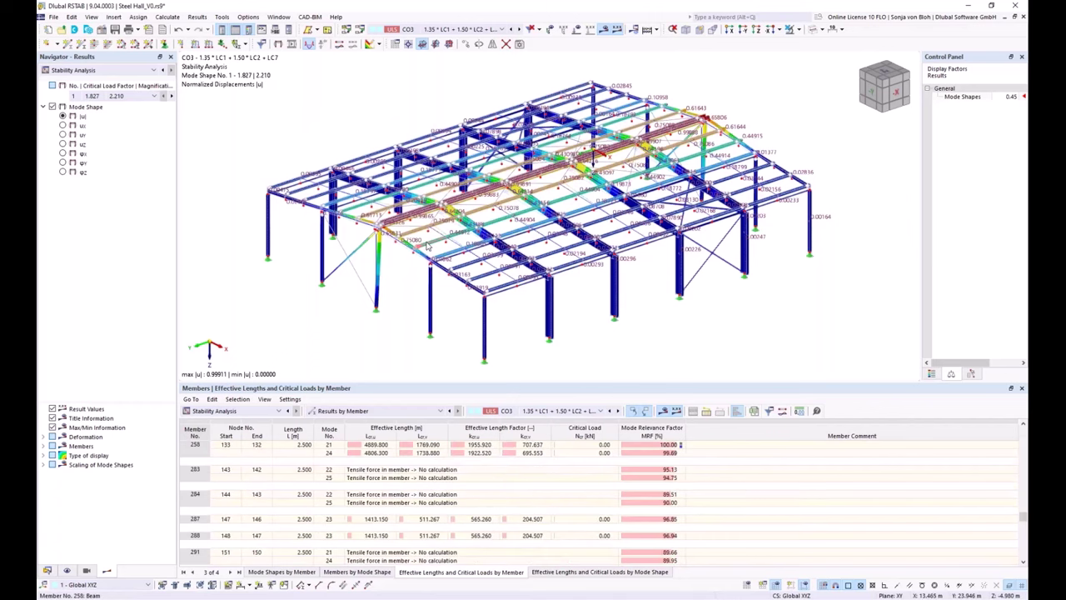
pyautogui.scroll(2, 423, 257)
pyautogui.scroll(3, 423, 257)
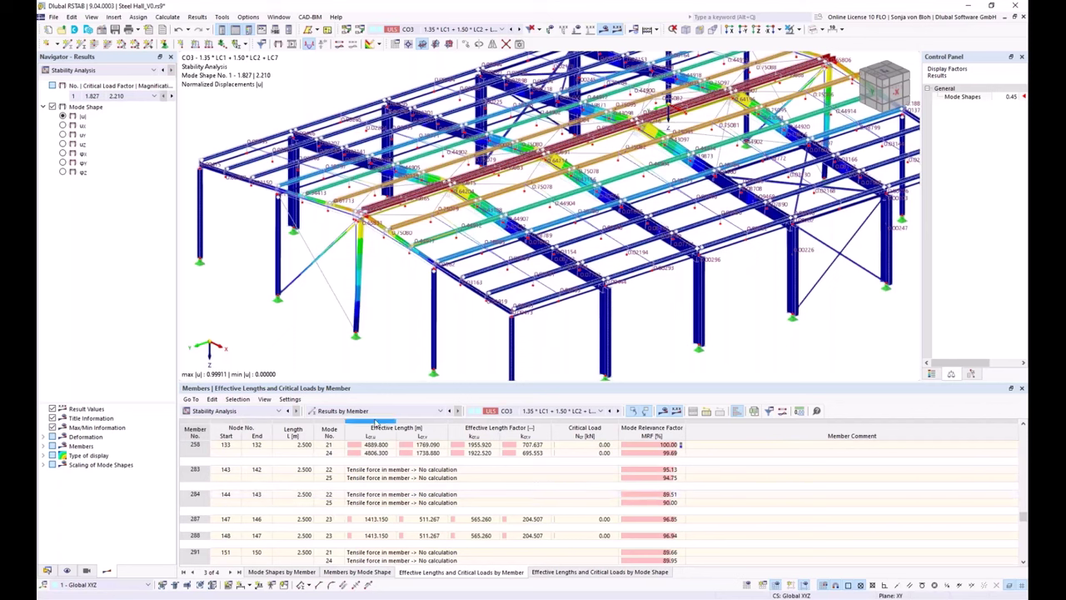
pyautogui.click(641, 448)
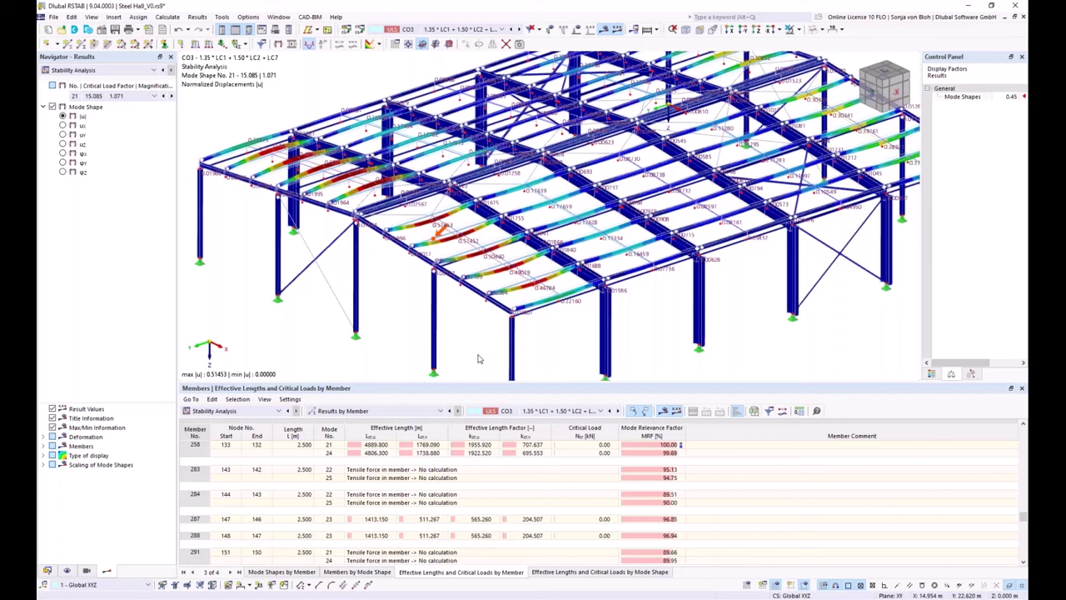
pyautogui.scroll(5, 552, 181)
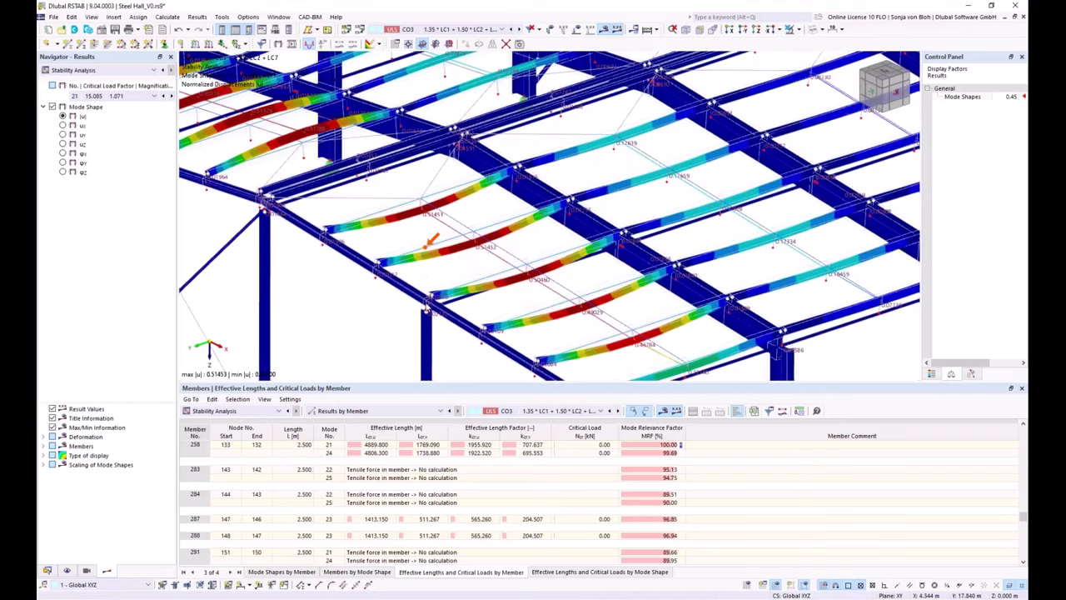
pyautogui.keyDown('ctrl'); pyautogui.moveTo(552, 182); pyautogui.dragTo(492, 279, button='middle'); pyautogui.keyUp('ctrl')
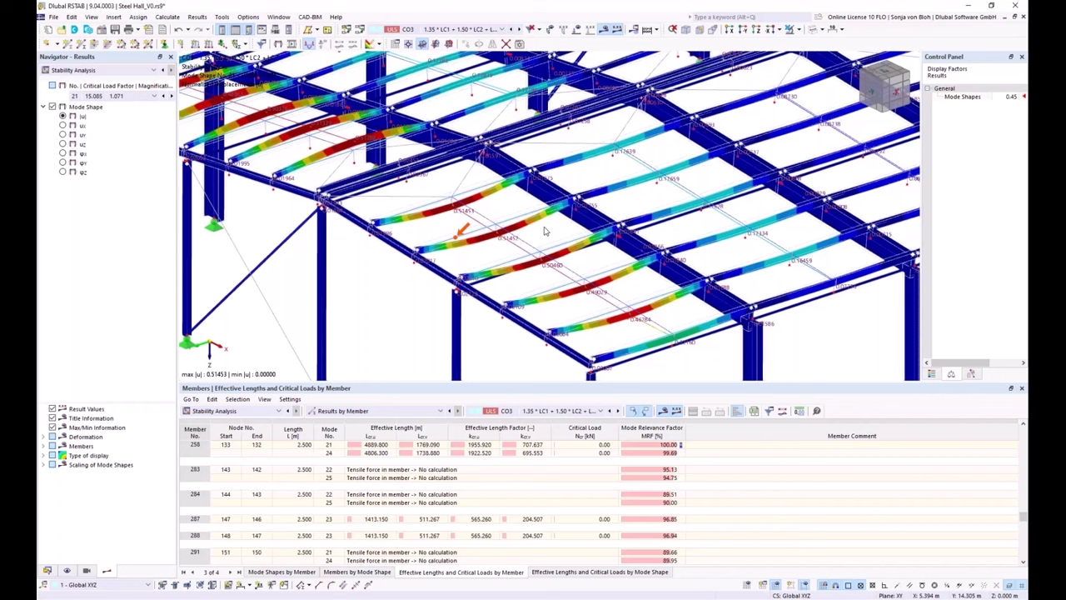
# Create a new local imperfection case IC3 named "Imp +y", accepting the deletion of all results
pyautogui.click(46, 571)
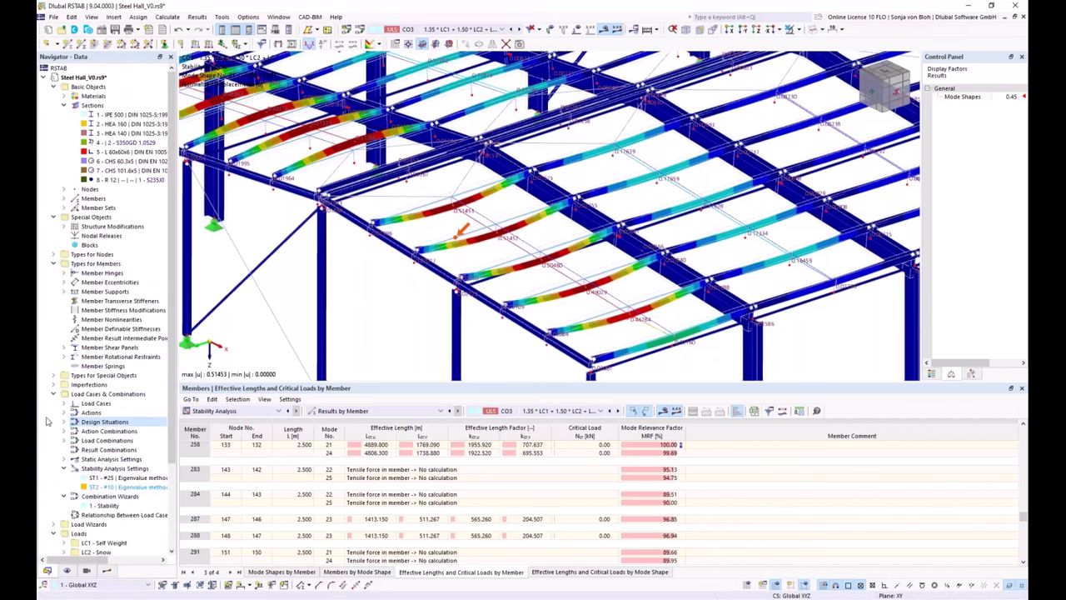
pyautogui.click(53, 385)
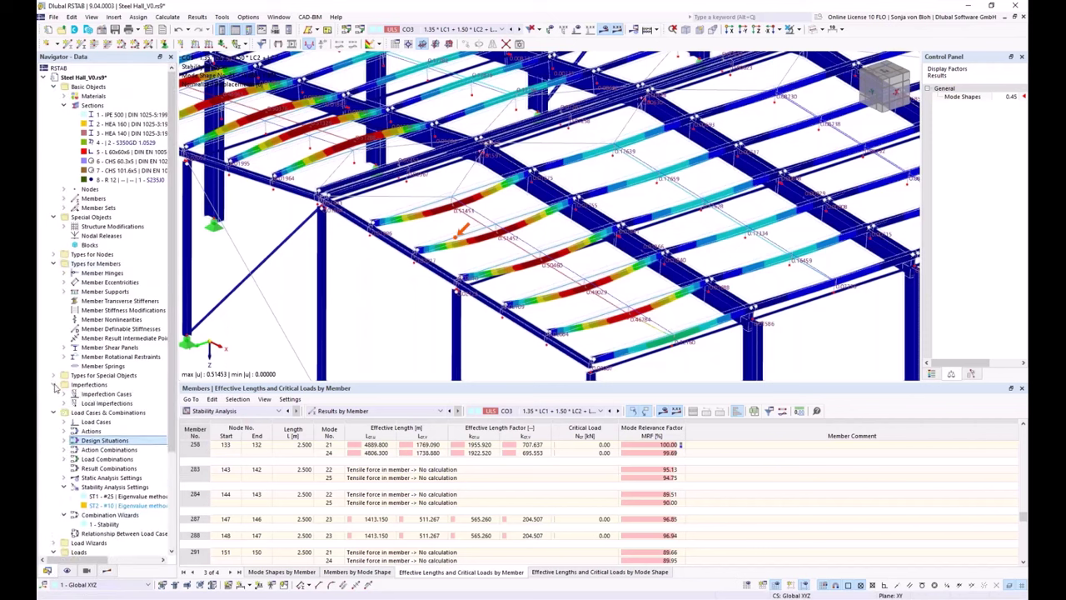
pyautogui.rightClick(110, 395)
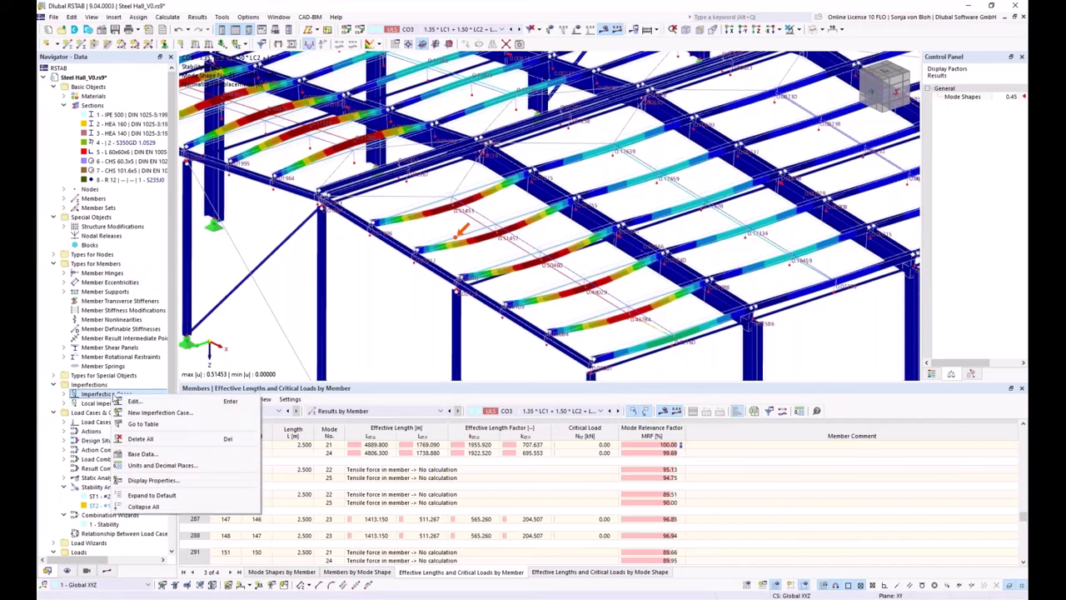
pyautogui.click(159, 413)
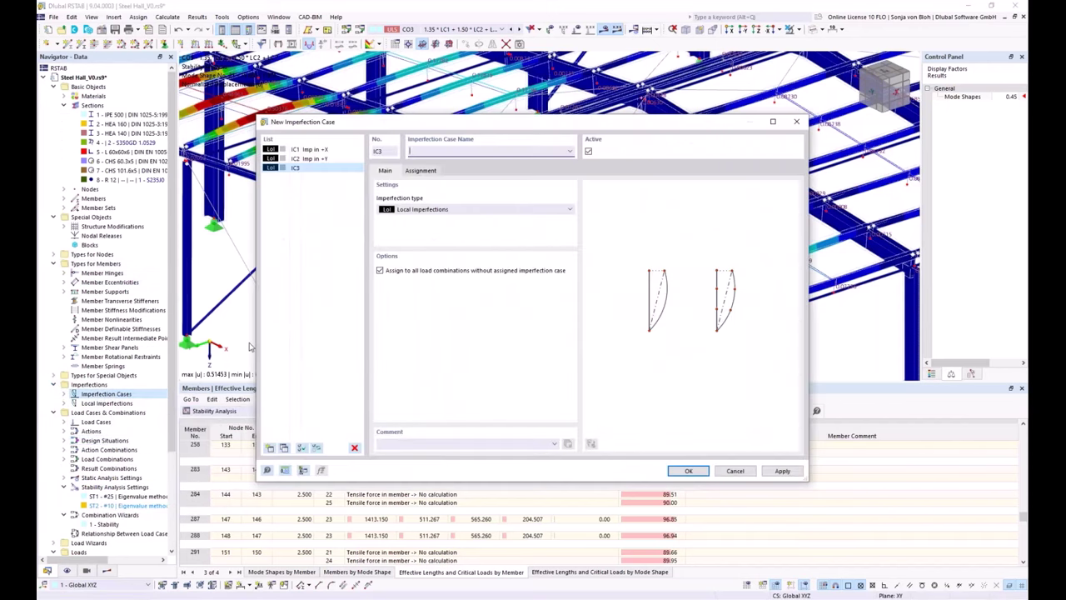
pyautogui.write('Imp +y')
pyautogui.click(688, 472)
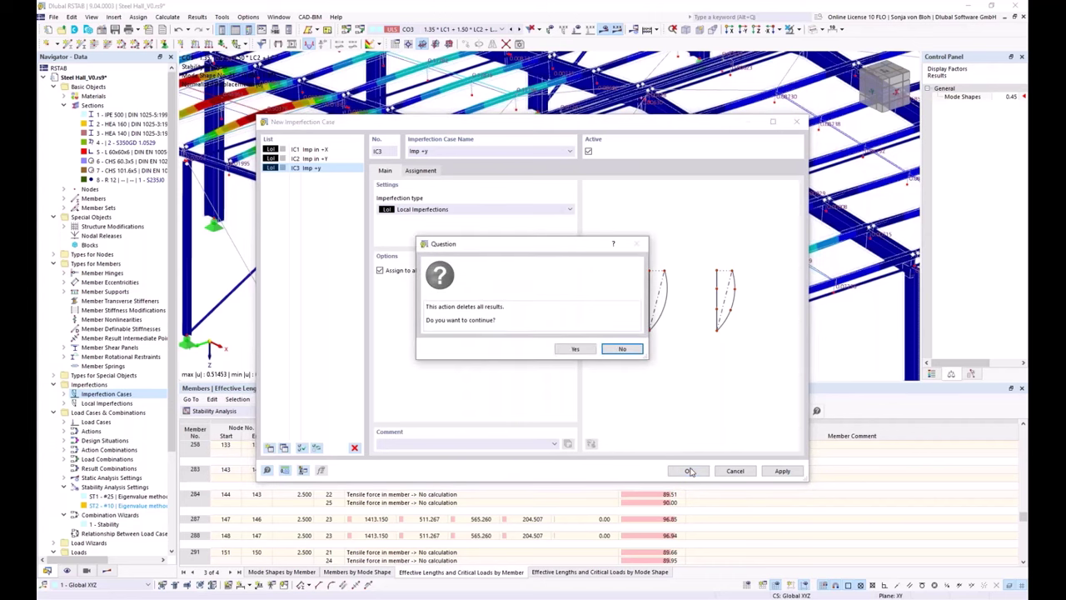
pyautogui.click(575, 350)
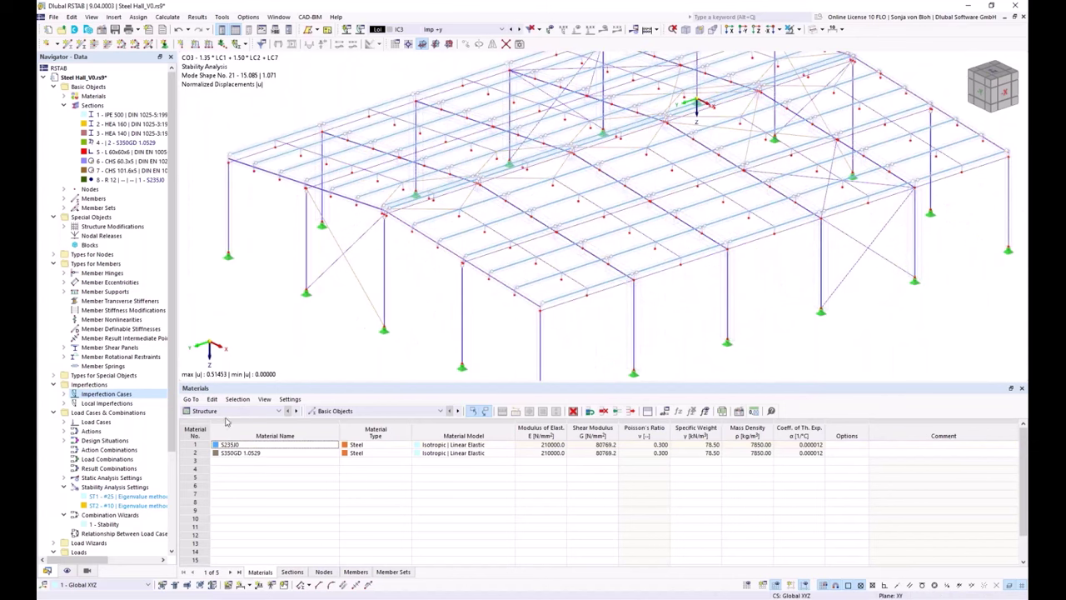
# Create a new member set imperfection under IC3 with type Initial Bow and definition type Manually - Relative
pyautogui.click(65, 404)
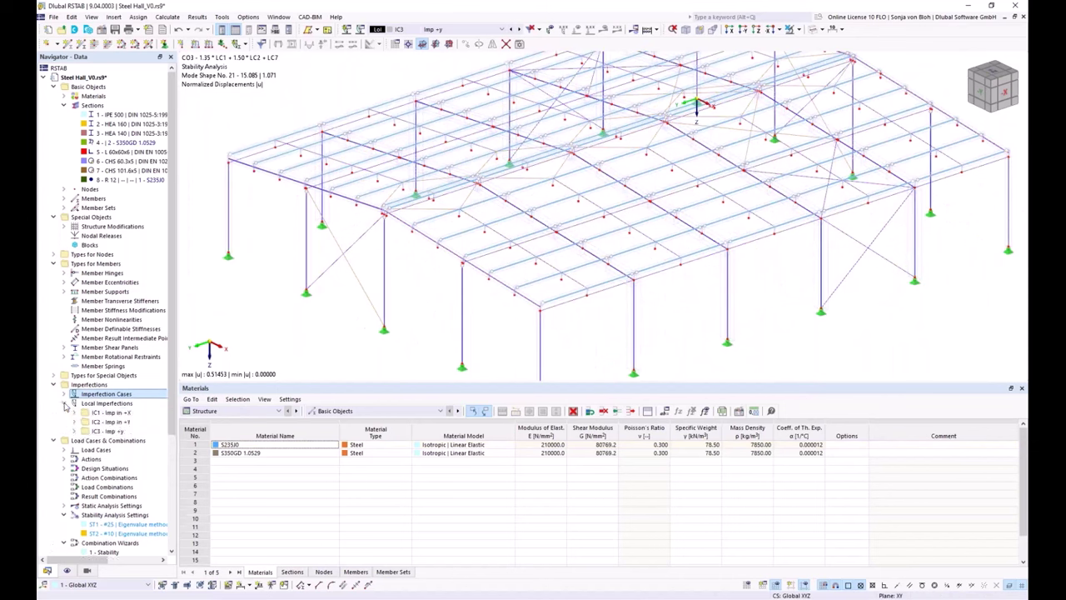
pyautogui.click(74, 430)
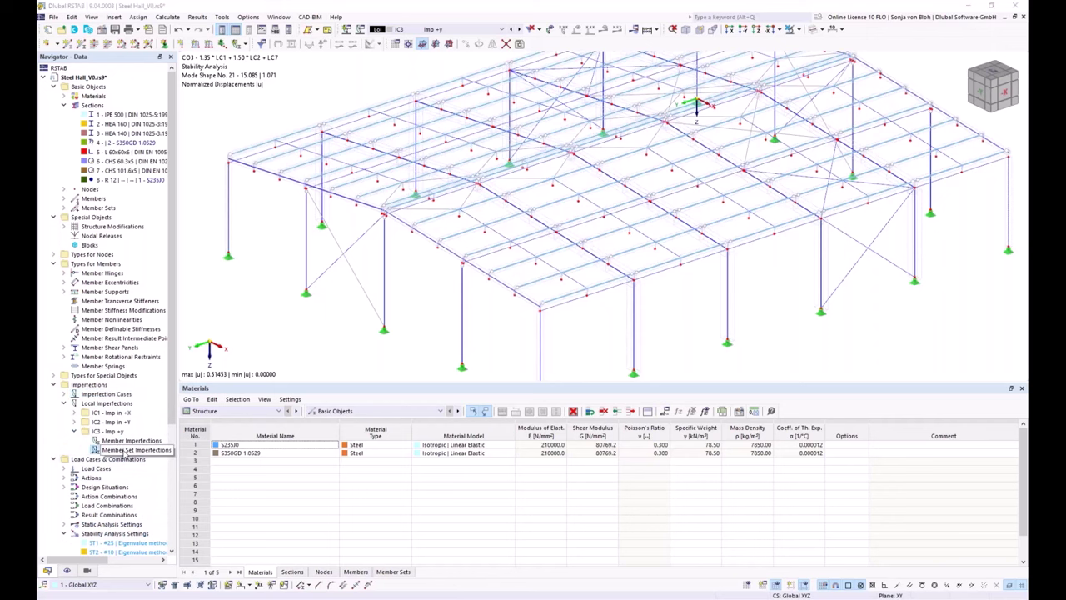
pyautogui.rightClick(124, 451)
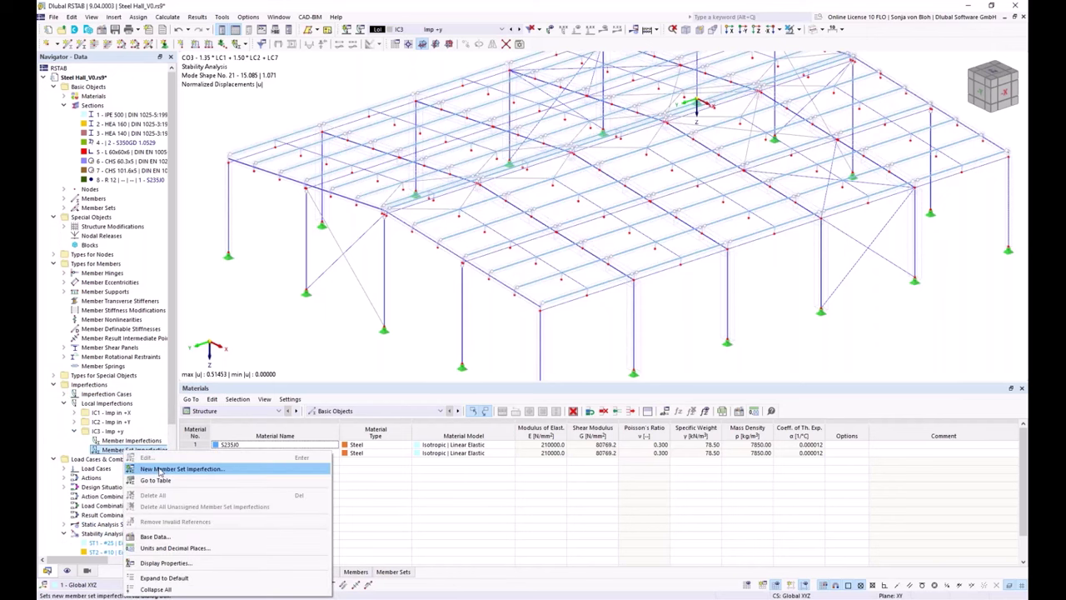
pyautogui.press('Escape')
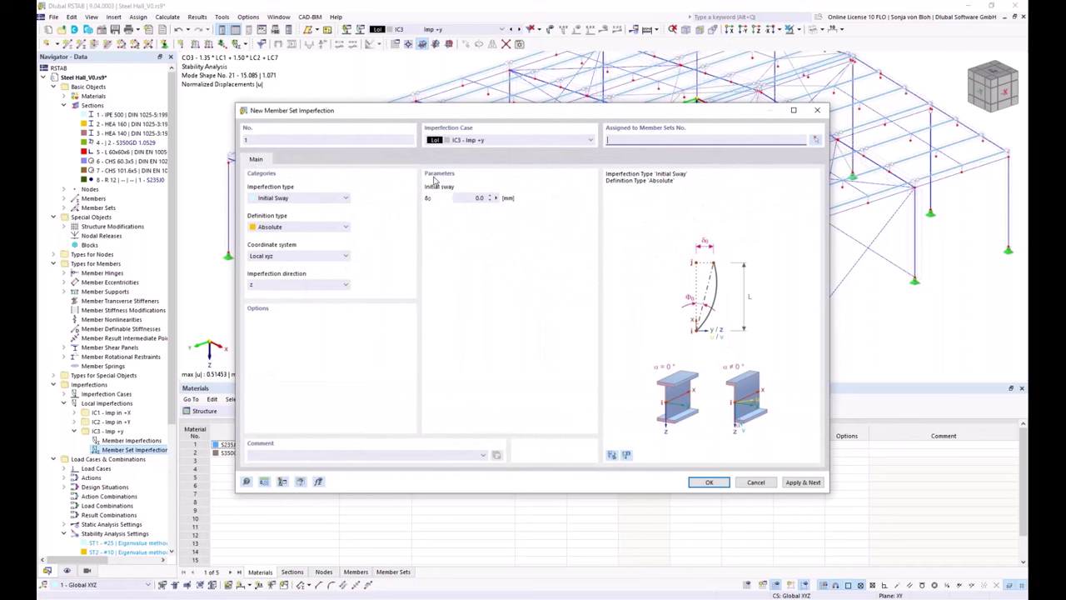
pyautogui.click(343, 200)
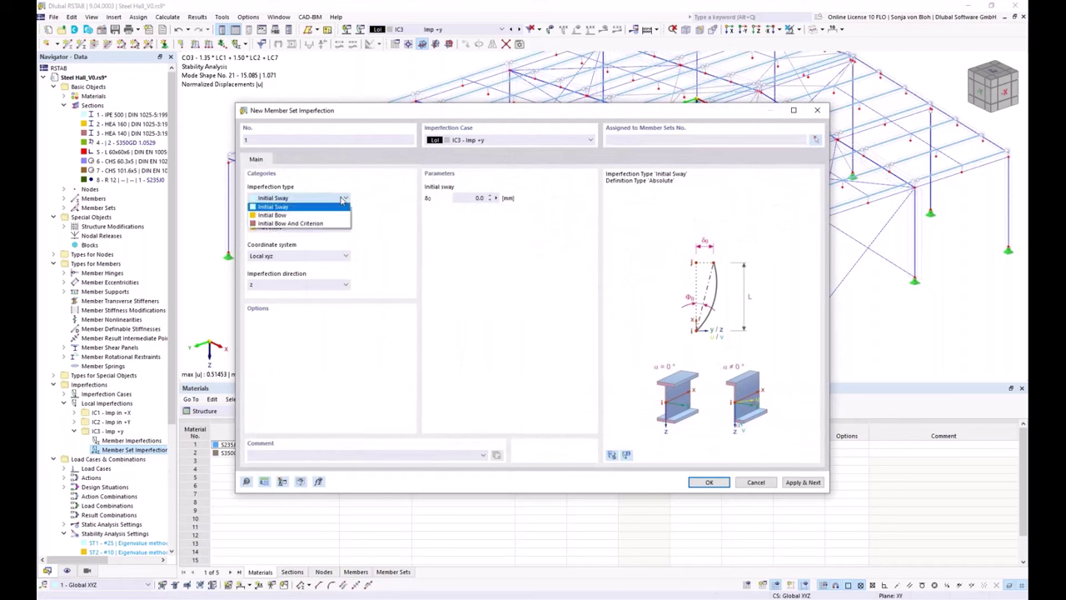
pyautogui.click(303, 217)
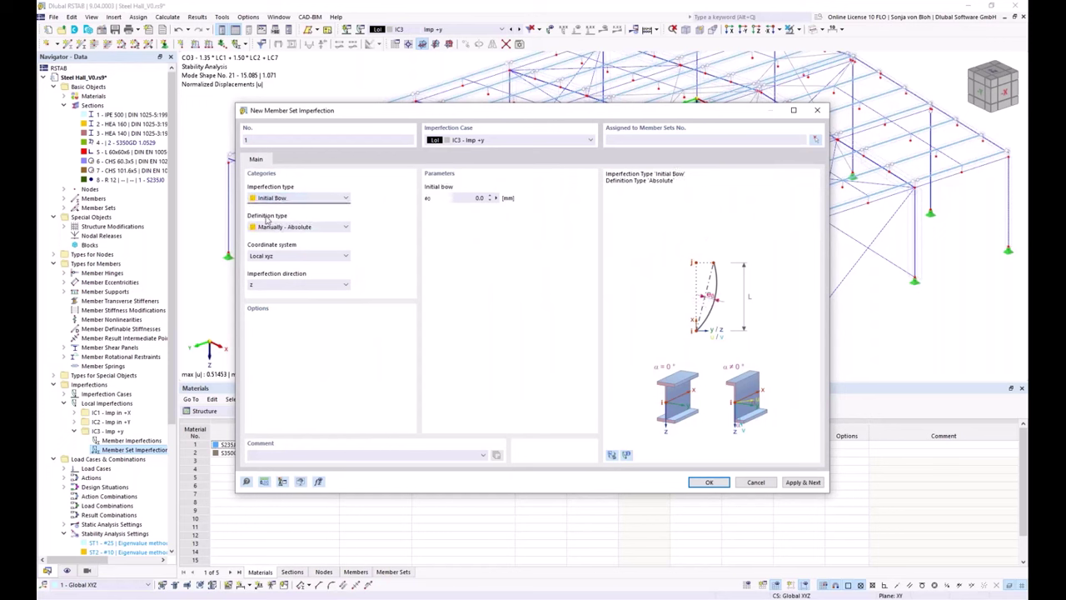
pyautogui.click(343, 227)
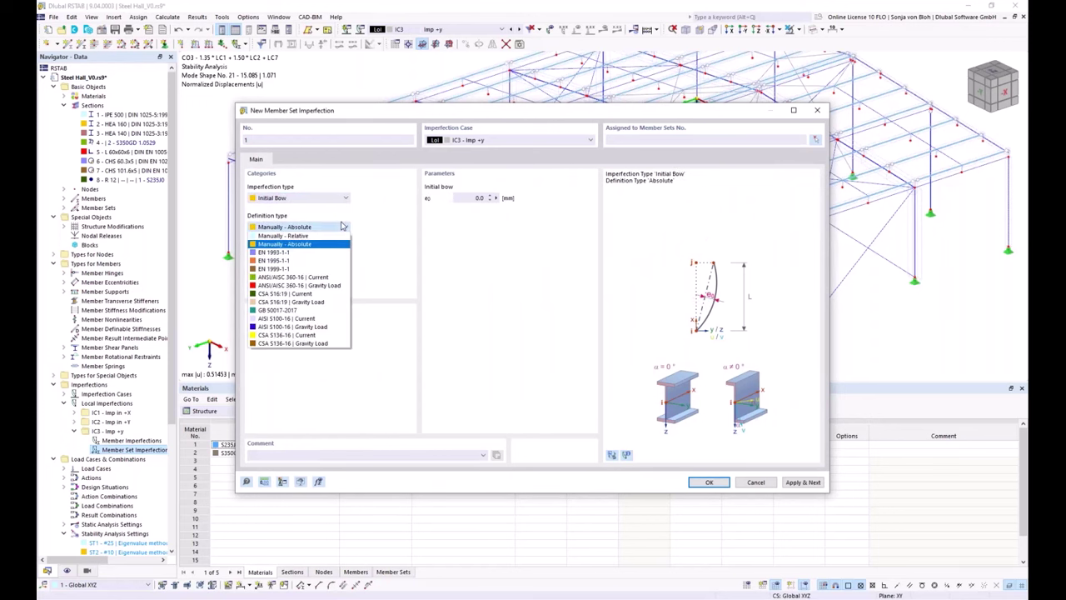
pyautogui.click(323, 236)
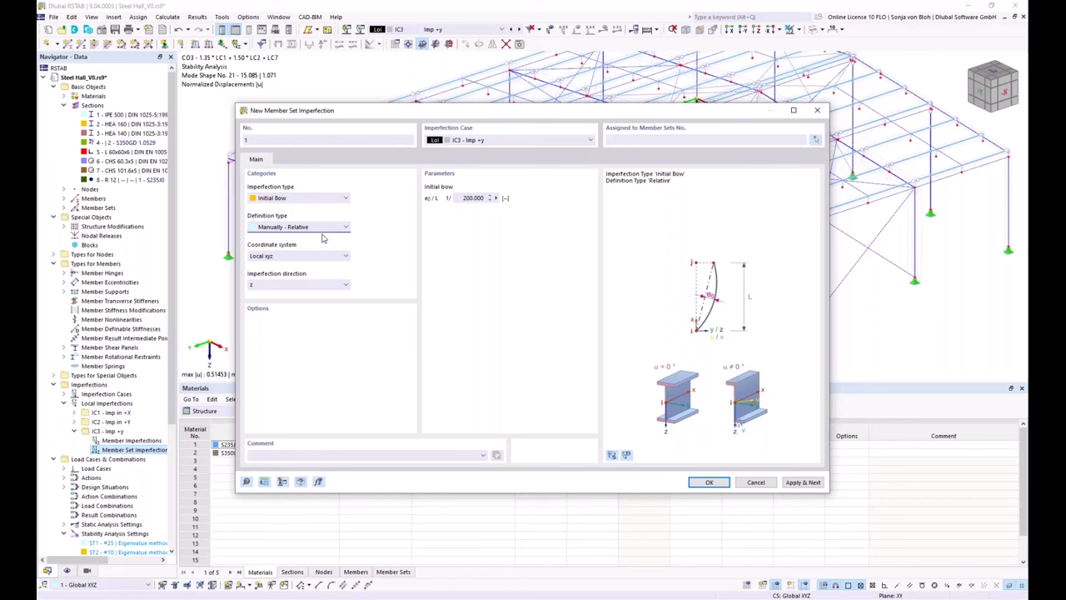
# Set the initial bow of the member set imperfection to 1/250 in the local y direction
pyautogui.doubleClick(471, 198)
pyautogui.write('250')
pyautogui.click(345, 287)
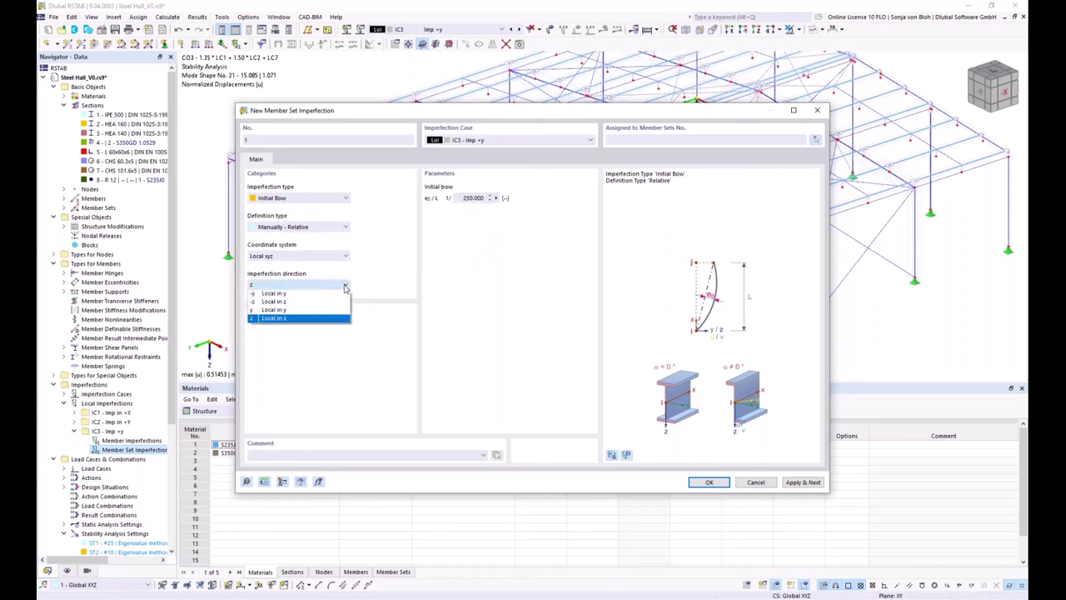
pyautogui.click(263, 310)
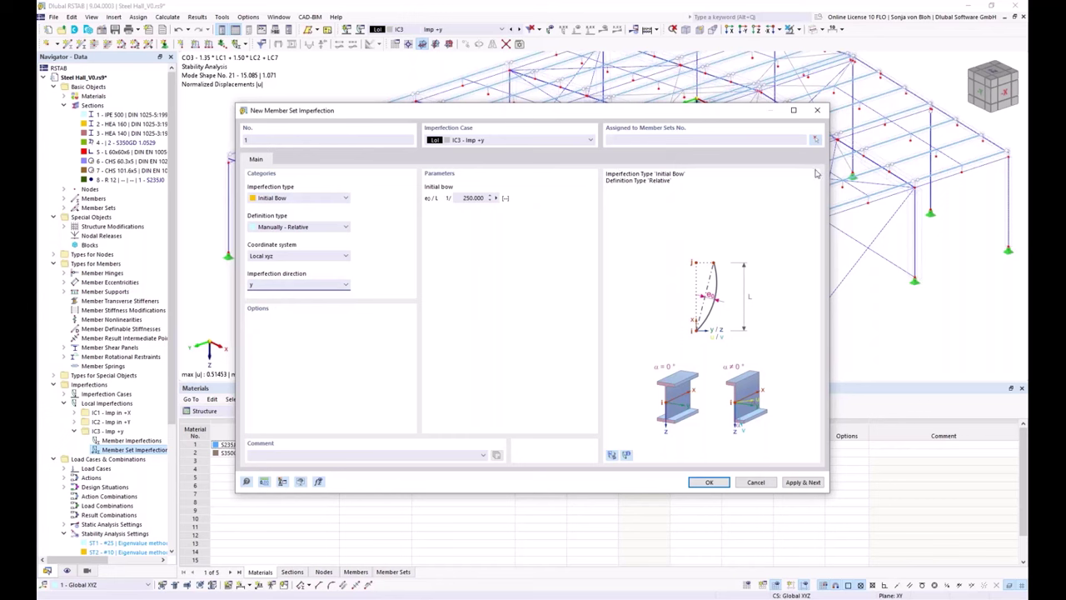
# Assign the initial bow to purlin member sets 7-76, isolating the purlin section in the model for selection, and save the imperfection
pyautogui.click(816, 140)
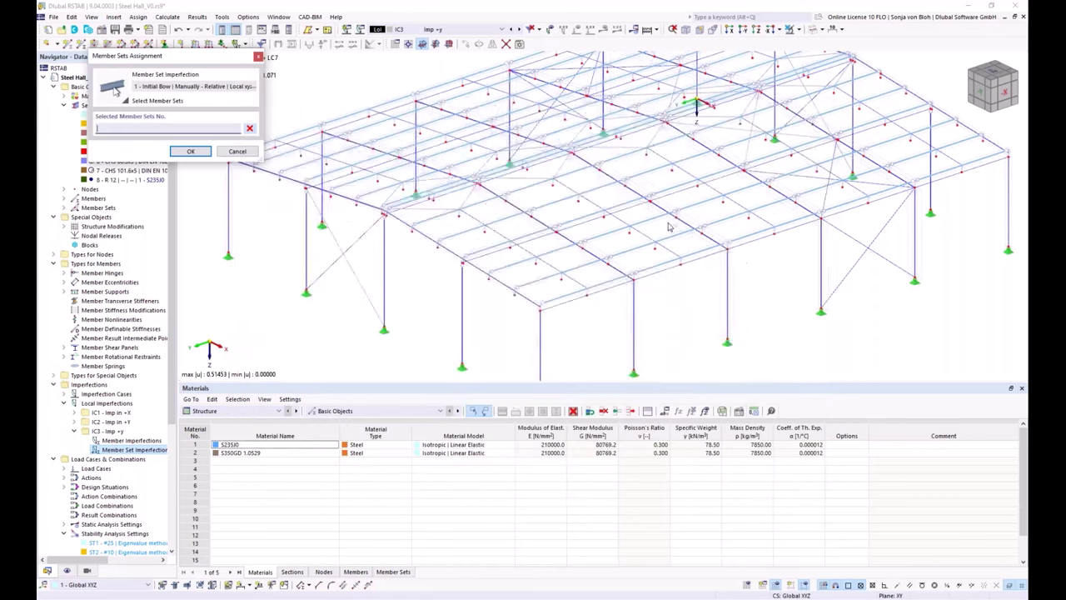
pyautogui.click(87, 572)
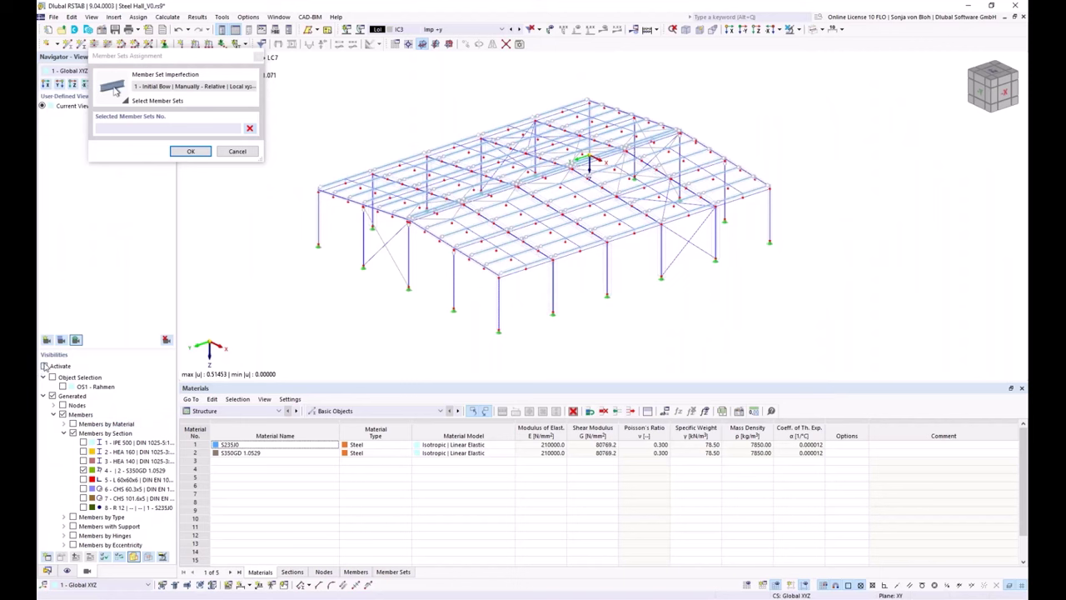
pyautogui.click(44, 366)
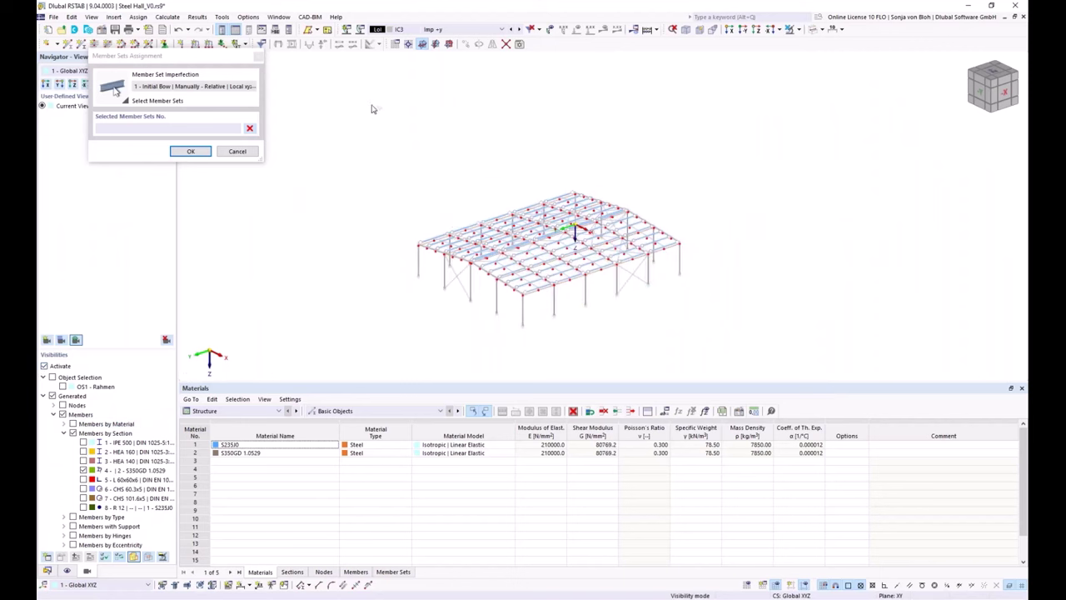
pyautogui.moveTo(372, 110); pyautogui.dragTo(774, 328)
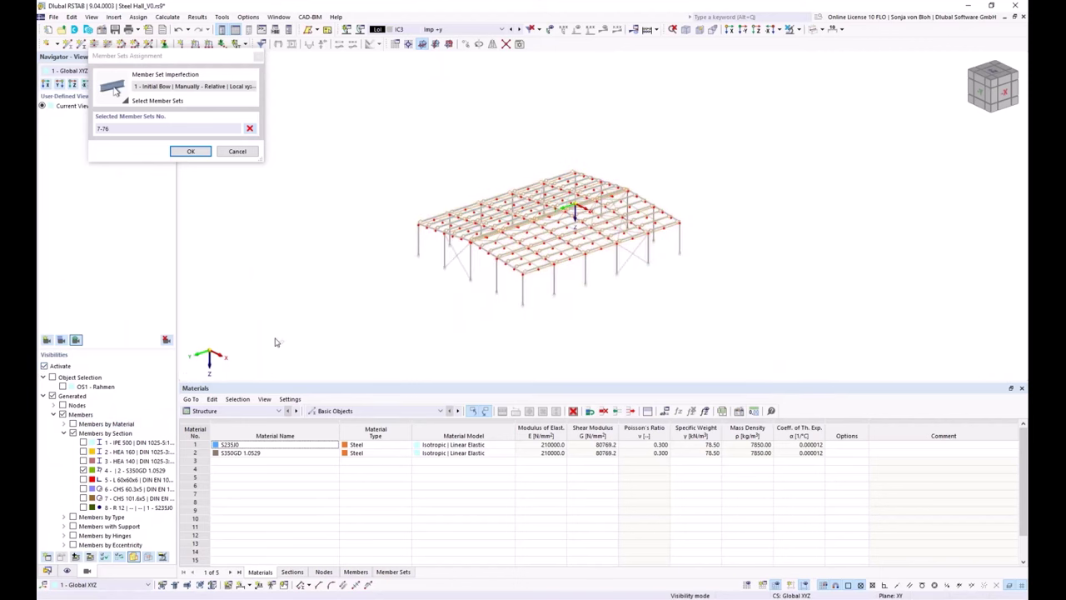
pyautogui.click(190, 152)
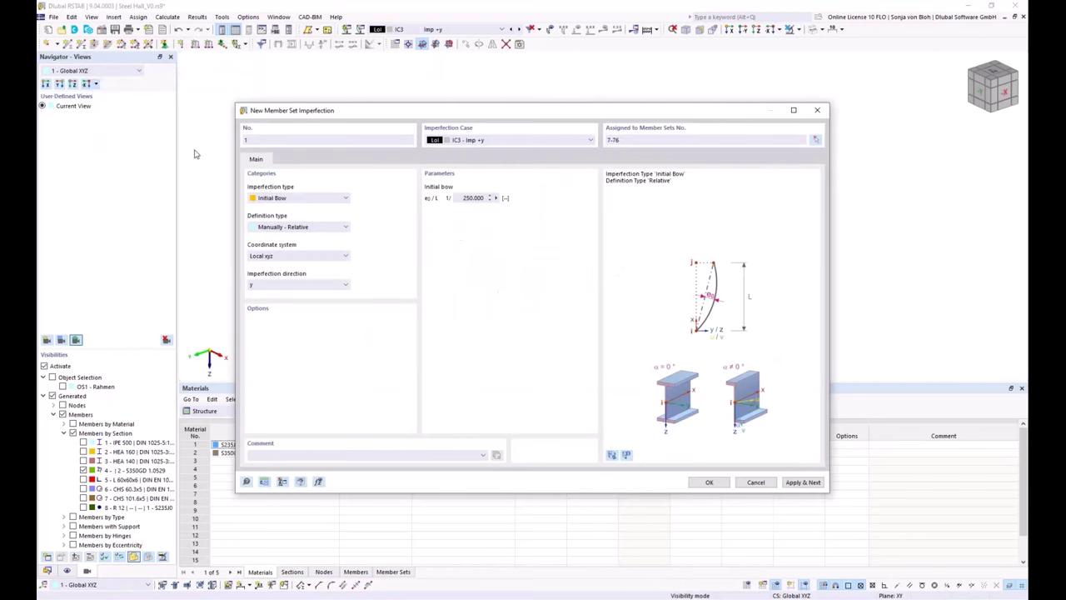
pyautogui.click(709, 482)
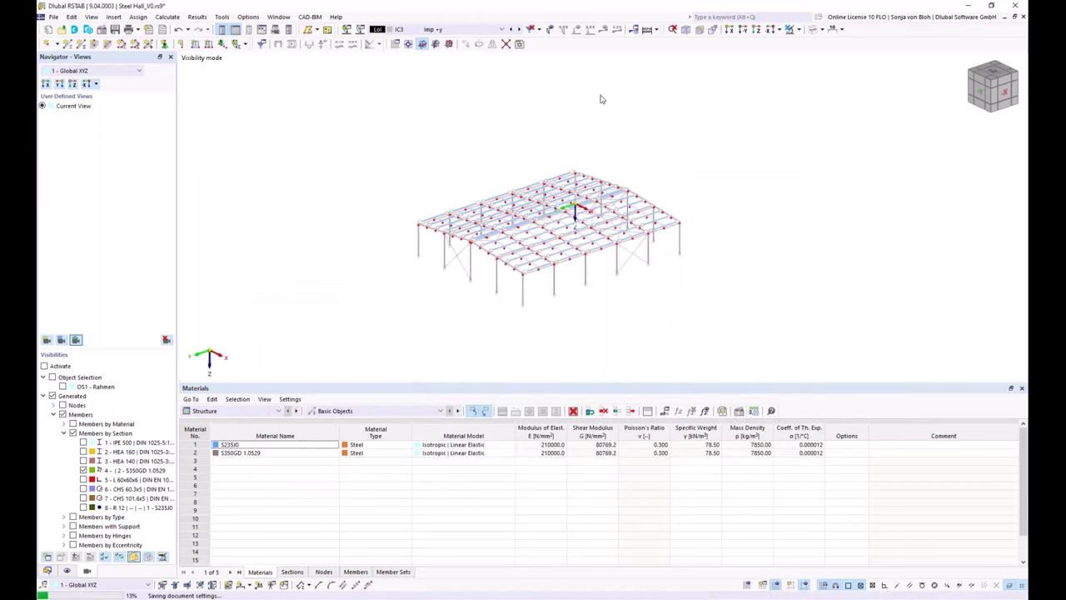
# Display the imperfections of IC3 in the model and inspect the bows along the purlins in an enlarged work area
pyautogui.click(550, 30)
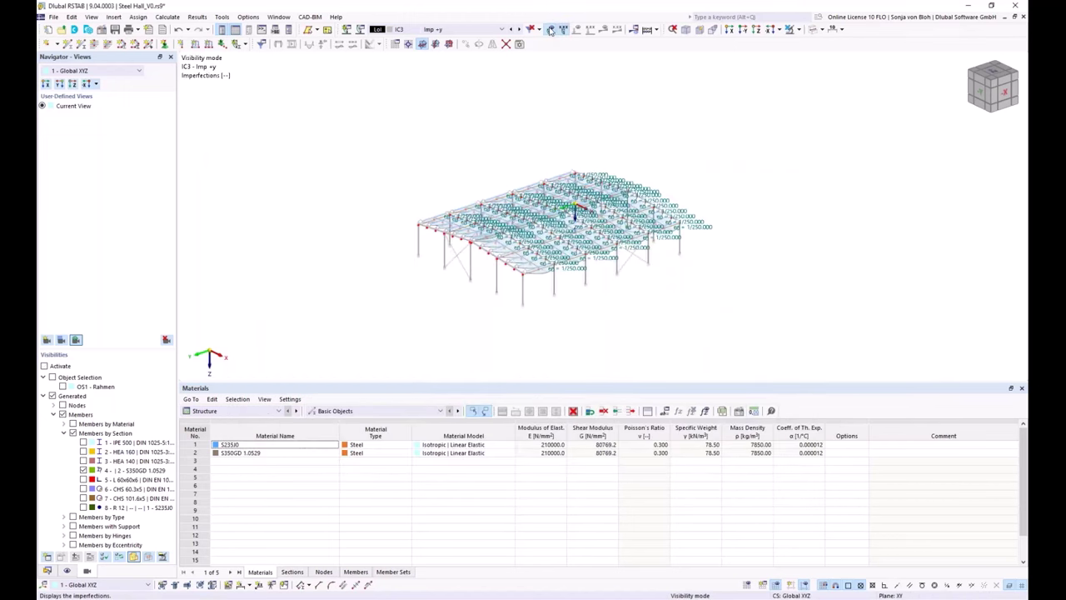
pyautogui.scroll(3, 500, 233)
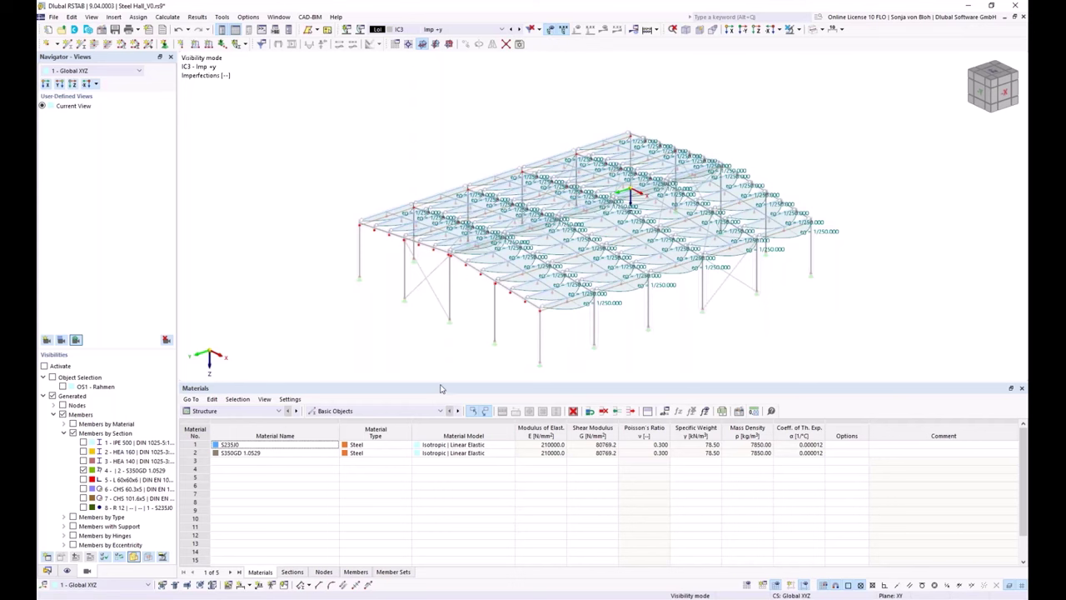
pyautogui.moveTo(441, 385); pyautogui.dragTo(467, 456)
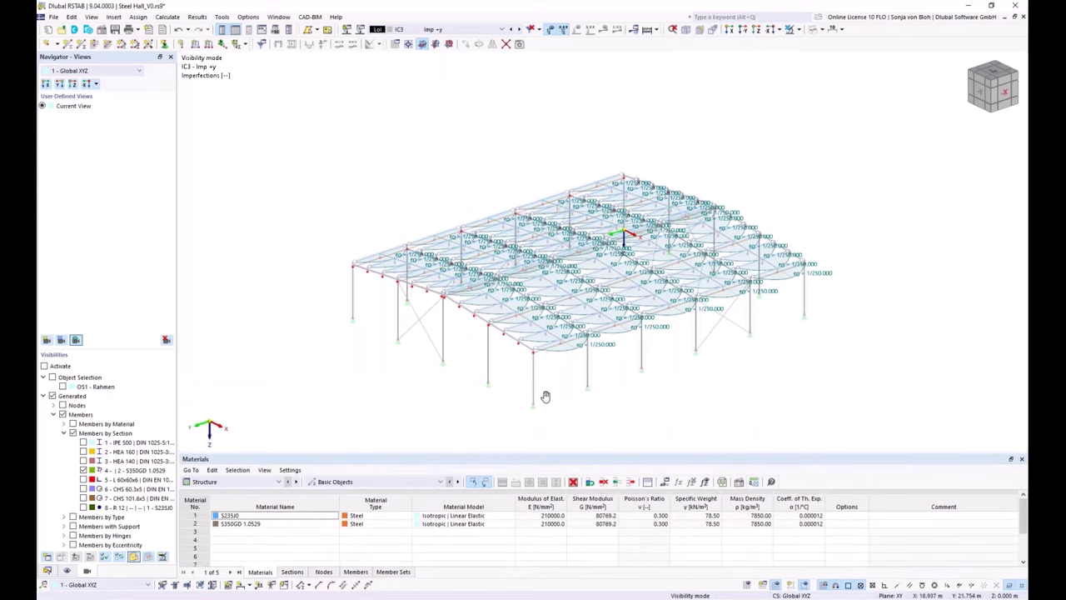
pyautogui.scroll(2, 494, 372)
pyautogui.moveTo(422, 362); pyautogui.dragTo(433, 352, button='middle')
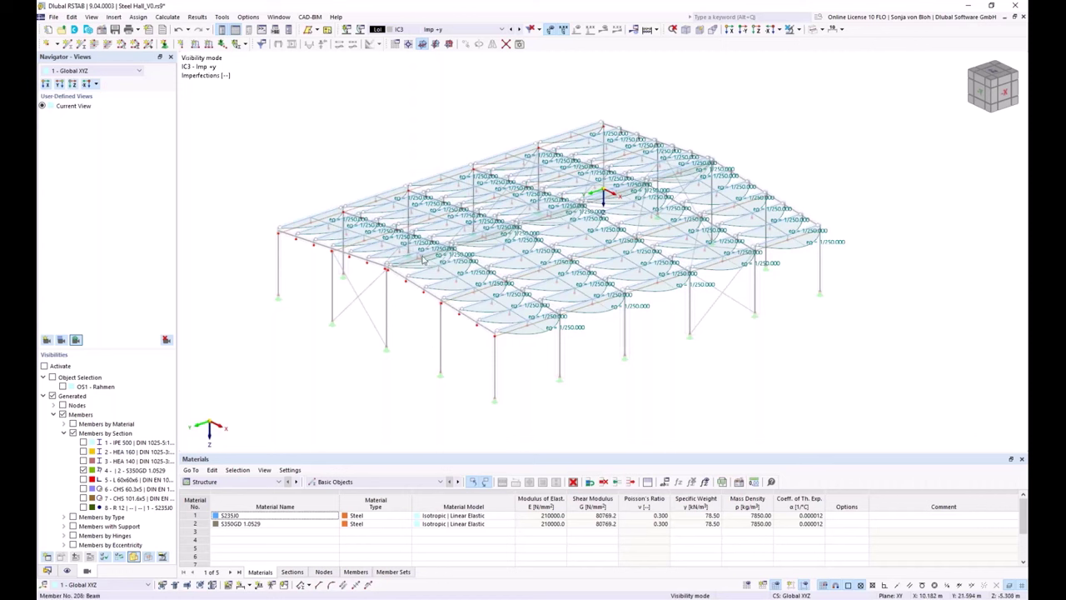
# Copy imperfection case IC3 to a new case IC4 and name it "Imp -y"
pyautogui.click(47, 571)
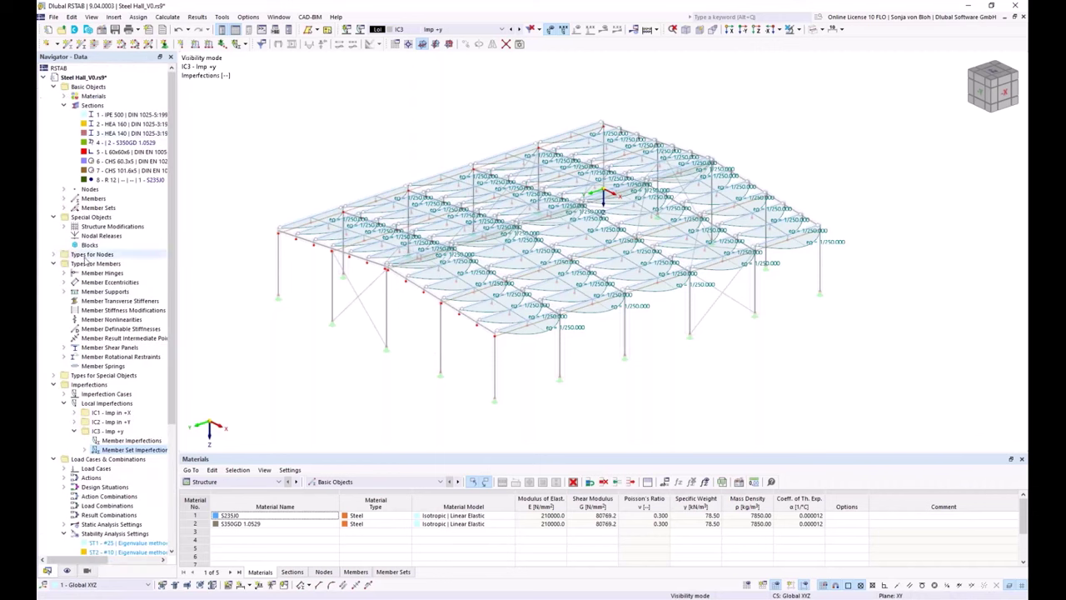
pyautogui.click(62, 395)
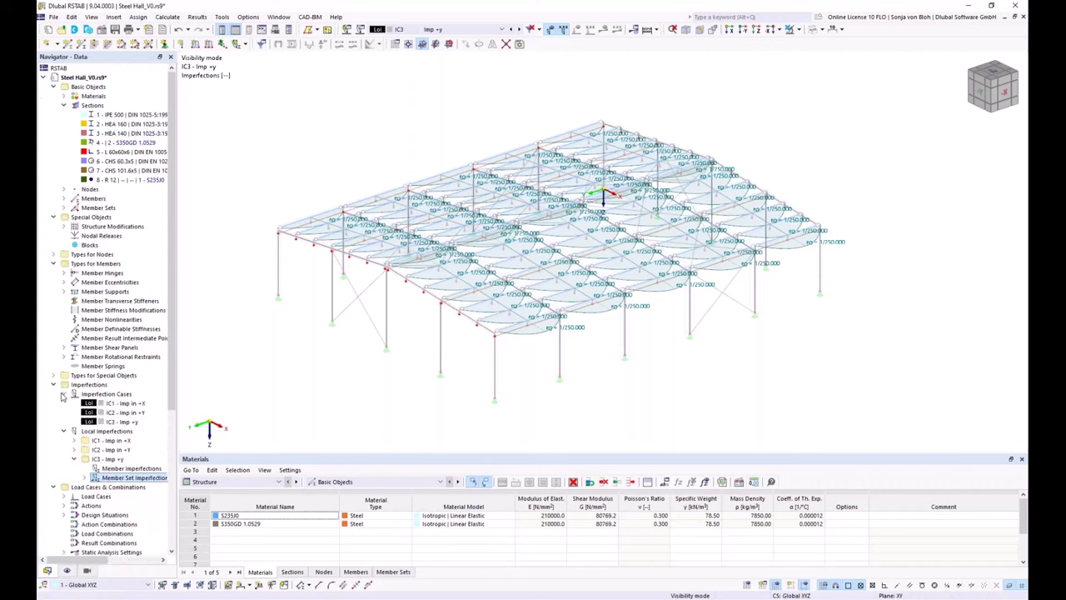
pyautogui.doubleClick(121, 421)
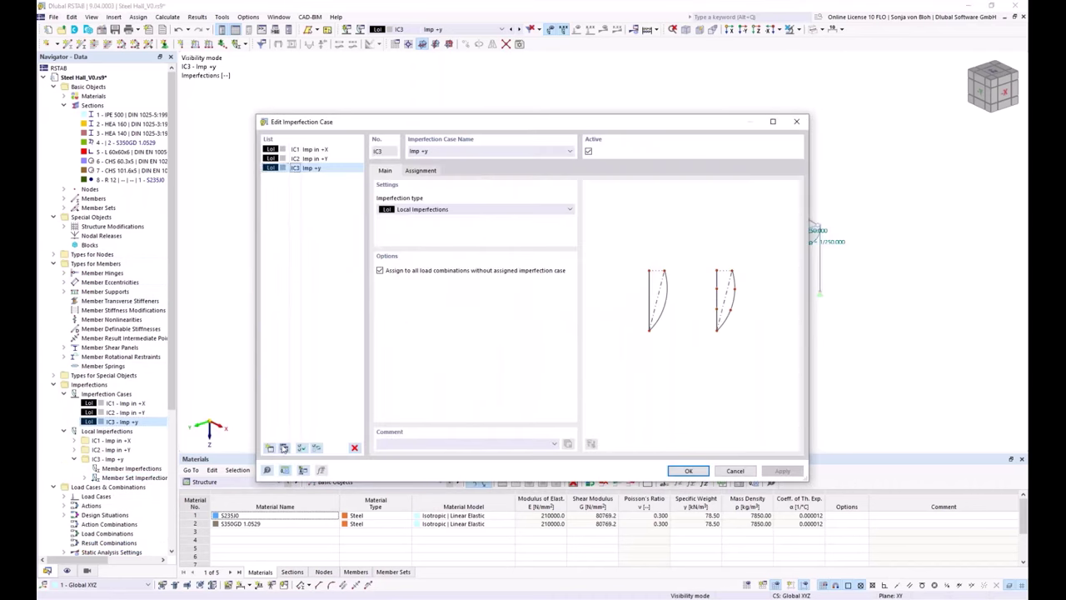
pyautogui.click(283, 449)
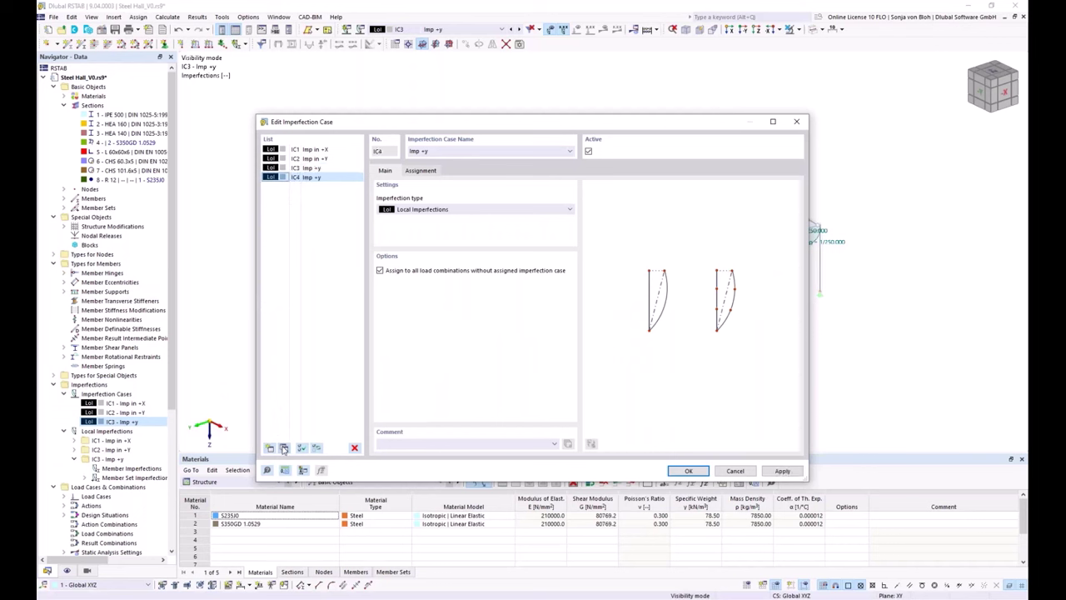
pyautogui.click(426, 152)
pyautogui.press('BackSpace')
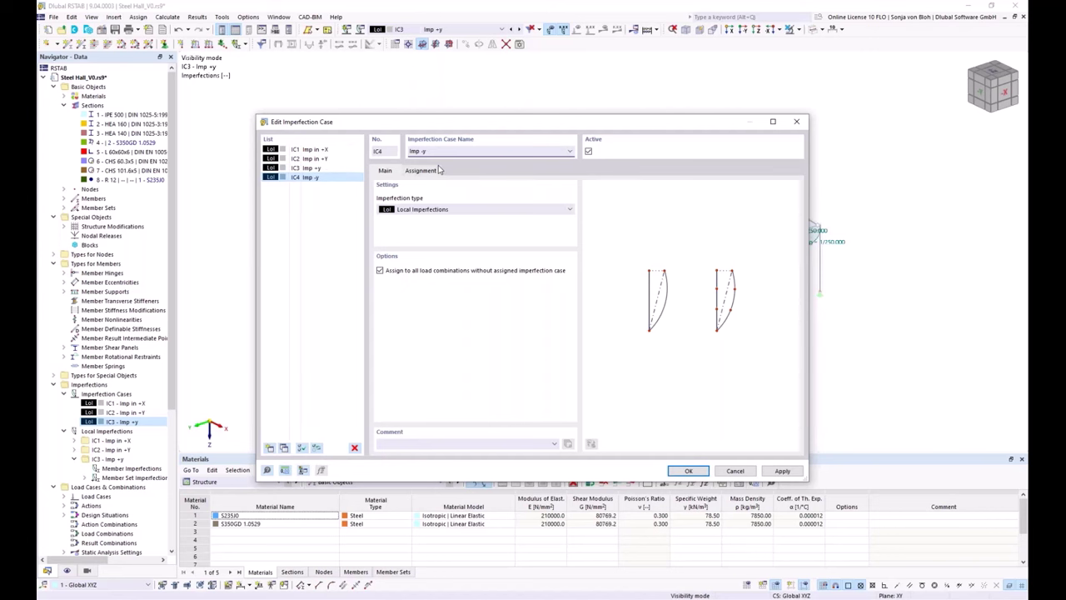
pyautogui.click(690, 472)
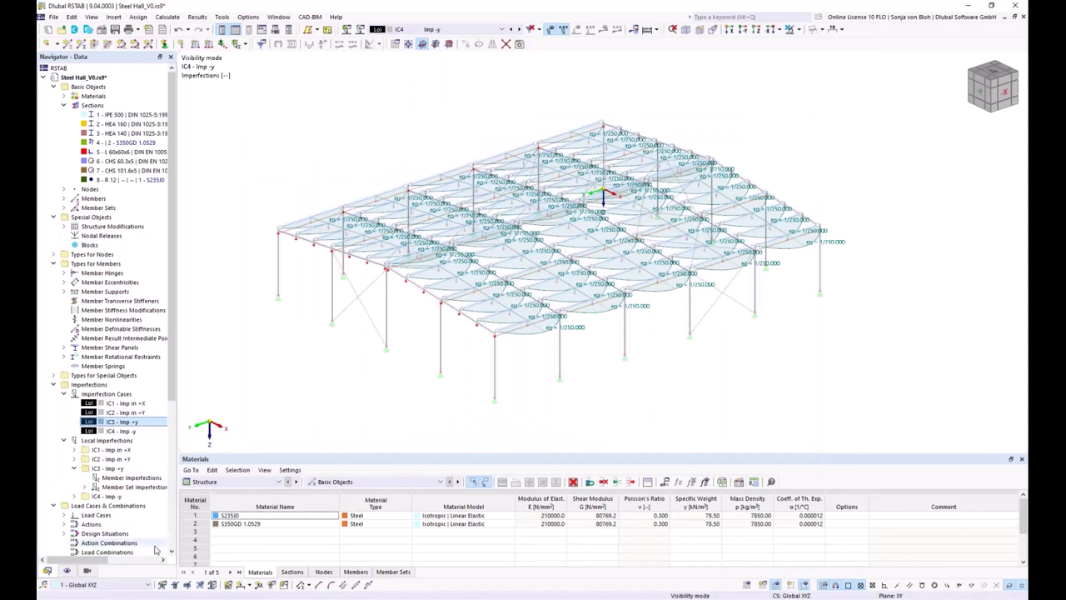
# Set the imperfection direction of the member set initial bow in IC4 to -y
pyautogui.click(74, 496)
pyautogui.click(95, 515)
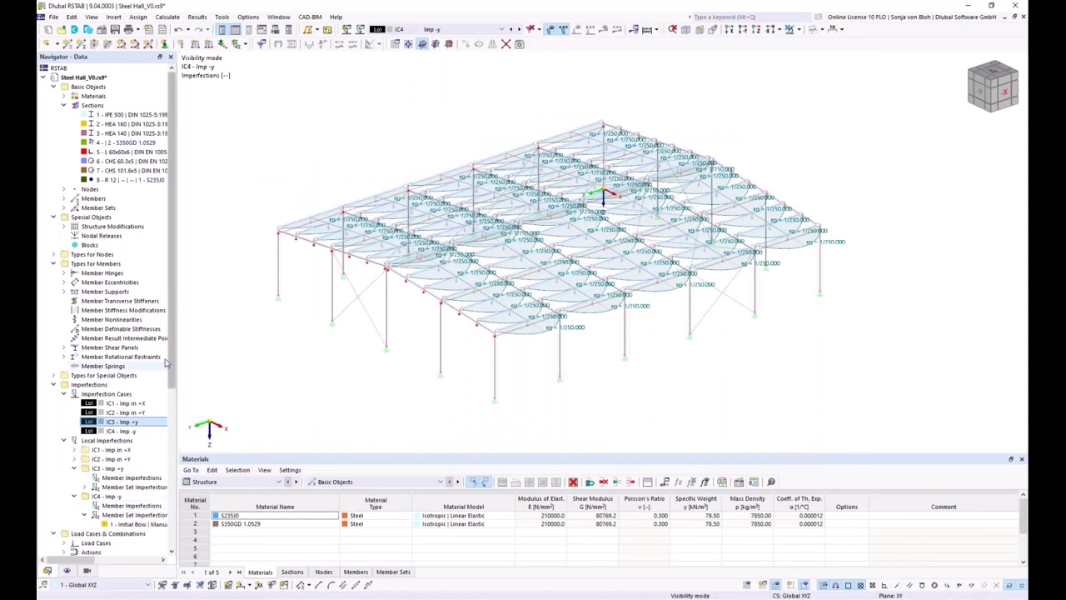
pyautogui.scroll(-4, 133, 392)
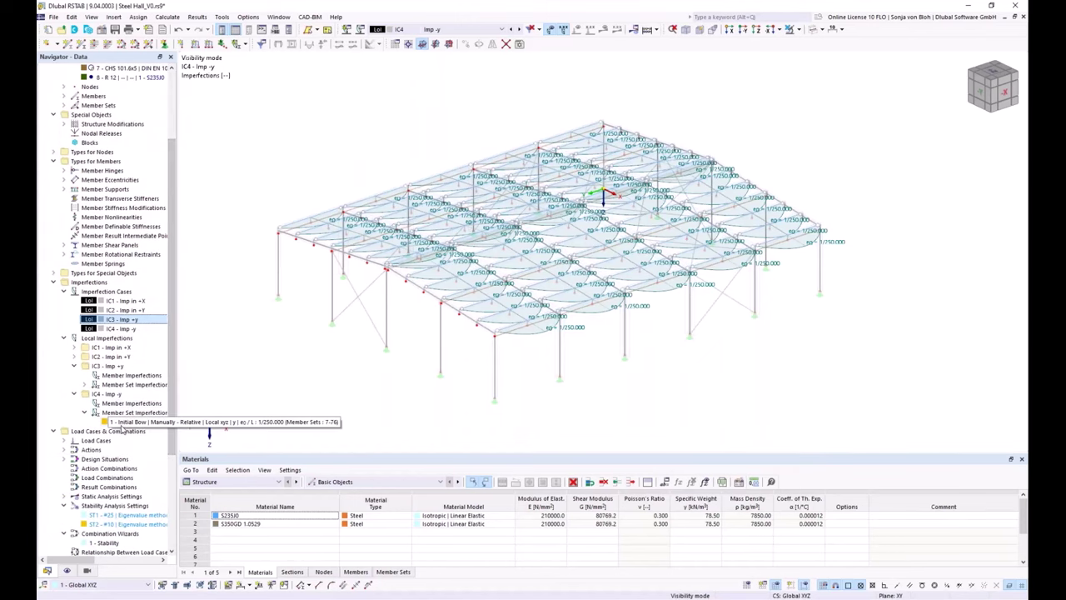
pyautogui.doubleClick(125, 422)
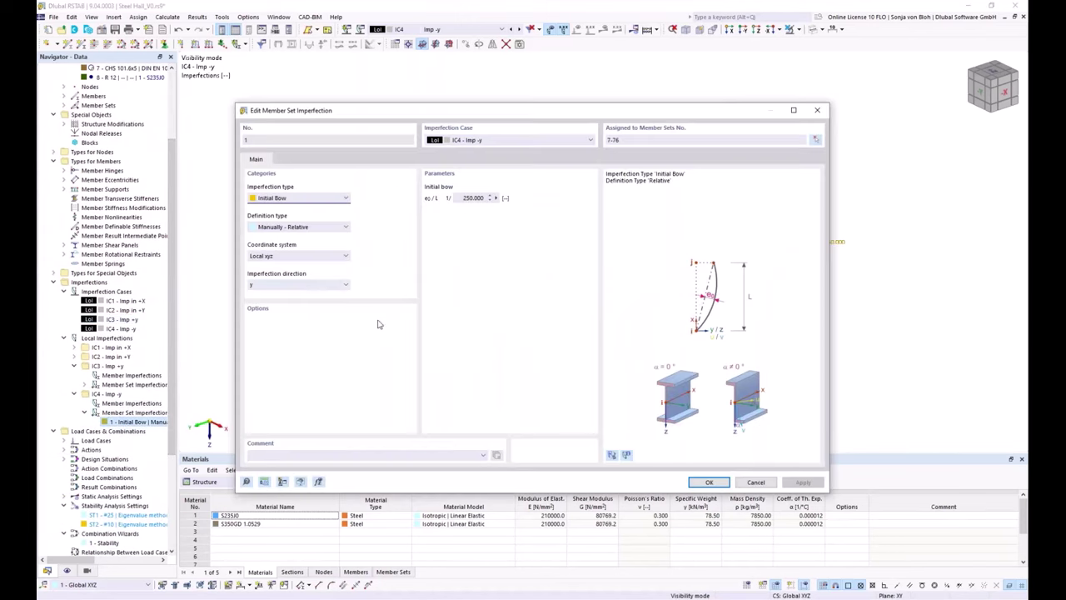
pyautogui.click(308, 286)
pyautogui.click(295, 297)
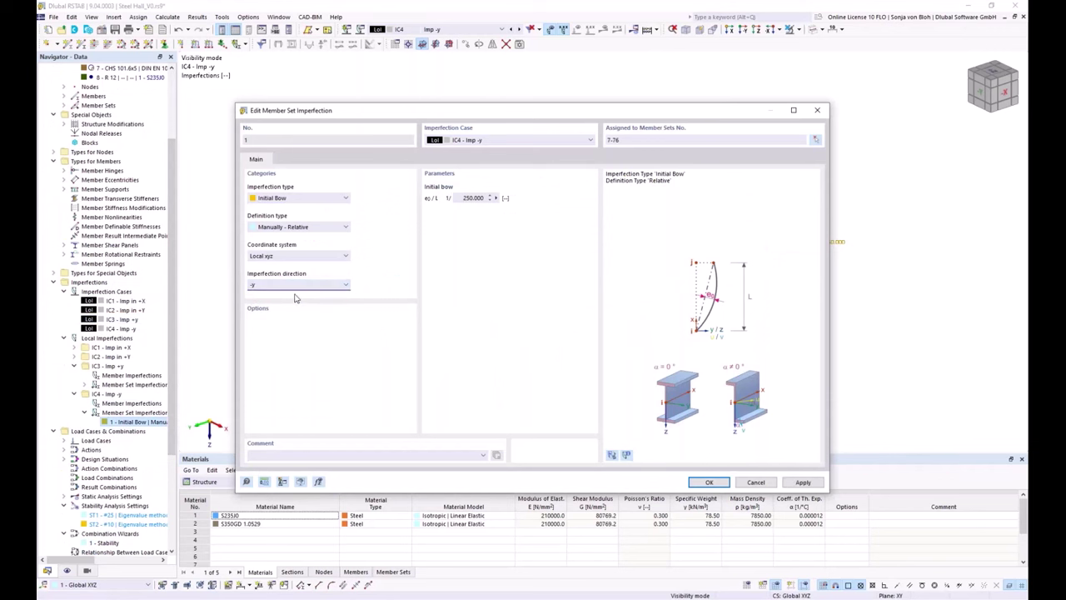
pyautogui.click(702, 483)
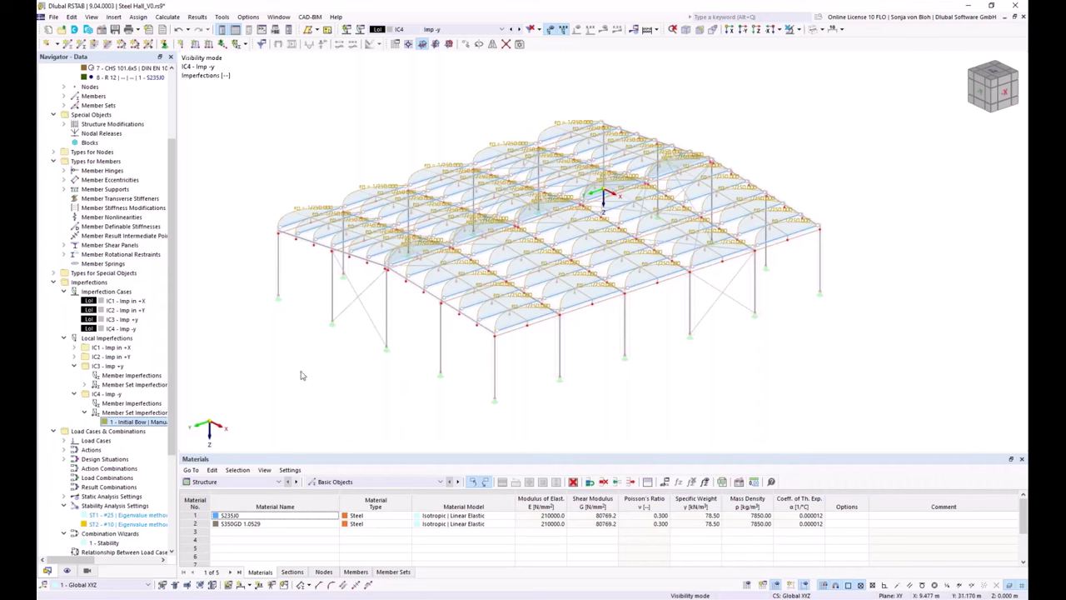
# Create a new imperfection case IC5 with the imperfection type Group of Imperfection Cases
pyautogui.doubleClick(109, 302)
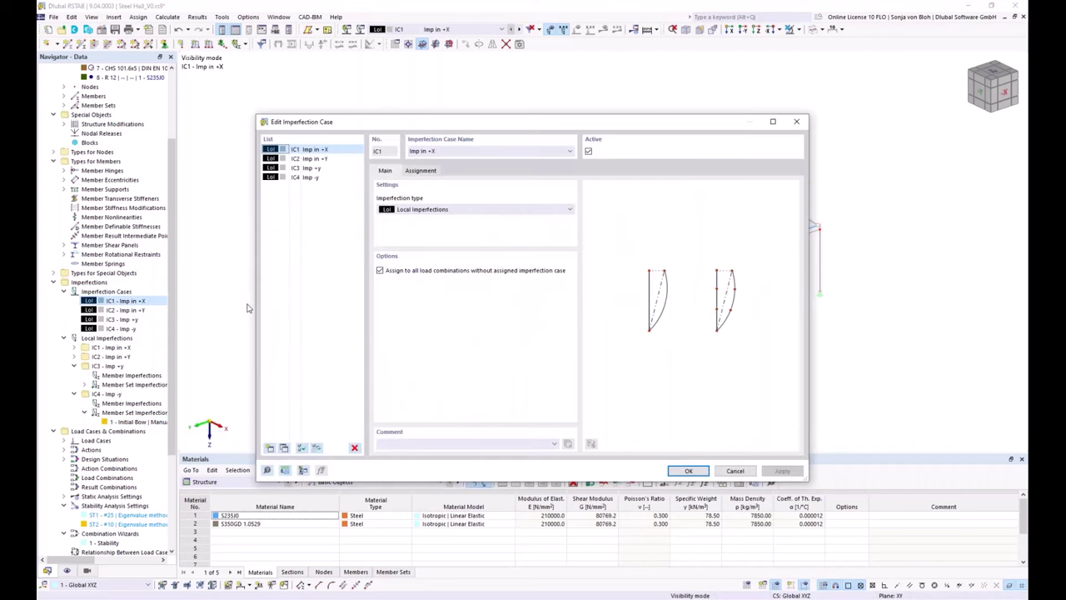
pyautogui.click(269, 448)
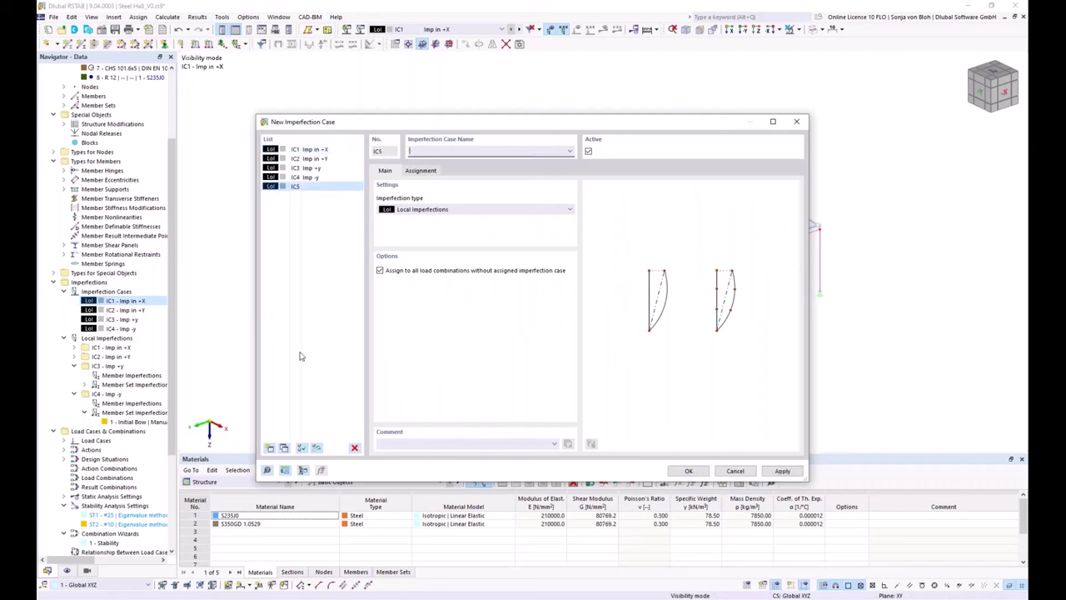
pyautogui.click(451, 210)
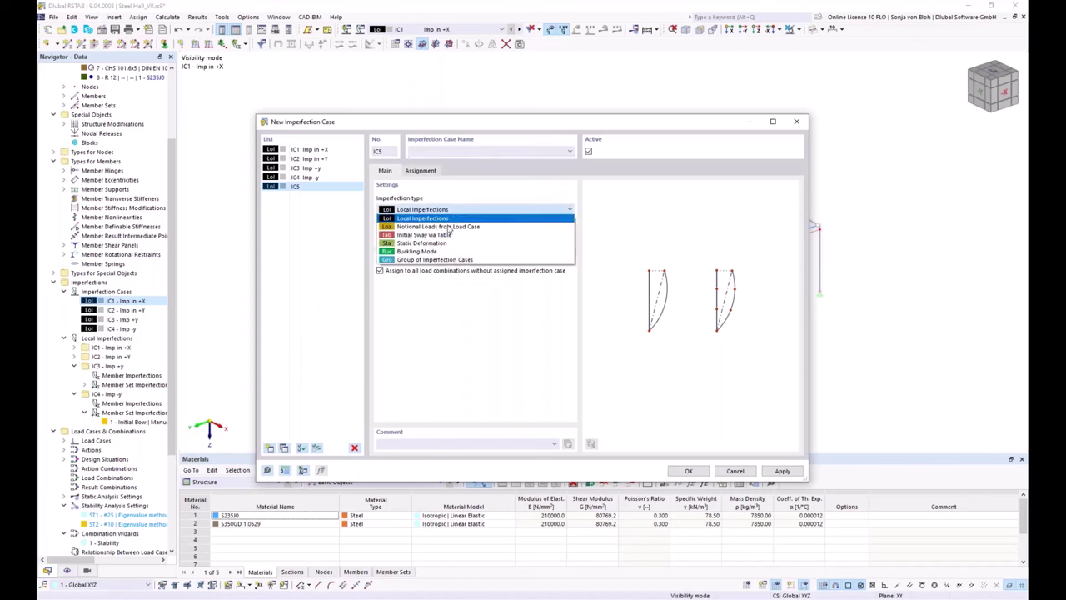
pyautogui.click(429, 260)
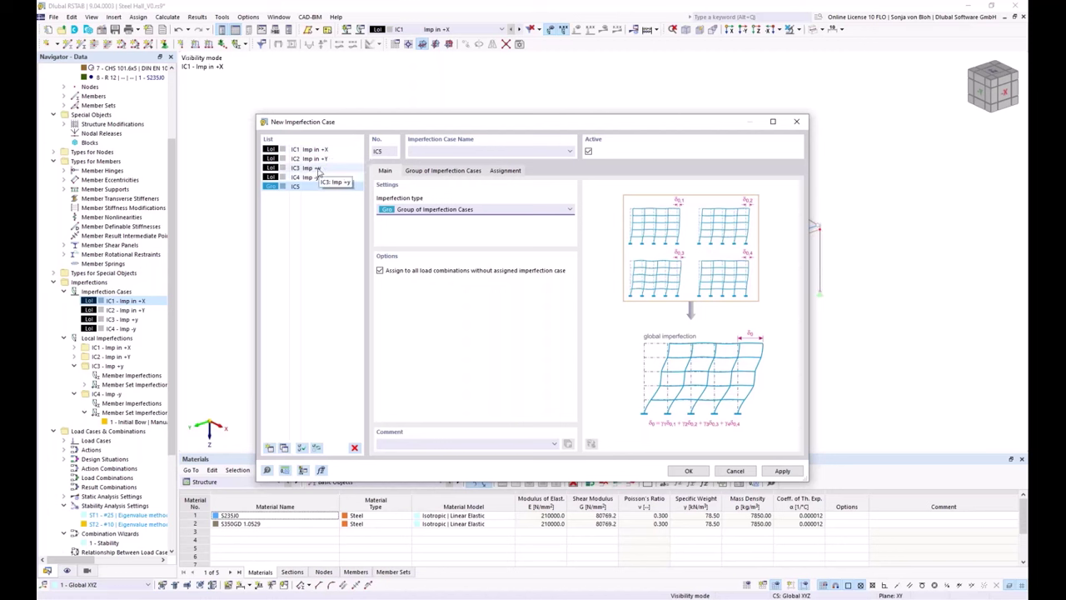
# Add IC1 - Imp in +X as the first imperfection case of the IC5 group
pyautogui.click(432, 171)
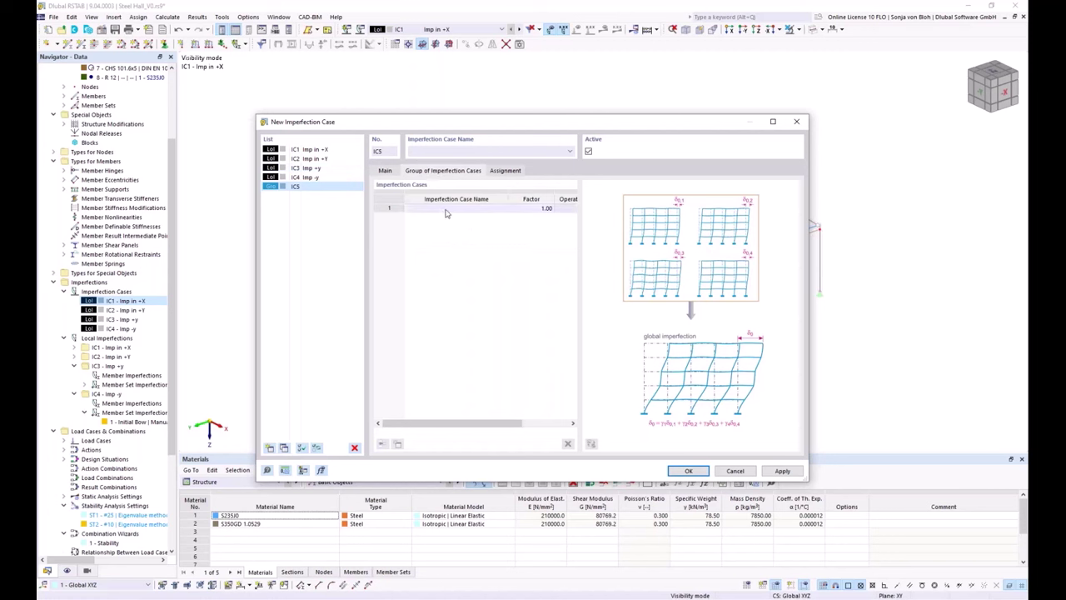
pyautogui.click(449, 209)
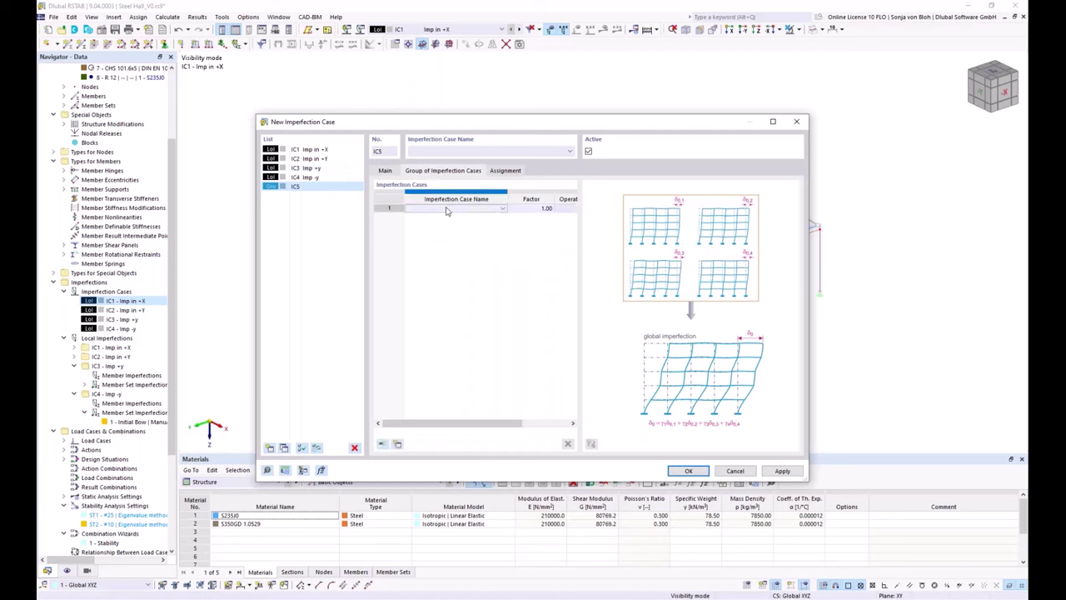
pyautogui.click(398, 444)
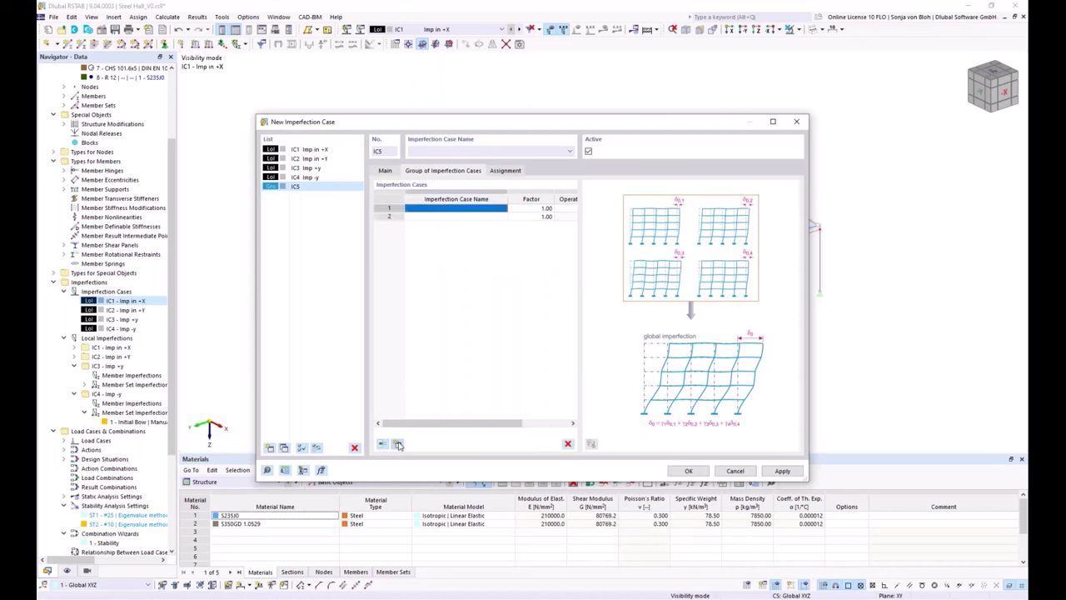
pyautogui.click(414, 211)
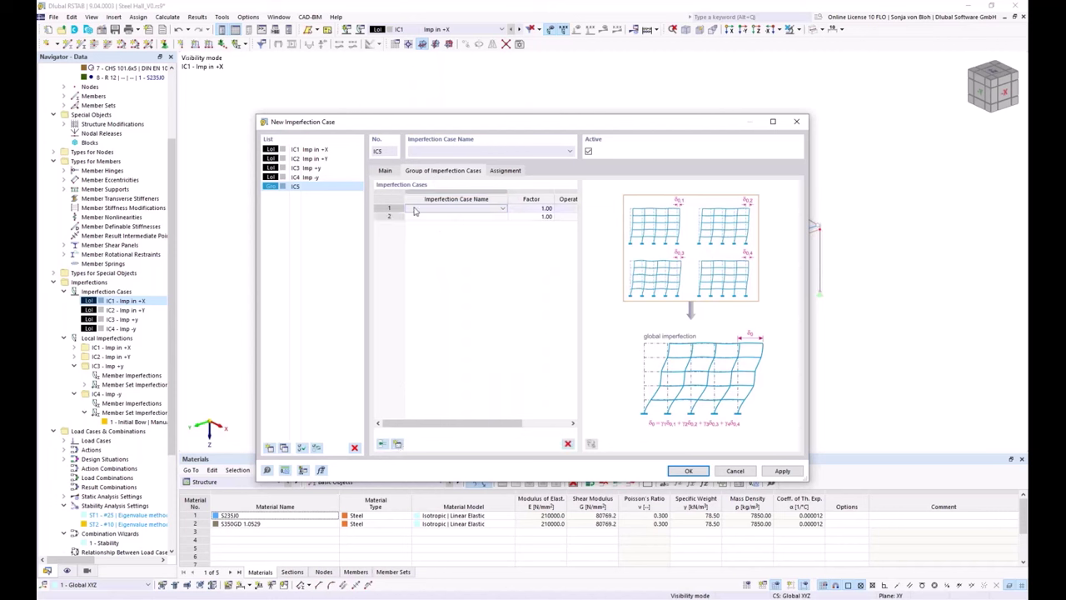
pyautogui.click(502, 211)
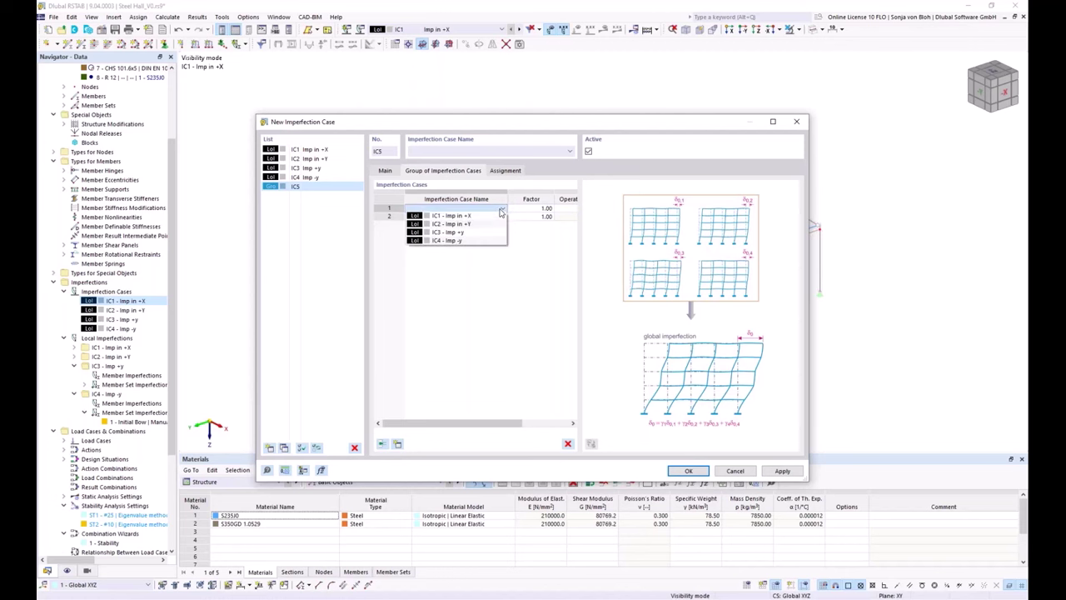
pyautogui.click(492, 219)
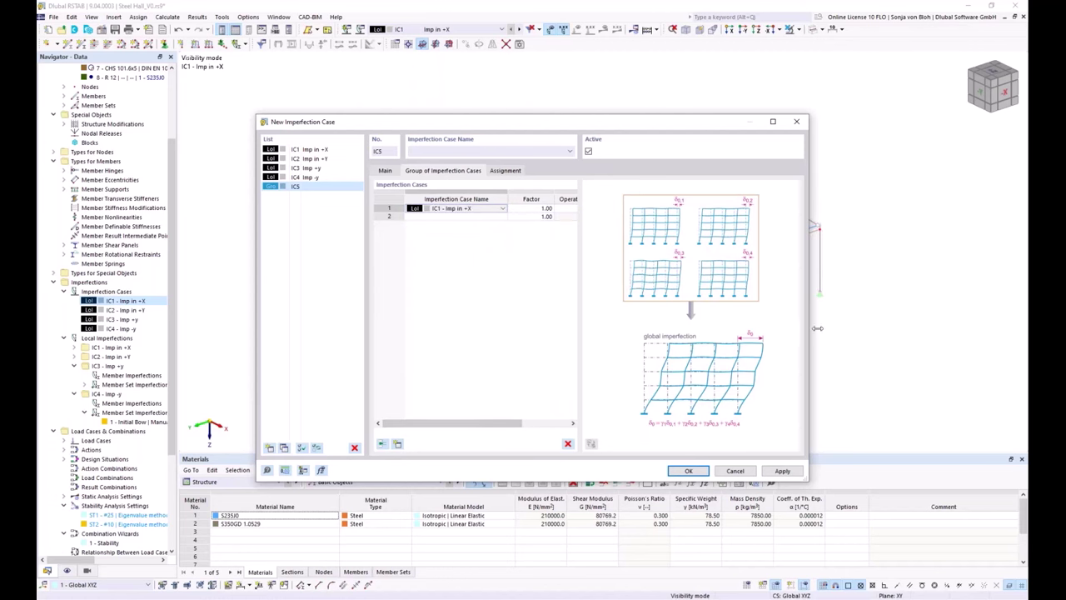
# Combine IC1 with IC3 - Imp +y through the operator "and" and name the group case "Imp +X +y"
pyautogui.moveTo(808, 335); pyautogui.dragTo(937, 335)
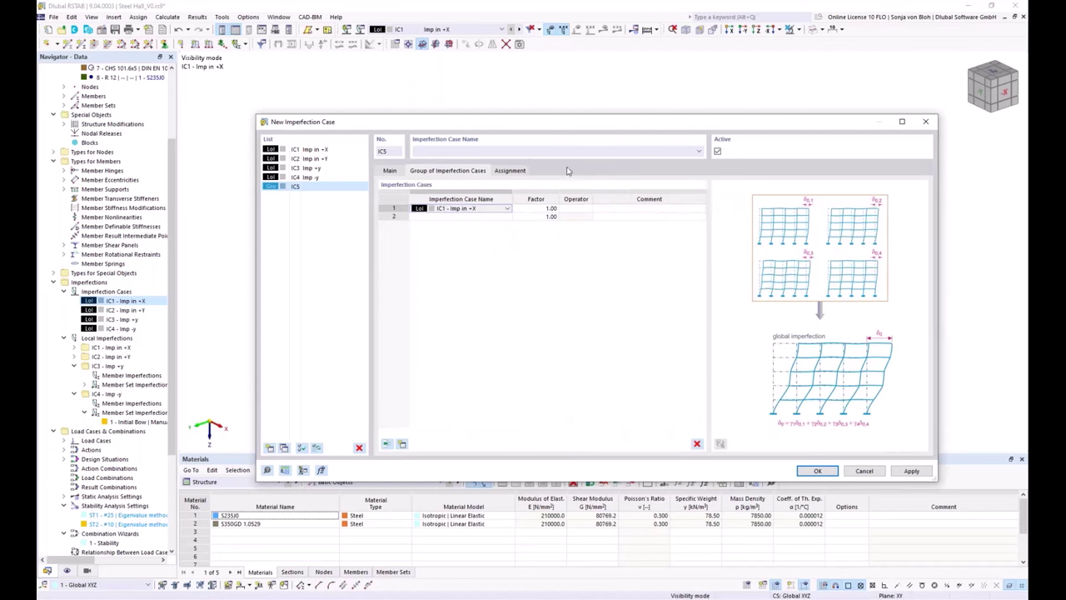
pyautogui.click(588, 209)
pyautogui.click(575, 225)
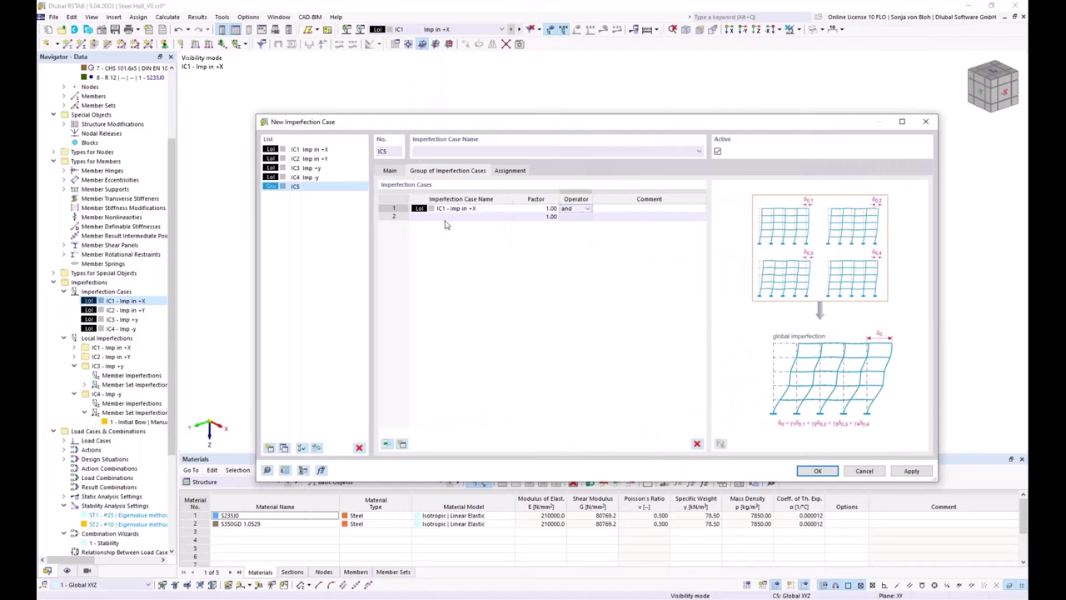
pyautogui.click(447, 218)
pyautogui.click(507, 218)
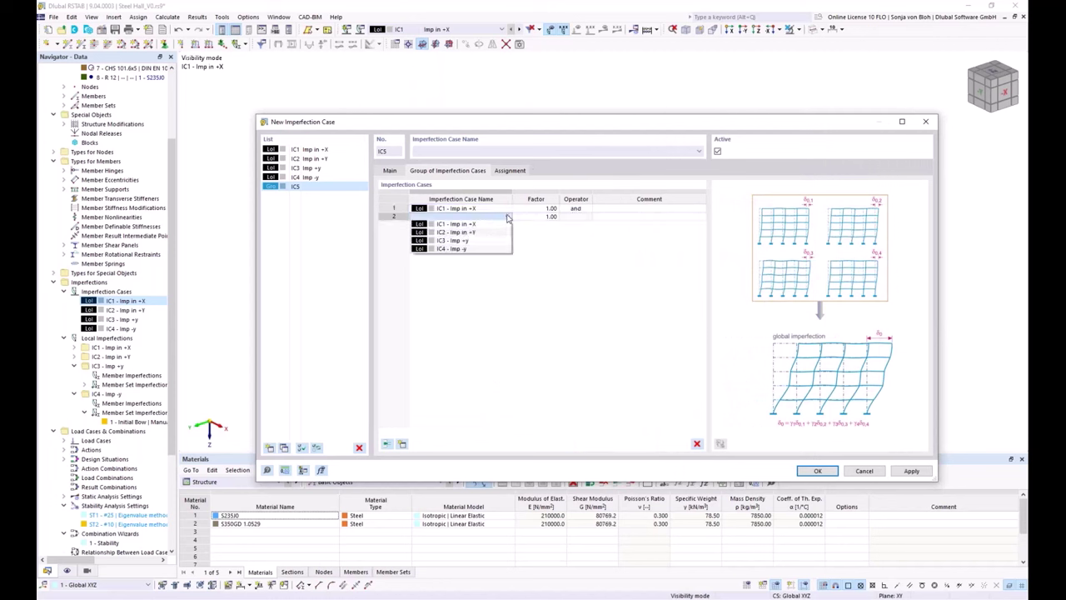
pyautogui.click(477, 244)
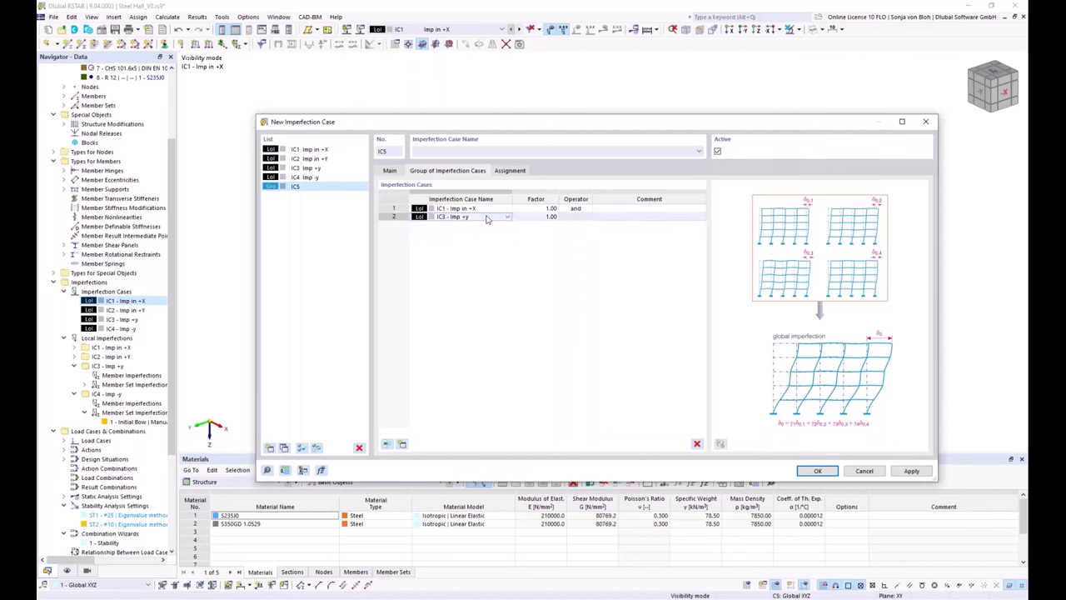
pyautogui.click(443, 153)
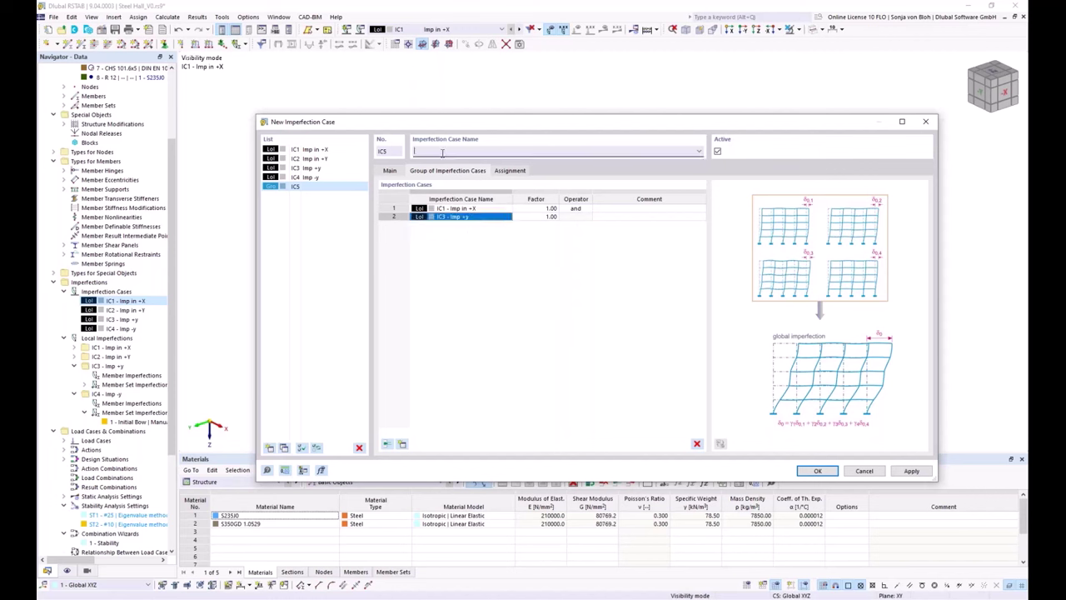
pyautogui.write('Imp +X +y')
# Copy group case IC5 to a new case IC6 and name it "Imp +X -y"
pyautogui.click(304, 188)
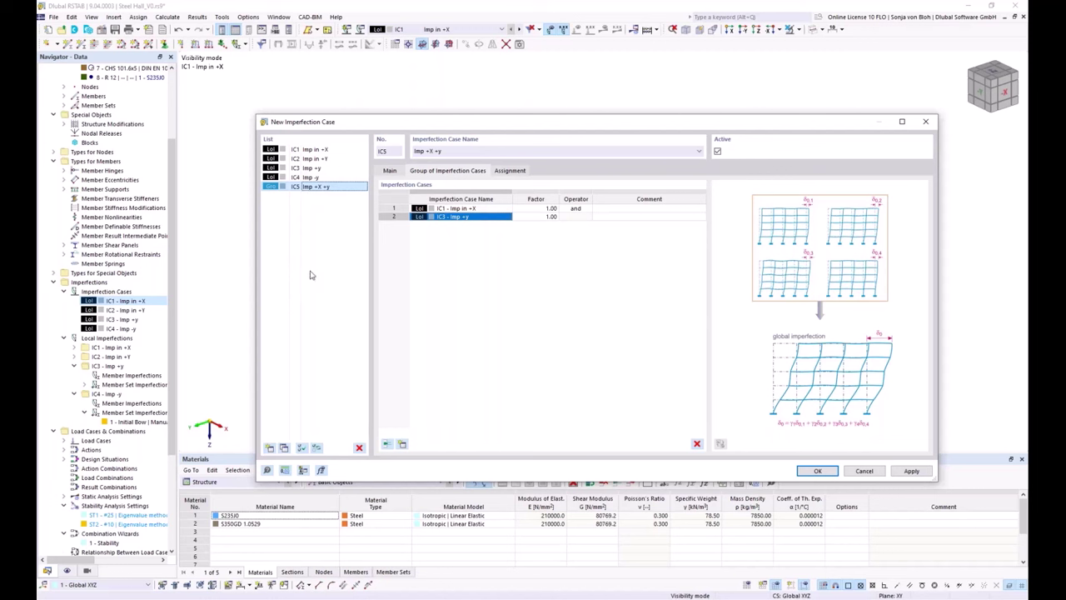
pyautogui.click(284, 448)
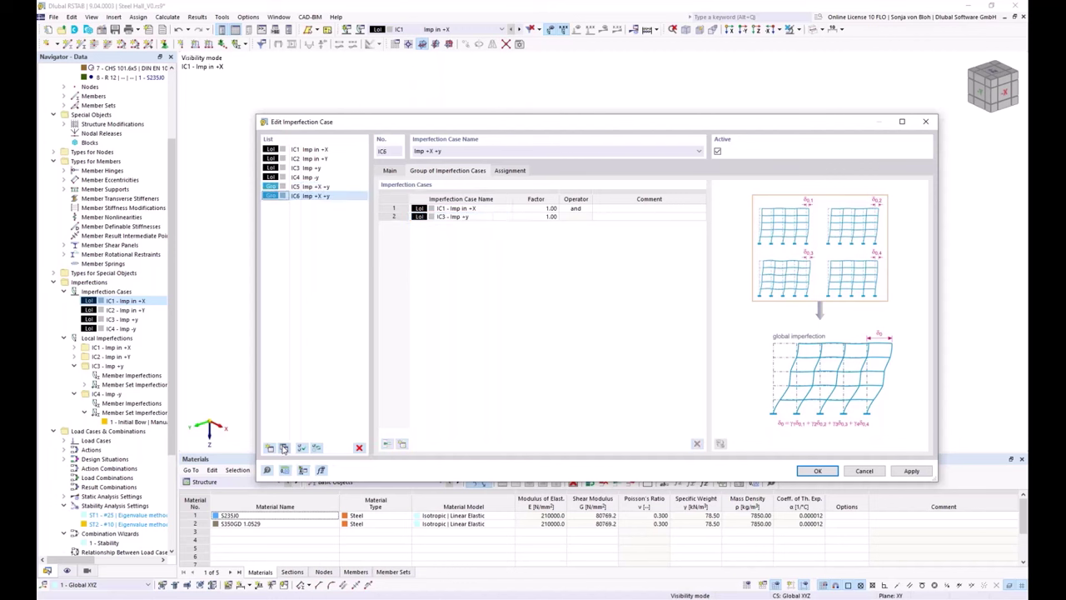
pyautogui.click(438, 152)
pyautogui.press('BackSpace')
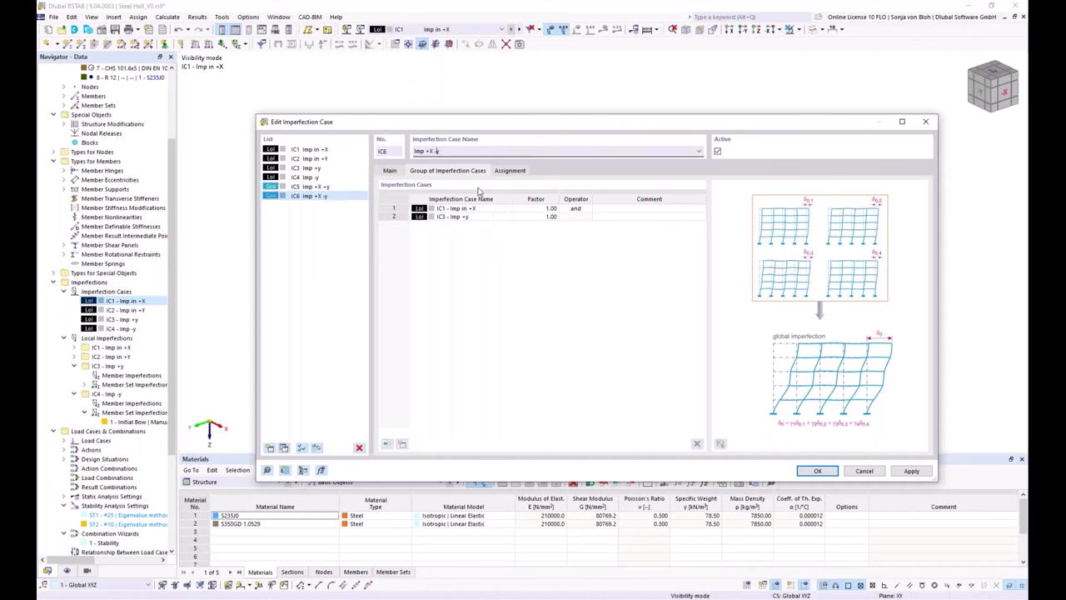
pyautogui.write('-')
# Set the second imperfection case of the IC6 group to IC4 - Imp -y
pyautogui.click(479, 218)
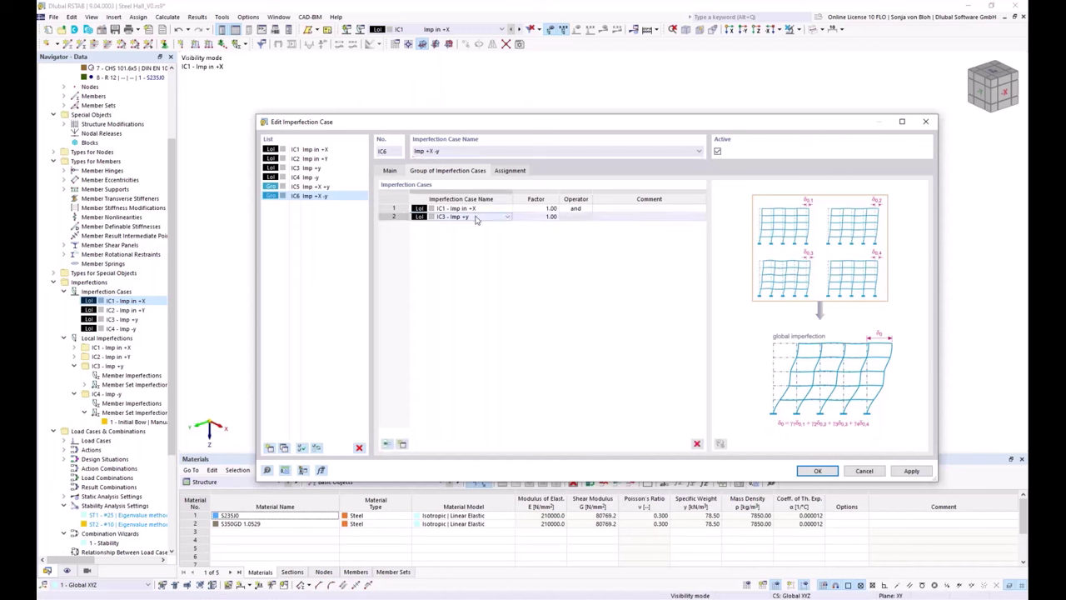
pyautogui.click(507, 217)
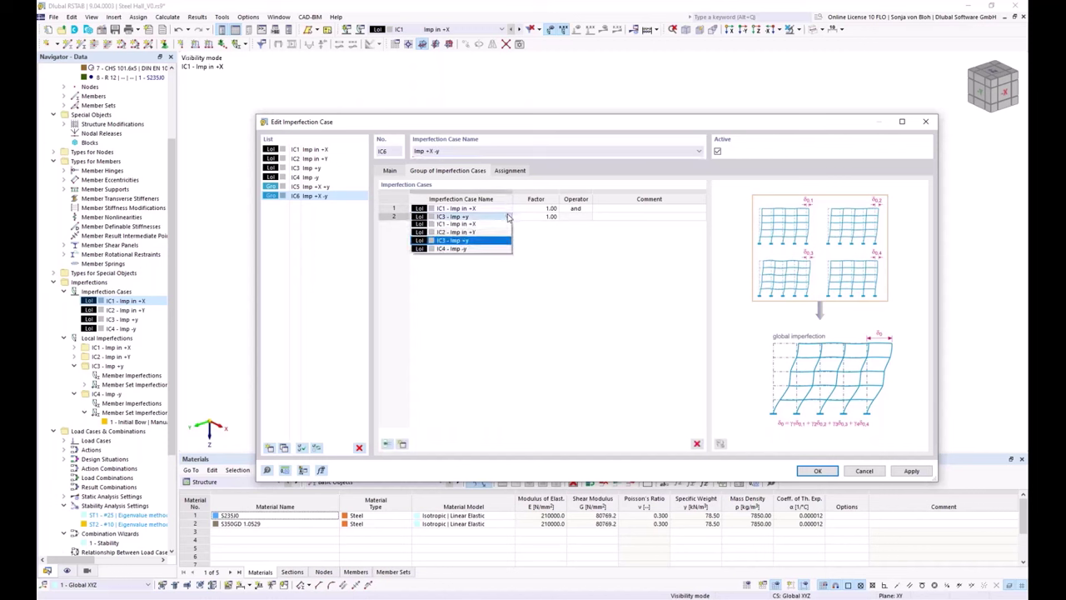
pyautogui.click(472, 251)
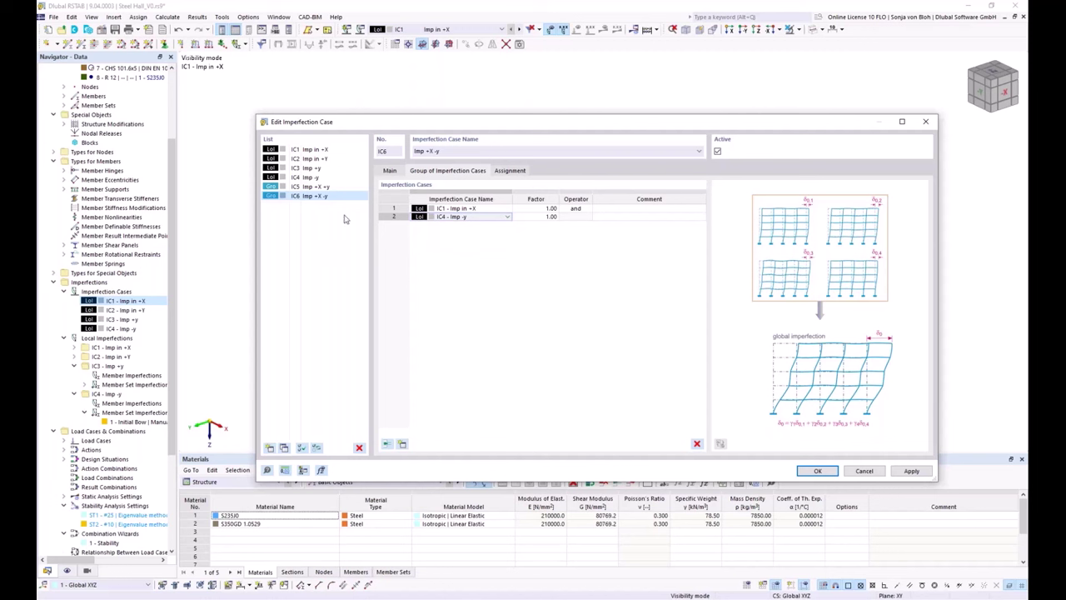
# Copy group cases IC5 and IC6 together and rename the new case IC7 as "Imp +Y +y"
pyautogui.click(330, 189)
pyautogui.keyDown('ctrl'); pyautogui.click(317, 197); pyautogui.keyUp('ctrl')
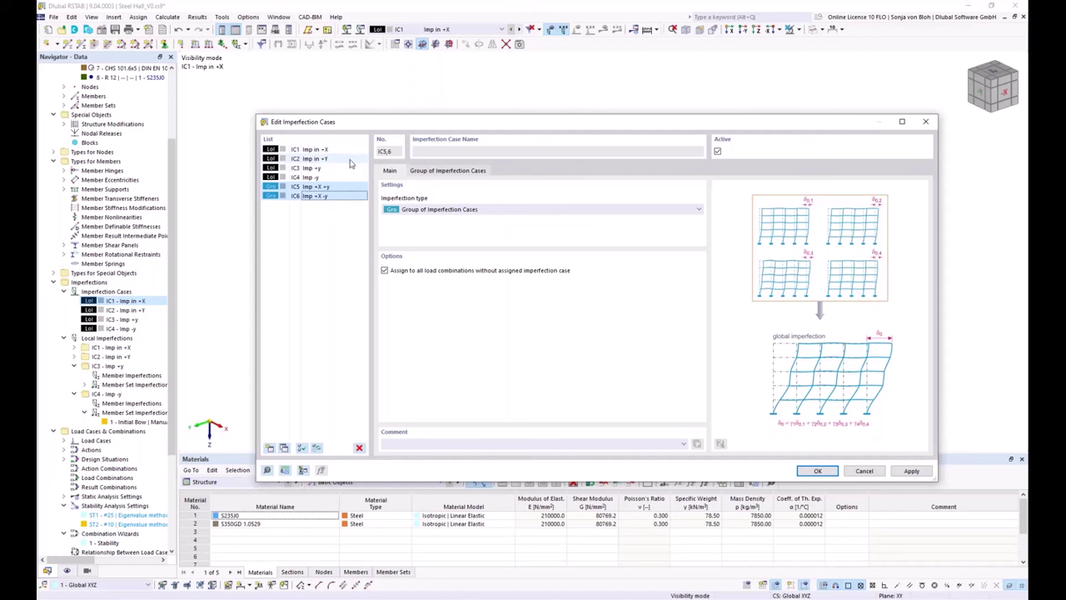
pyautogui.click(283, 447)
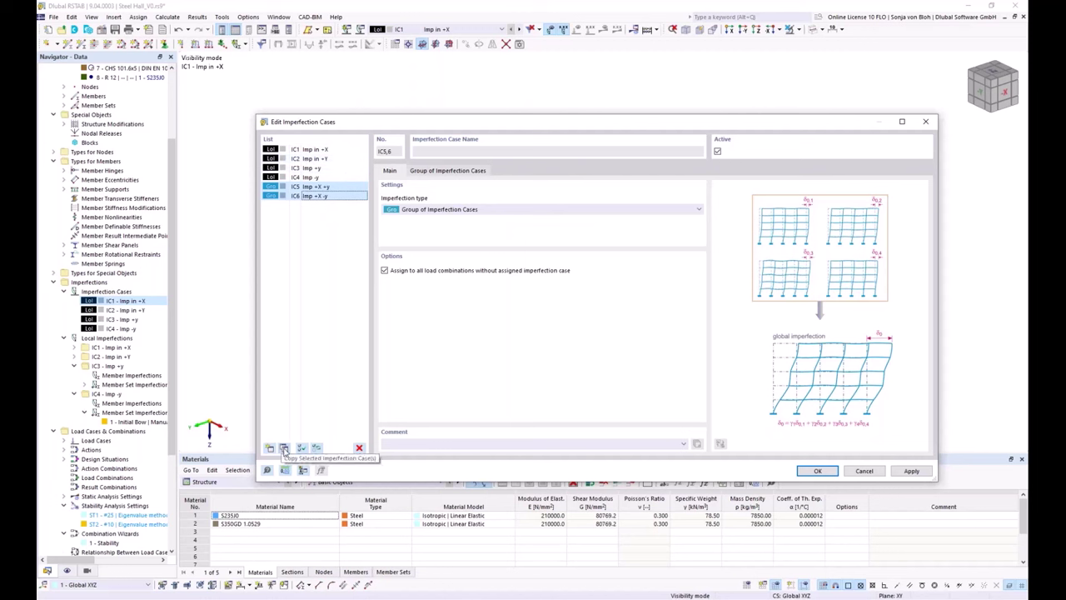
pyautogui.click(431, 151)
pyautogui.press('BackSpace')
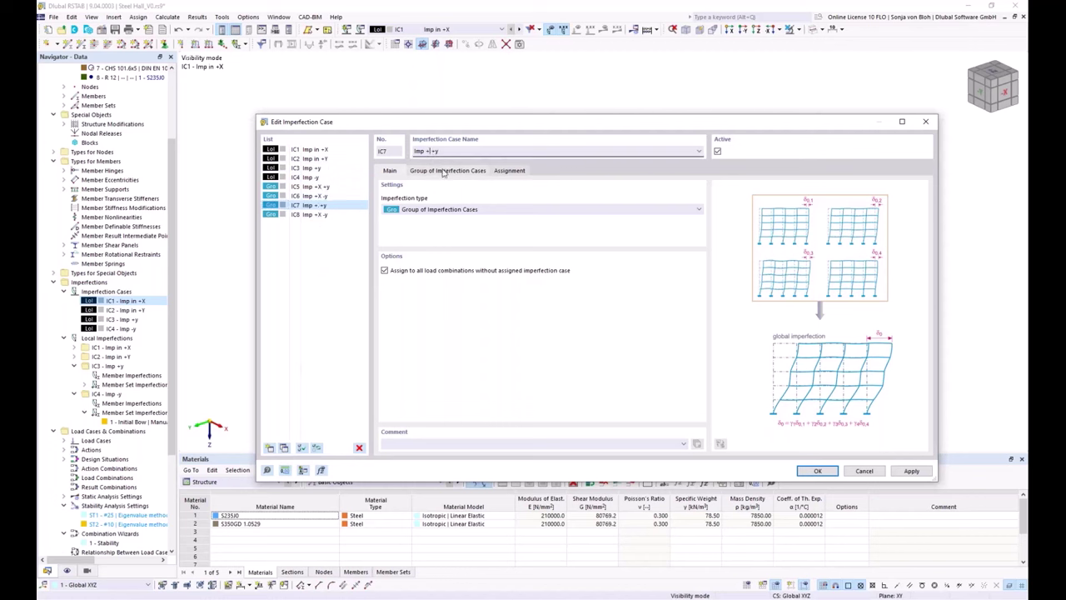
pyautogui.write('Y')
# Set the first imperfection case of the IC7 group to IC2 - Imp in +Y
pyautogui.click(445, 171)
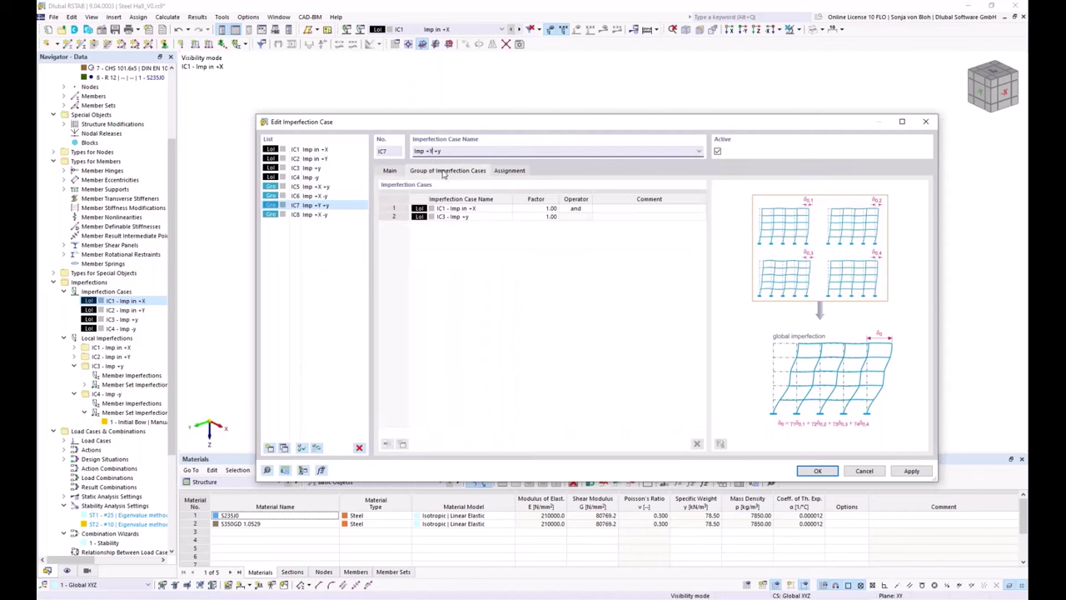
pyautogui.click(505, 209)
pyautogui.click(506, 209)
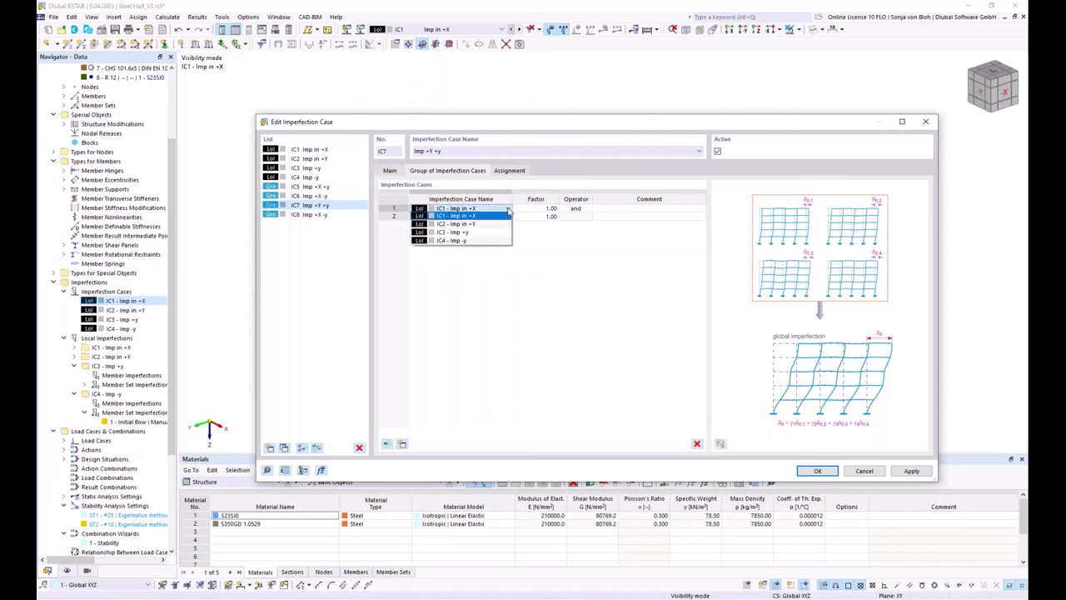
pyautogui.click(498, 222)
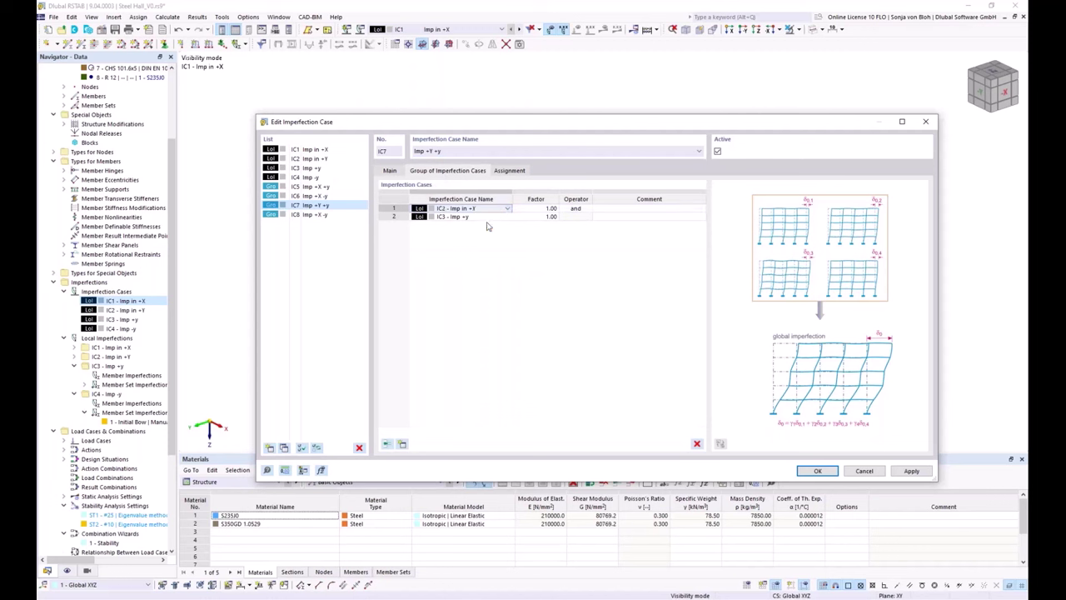
# Rename group case IC8 as "Imp +Y -y" and set its first imperfection case to IC2 - Imp in +Y
pyautogui.click(320, 215)
pyautogui.doubleClick(431, 150)
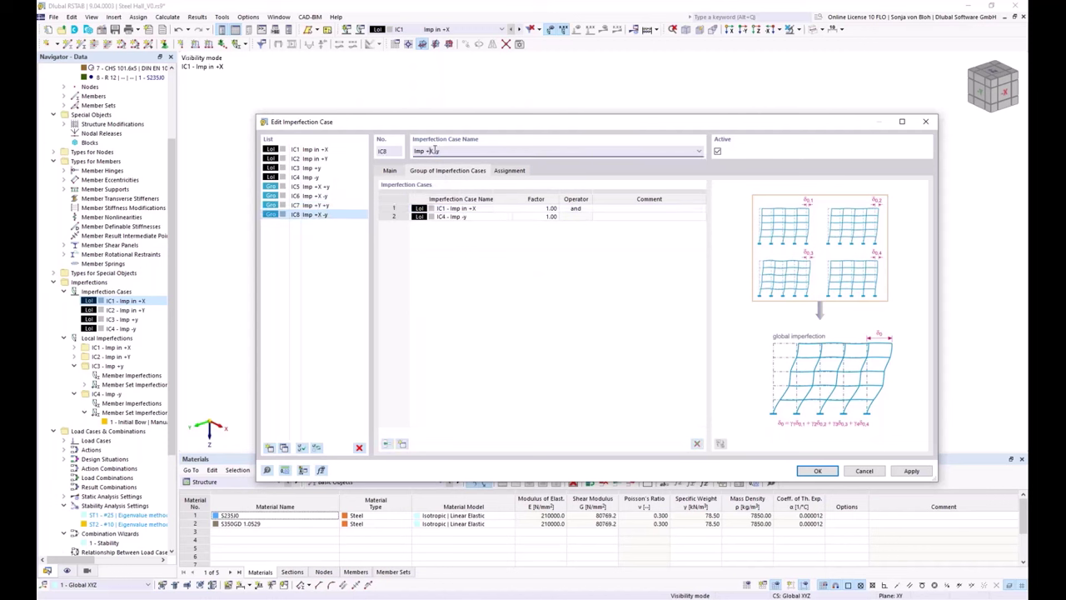
pyautogui.press('Delete')
pyautogui.write('Y')
pyautogui.click(466, 209)
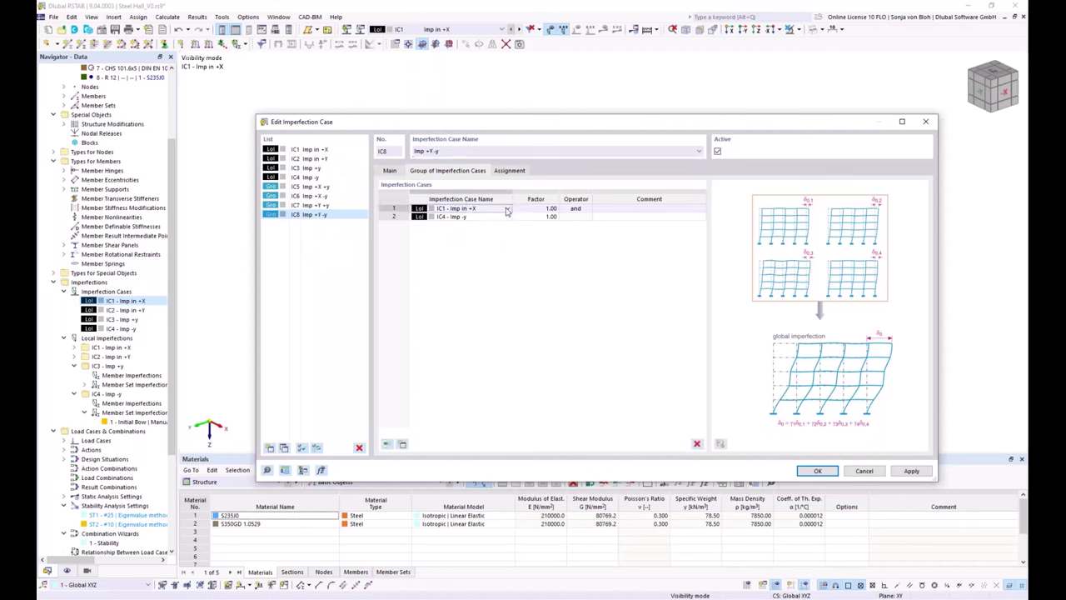
pyautogui.click(507, 211)
pyautogui.click(466, 226)
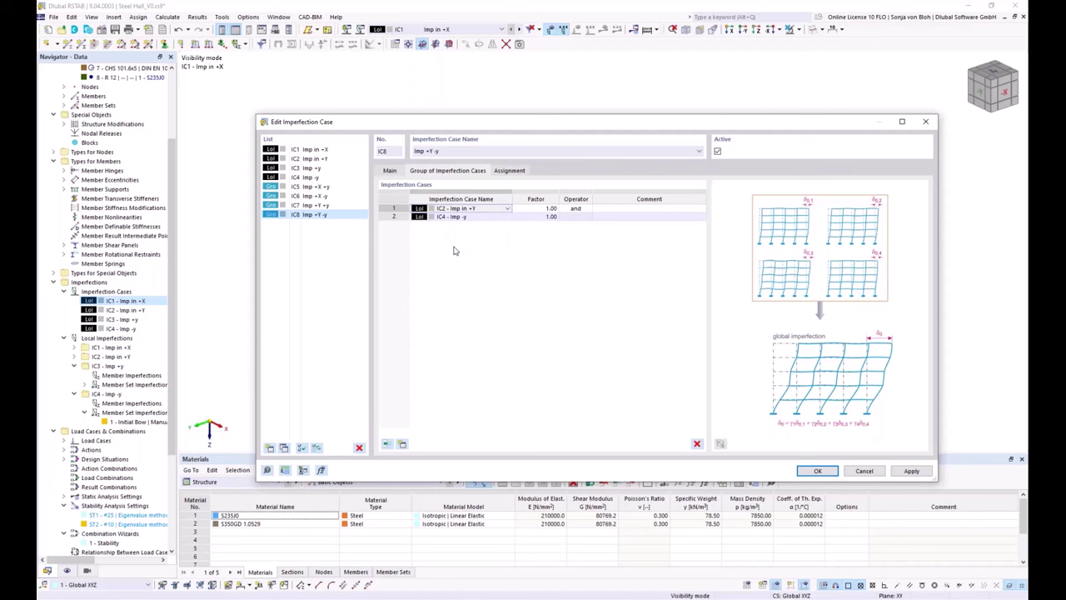
# Deactivate the local imperfection cases IC1 to IC4 together and save the imperfection cases
pyautogui.click(321, 155)
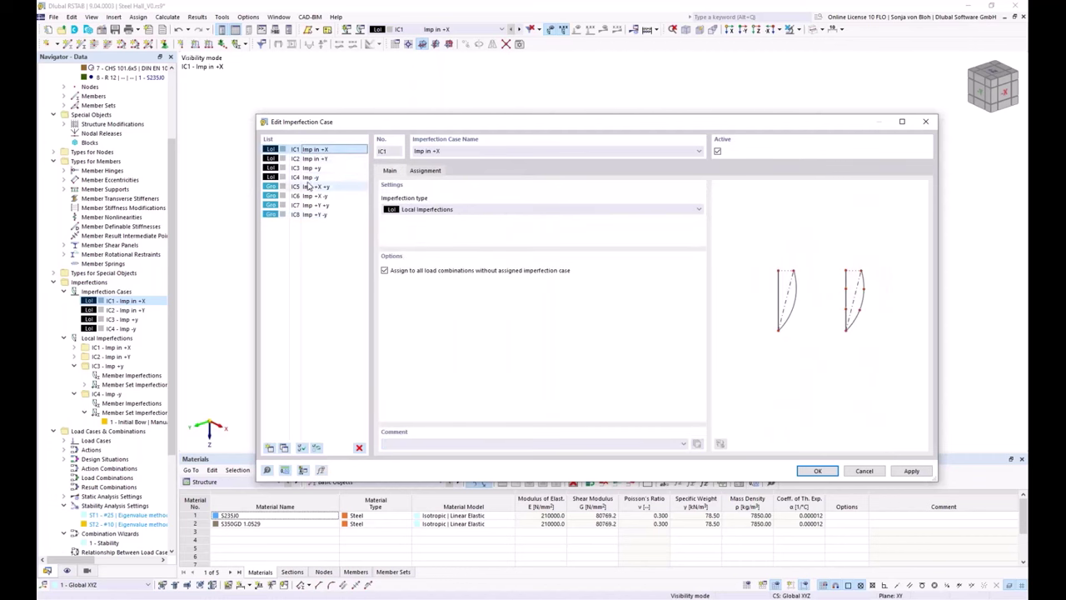
pyautogui.keyDown('shift'); pyautogui.click(308, 178); pyautogui.keyUp('shift')
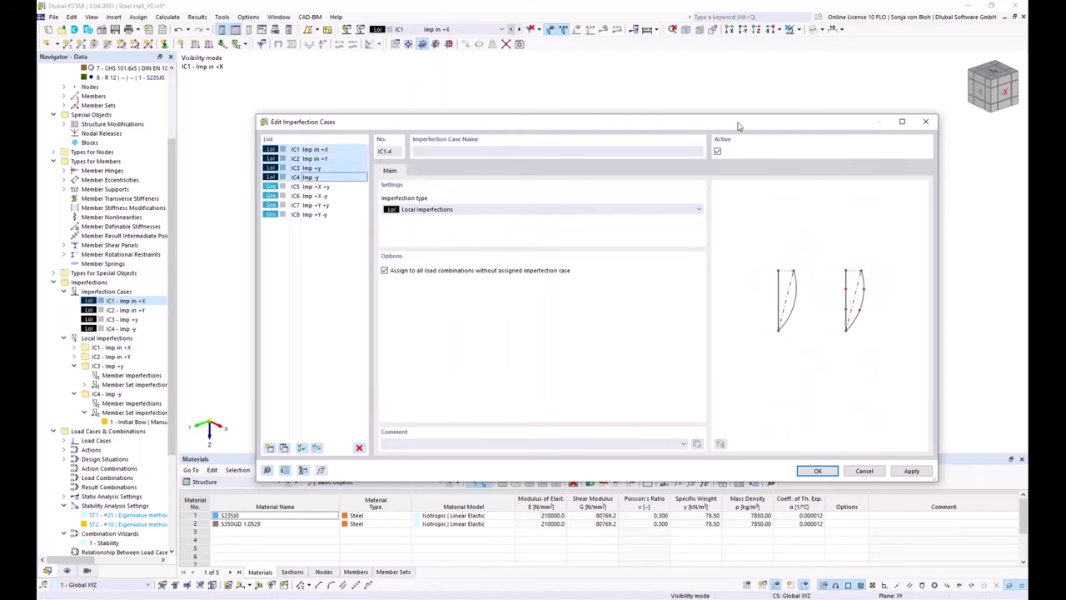
pyautogui.click(718, 152)
pyautogui.click(818, 471)
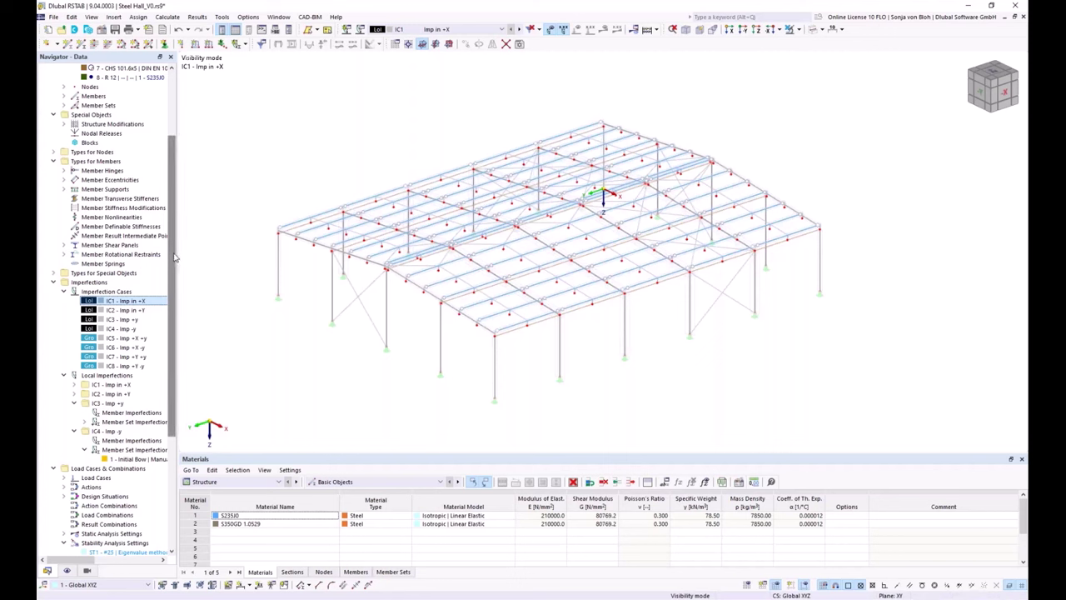
# Copy the Stability combination wizard and name the copy "Design"
pyautogui.scroll(-1, 175, 286)
pyautogui.moveTo(173, 285); pyautogui.dragTo(185, 382)
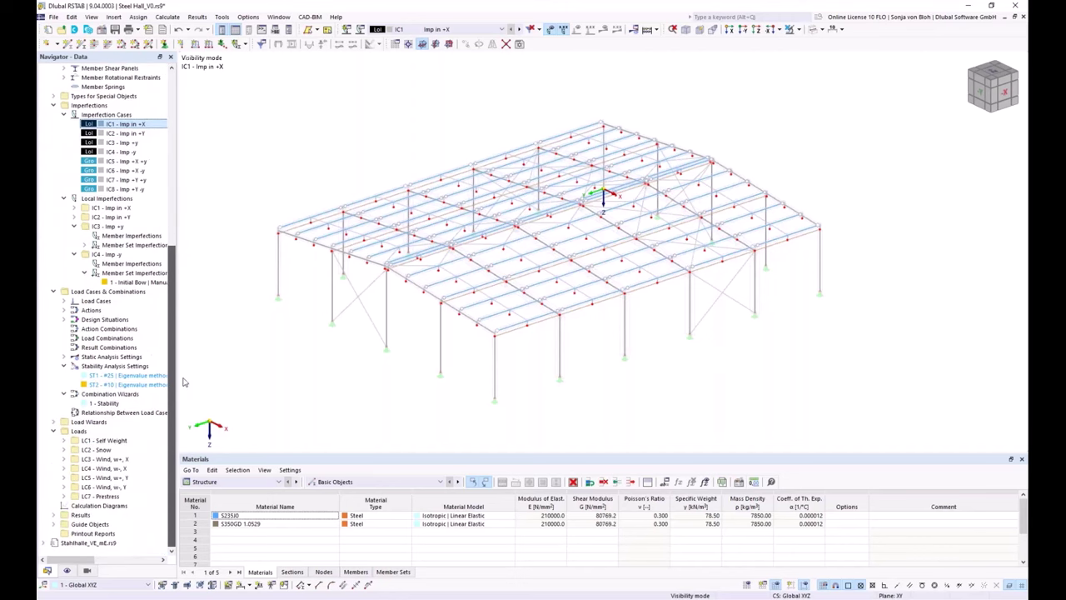
pyautogui.click(107, 403)
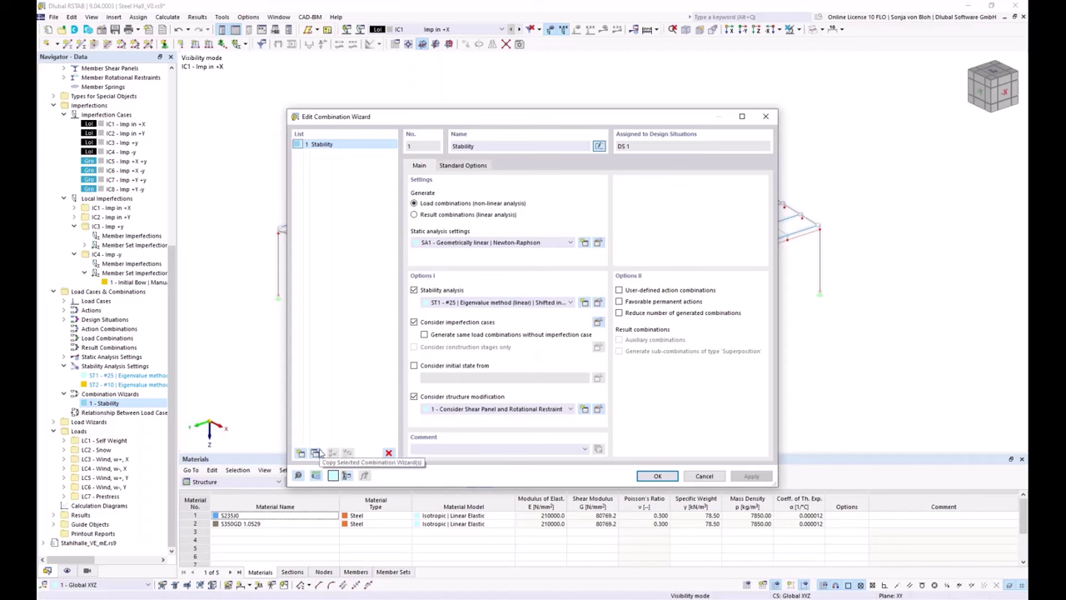
pyautogui.click(317, 453)
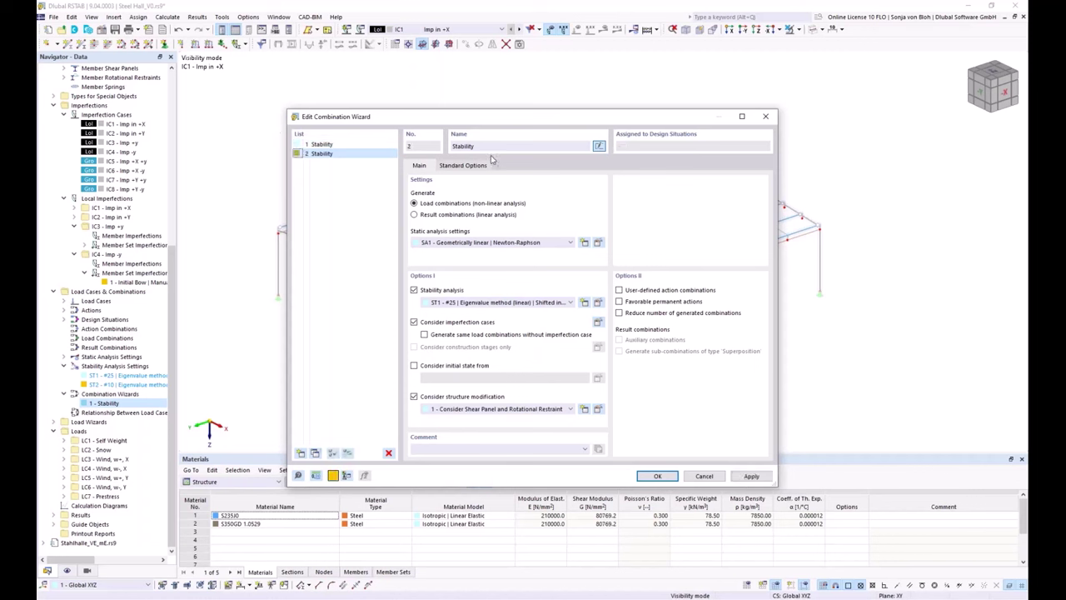
pyautogui.moveTo(477, 148); pyautogui.dragTo(423, 147)
pyautogui.write('Design')
# Set the Design wizard to SA2 - Second-order (P-Δ) | Newton-Raphson, deactivate its stability analysis and save it
pyautogui.click(571, 243)
pyautogui.click(470, 259)
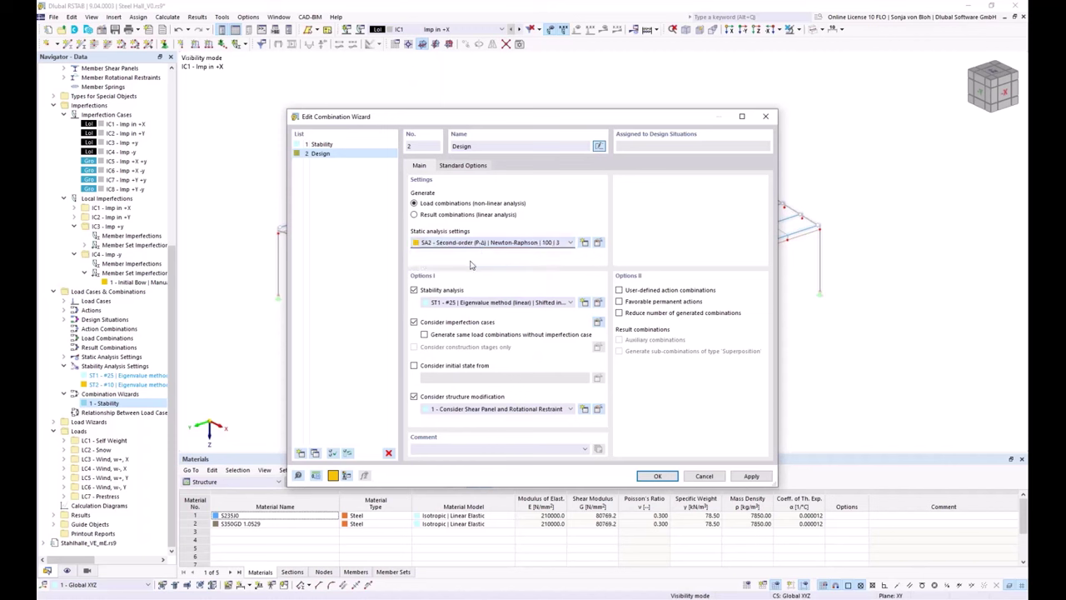
pyautogui.click(414, 291)
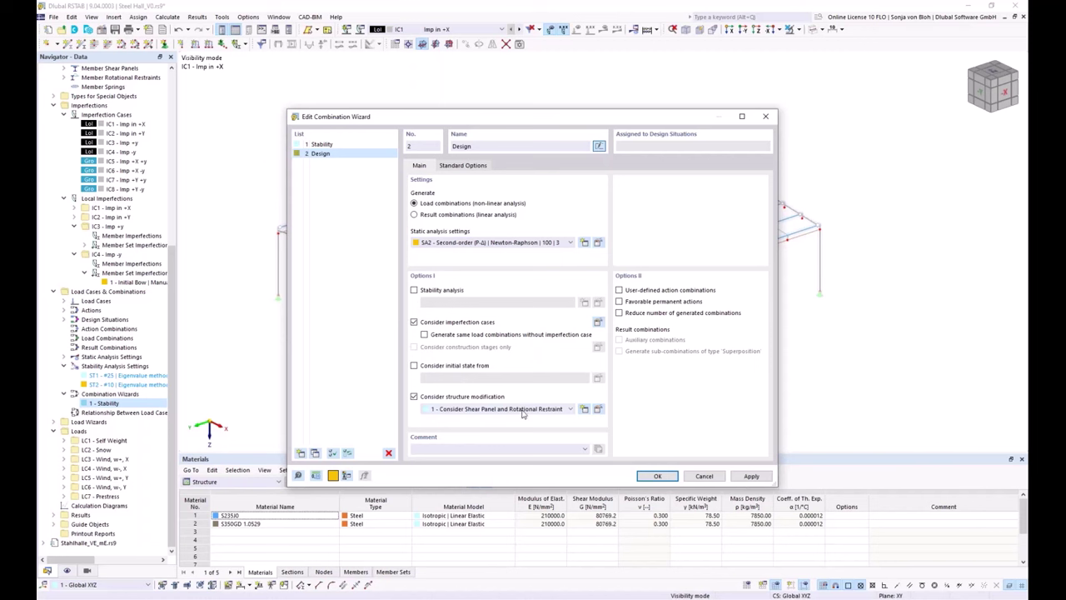
pyautogui.click(658, 476)
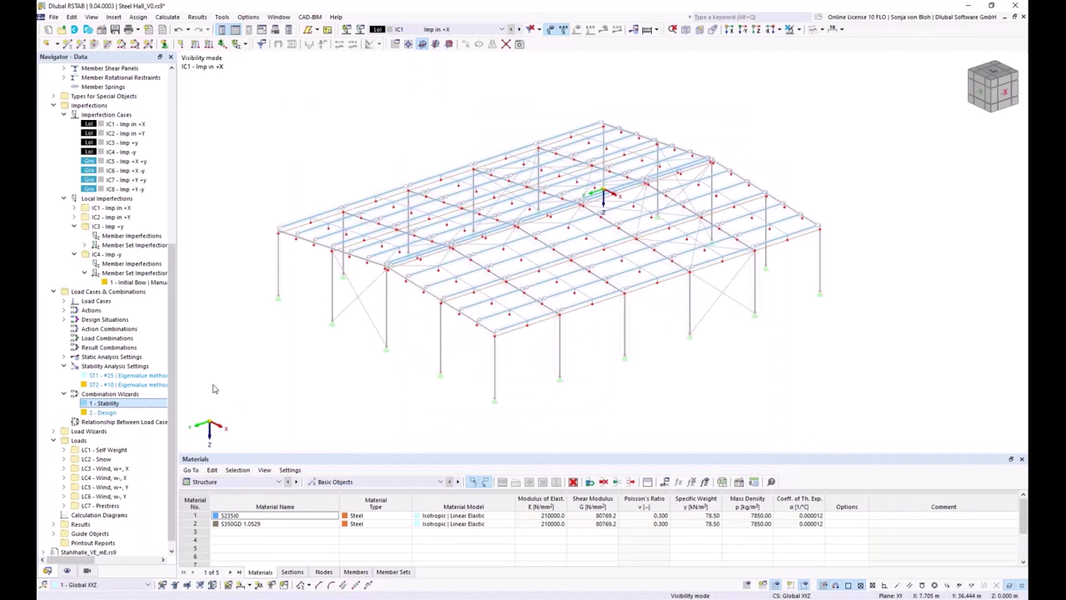
# Assign combination wizard 2 - Design to design situation DS1 and generate its load combinations
pyautogui.rightClick(112, 320)
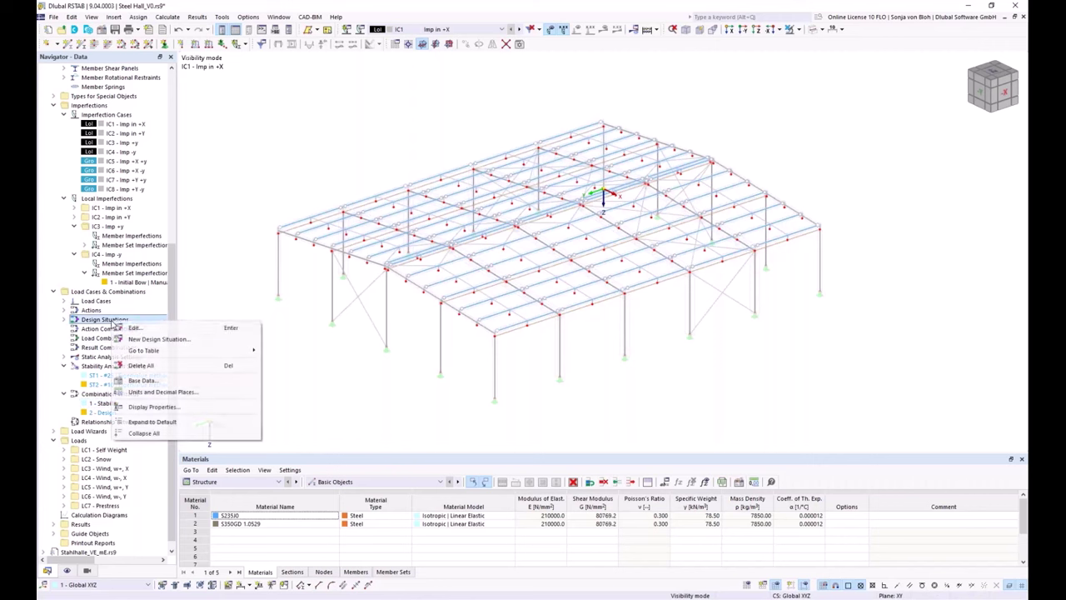
pyautogui.click(136, 329)
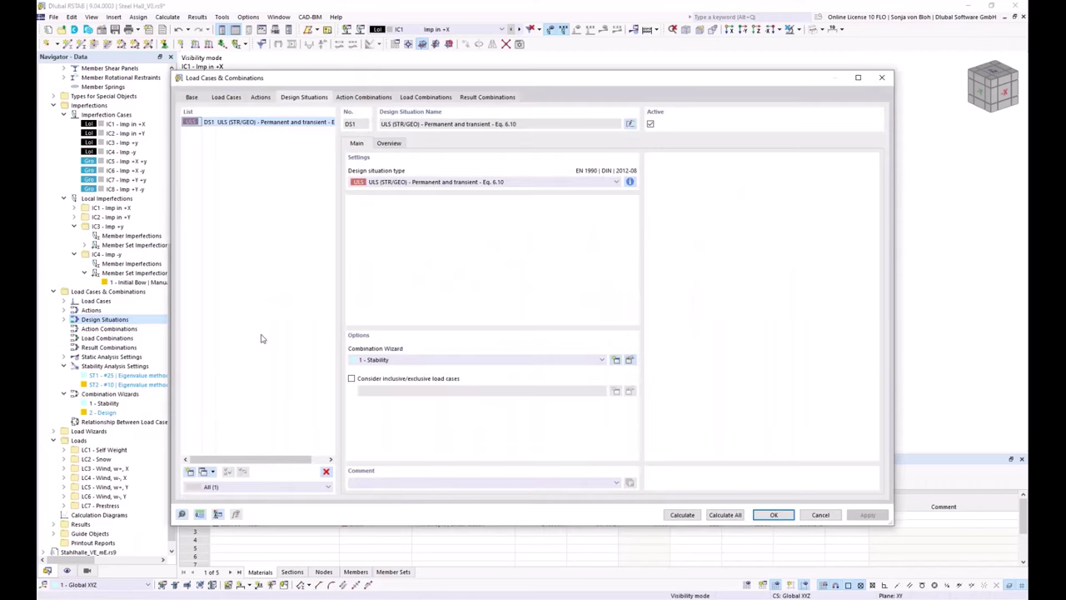
pyautogui.click(602, 361)
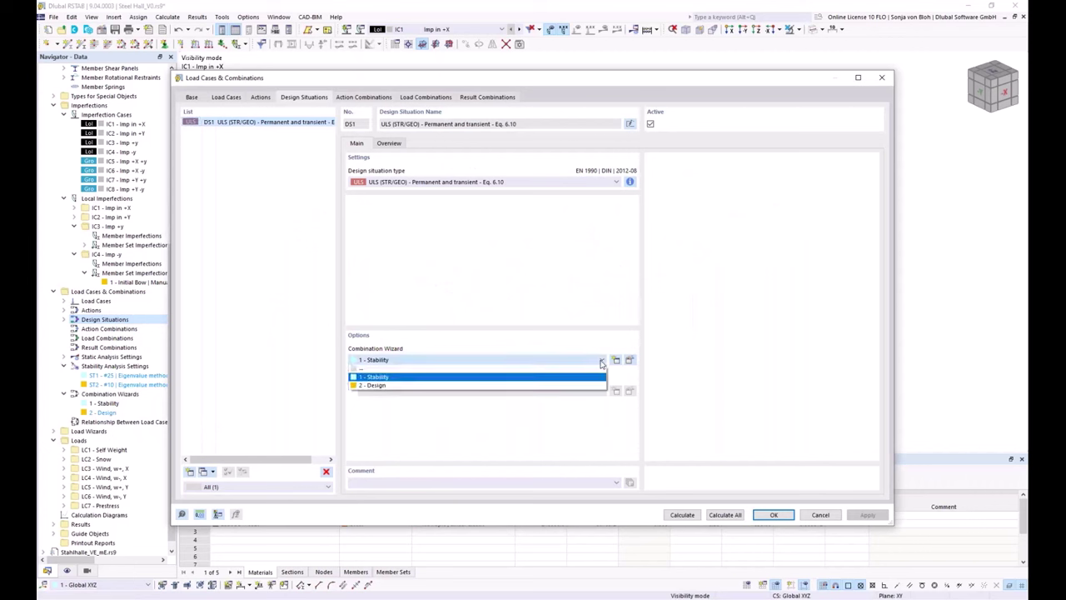
pyautogui.click(398, 385)
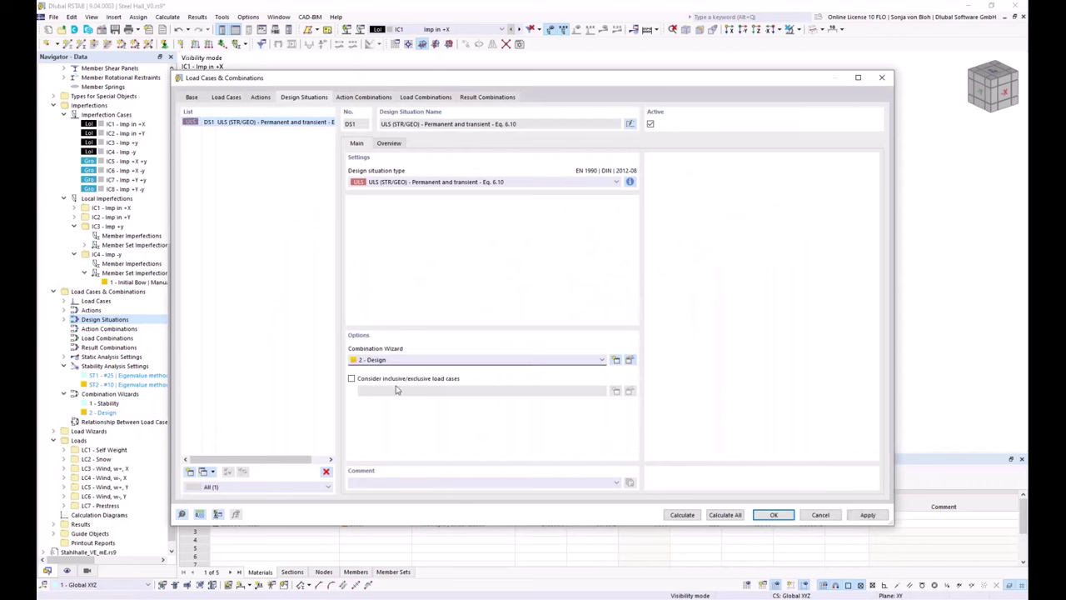
pyautogui.click(428, 98)
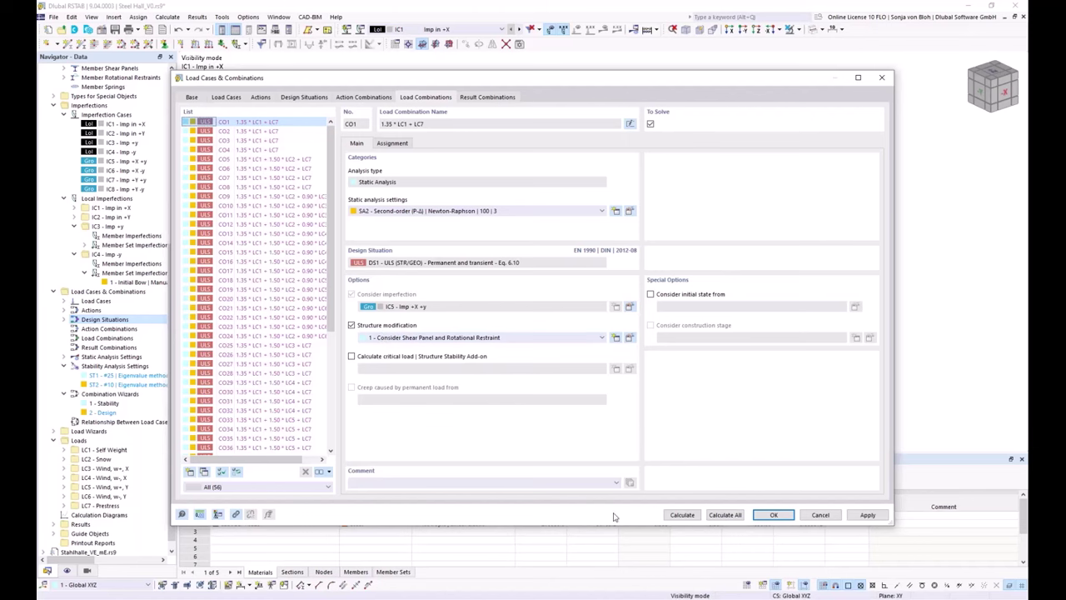
pyautogui.click(774, 515)
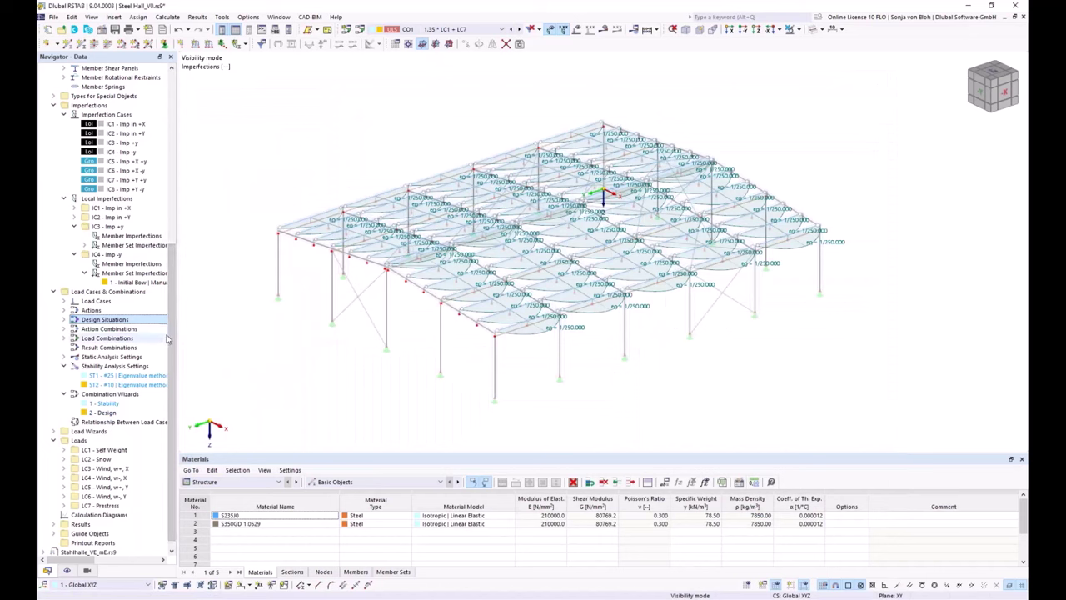
# Activate the Steel Design add-on in the model's base data
pyautogui.moveTo(172, 332); pyautogui.dragTo(191, 131)
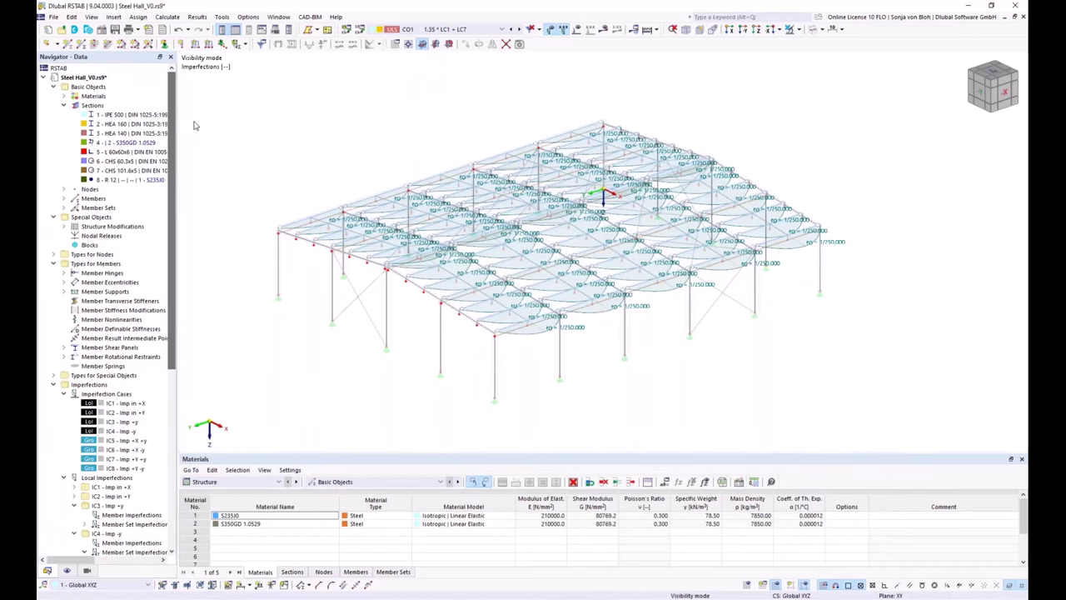
pyautogui.rightClick(92, 89)
pyautogui.click(121, 93)
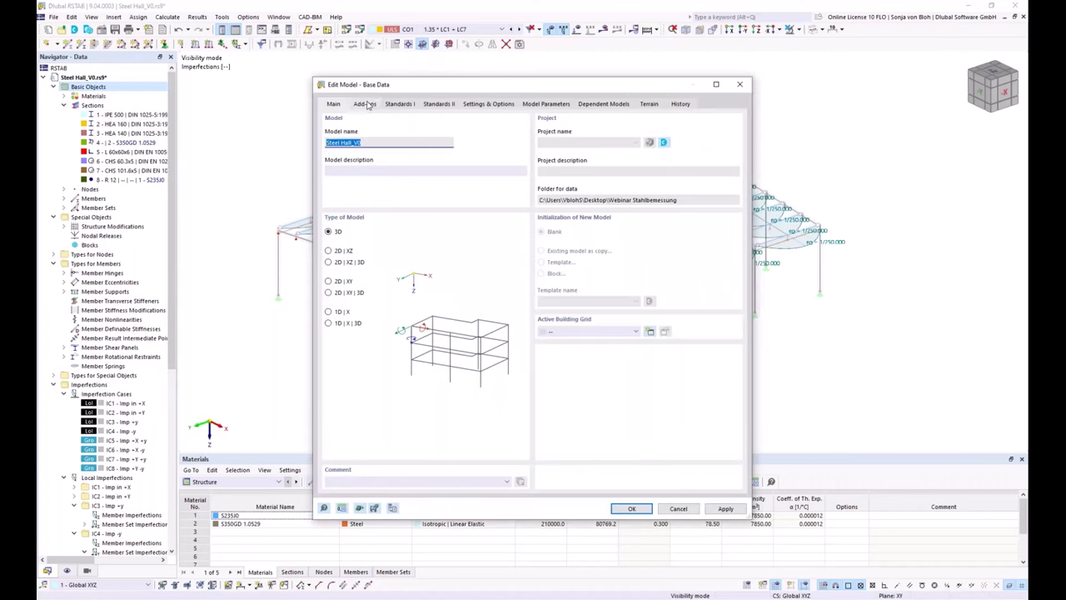
pyautogui.click(367, 105)
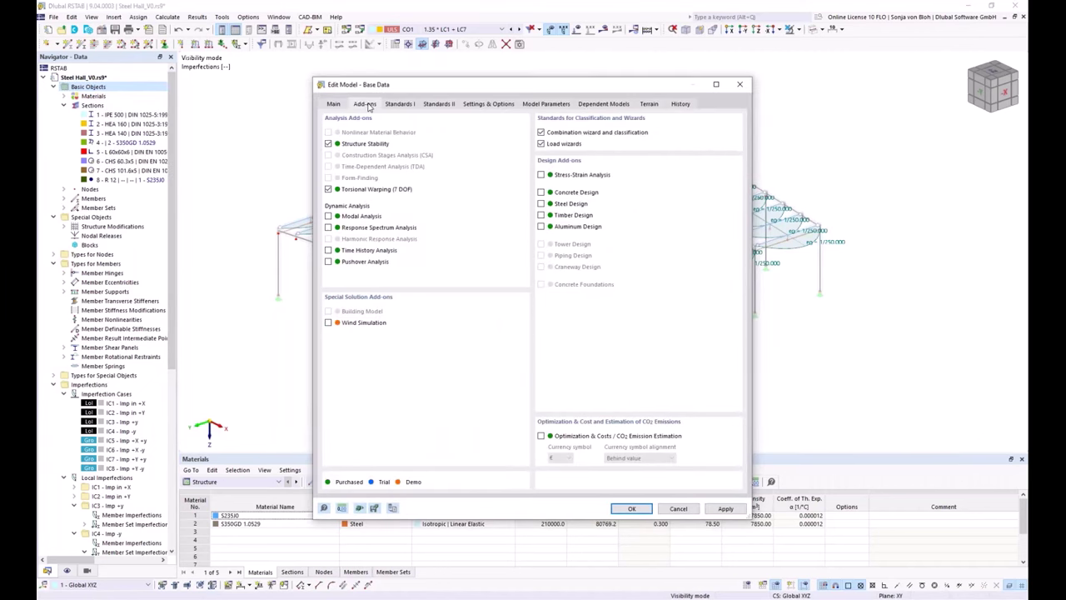
pyautogui.click(542, 204)
# Set the national annex for EN 1993 steel design to DIN | 2020-11 and save the base data
pyautogui.click(398, 105)
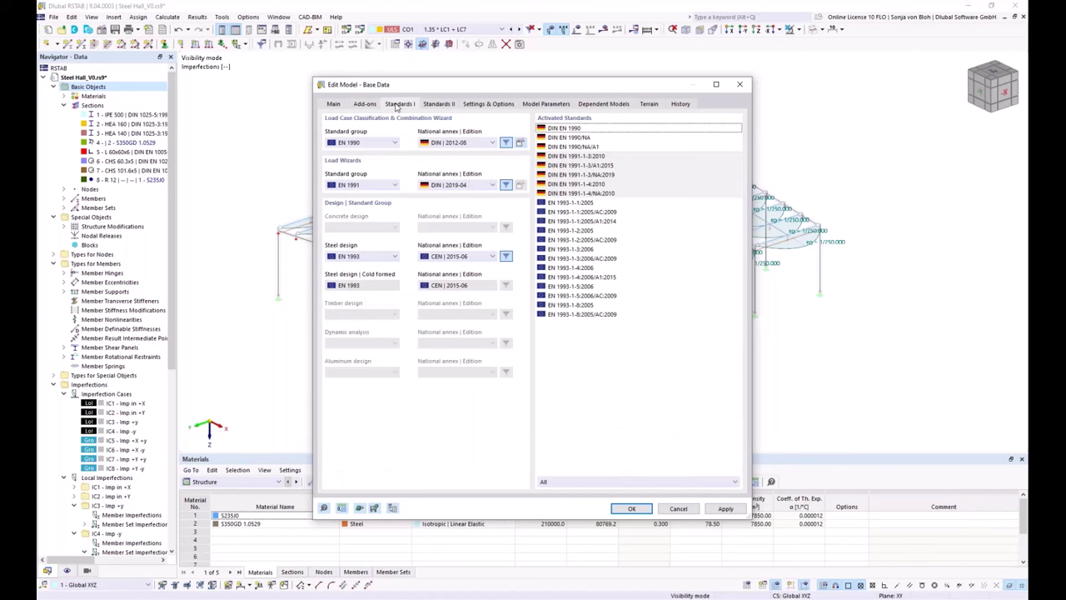
pyautogui.click(492, 256)
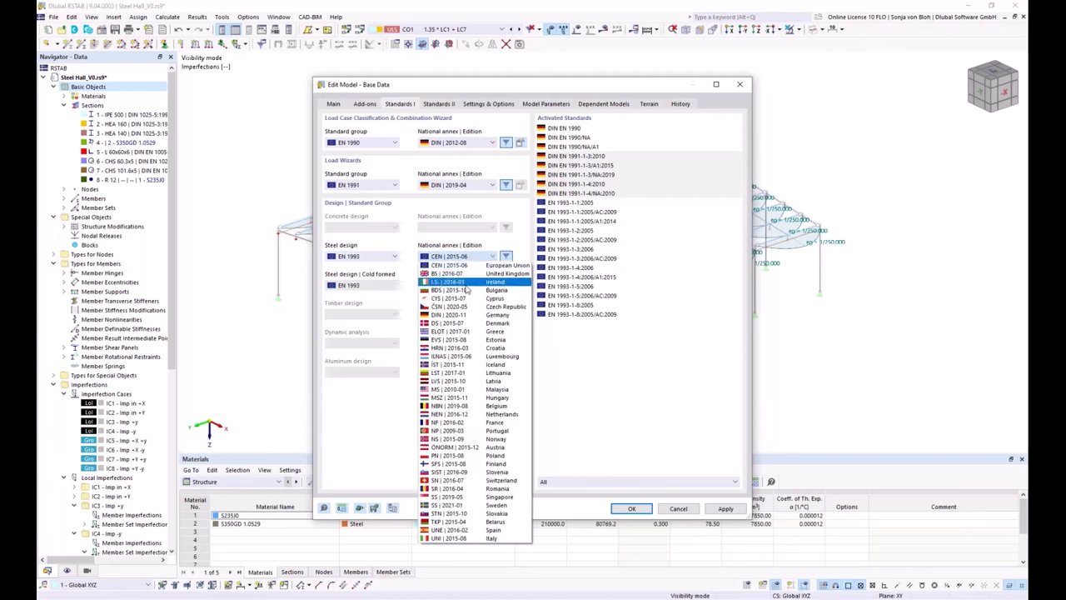
pyautogui.click(448, 315)
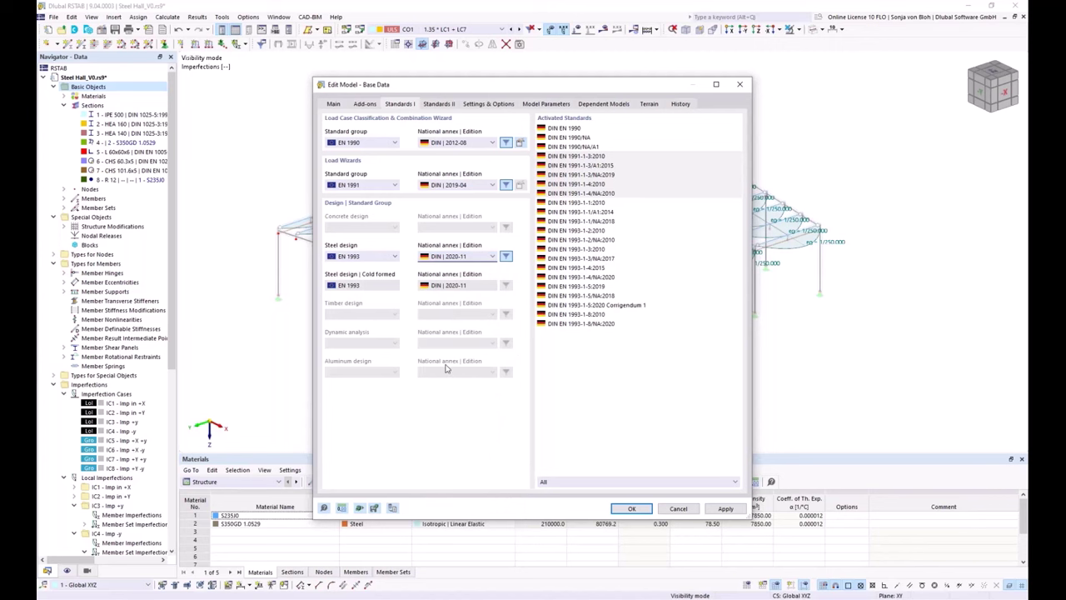
pyautogui.click(631, 509)
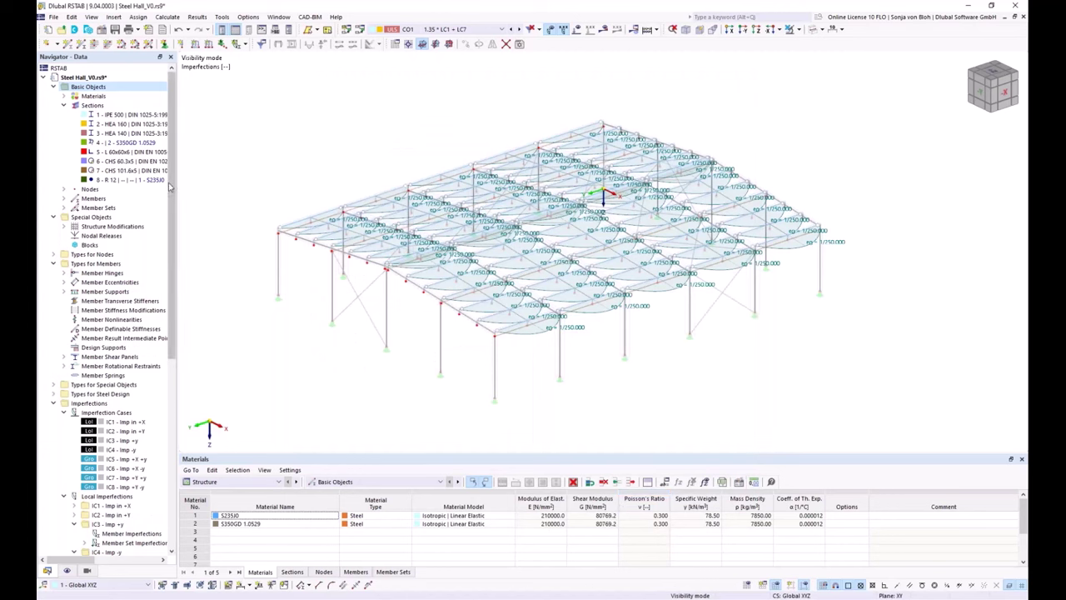
# In the default ultimate configuration for steel design, deactivate stability design and use γM1 for determining the section resistance
pyautogui.scroll(-7, 173, 248)
pyautogui.scroll(-4, 186, 305)
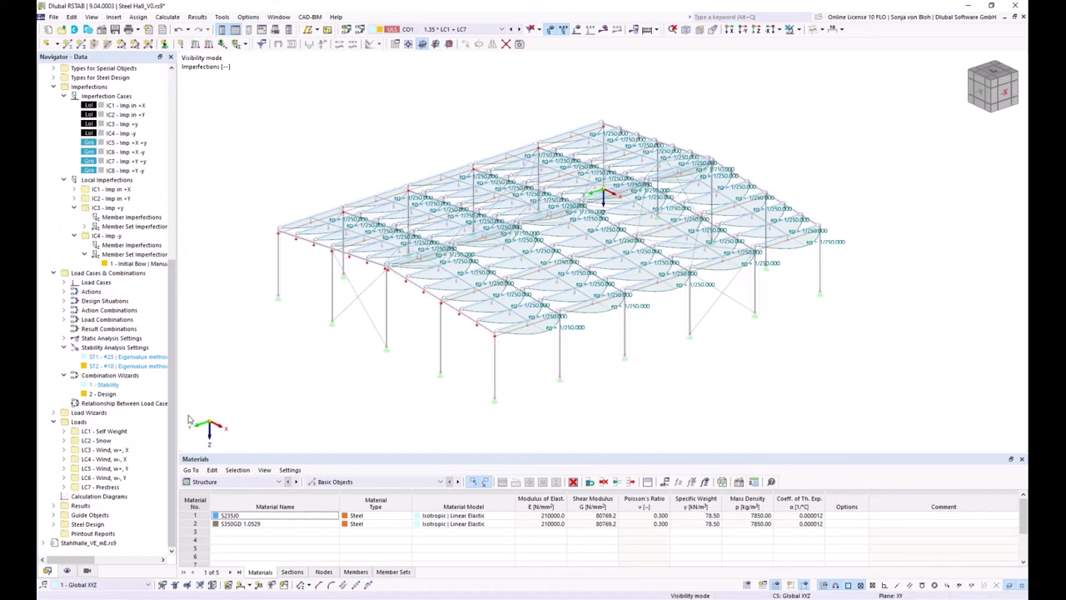
pyautogui.click(53, 524)
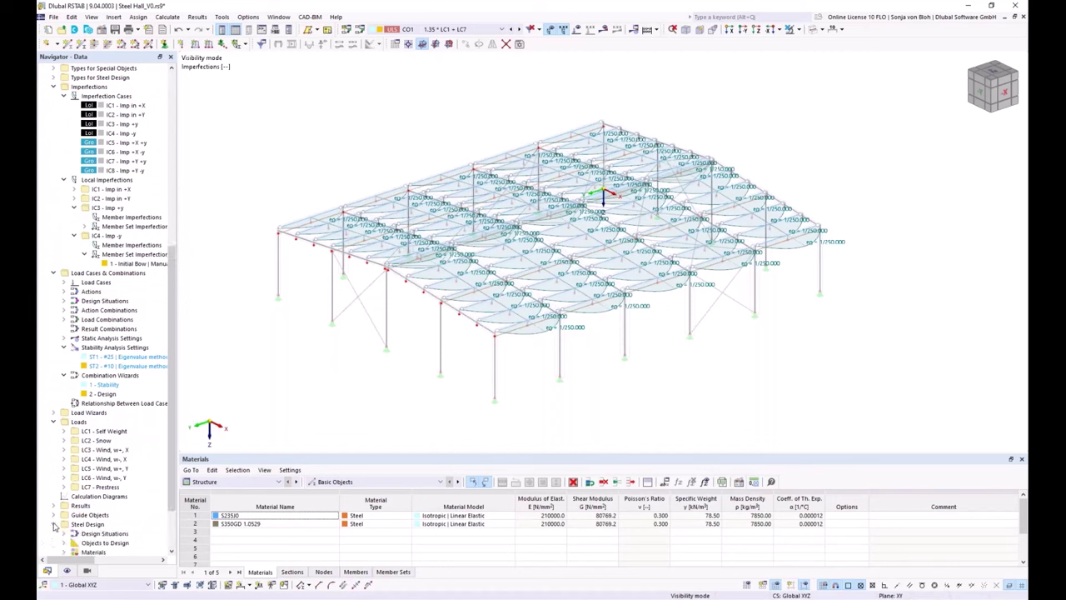
pyautogui.scroll(-2, 173, 350)
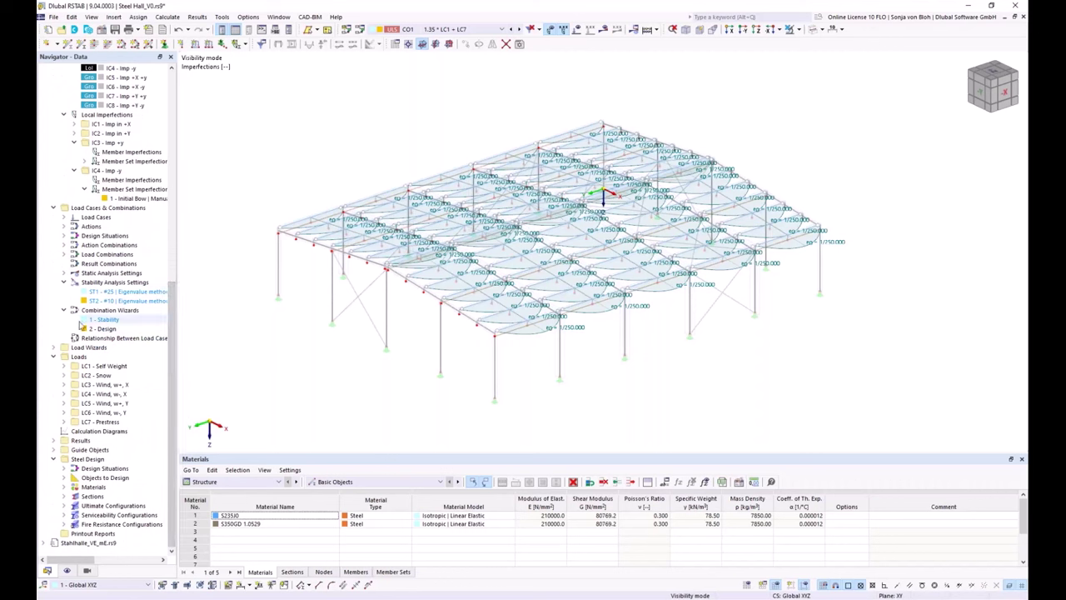
pyautogui.click(65, 506)
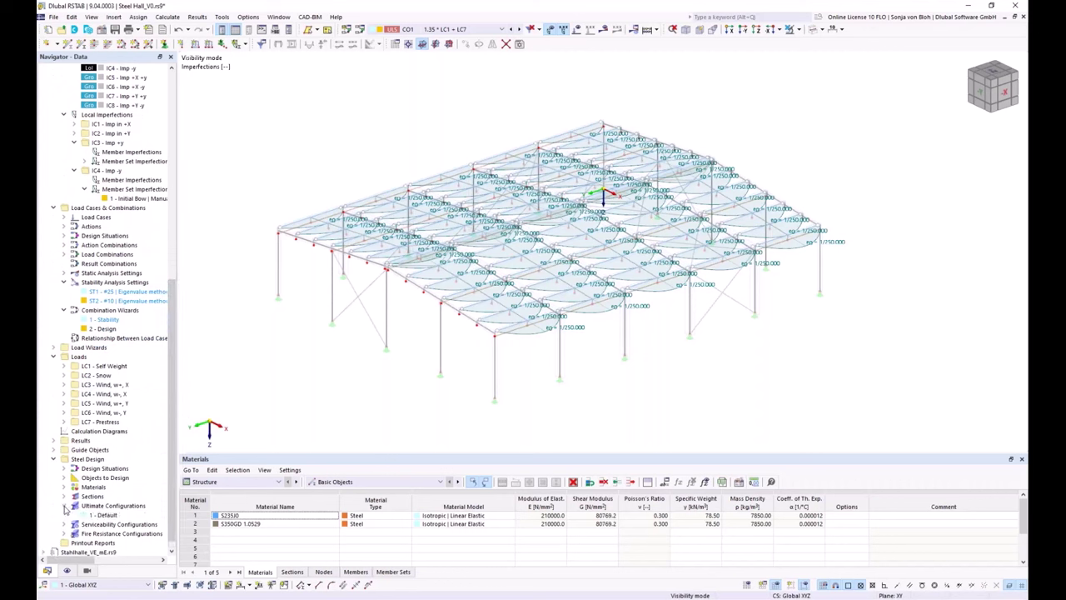
pyautogui.doubleClick(103, 515)
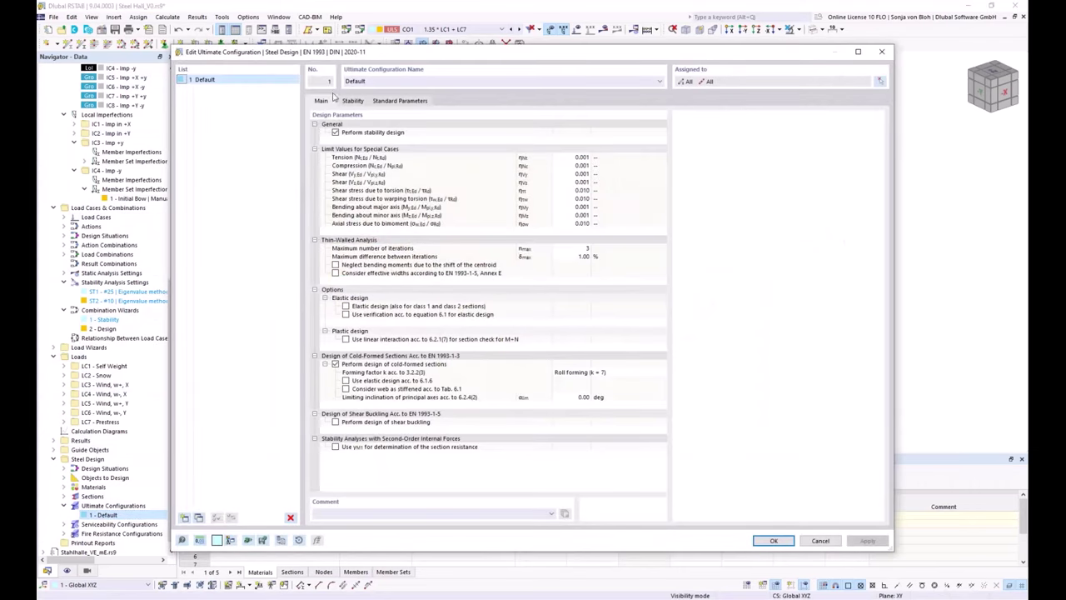
pyautogui.click(338, 135)
pyautogui.click(335, 133)
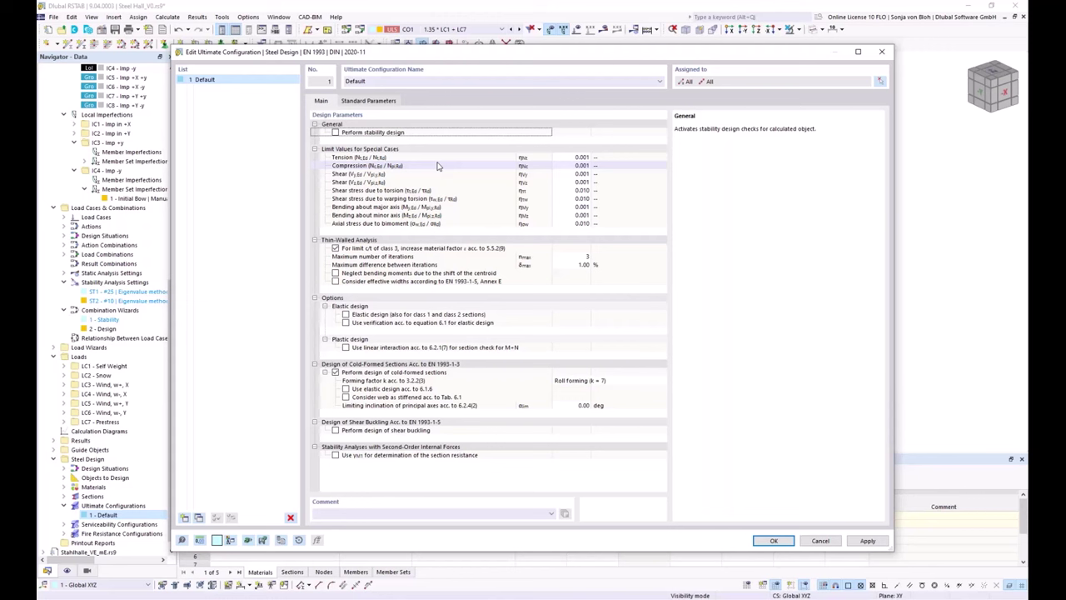
pyautogui.click(336, 456)
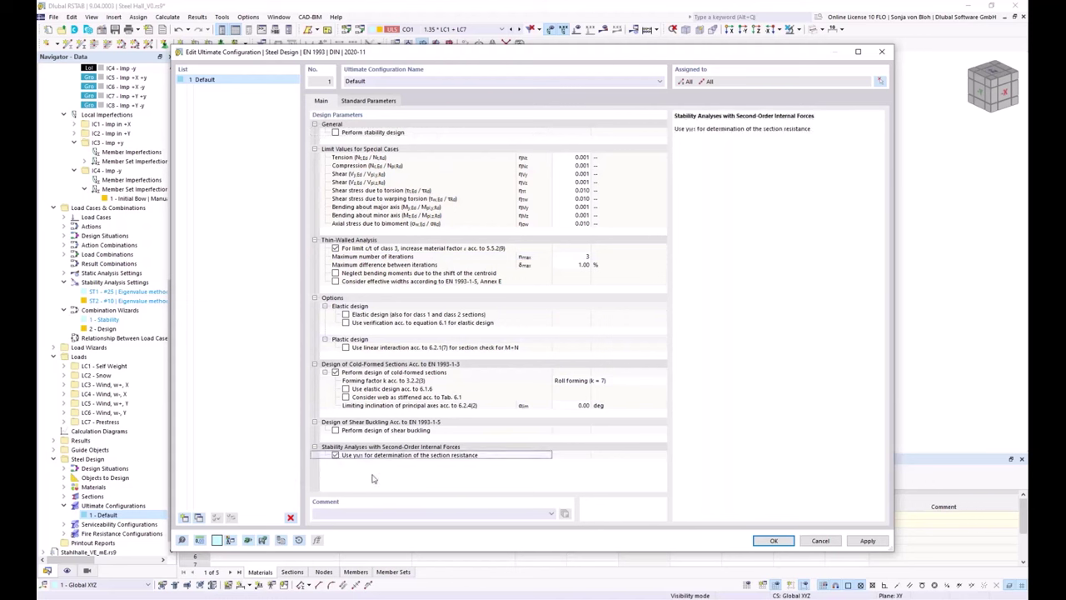
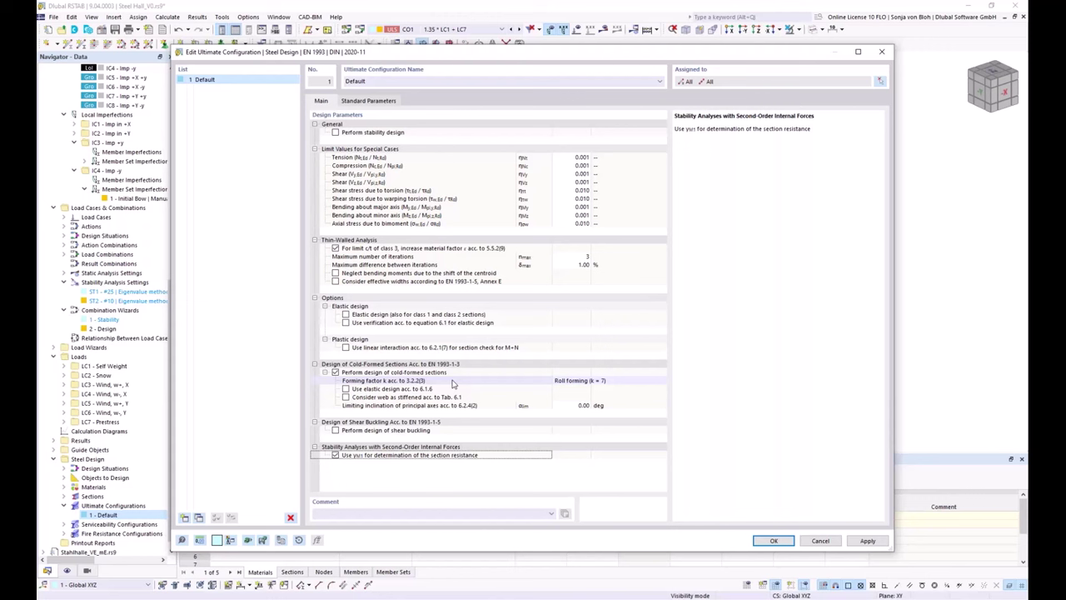
pyautogui.click(774, 541)
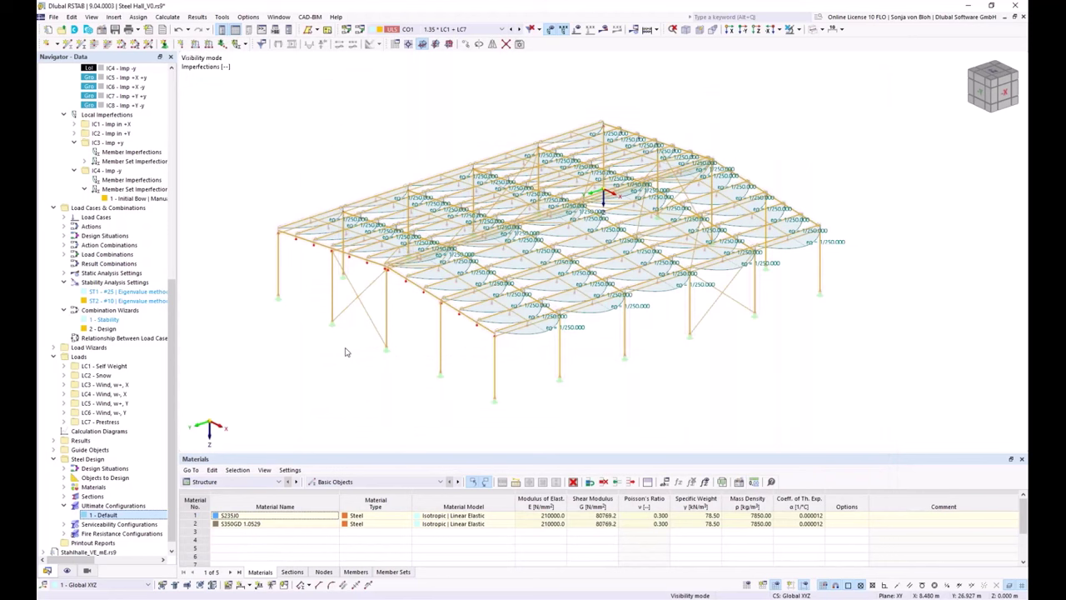
# Exclude the member sets from the steel design's objects to design
pyautogui.click(280, 481)
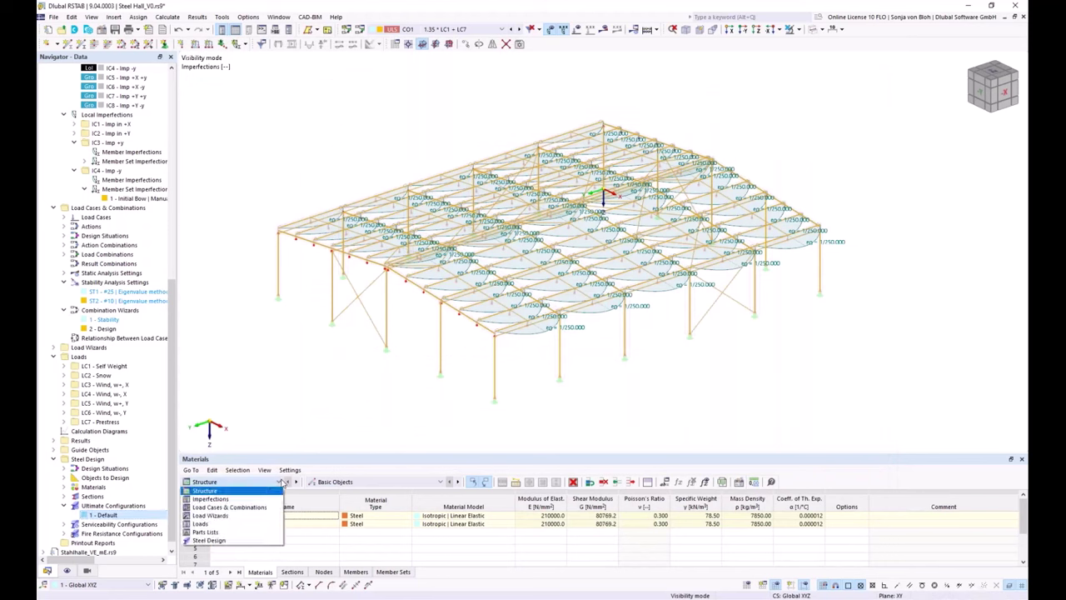
pyautogui.click(221, 541)
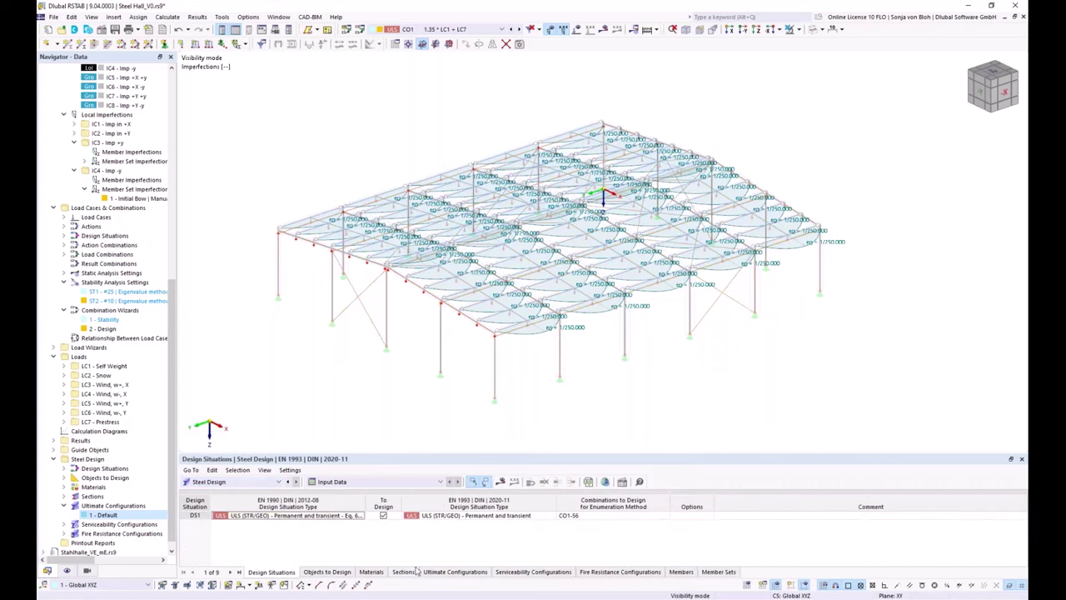
pyautogui.click(329, 573)
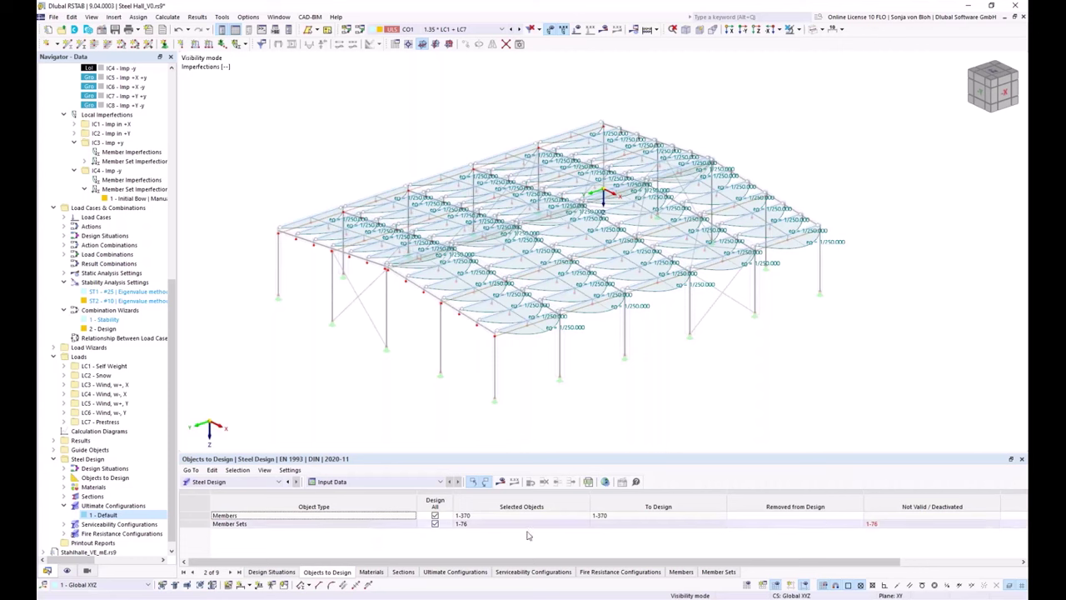
pyautogui.click(434, 523)
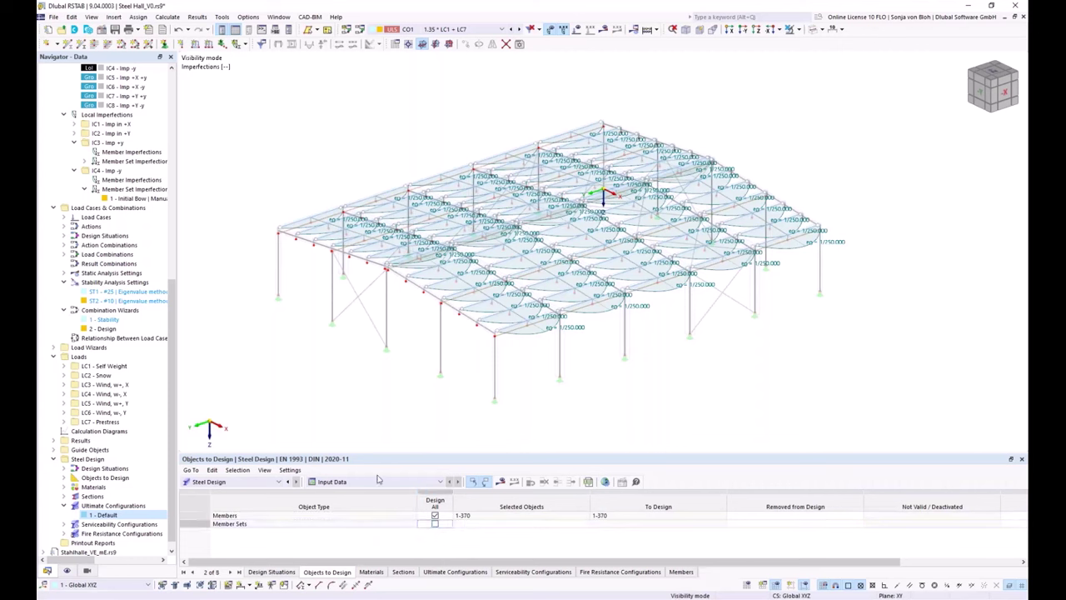
# Limit the steel design's member objects to the purlins of section 4, selecting them graphically with only that section visible
pyautogui.click(461, 516)
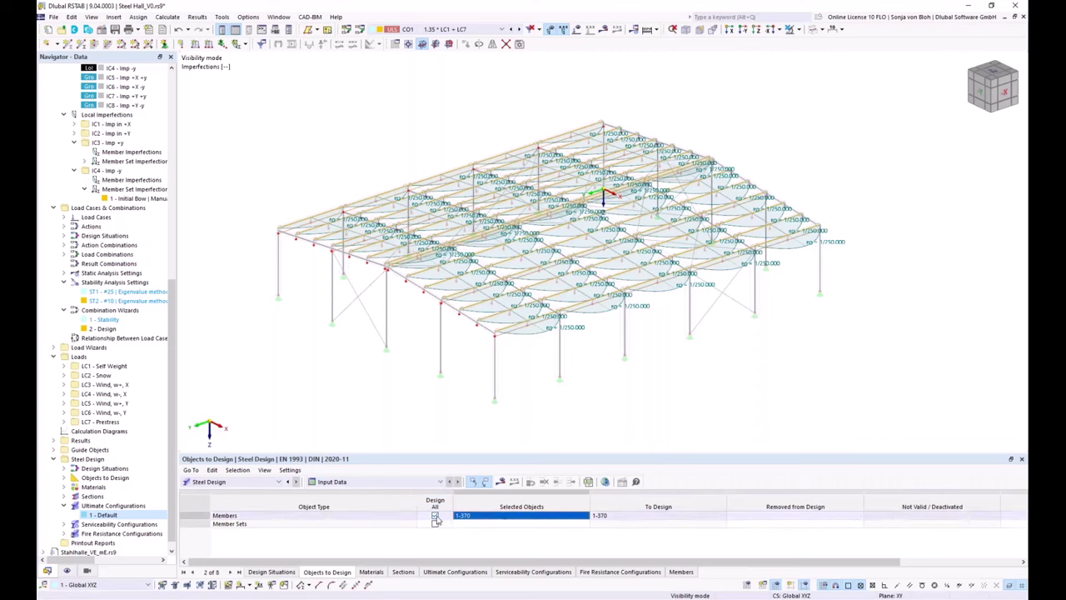
pyautogui.click(434, 516)
pyautogui.click(531, 520)
pyautogui.click(599, 521)
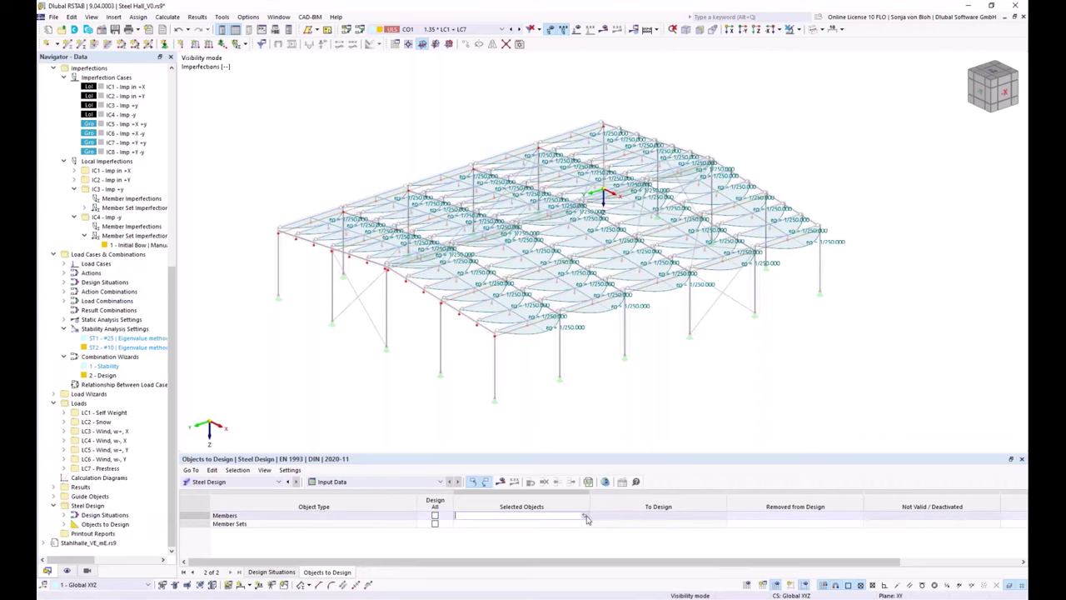
pyautogui.scroll(-3, 348, 322)
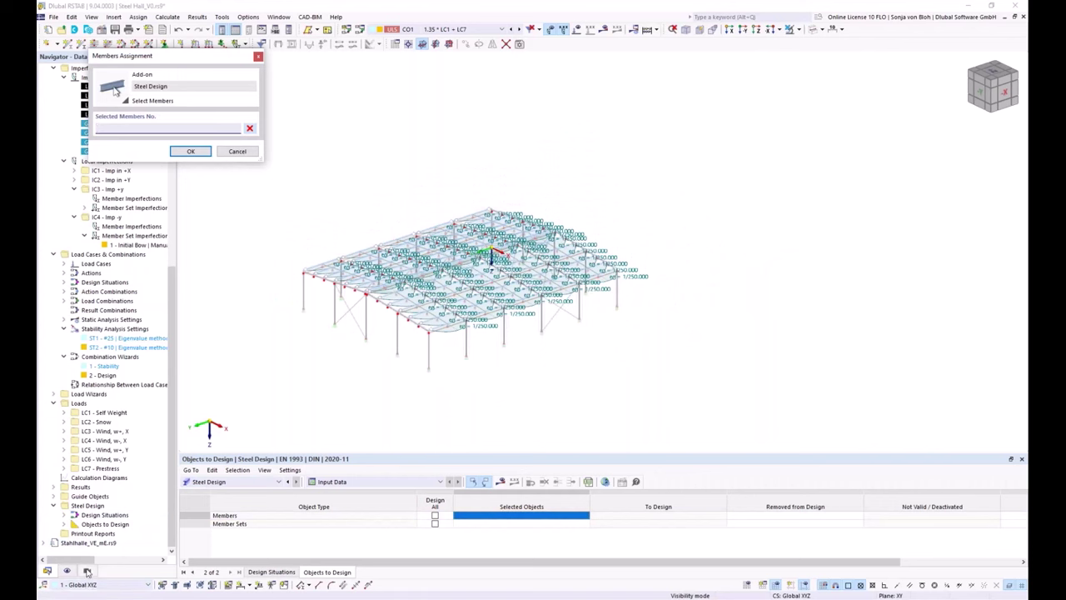
pyautogui.click(86, 570)
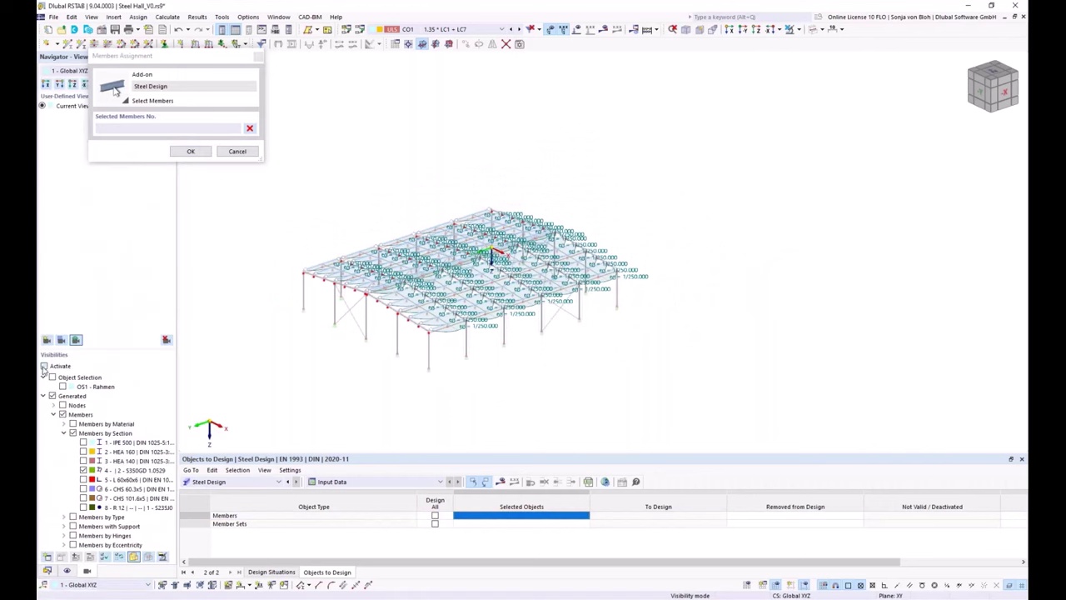
pyautogui.moveTo(398, 393); pyautogui.dragTo(481, 392, button='middle')
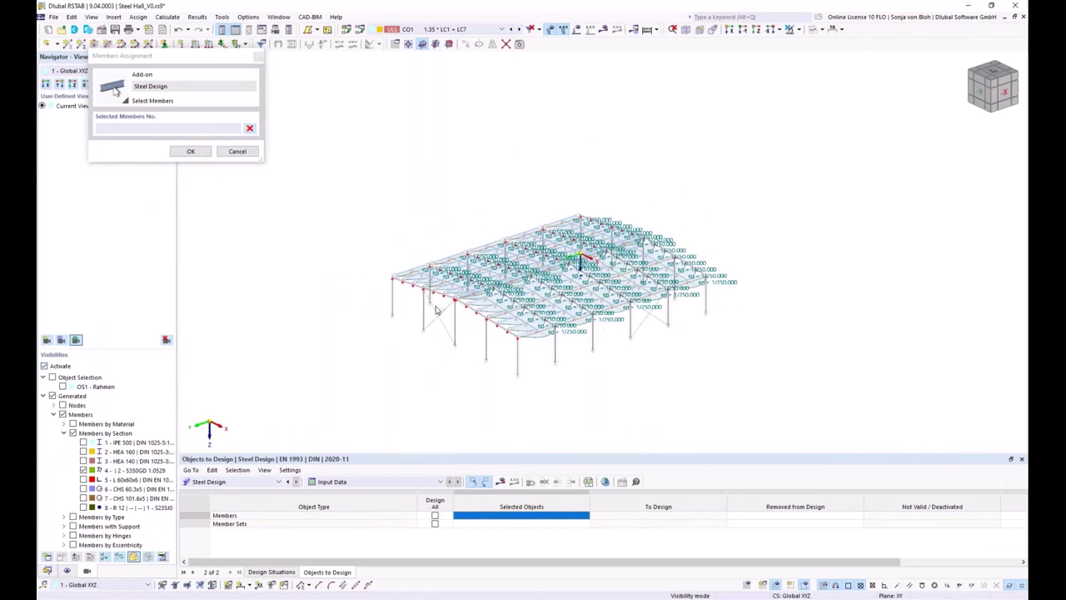
pyautogui.moveTo(326, 91); pyautogui.dragTo(816, 404)
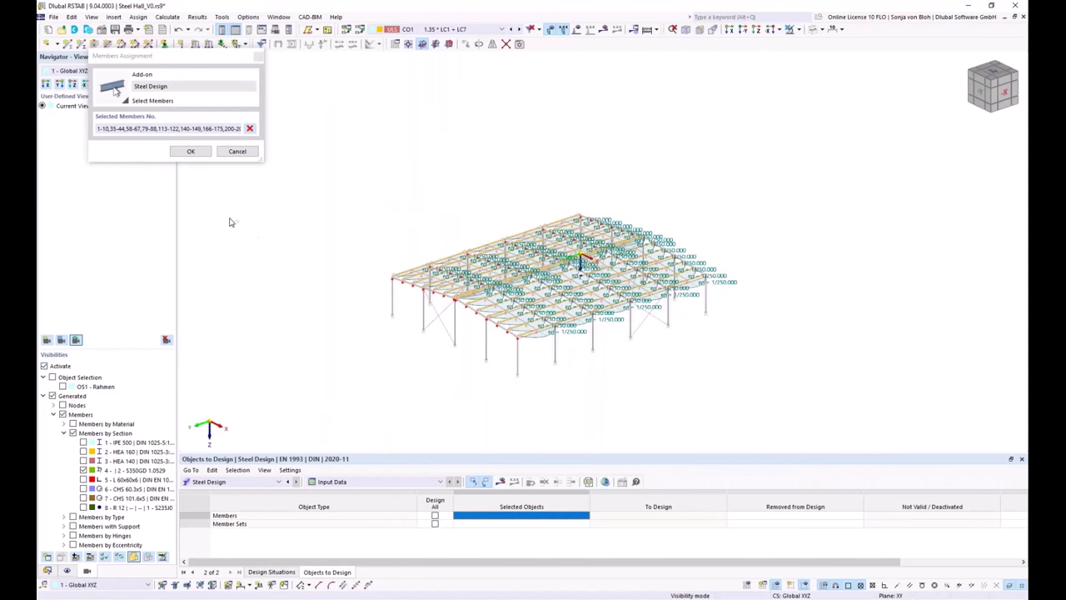
pyautogui.click(191, 150)
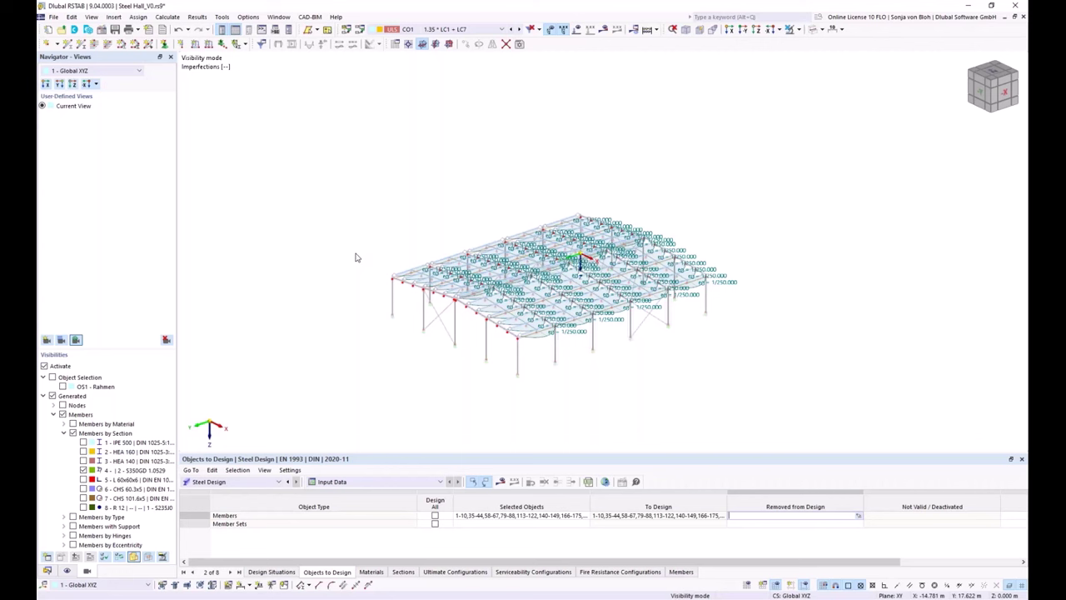
# Switch to the calculated model Stahlhalle_VE_mE.rs9 and show its steel design ratios on members by design situation
pyautogui.click(54, 16)
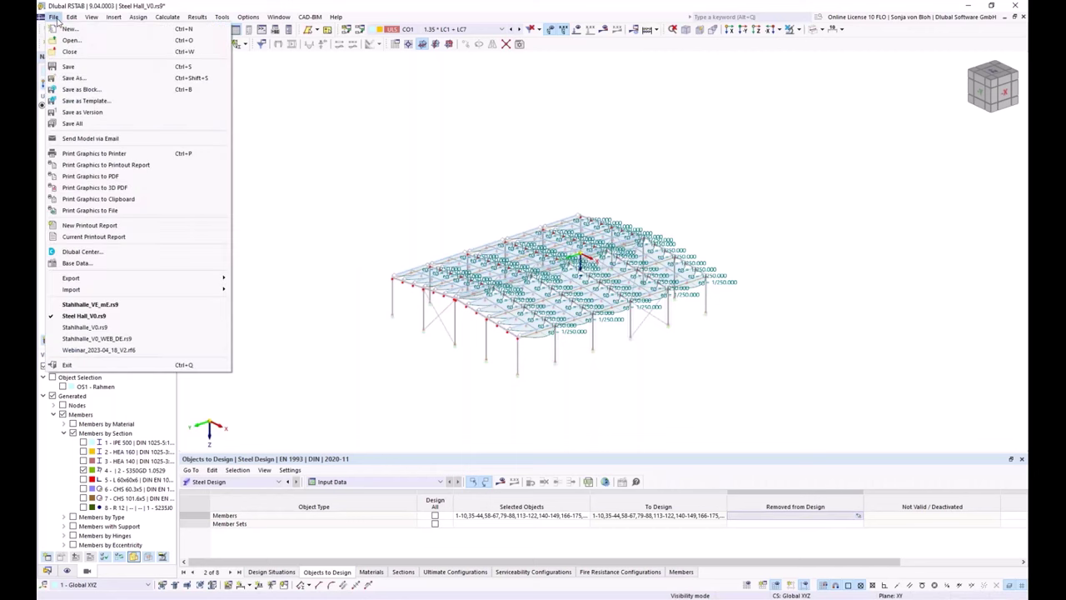
pyautogui.moveTo(280, 18)
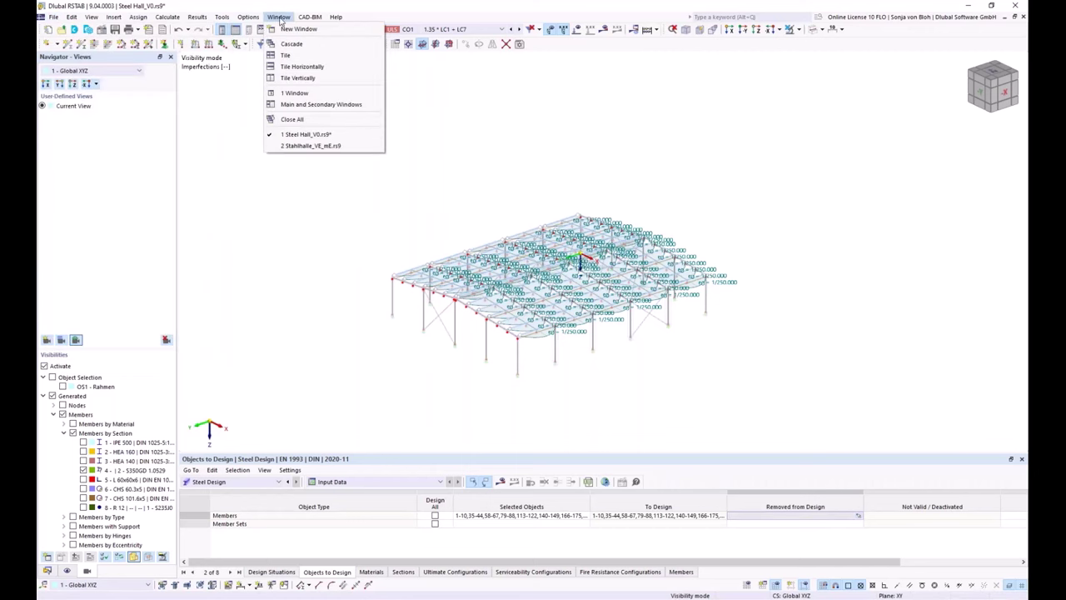
pyautogui.click(302, 145)
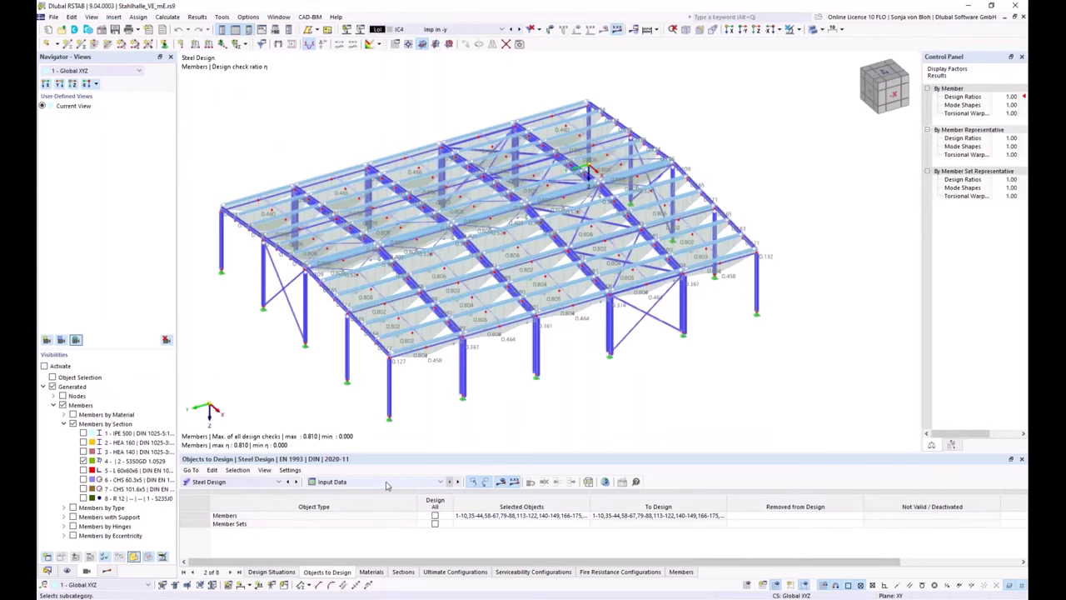
pyautogui.click(385, 485)
pyautogui.click(376, 511)
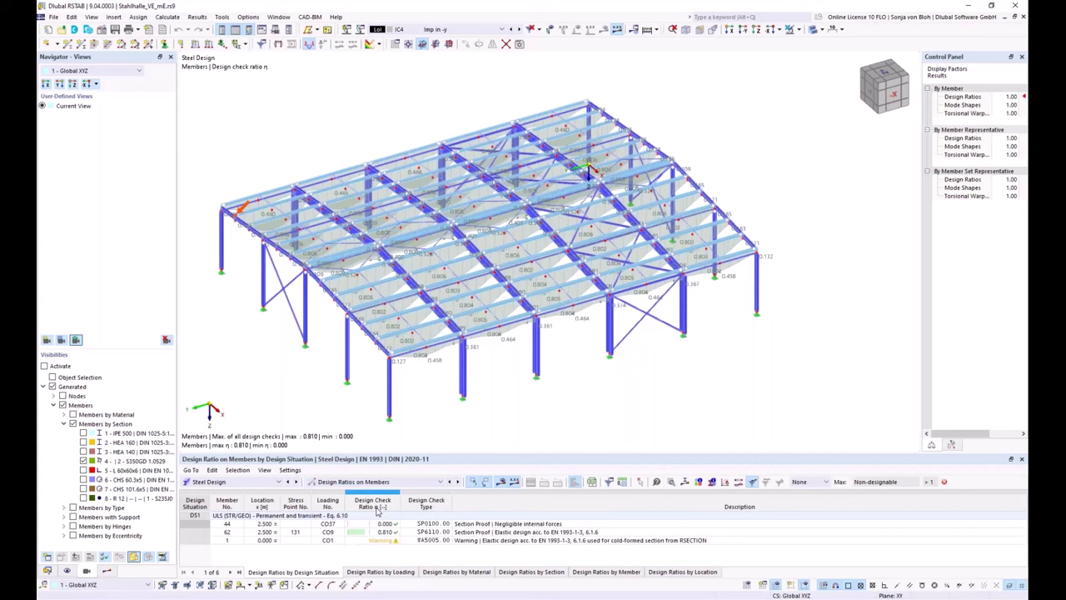
# Open member 62's elastic design check details and examine its effective sections for major and minor axis bending
pyautogui.click(378, 533)
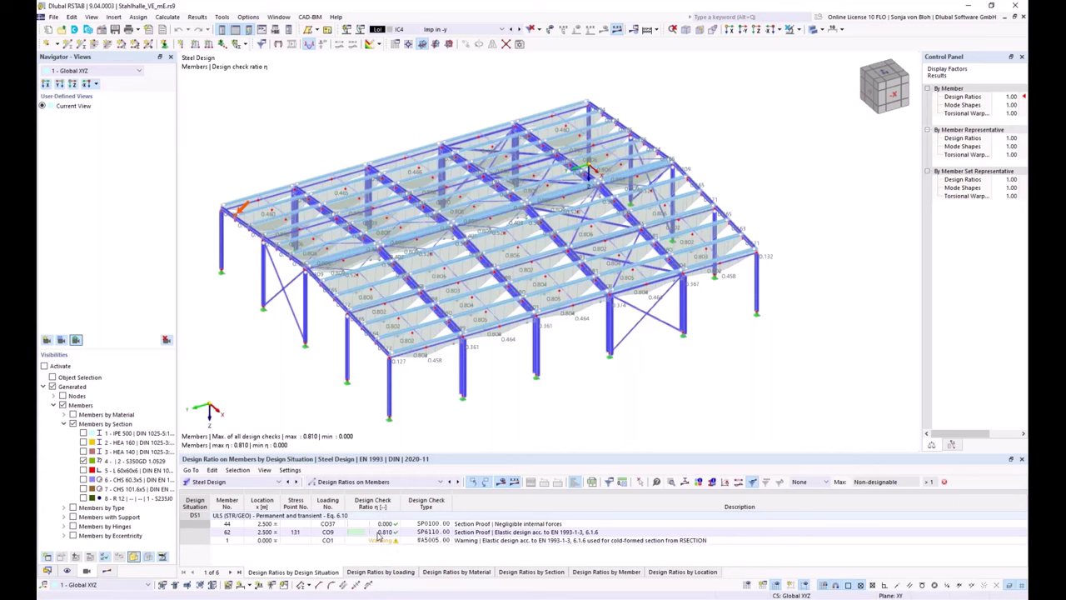
pyautogui.click(378, 533)
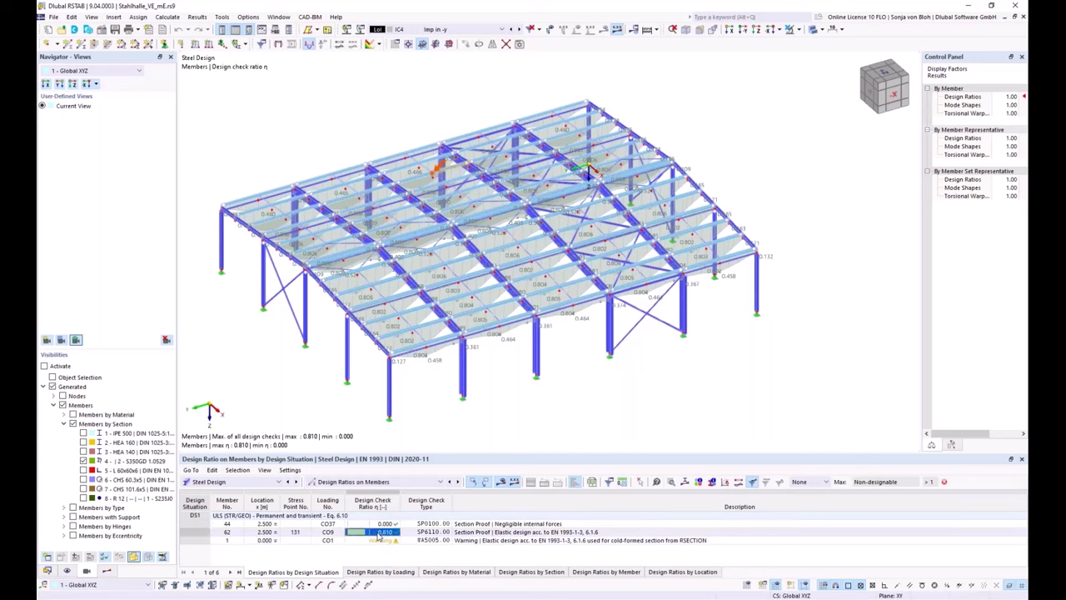
pyautogui.doubleClick(378, 533)
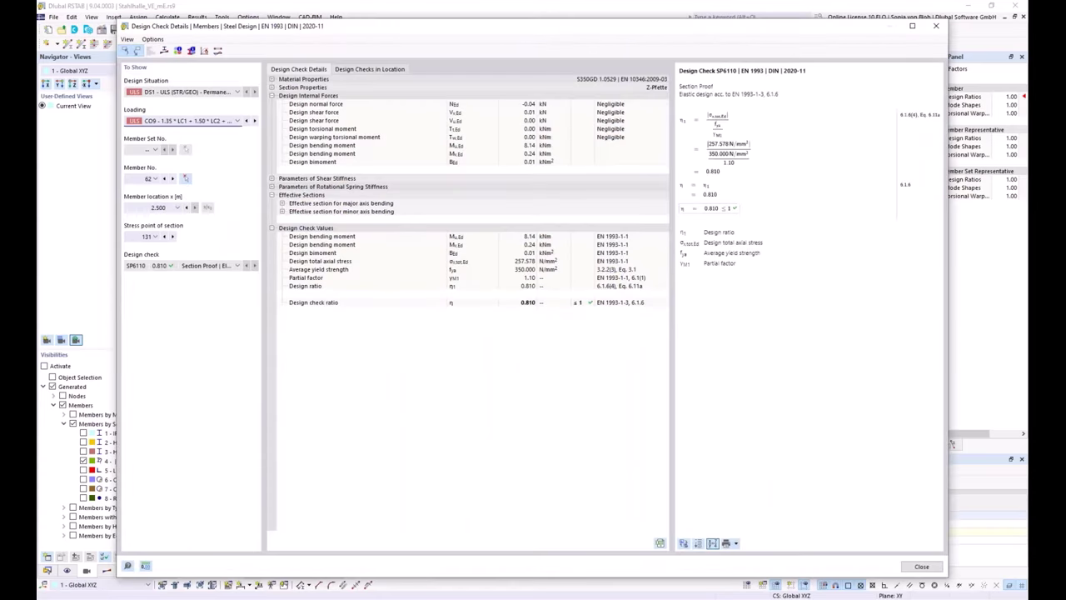
pyautogui.click(282, 203)
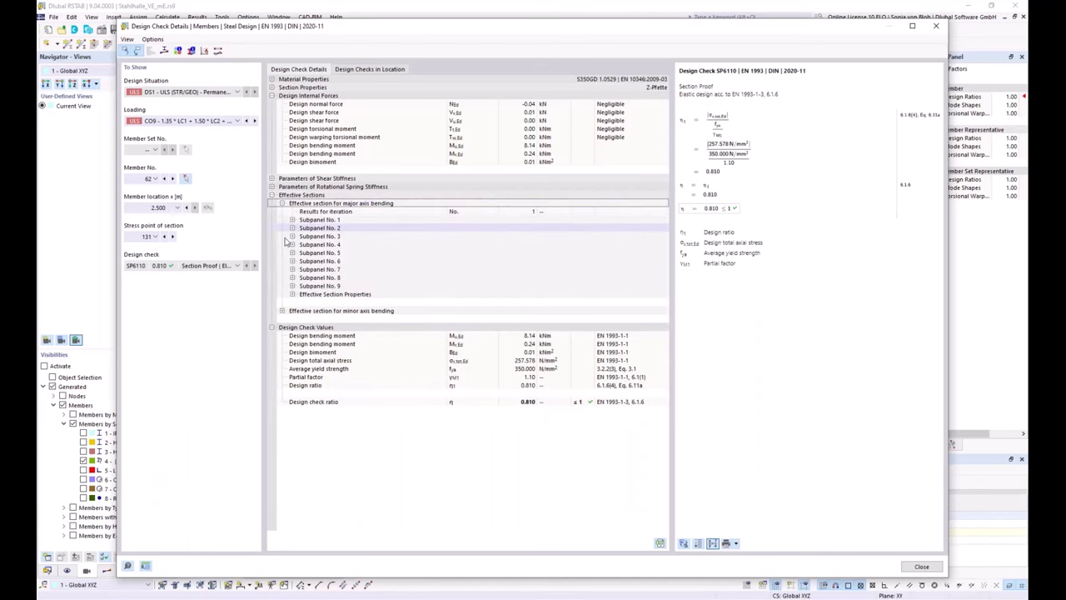
pyautogui.click(283, 311)
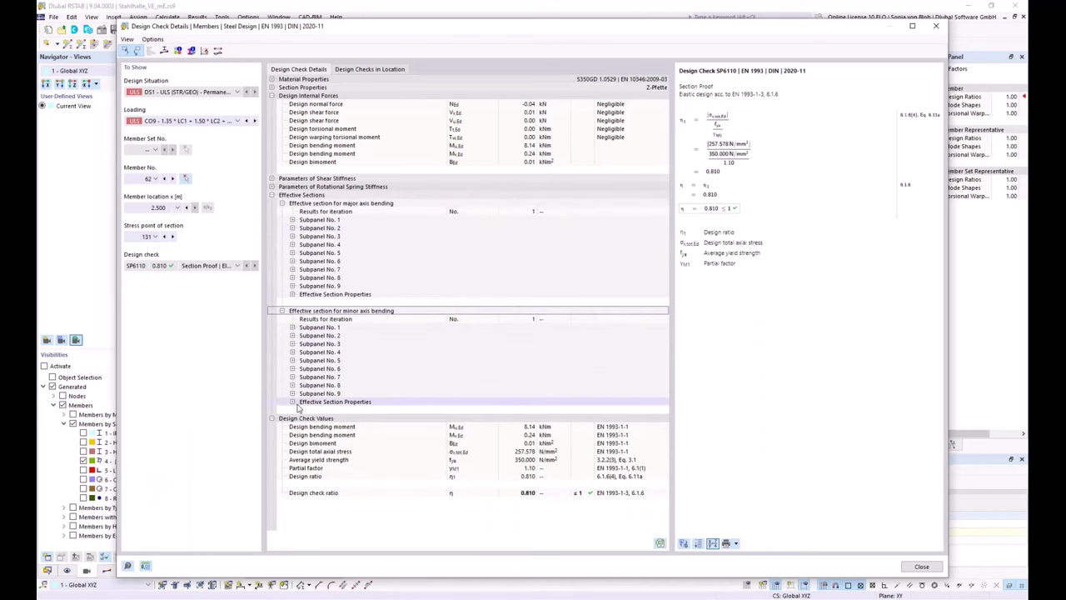
pyautogui.click(293, 402)
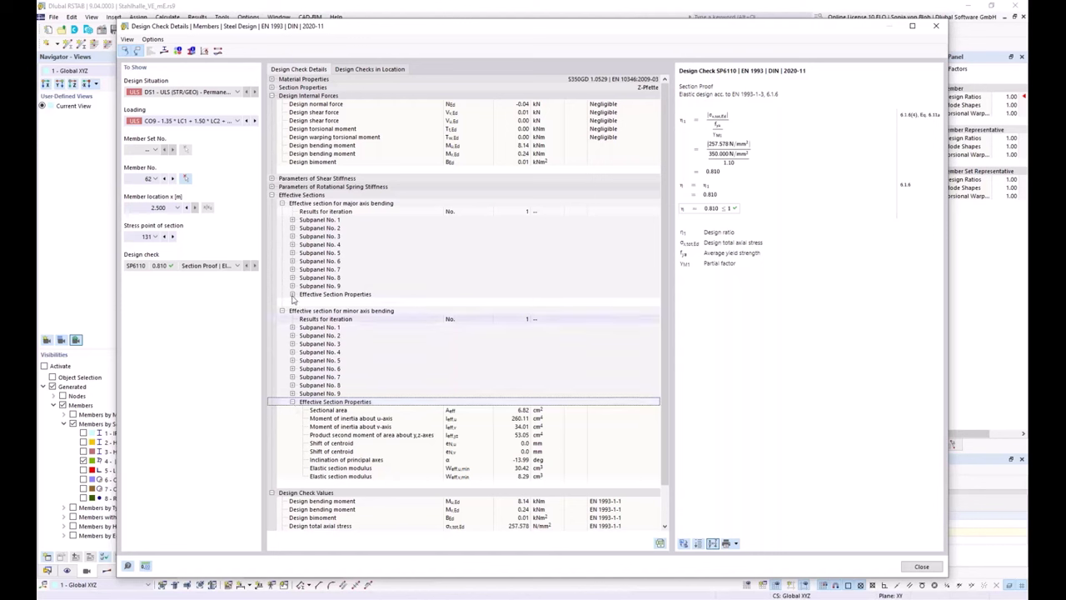
# Show the FSM buckling shape for N : -1 kN in the section information of Z-Pfette
pyautogui.click(191, 52)
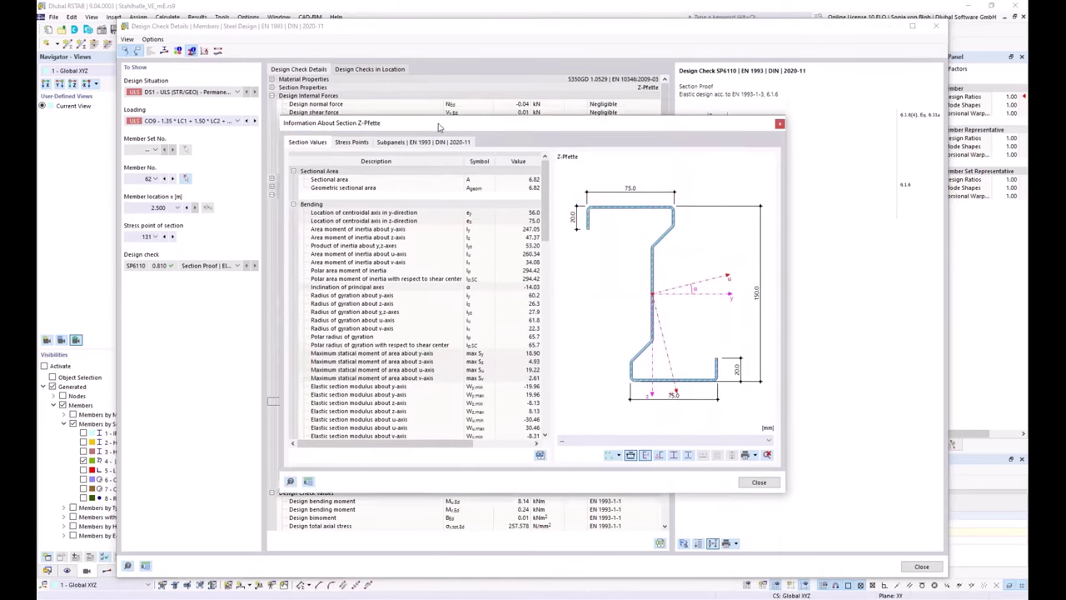
pyautogui.moveTo(438, 121); pyautogui.dragTo(435, 69)
pyautogui.click(766, 381)
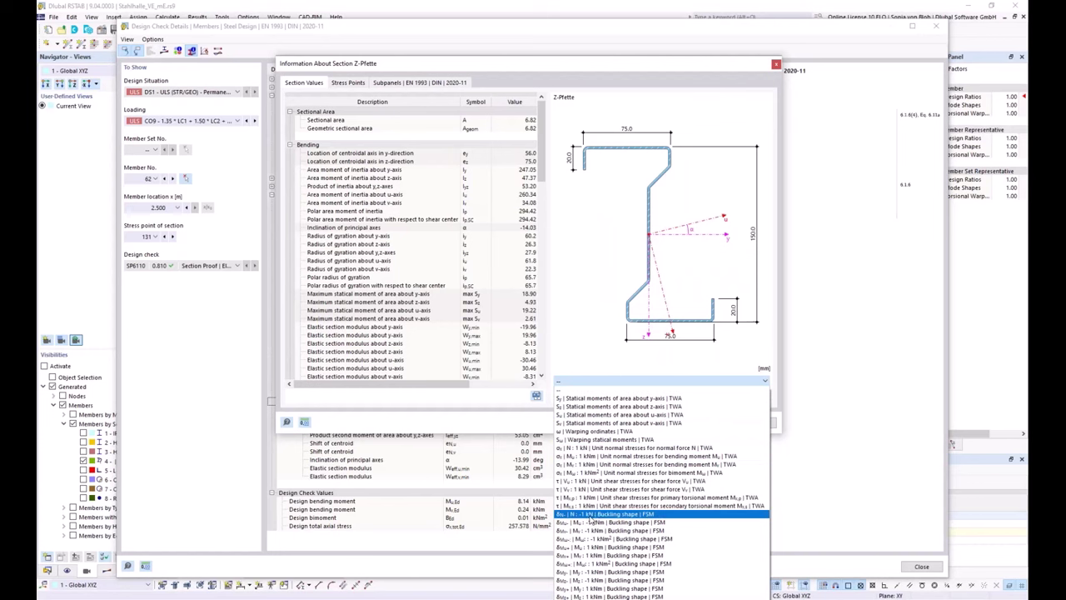
pyautogui.click(591, 520)
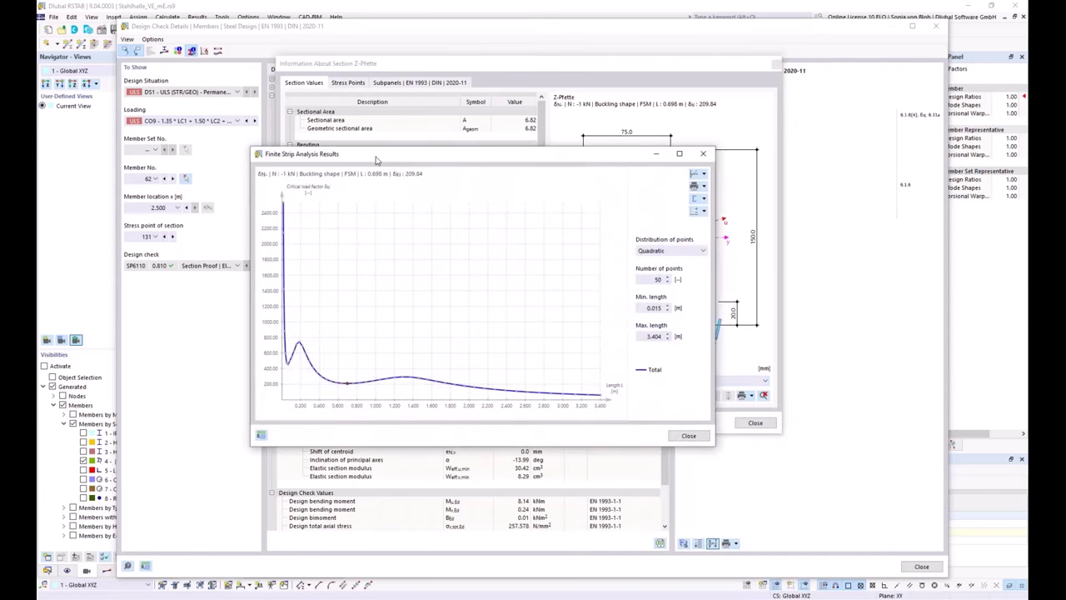
# View the buckling shape at length 0.050 m in the finite strip analysis results, and close the section information
pyautogui.moveTo(379, 158)
pyautogui.mouseDown()
pyautogui.moveTo(293, 171)
pyautogui.moveTo(249, 91)
pyautogui.mouseUp()
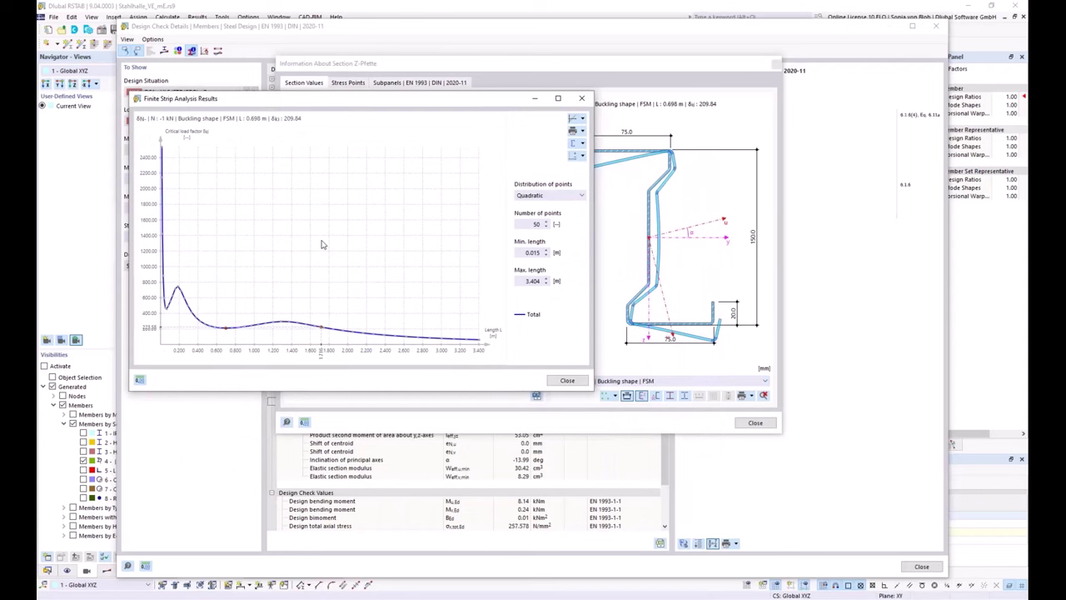
pyautogui.moveTo(381, 100); pyautogui.dragTo(290, 67)
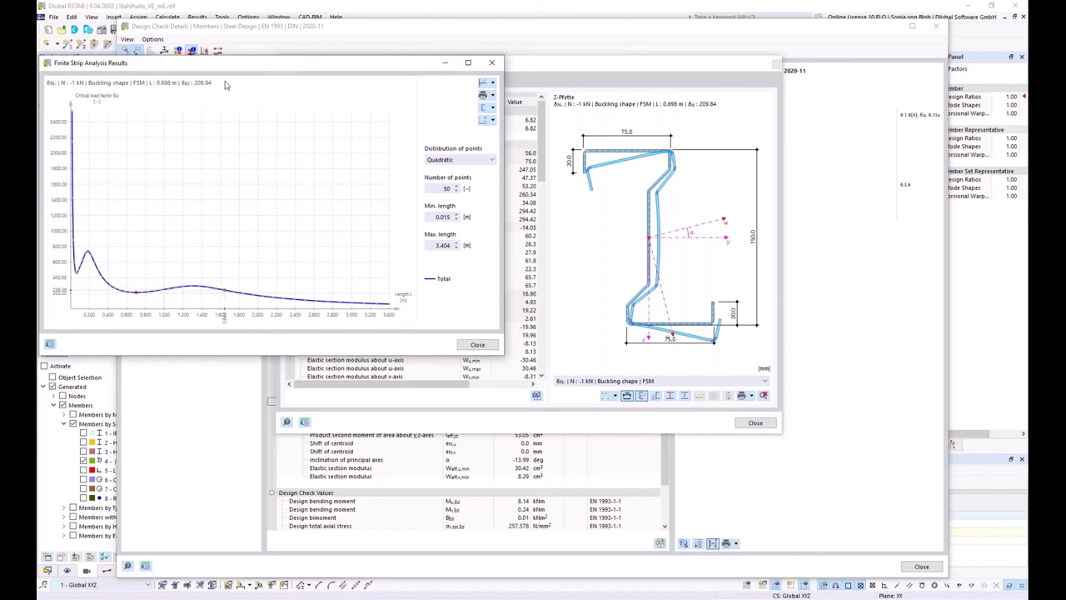
pyautogui.click(79, 279)
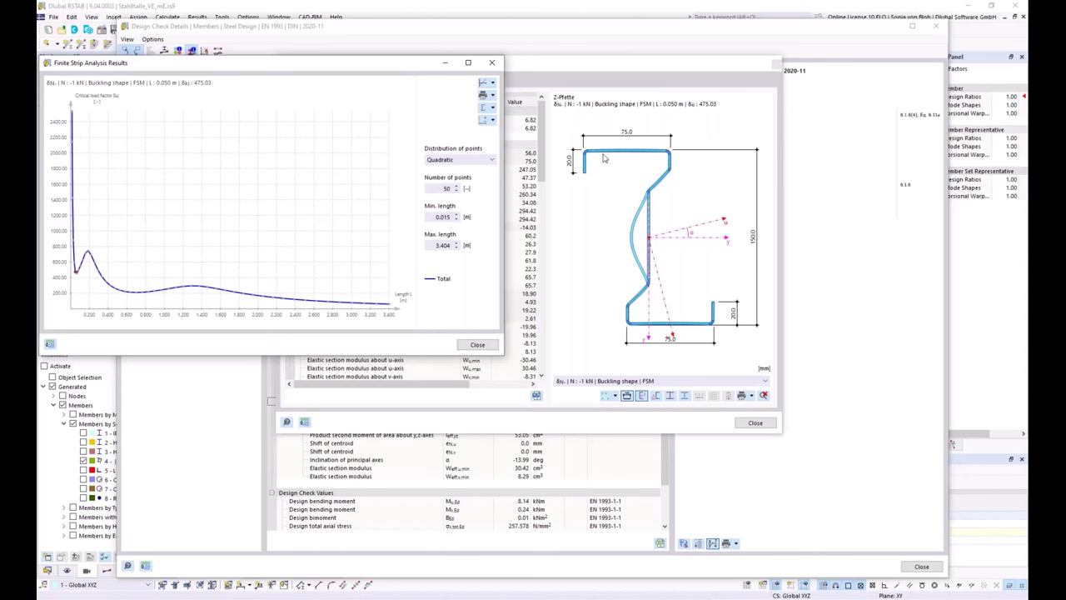
pyautogui.click(492, 64)
pyautogui.click(763, 424)
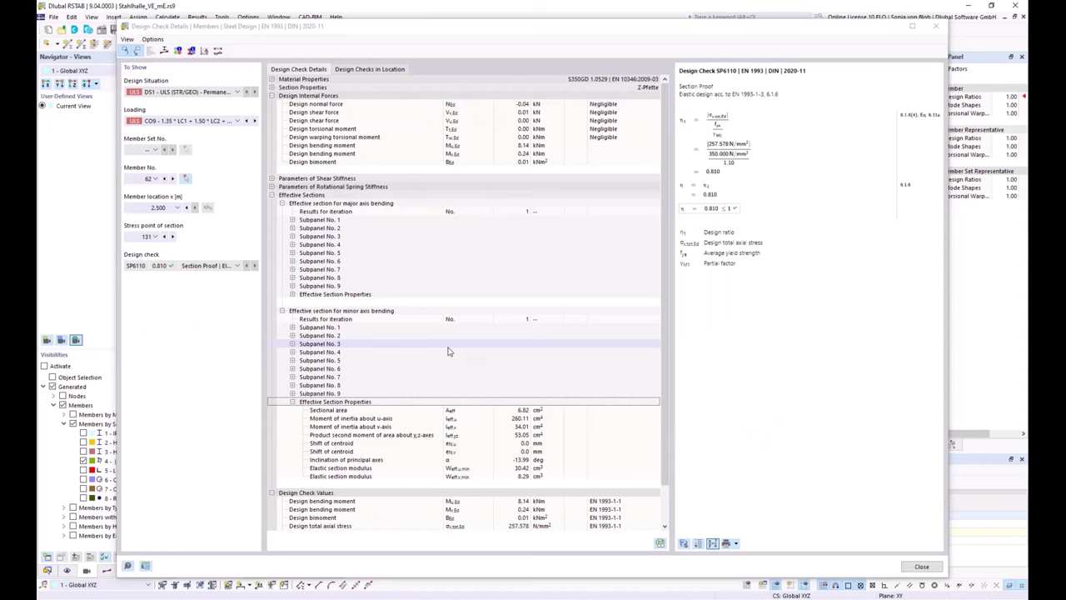
# Display member 62's result diagrams in section for the effective section due to My
pyautogui.click(165, 51)
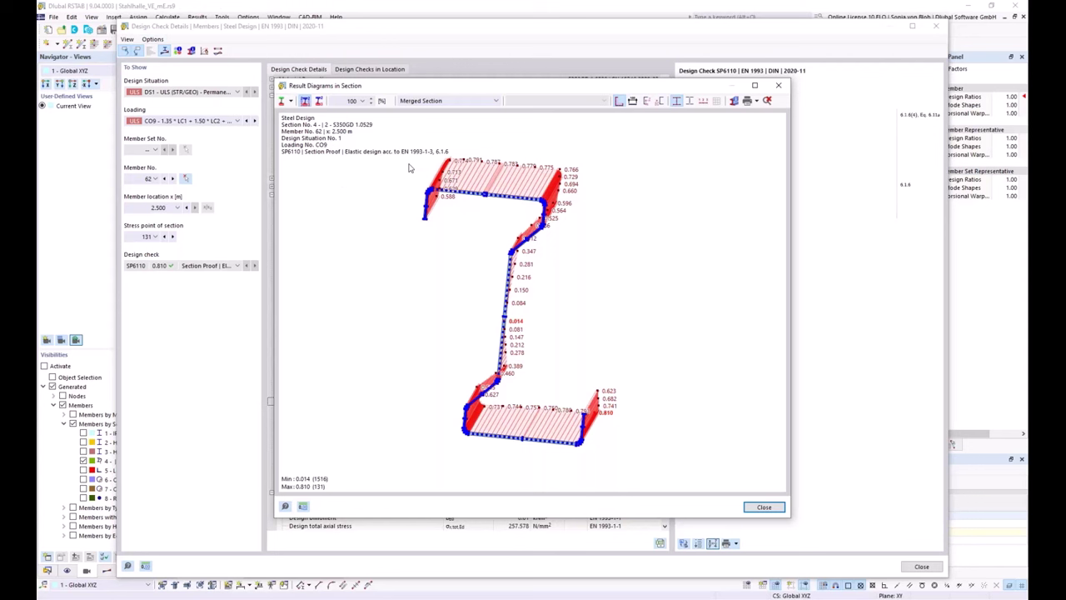
pyautogui.click(497, 100)
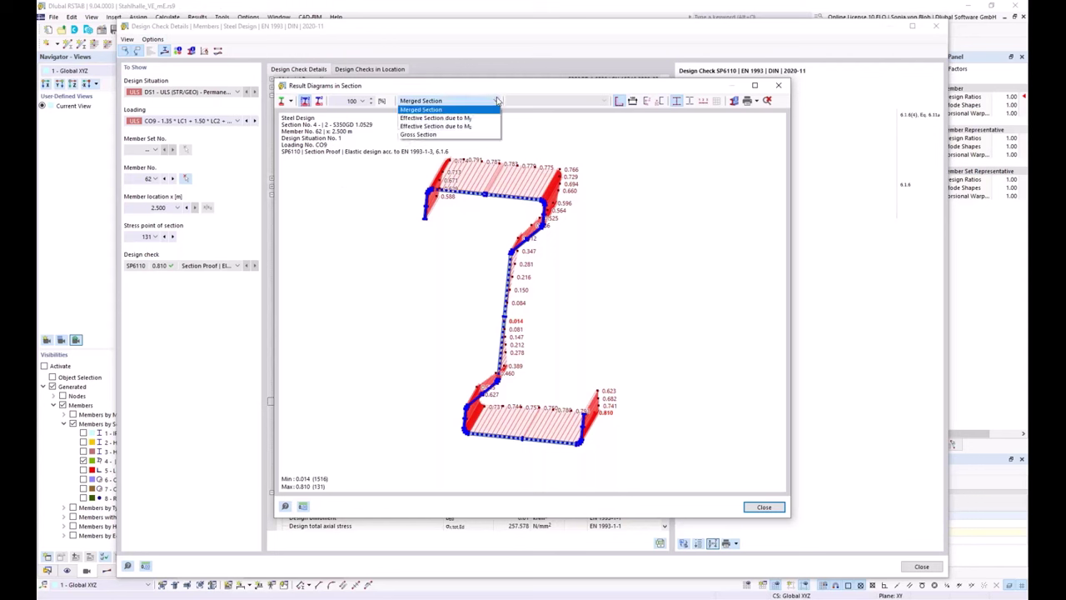
pyautogui.click(457, 119)
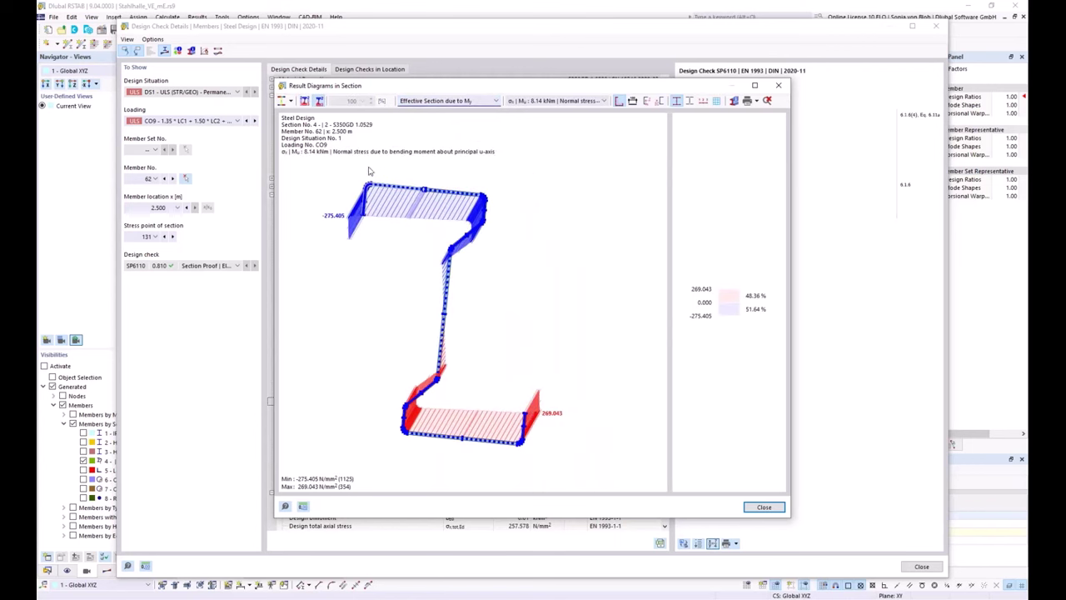
# Examine the gap in the effective section's upper flange and the reduced edge lip up close, and close the design check details
pyautogui.scroll(2, 368, 173)
pyautogui.scroll(3, 406, 241)
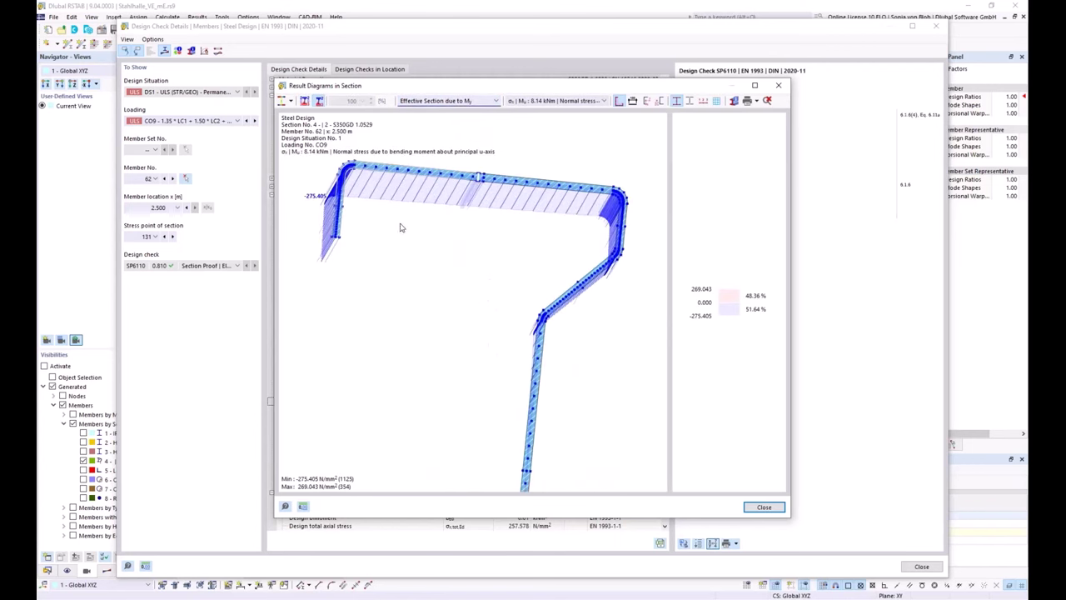
pyautogui.scroll(2, 407, 302)
pyautogui.scroll(1, 408, 304)
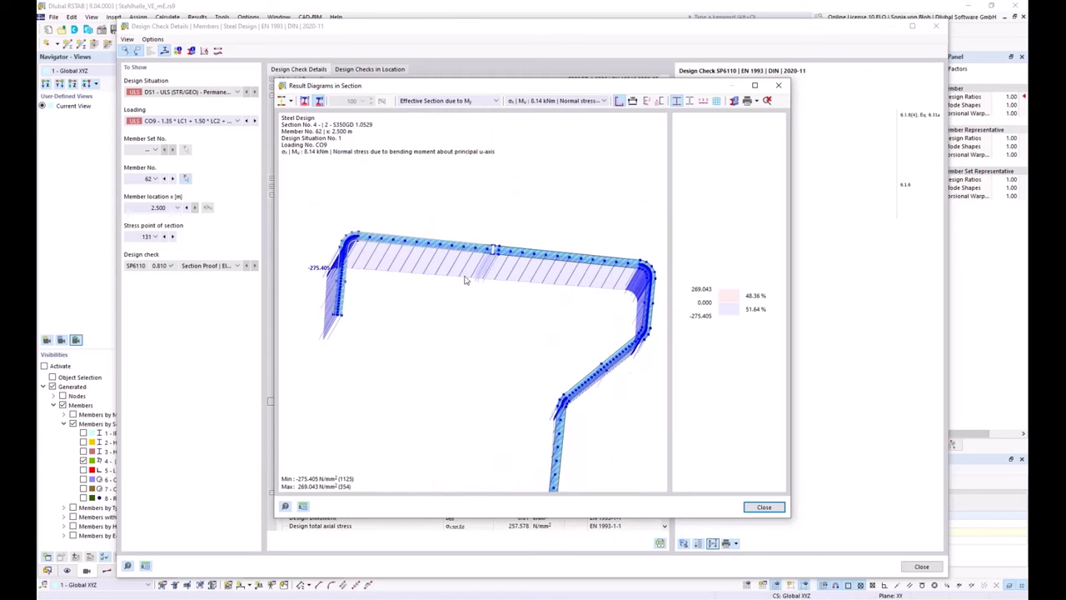
pyautogui.scroll(3, 488, 266)
pyautogui.scroll(3, 492, 242)
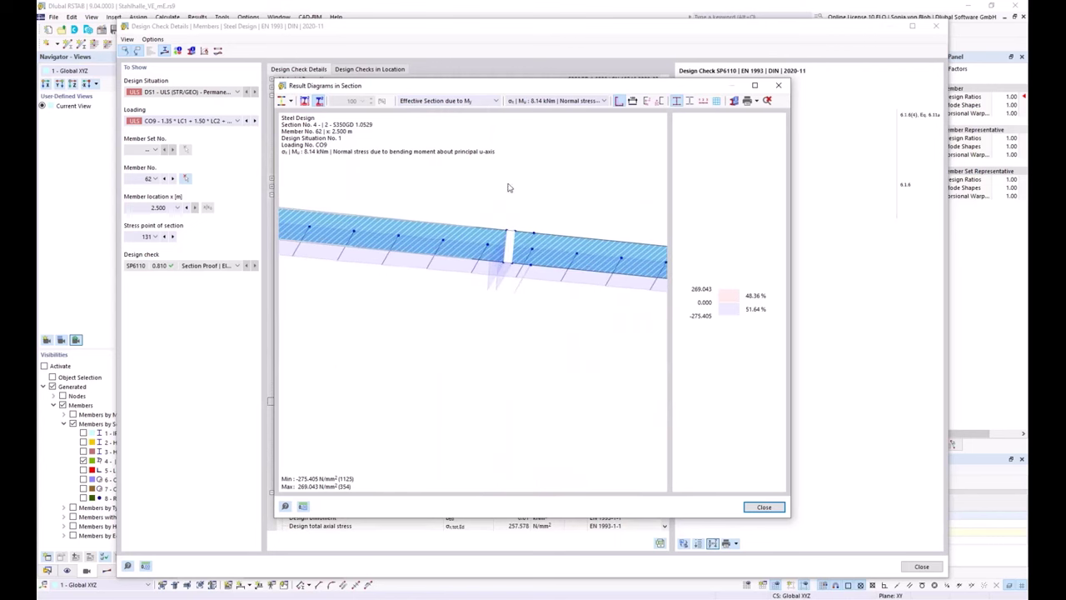
pyautogui.scroll(-4, 507, 225)
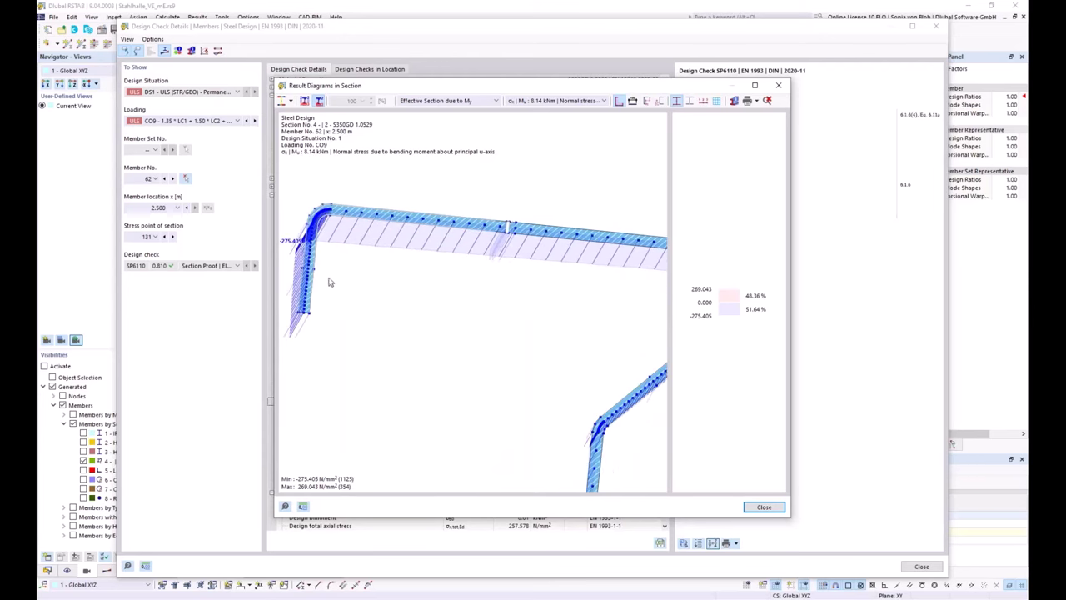
pyautogui.moveTo(325, 282); pyautogui.dragTo(346, 208, button='middle')
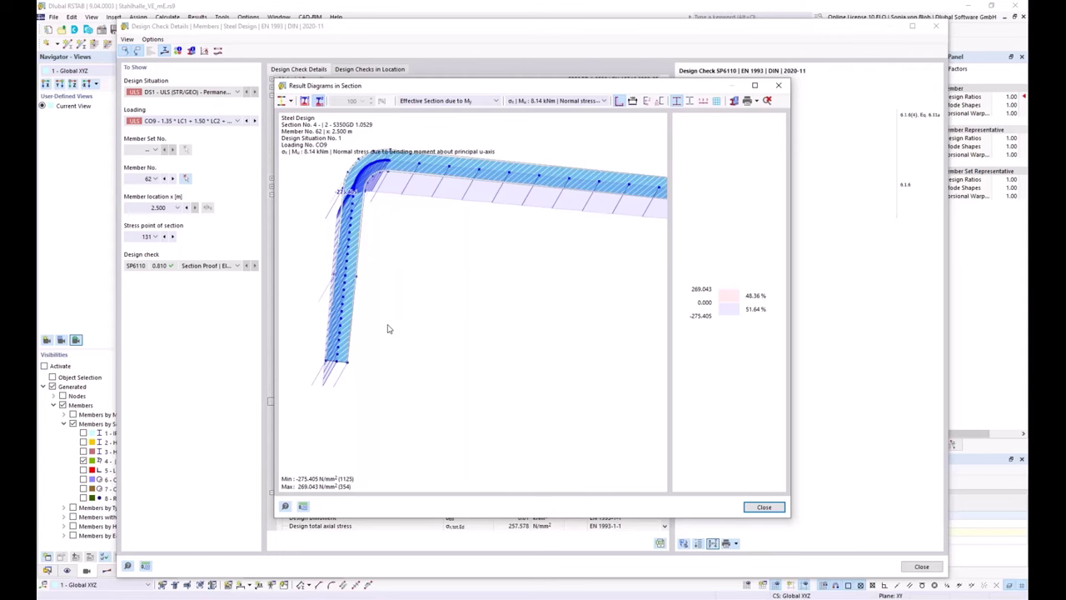
pyautogui.click(780, 87)
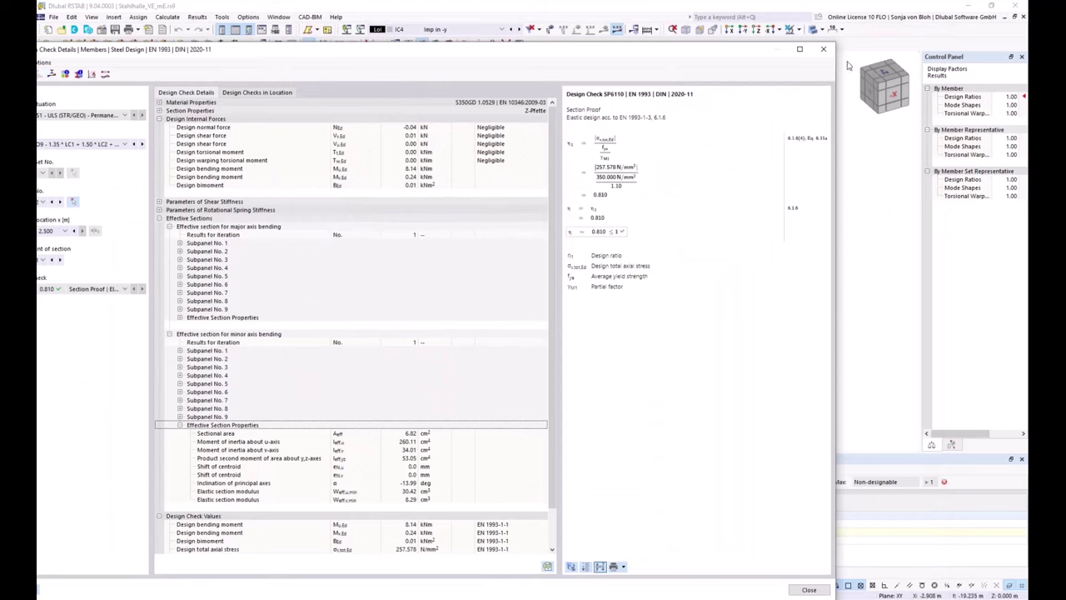
pyautogui.click(823, 48)
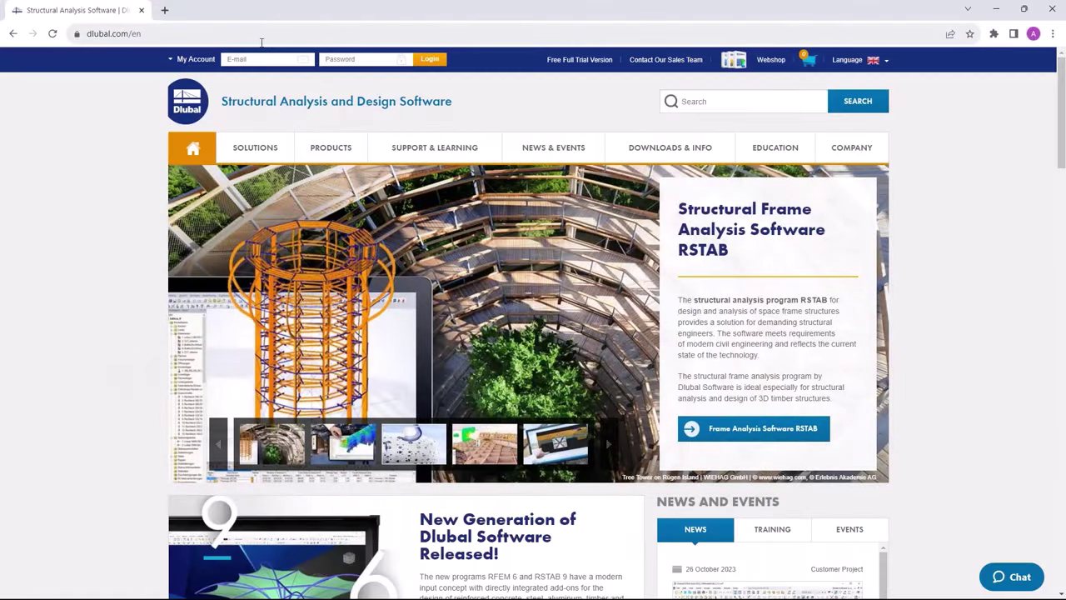
# Open the Webinars page on the Dlubal website in the browser and look through the upcoming webinars
pyautogui.moveTo(561, 146)
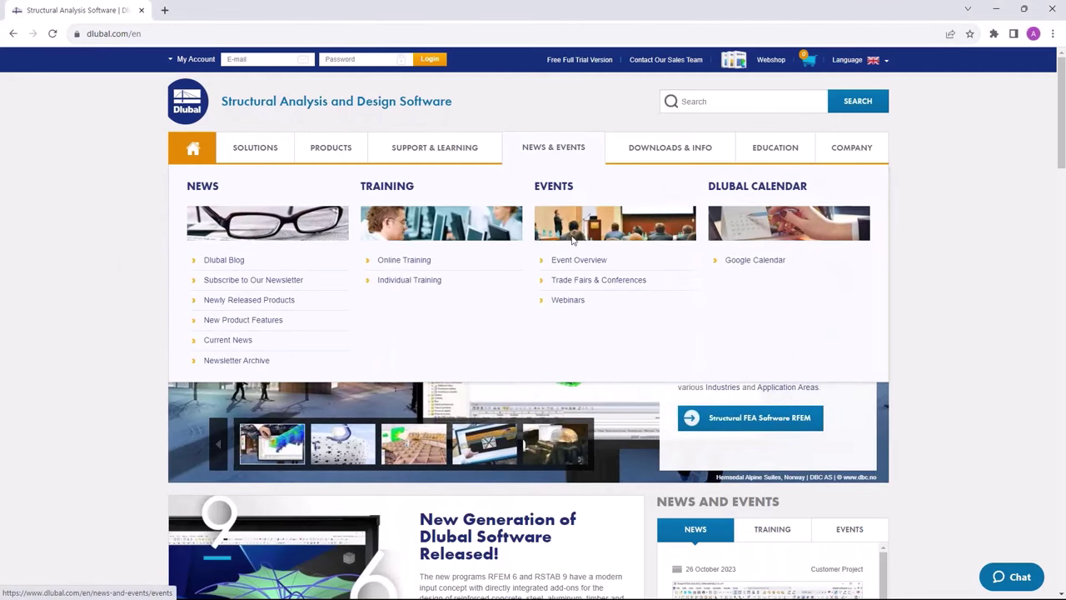
pyautogui.click(569, 301)
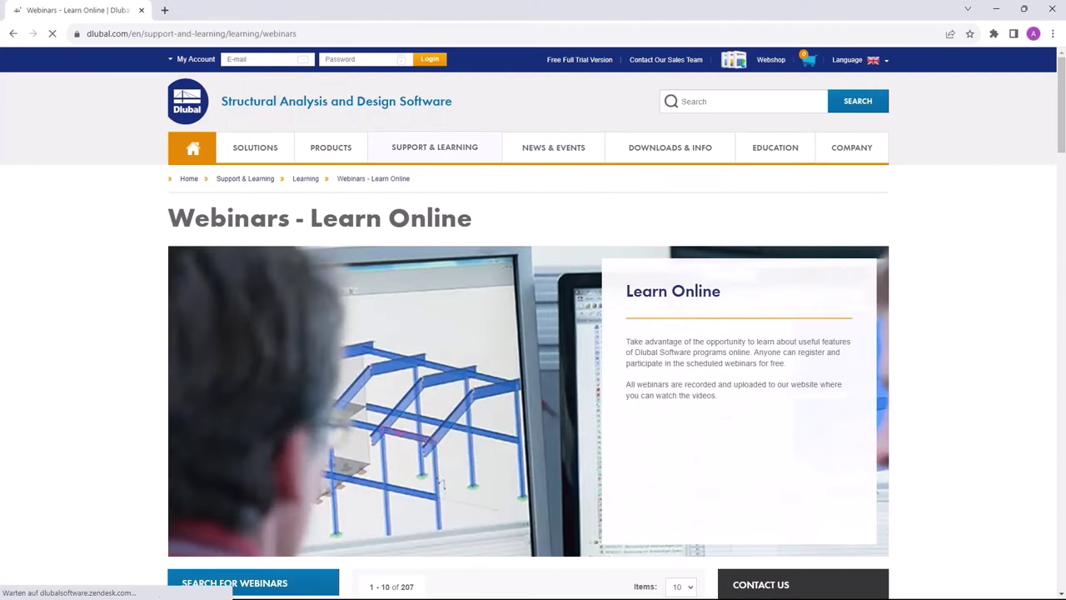
pyautogui.scroll(-5, 605, 359)
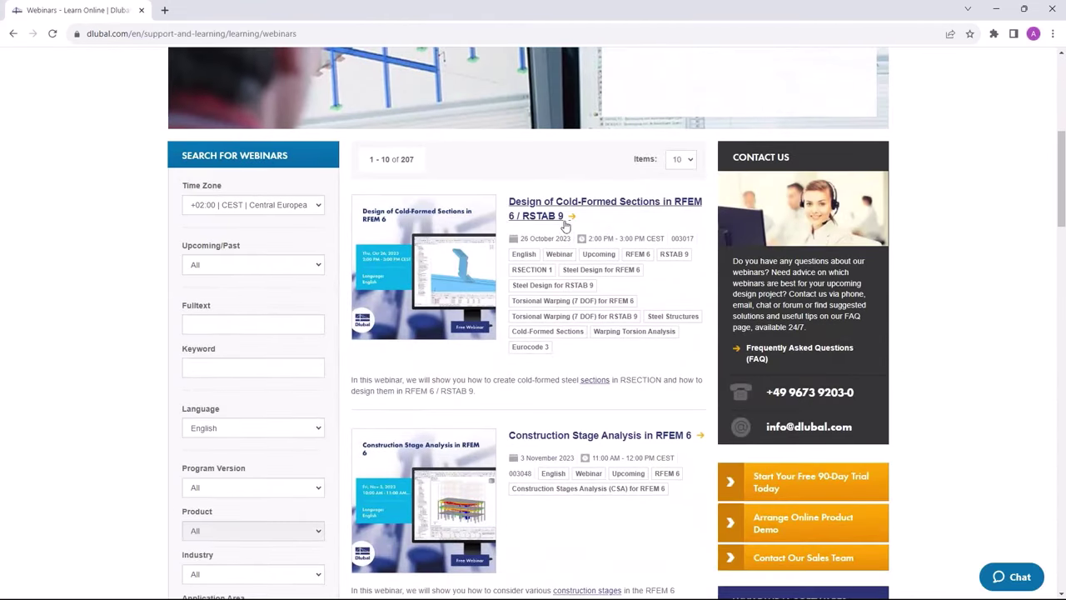
pyautogui.scroll(-2, 554, 213)
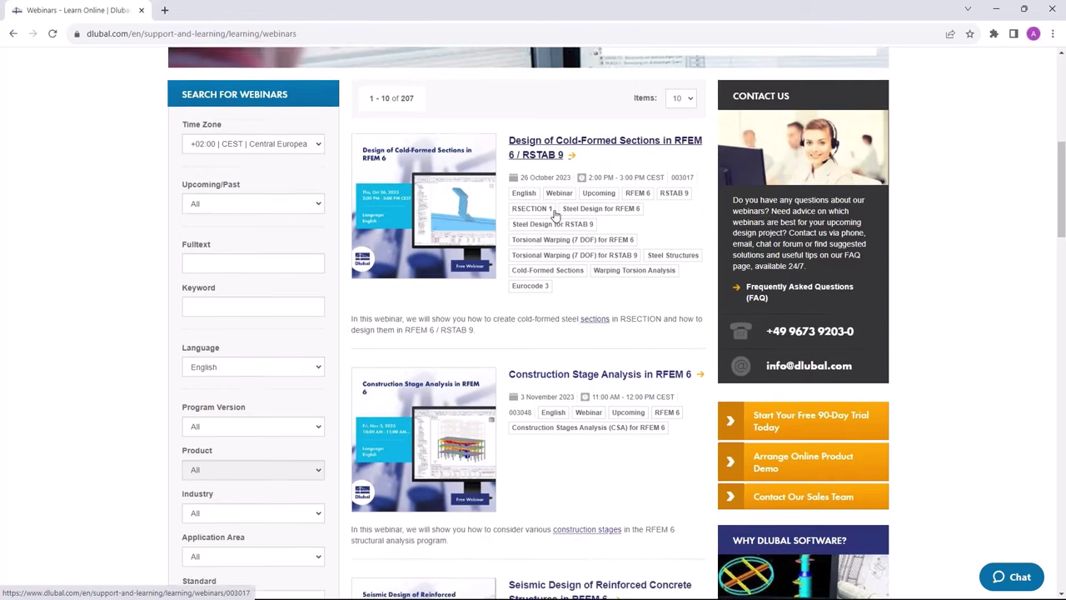
pyautogui.scroll(-2, 547, 278)
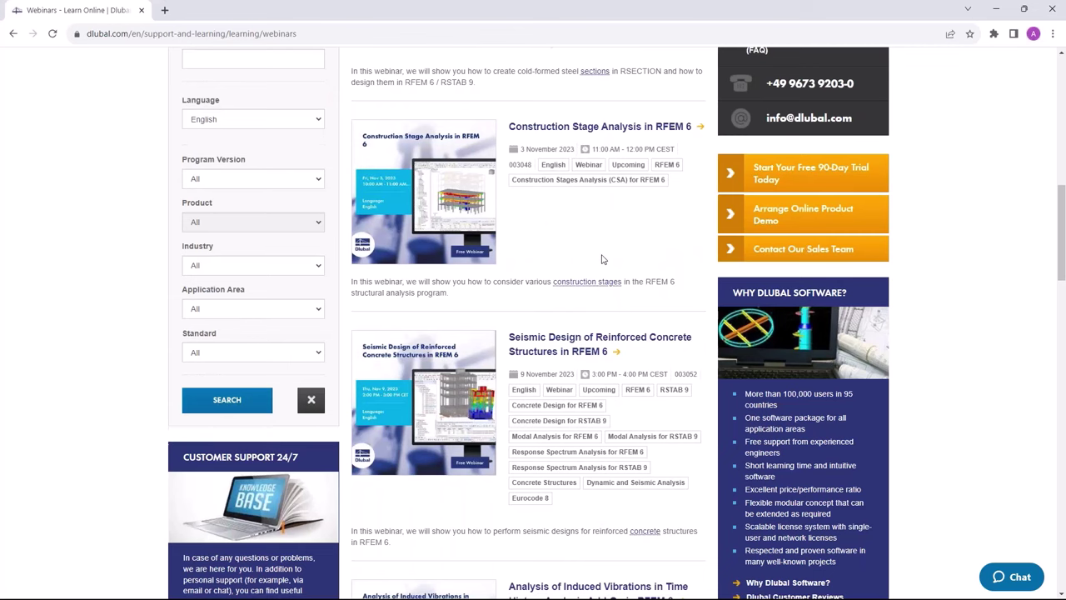
pyautogui.scroll(-2, 603, 258)
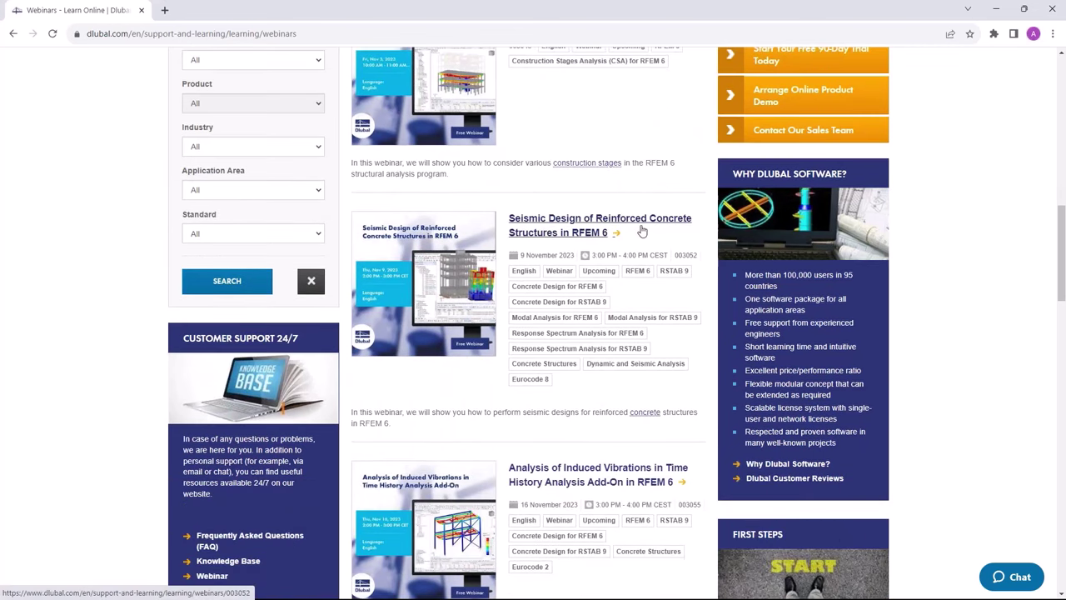
pyautogui.scroll(-2, 681, 232)
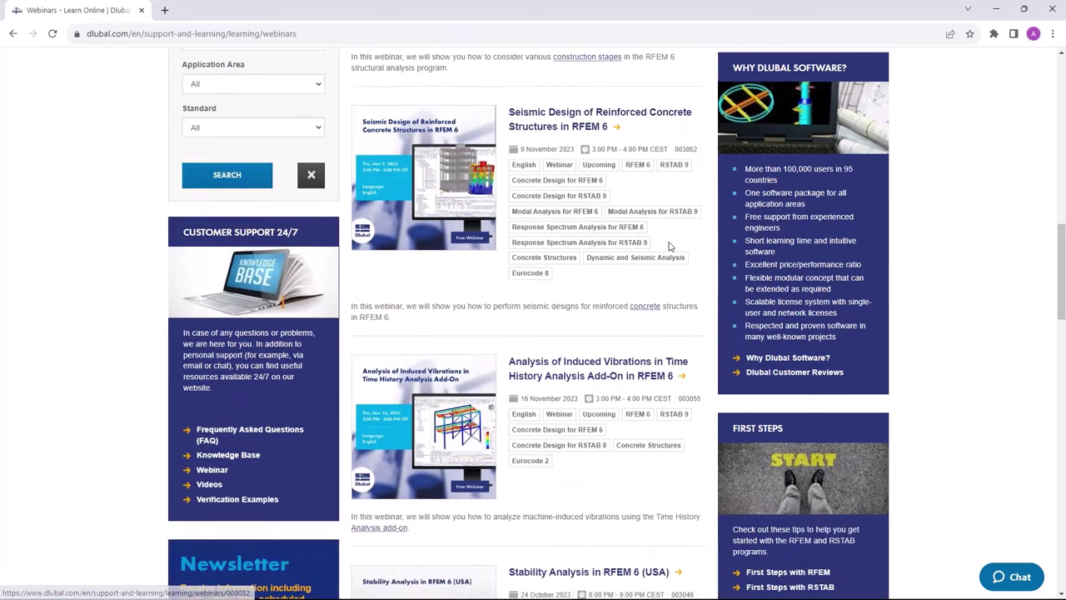
pyautogui.scroll(-1, 538, 314)
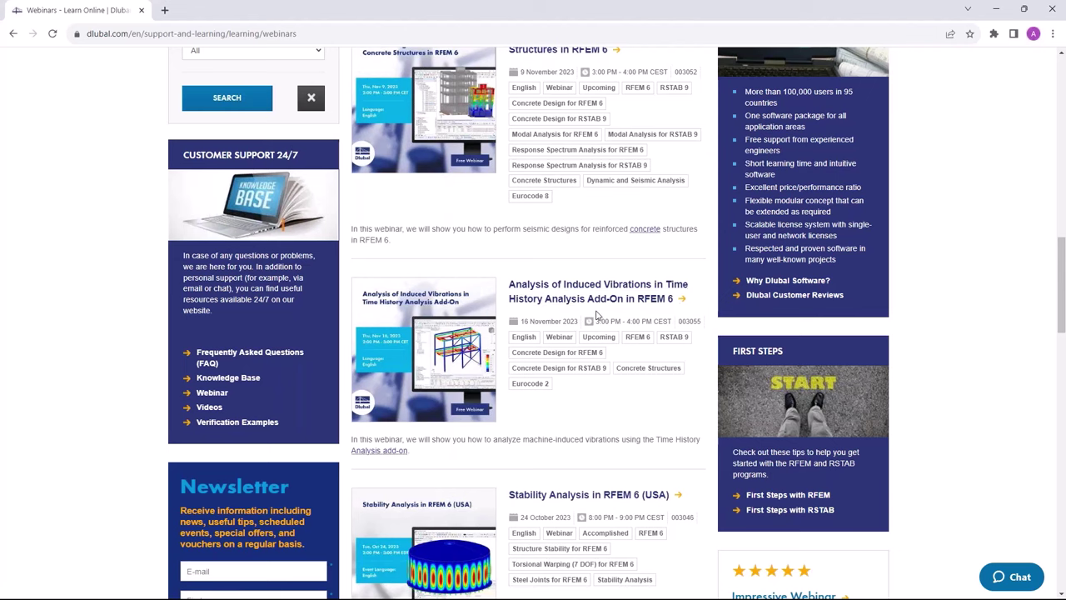
# Open the webinar "Design of Cold-Formed Sections in RFEM 6 / RSTAB 9" and look through its content, downloads and related videos down to Models to Download
pyautogui.scroll(8, 537, 349)
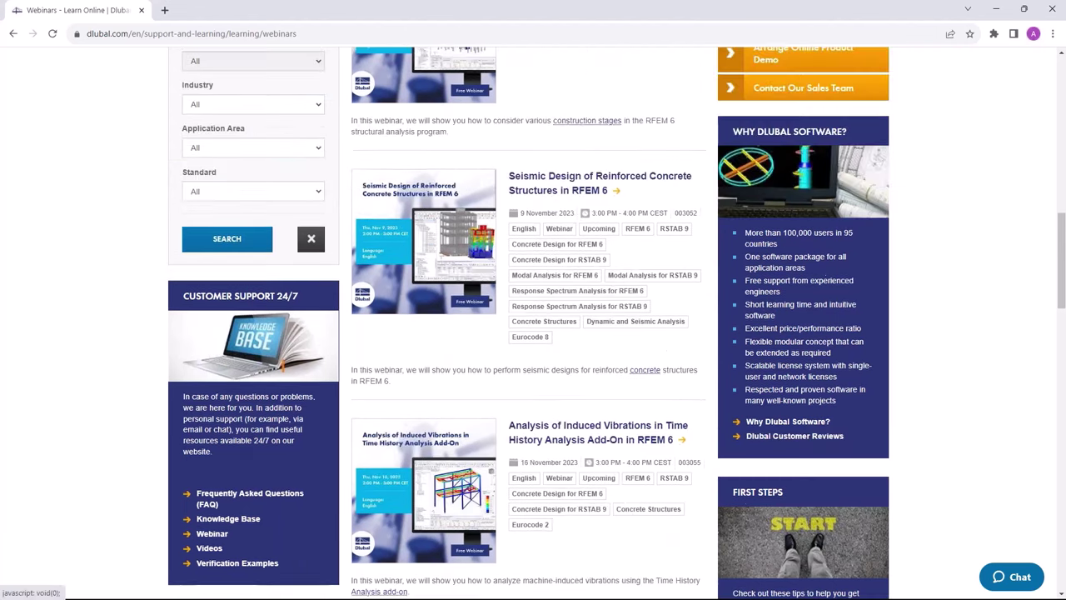
pyautogui.scroll(2, 550, 329)
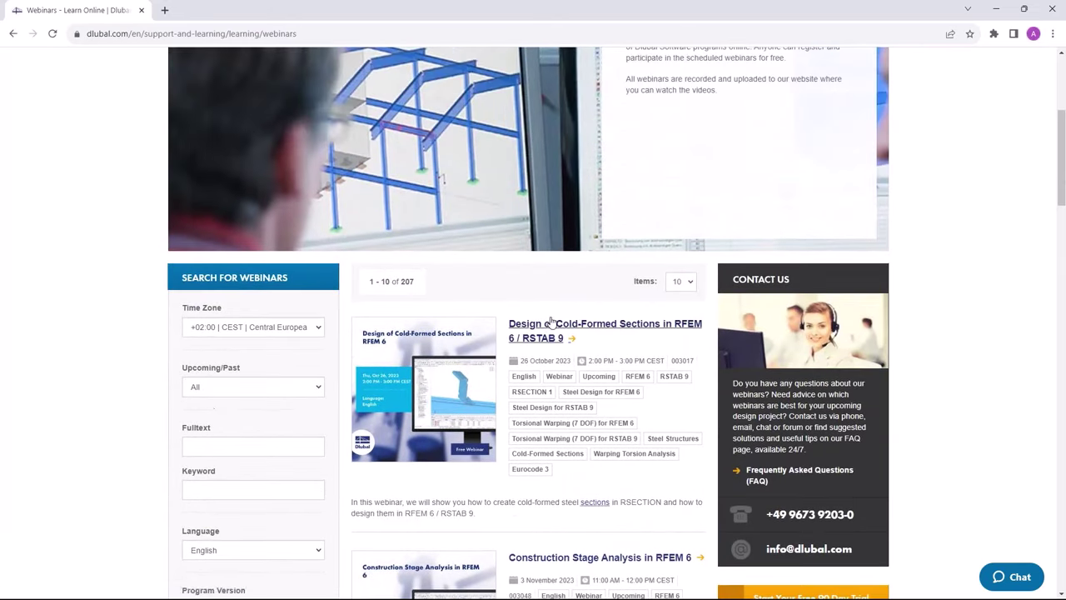
pyautogui.click(550, 329)
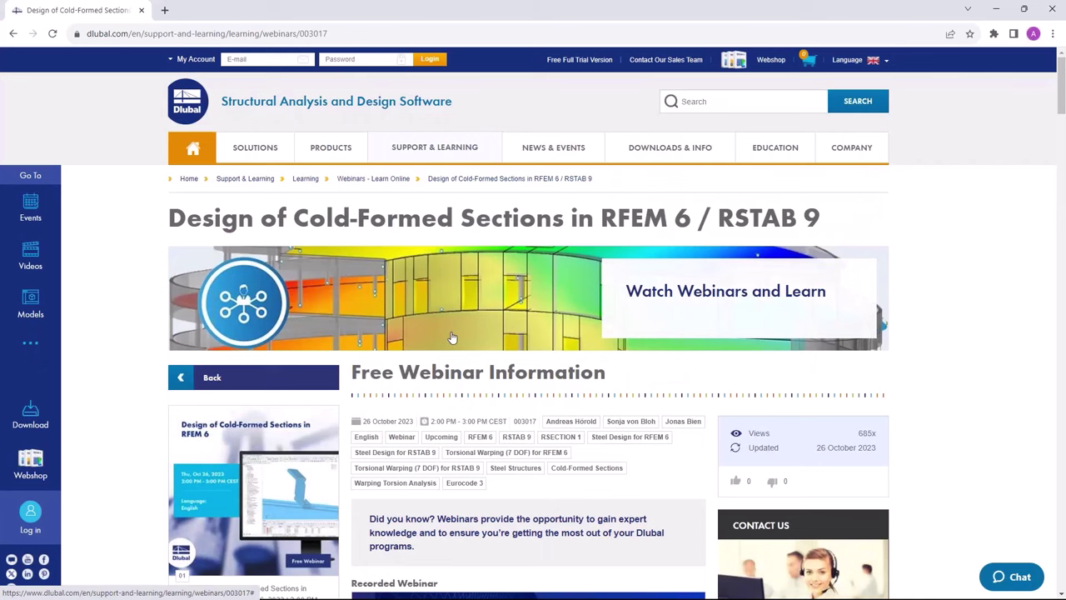
pyautogui.scroll(-3, 473, 331)
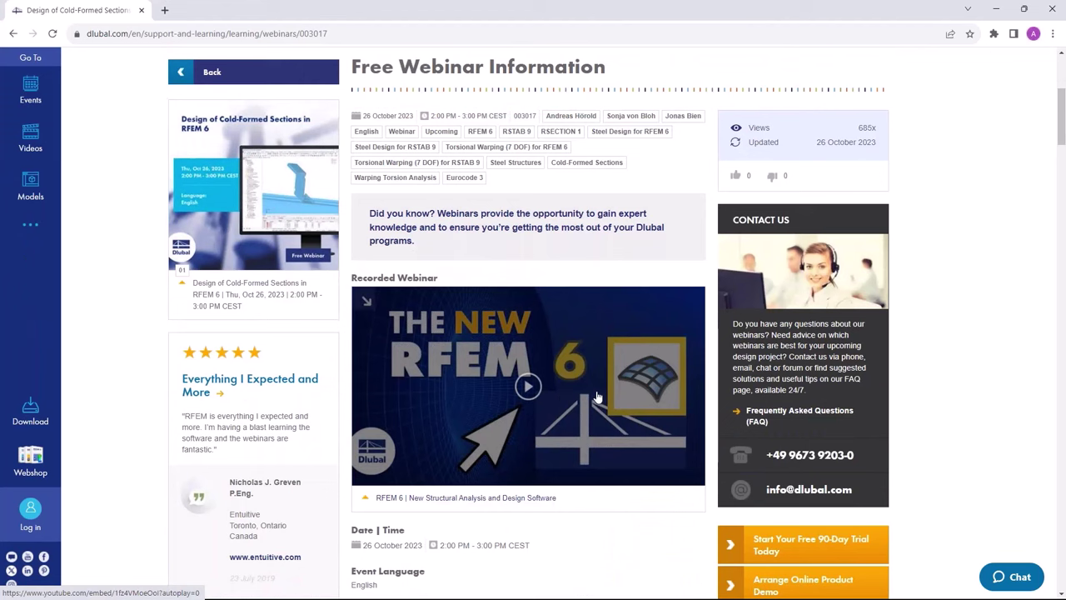
pyautogui.scroll(-6, 597, 398)
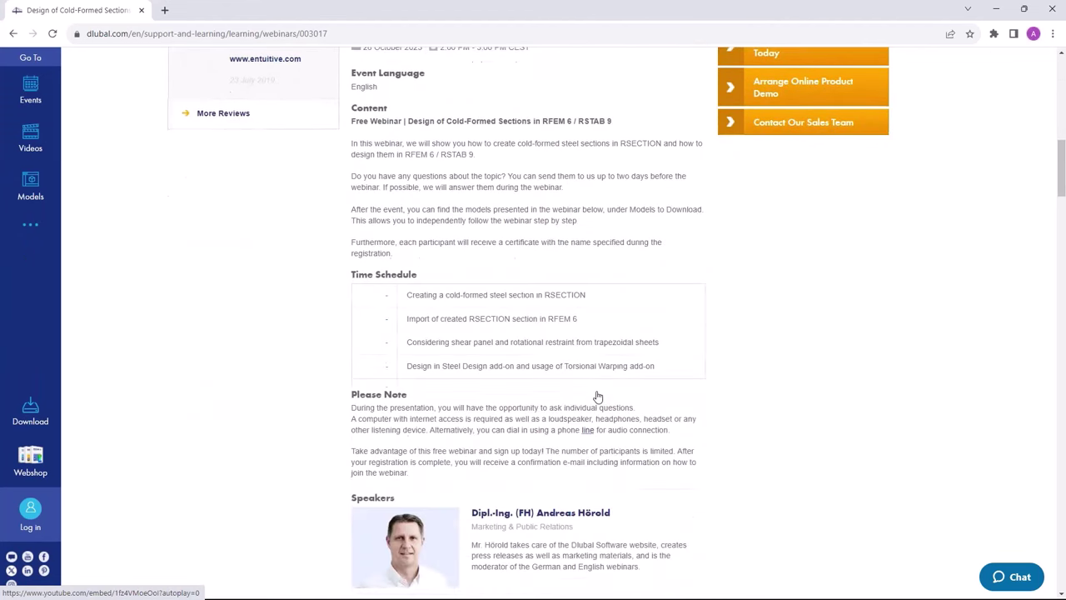
pyautogui.scroll(-2, 569, 468)
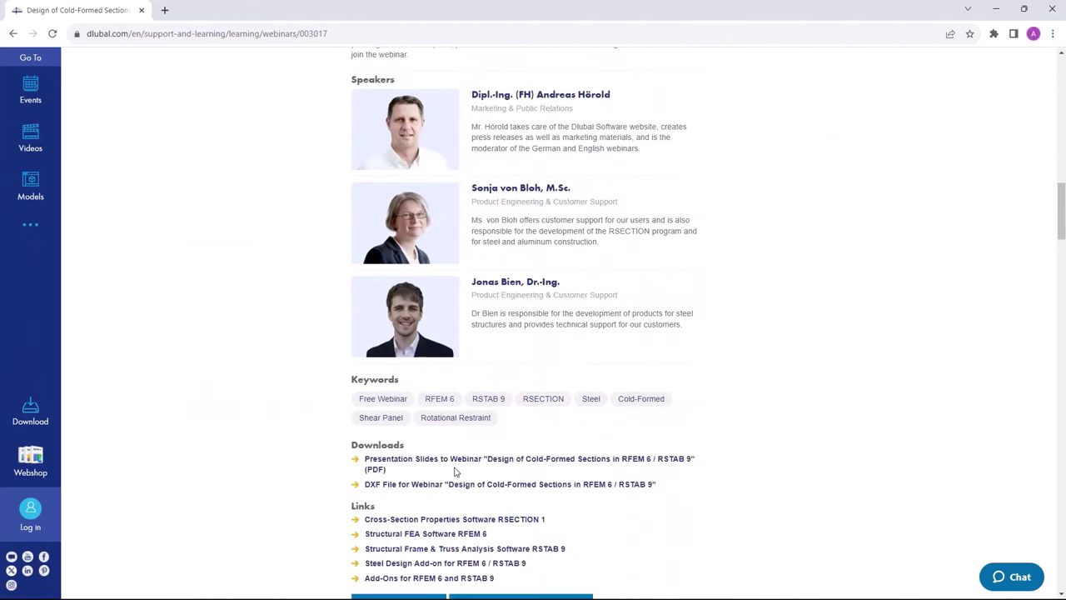
pyautogui.scroll(-1, 454, 472)
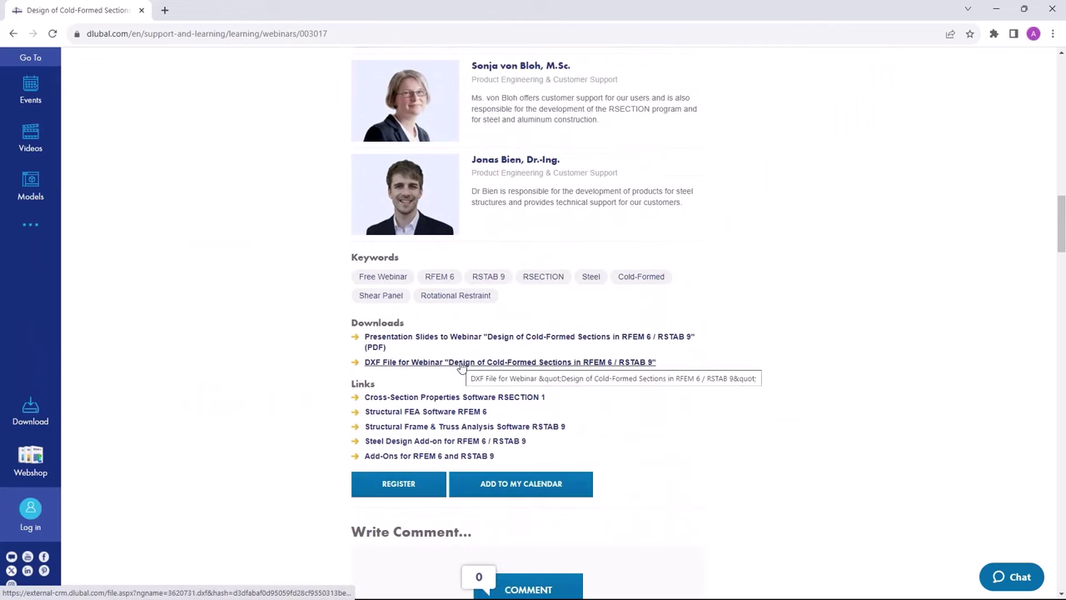
pyautogui.scroll(-4, 458, 375)
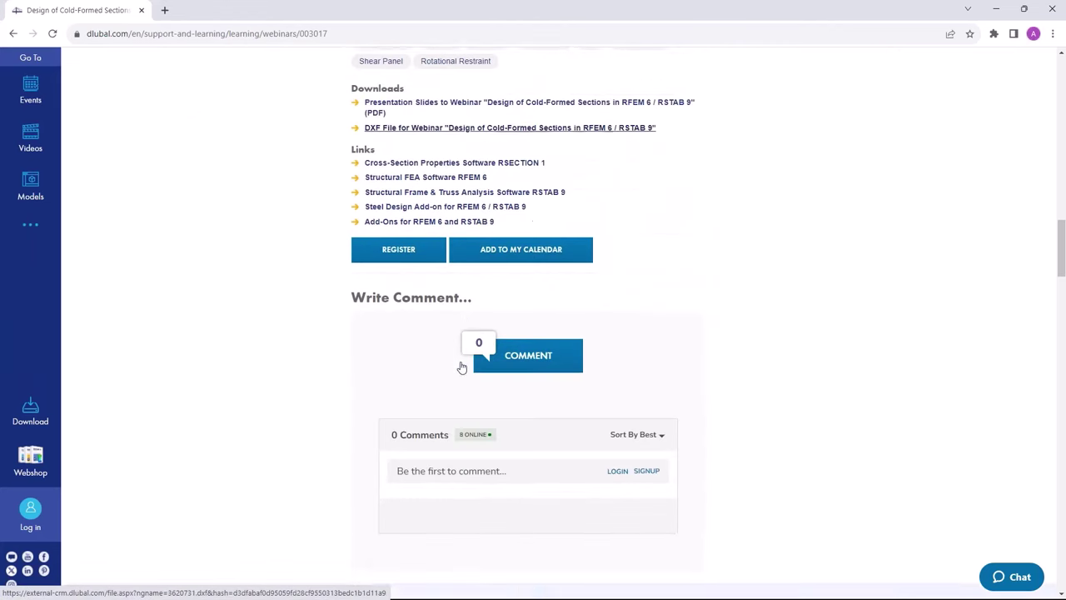
pyautogui.scroll(-10, 446, 394)
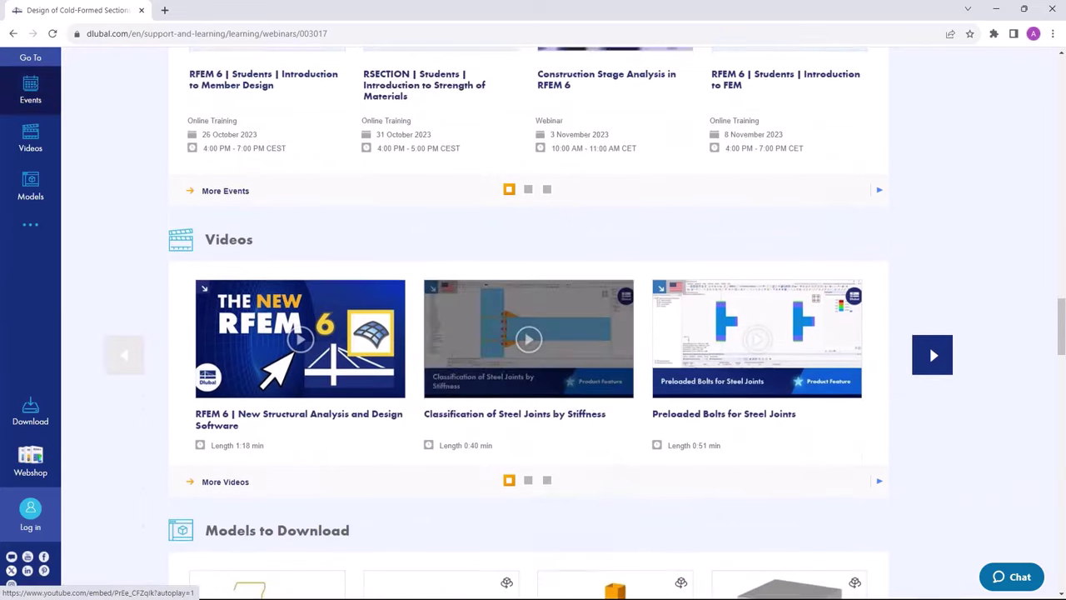